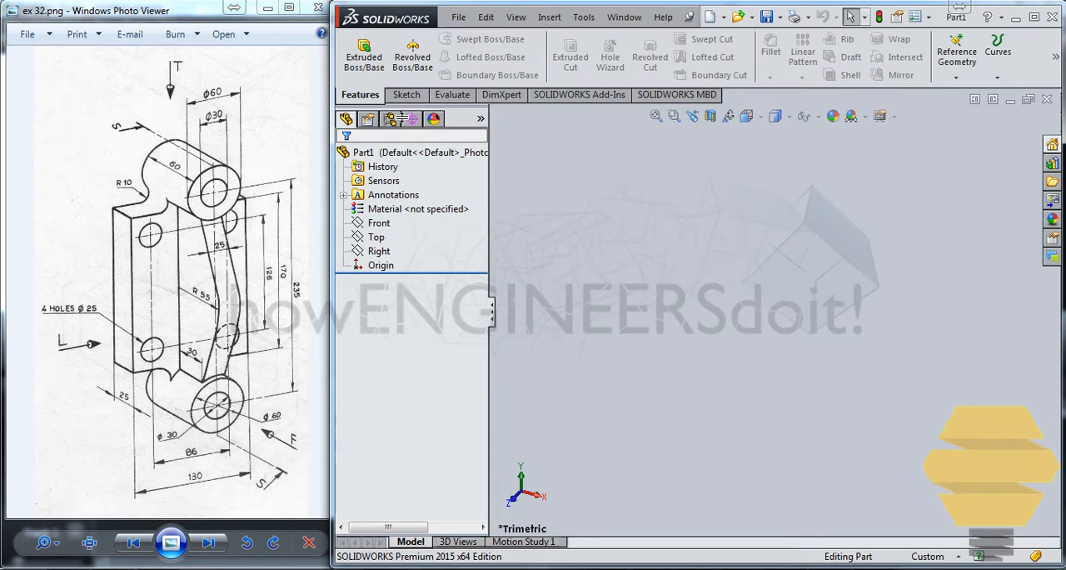
# Step: Sketch a center rectangle about 58 by 98 mm on the Right plane, centred on the origin
pyautogui.click(408, 95)
pyautogui.click(356, 48)
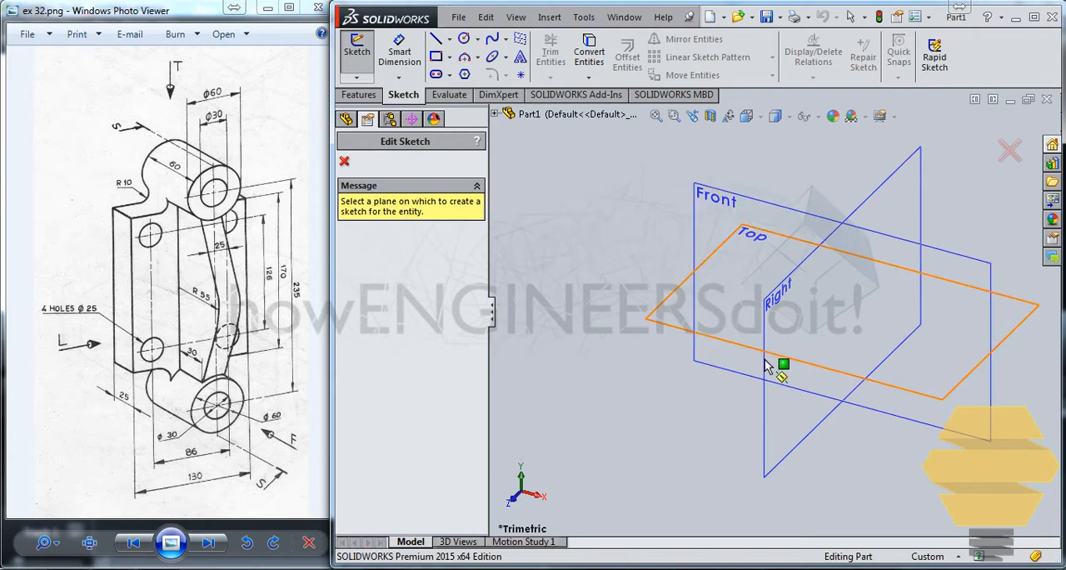
pyautogui.click(775, 426)
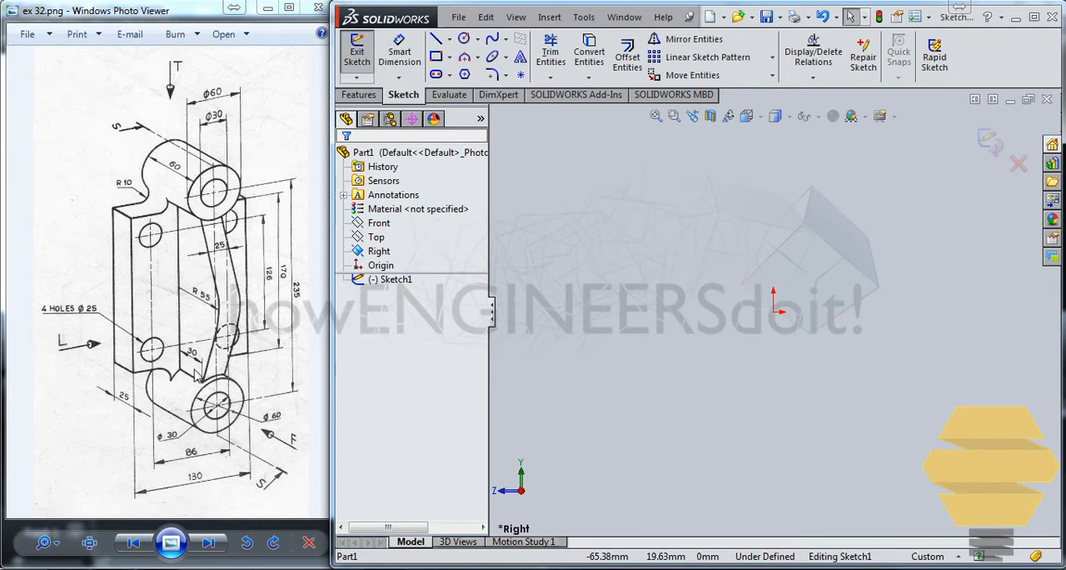
pyautogui.click(435, 56)
pyautogui.click(450, 56)
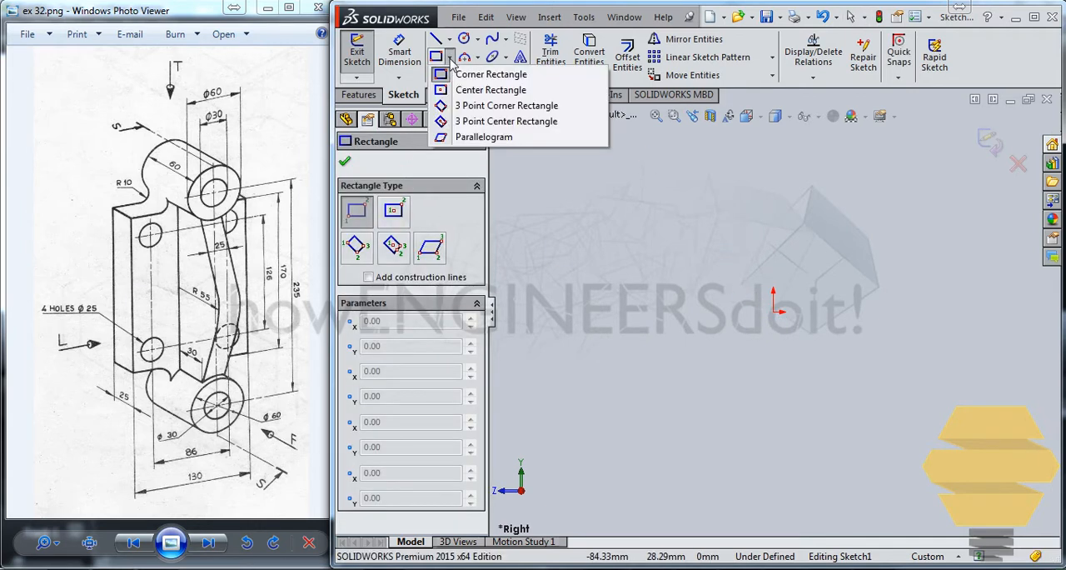
pyautogui.click(479, 89)
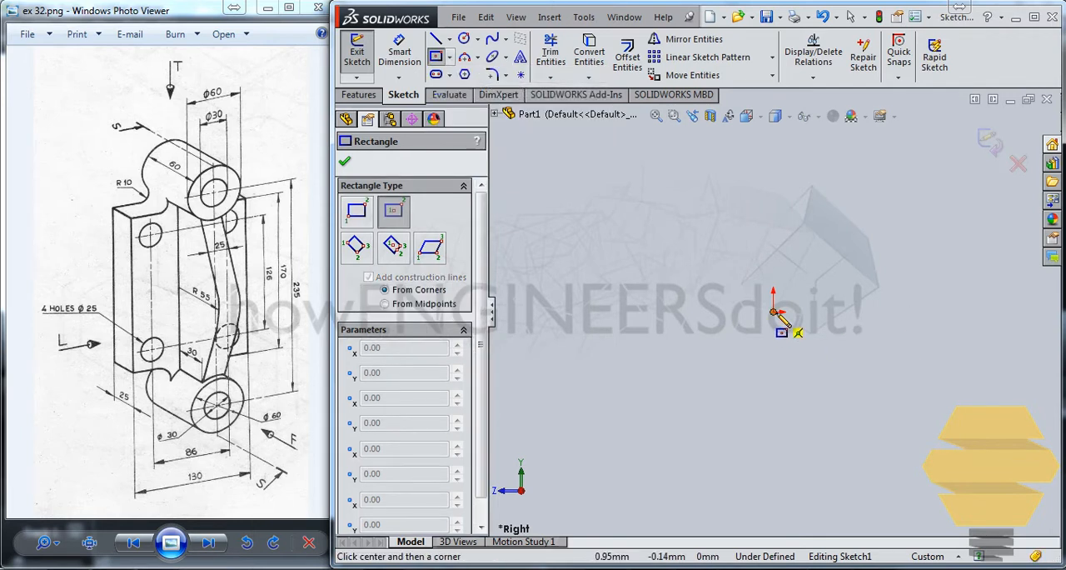
pyautogui.click(774, 312)
pyautogui.click(857, 170)
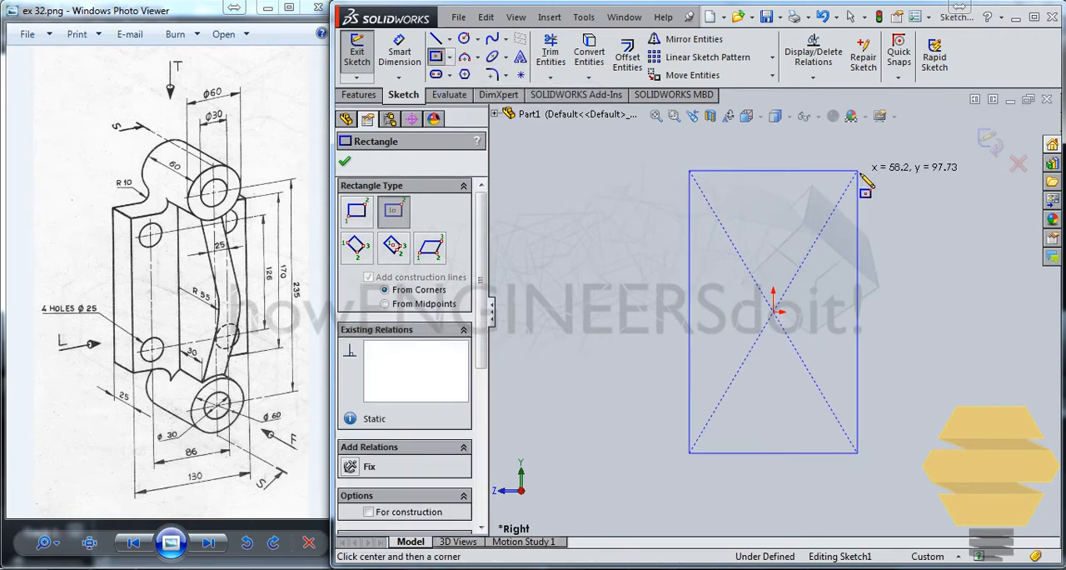
# Step: Dimension the rectangle 130 mm wide and 170 mm high, and close the sketch
pyautogui.click(399, 52)
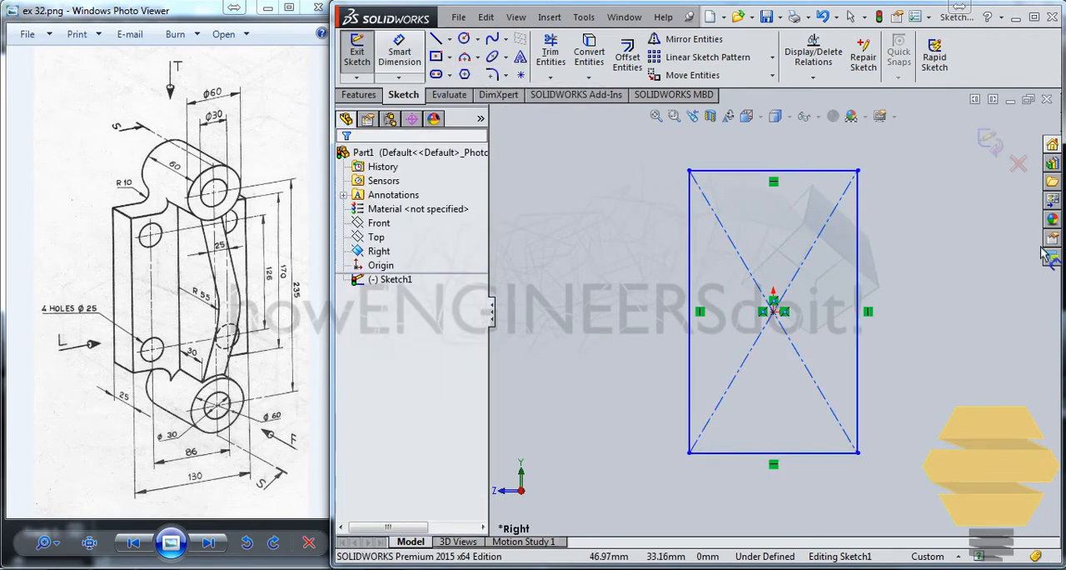
pyautogui.click(791, 171)
pyautogui.click(800, 146)
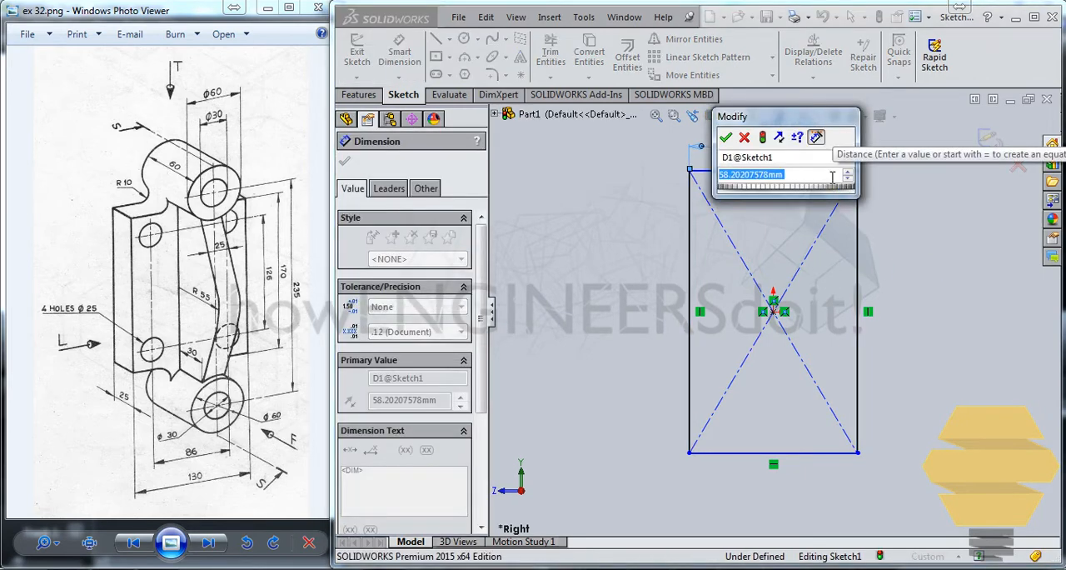
pyautogui.write('130')
pyautogui.press('Return')
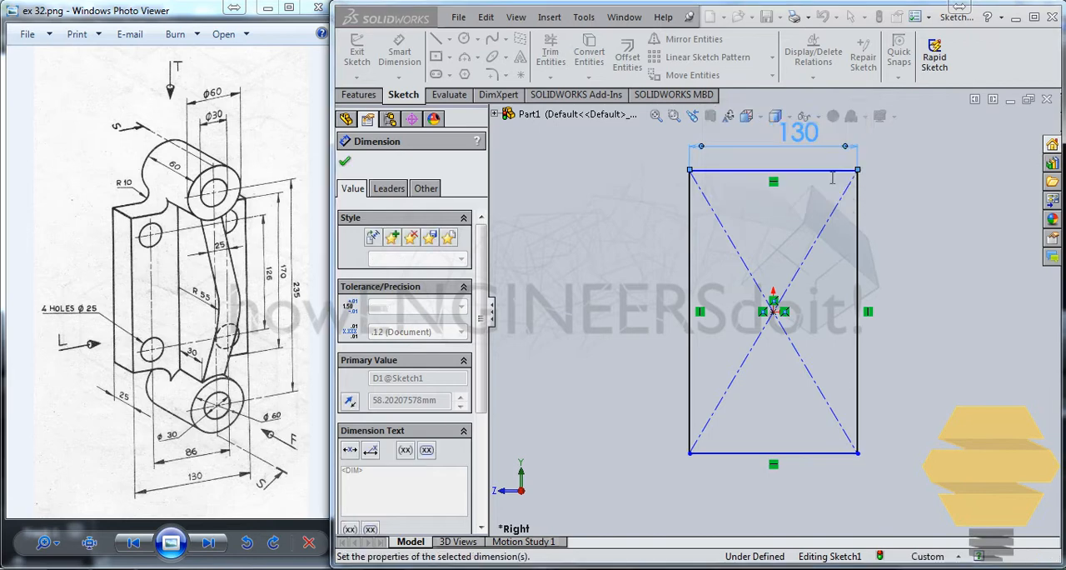
pyautogui.click(690, 249)
pyautogui.click(639, 250)
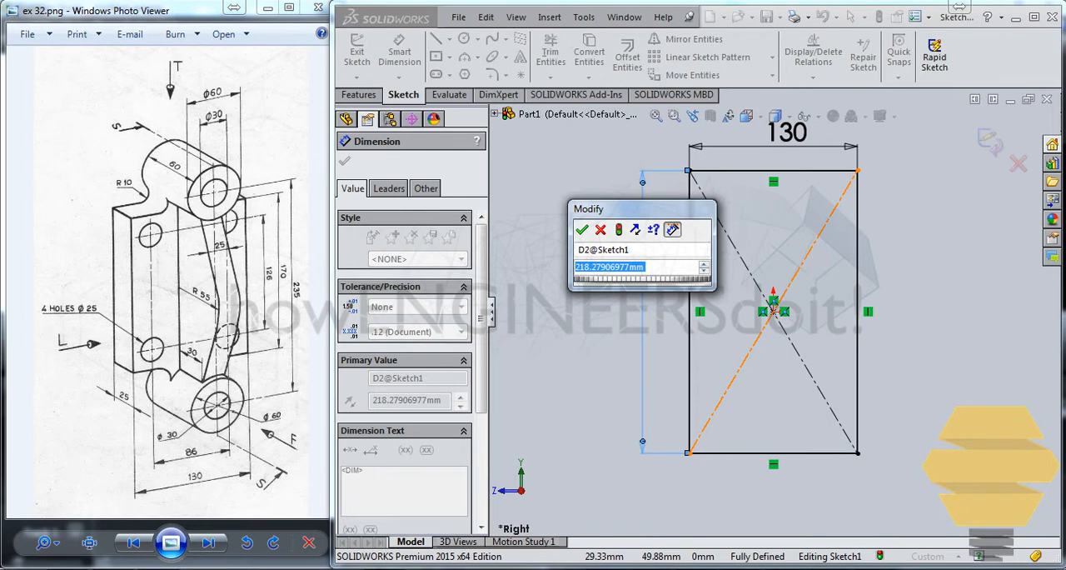
pyautogui.write('170')
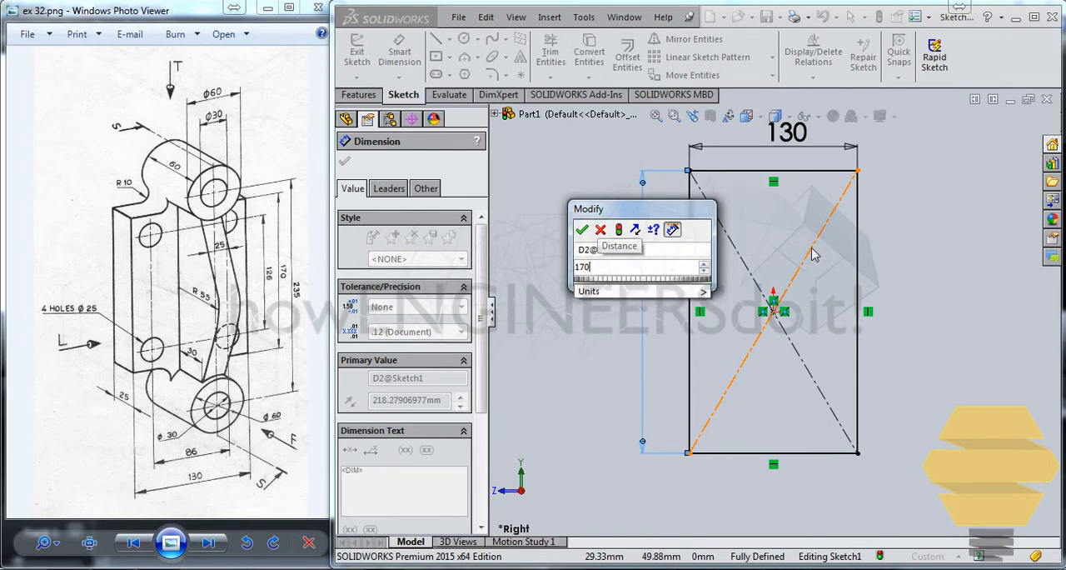
pyautogui.press('Return')
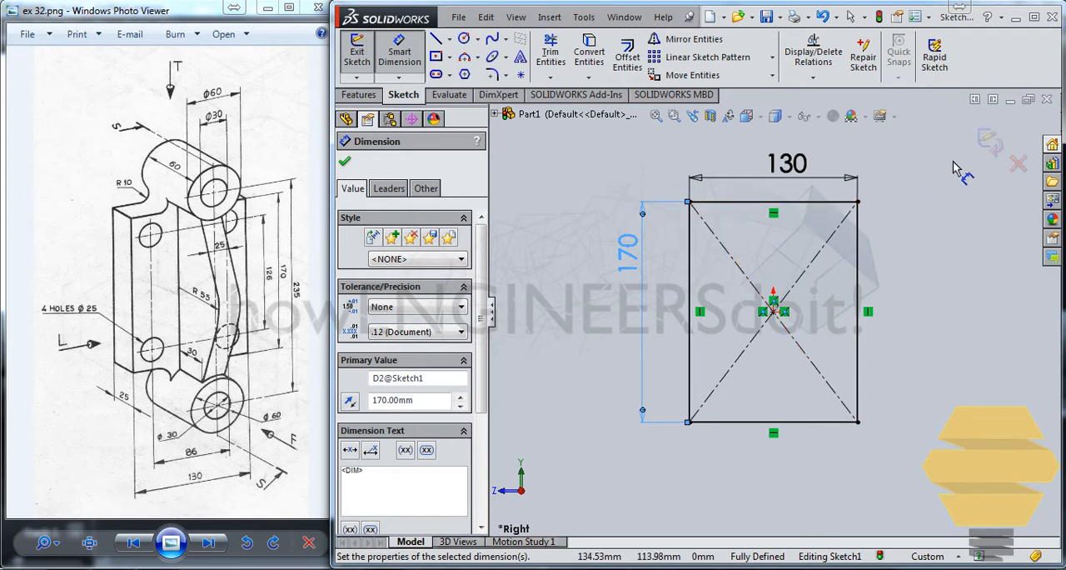
pyautogui.click(991, 143)
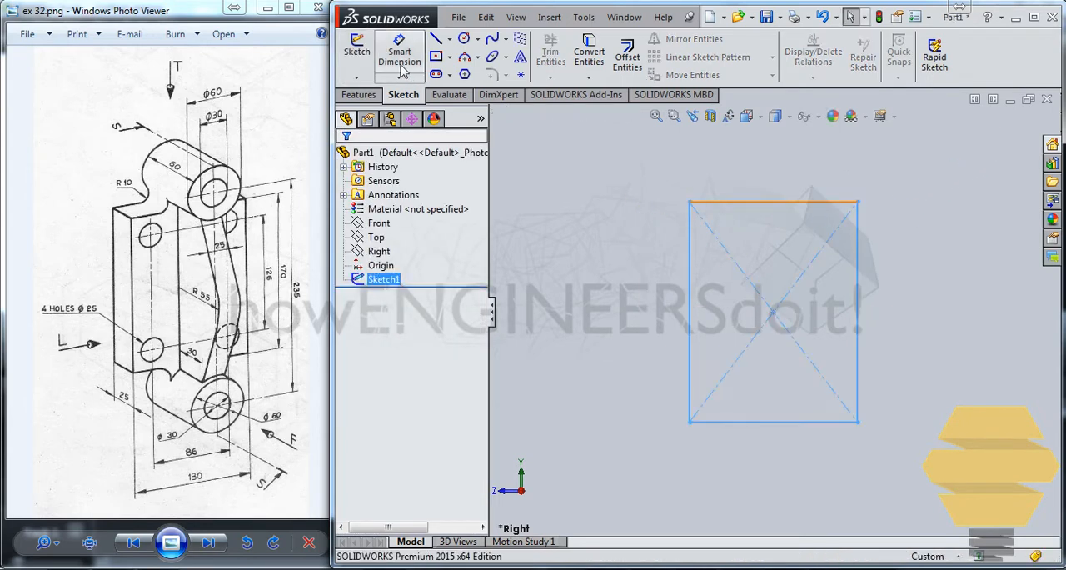
# Step: Extrude the rectangle 25 mm as a blind boss to form the base plate
pyautogui.click(367, 93)
pyautogui.click(364, 55)
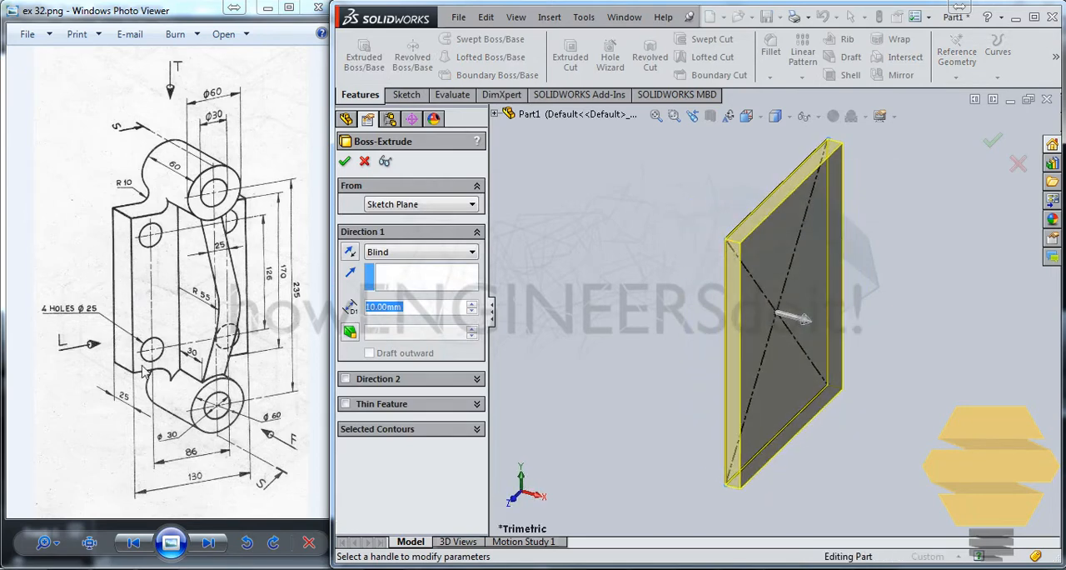
pyautogui.write('25')
pyautogui.press('Return')
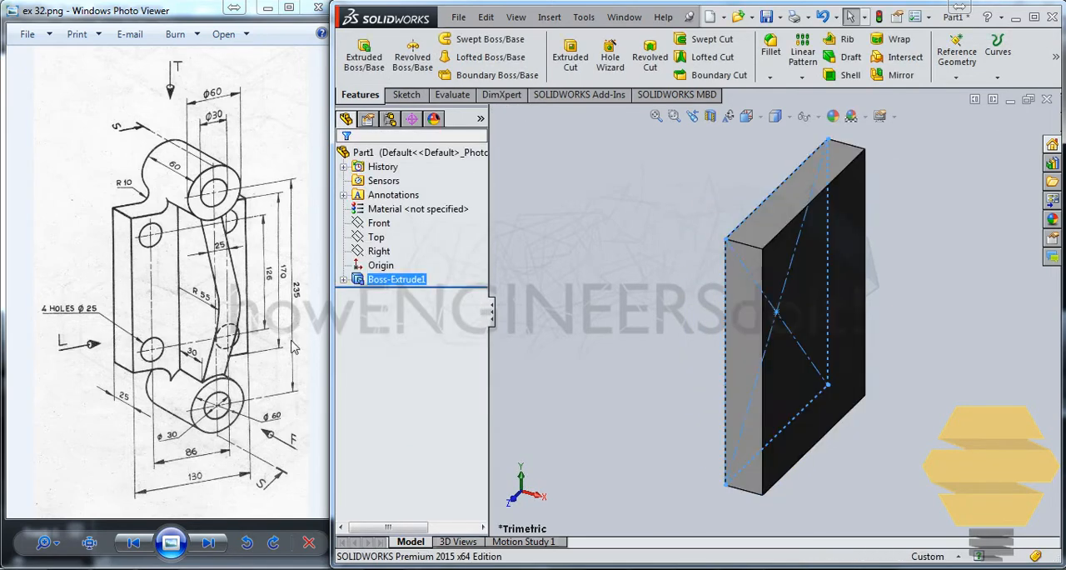
pyautogui.click(673, 279)
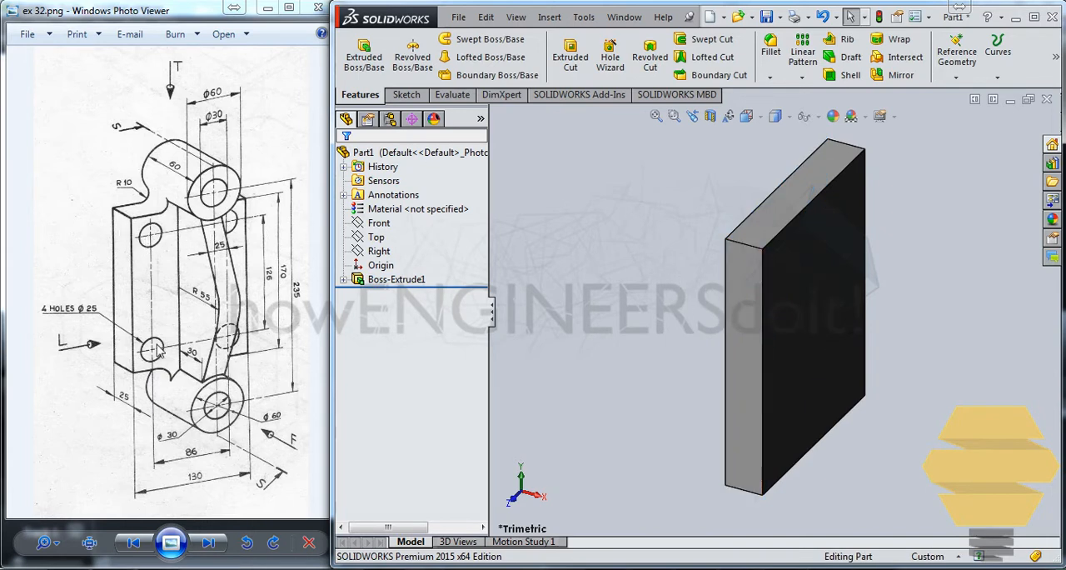
# Step: Start a sketch on the plate's large outer face and draw a circle about 24 mm in diameter near its upper-left corner
pyautogui.click(806, 277)
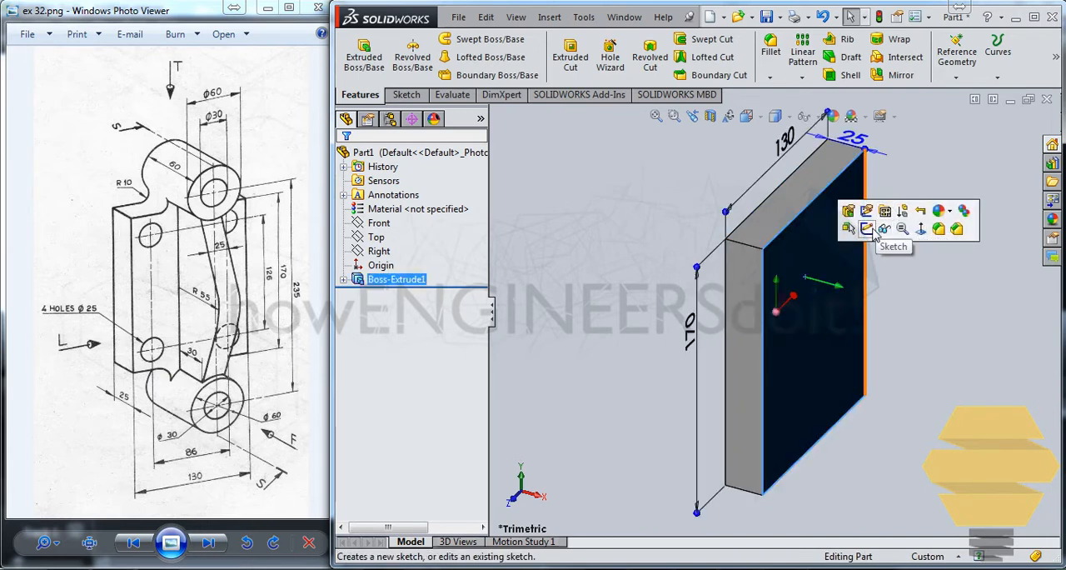
pyautogui.click(873, 232)
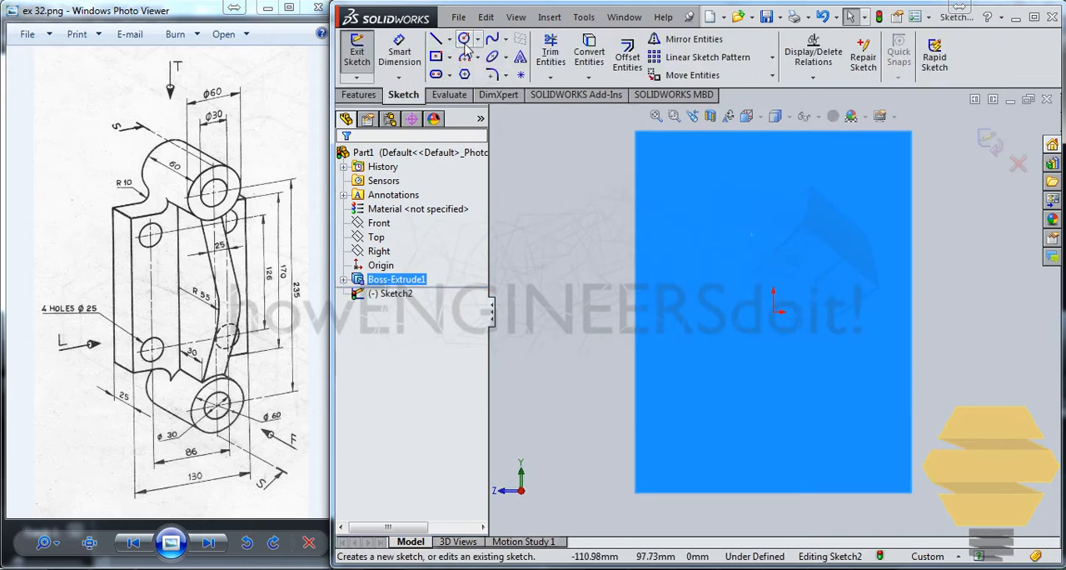
pyautogui.click(466, 43)
pyautogui.click(685, 176)
pyautogui.click(707, 186)
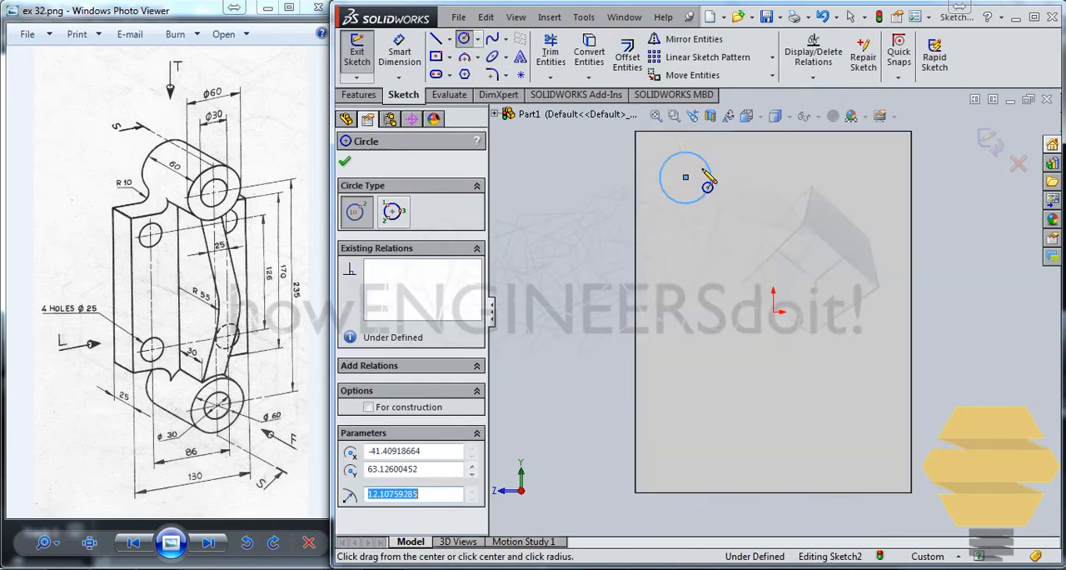
# Step: Set the horizontal distance between the circle's center and the origin to 43 mm
pyautogui.click(400, 52)
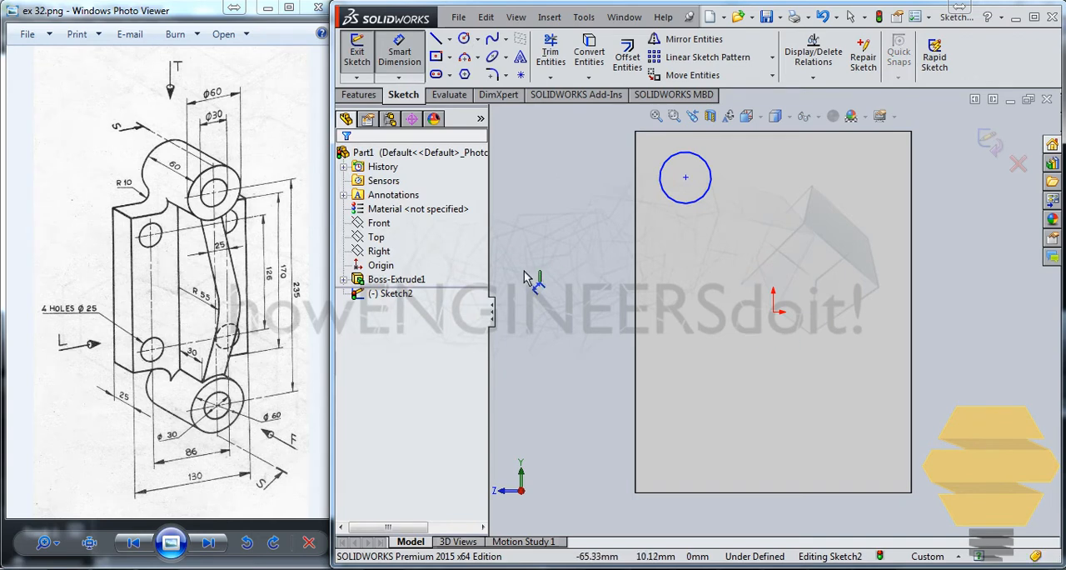
pyautogui.click(685, 176)
pyautogui.click(773, 312)
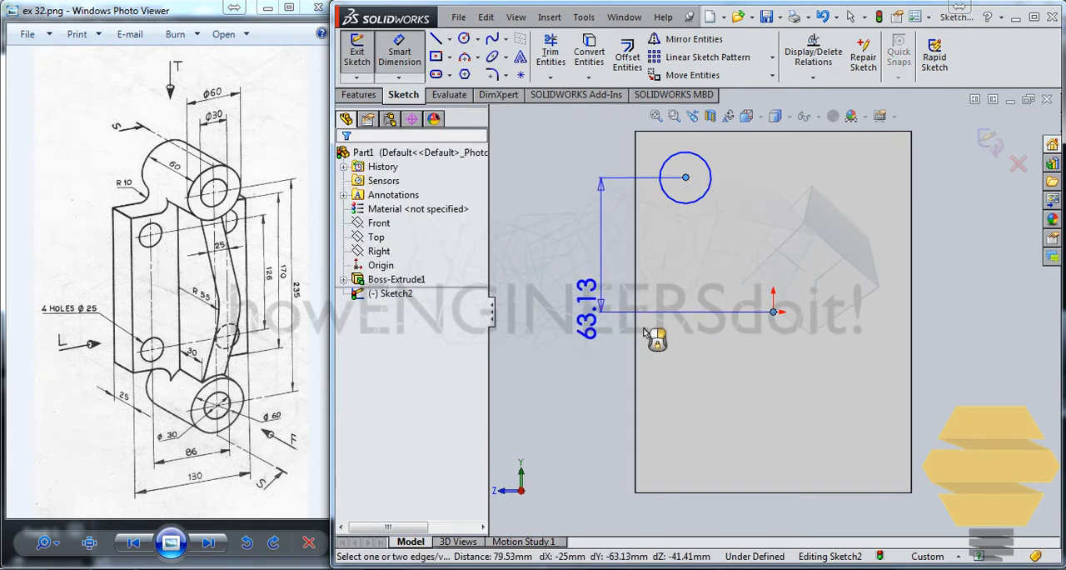
pyautogui.click(726, 526)
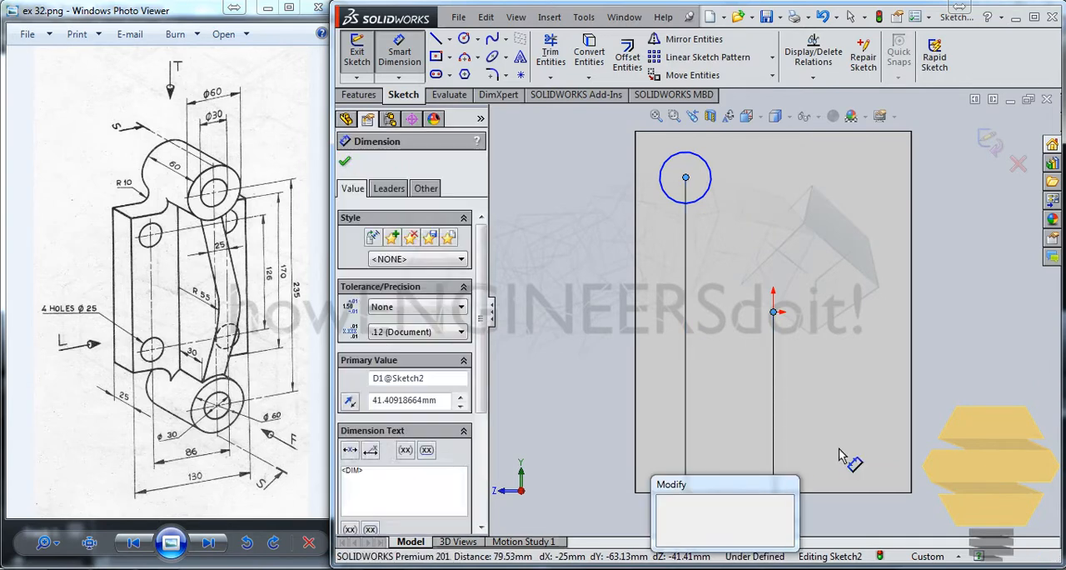
pyautogui.press('Return')
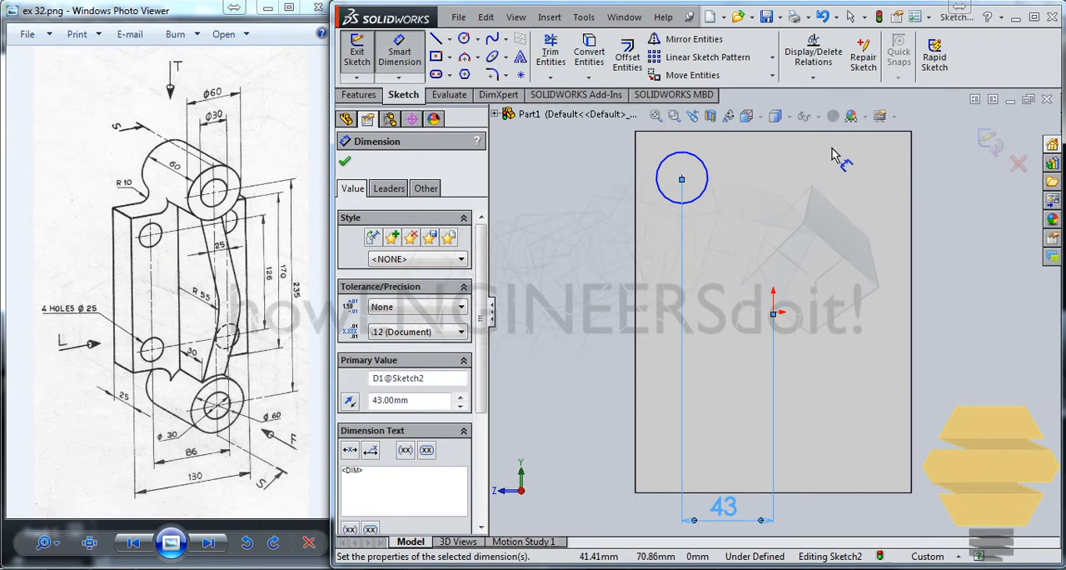
# Step: Set the vertical distance between the circle's center and the origin to 126/2 mm
pyautogui.click(682, 178)
pyautogui.click(773, 313)
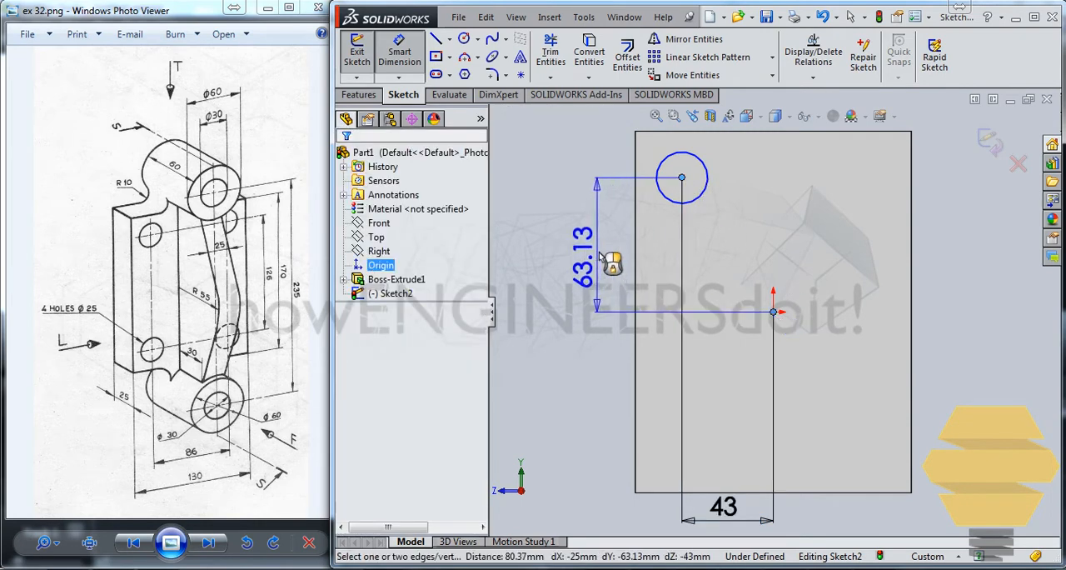
pyautogui.click(599, 250)
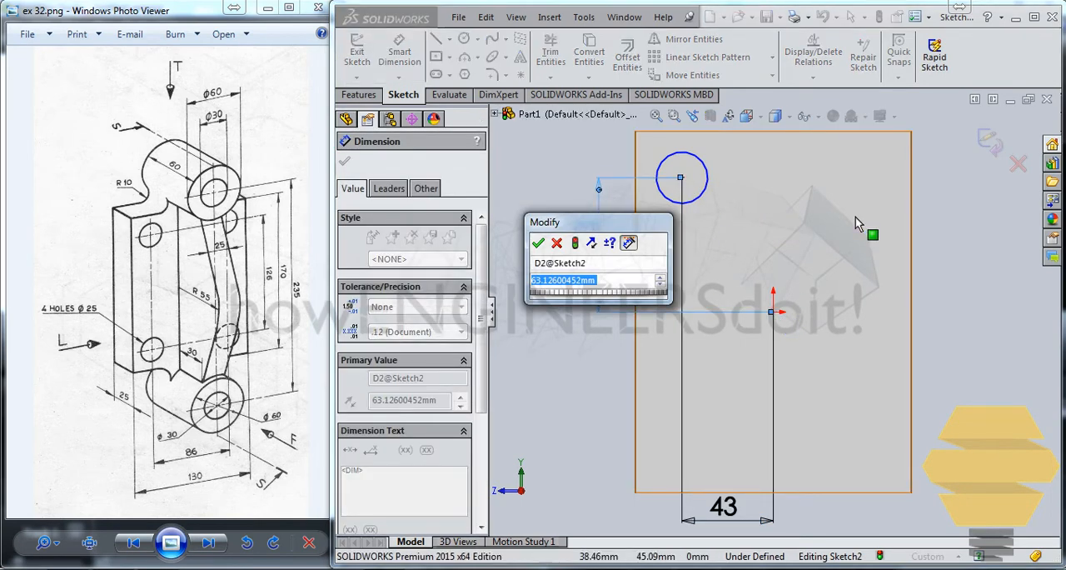
pyautogui.write('126')
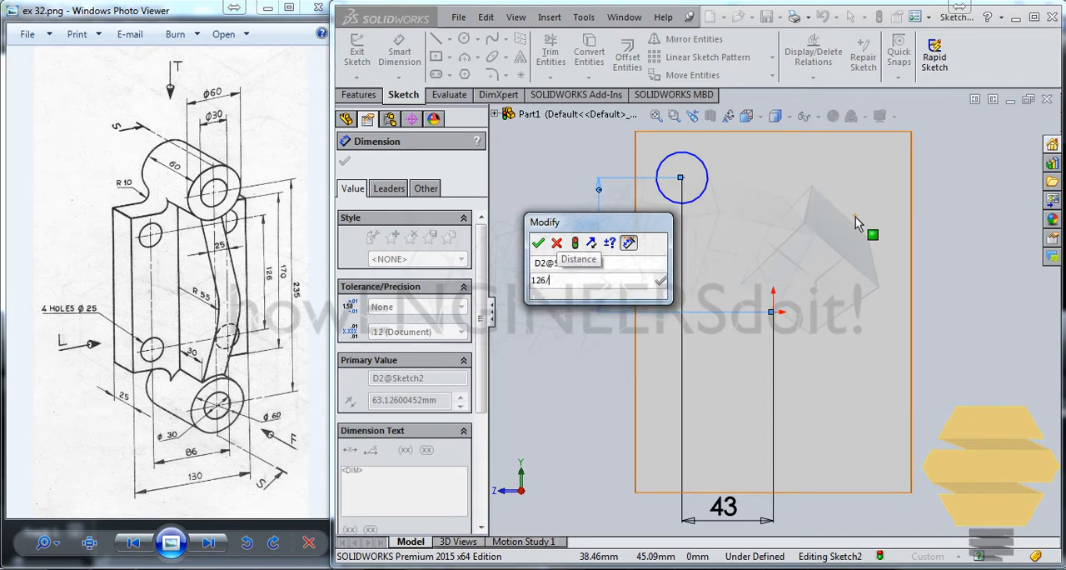
pyautogui.write('/2')
pyautogui.press('Return')
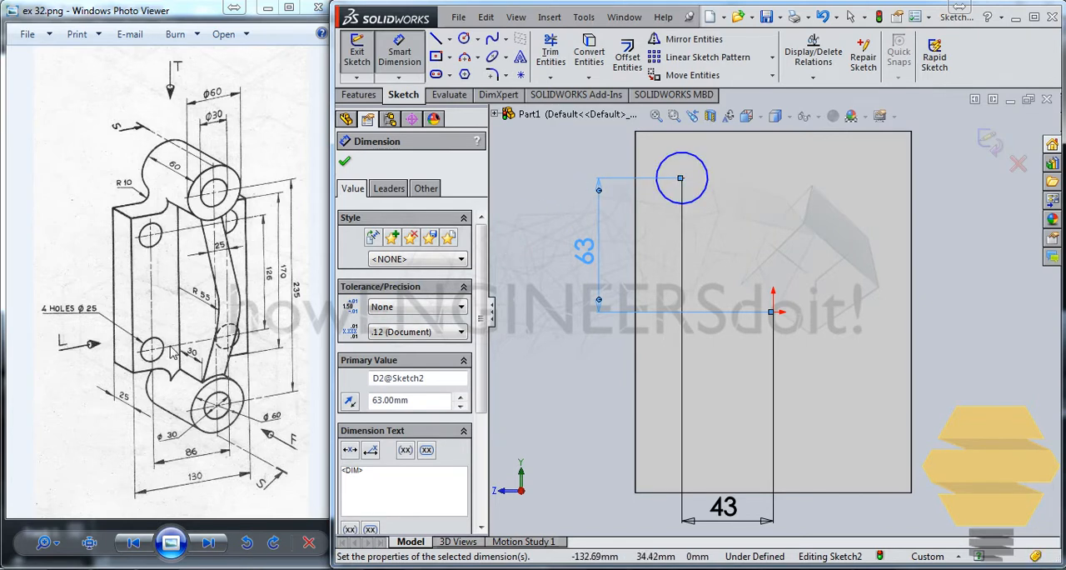
# Step: Set the circle's diameter to 25 mm and finish dimensioning
pyautogui.click(663, 163)
pyautogui.click(549, 179)
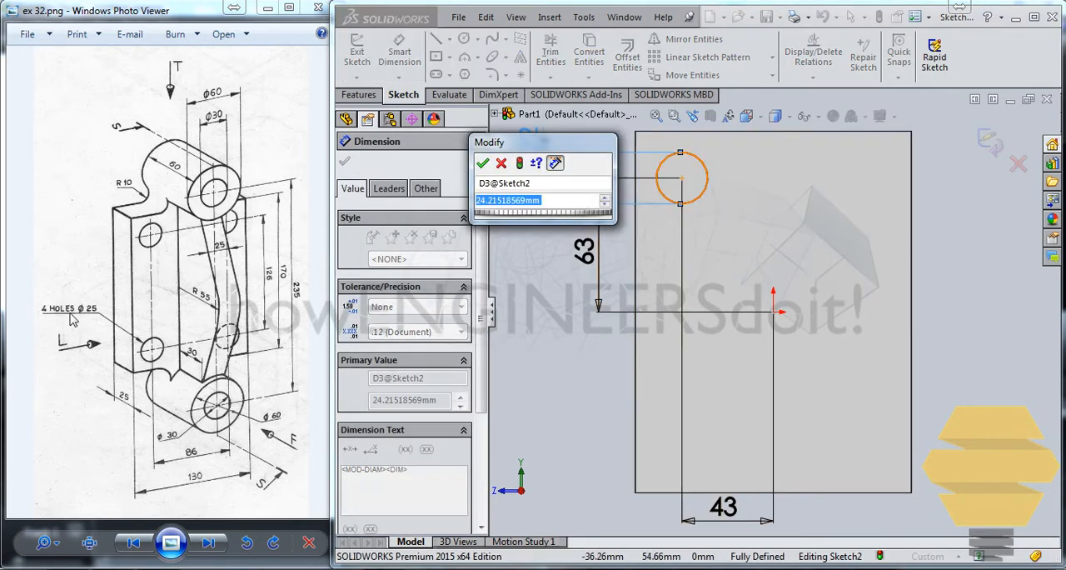
pyautogui.write('25')
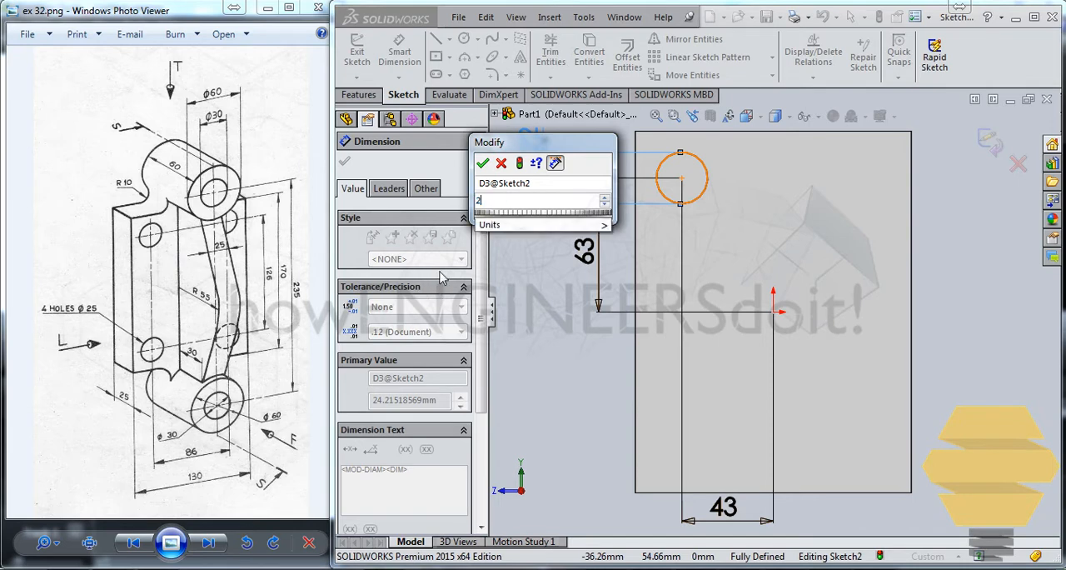
pyautogui.press('Return')
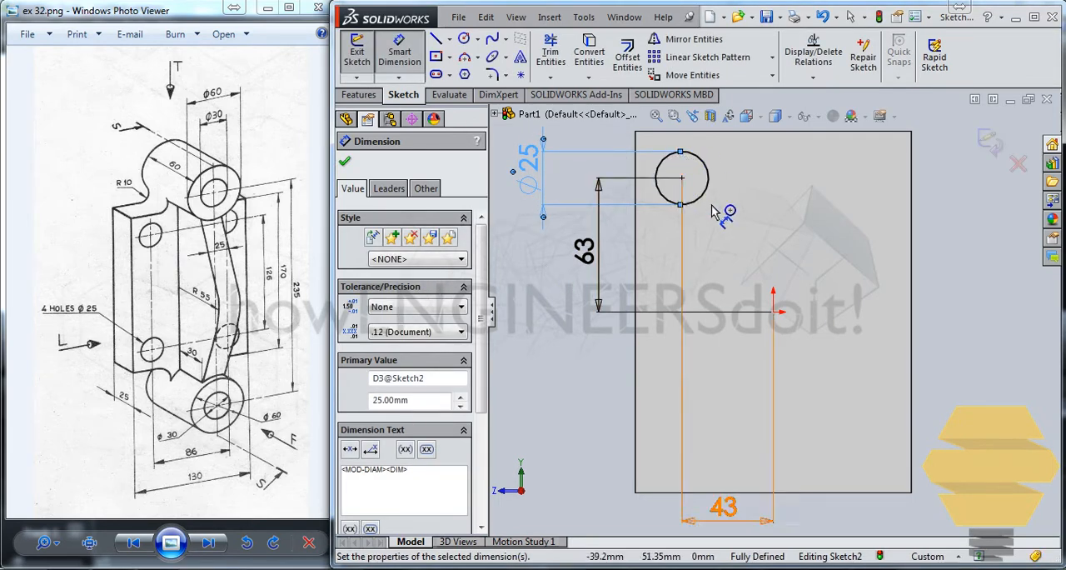
pyautogui.press('Escape')
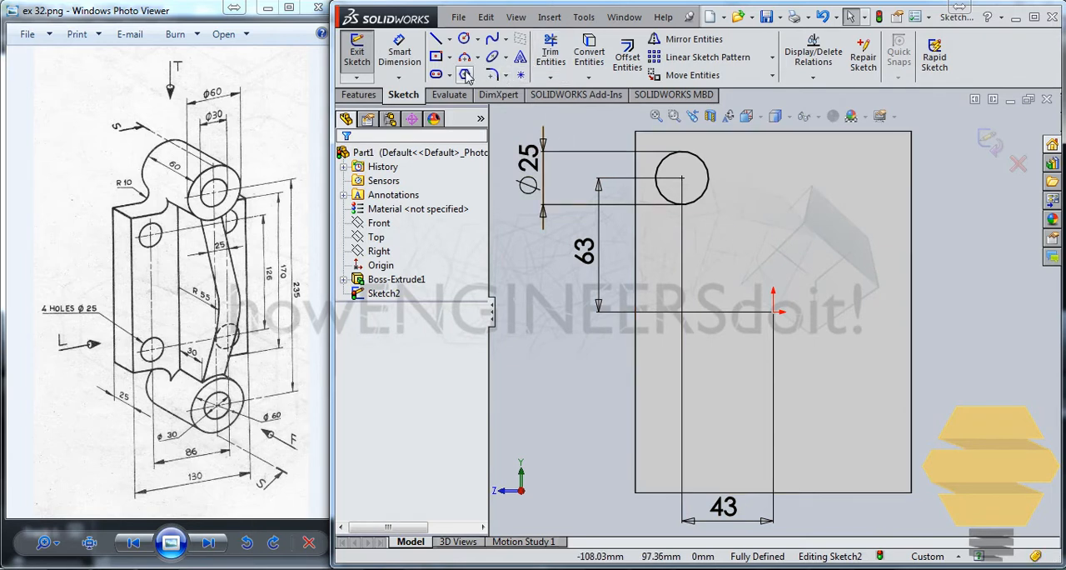
# Step: Draw a vertical centerline from the origin up to the midpoint of the plate's top edge
pyautogui.click(449, 39)
pyautogui.click(465, 72)
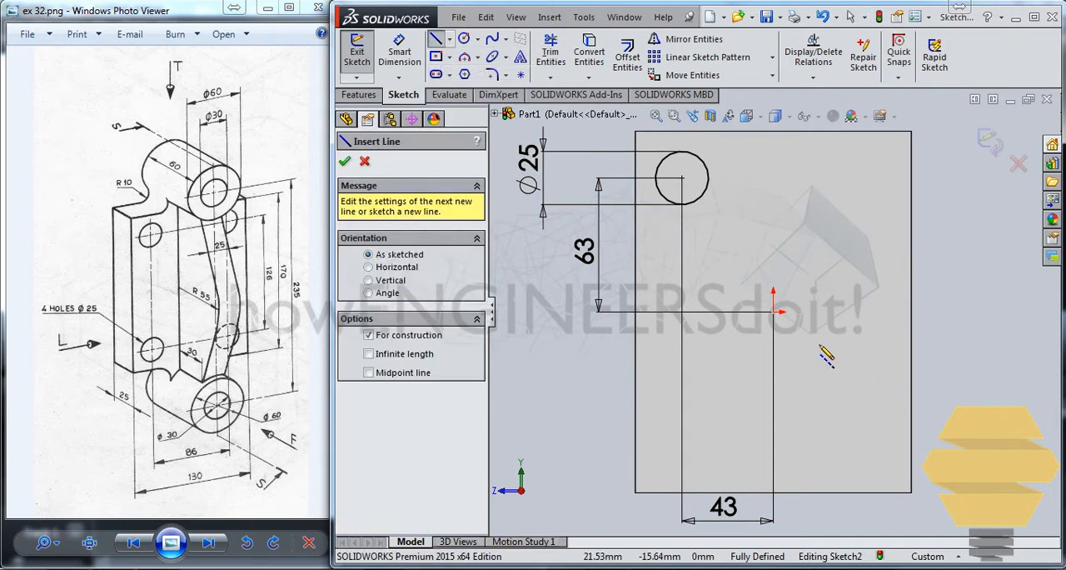
pyautogui.click(773, 312)
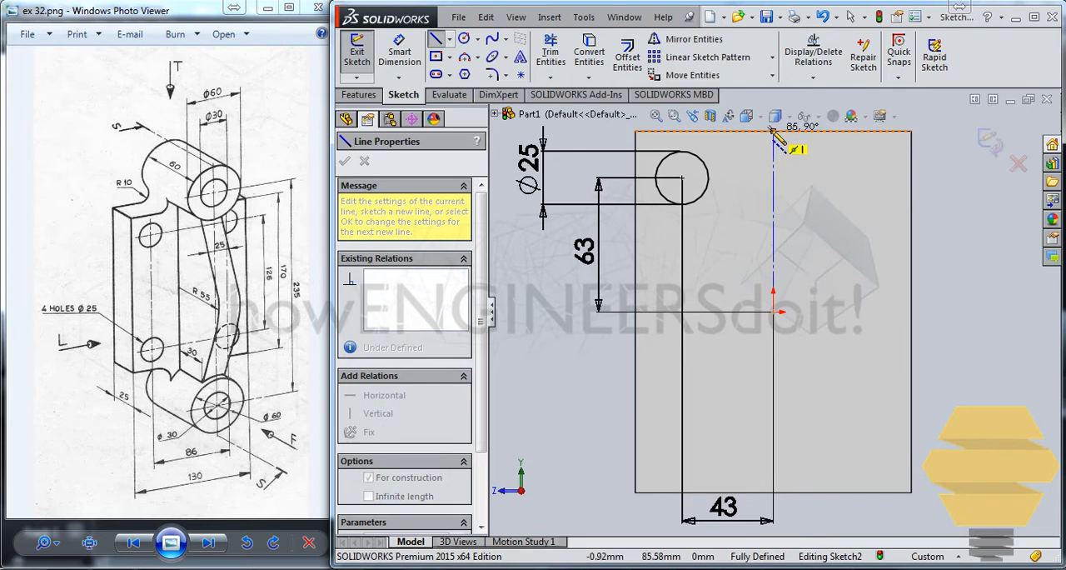
pyautogui.press('Escape')
pyautogui.press('Escape')
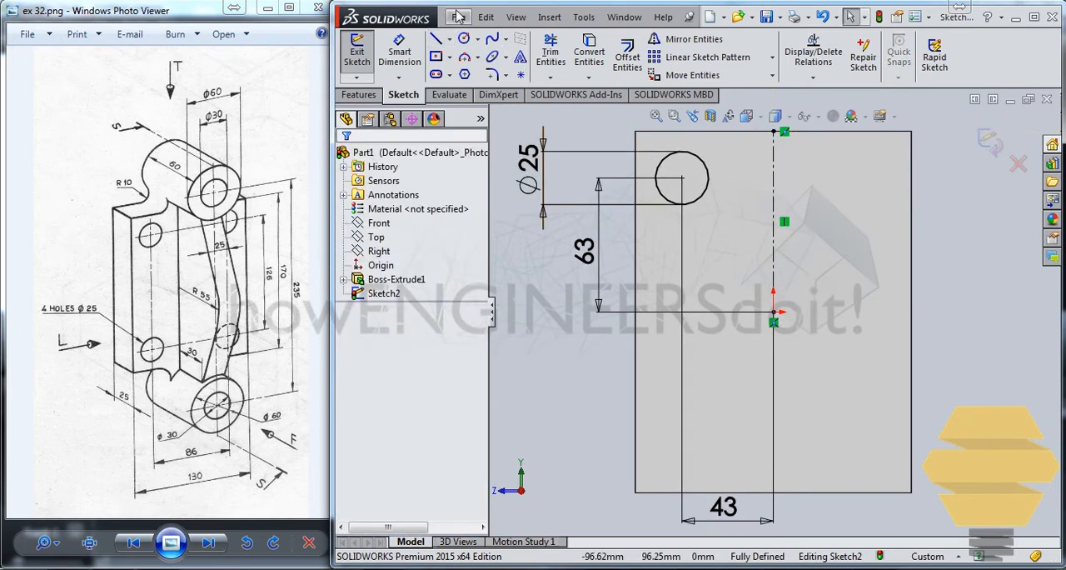
# Step: Draw a horizontal centerline from the origin to the midpoint of the plate's left edge
pyautogui.click(436, 42)
pyautogui.click(449, 39)
pyautogui.click(492, 71)
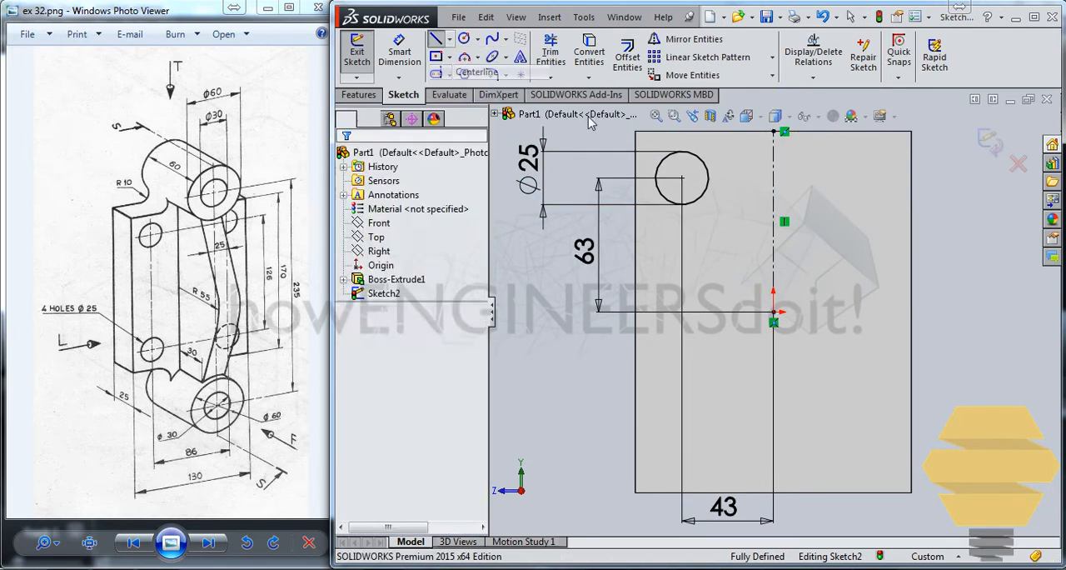
pyautogui.click(773, 313)
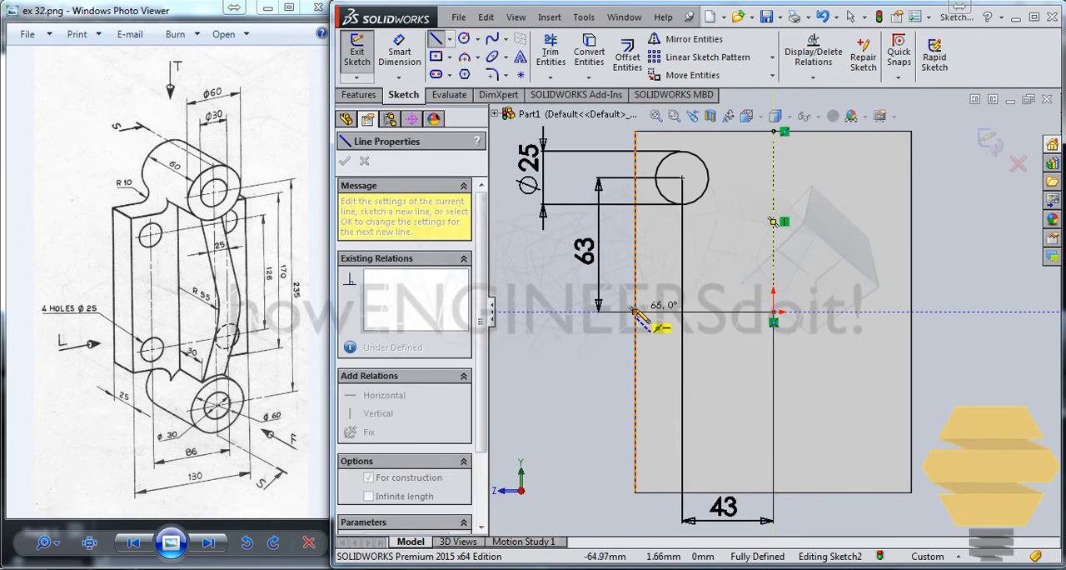
pyautogui.click(647, 312)
pyautogui.press('Escape')
pyautogui.press('Escape')
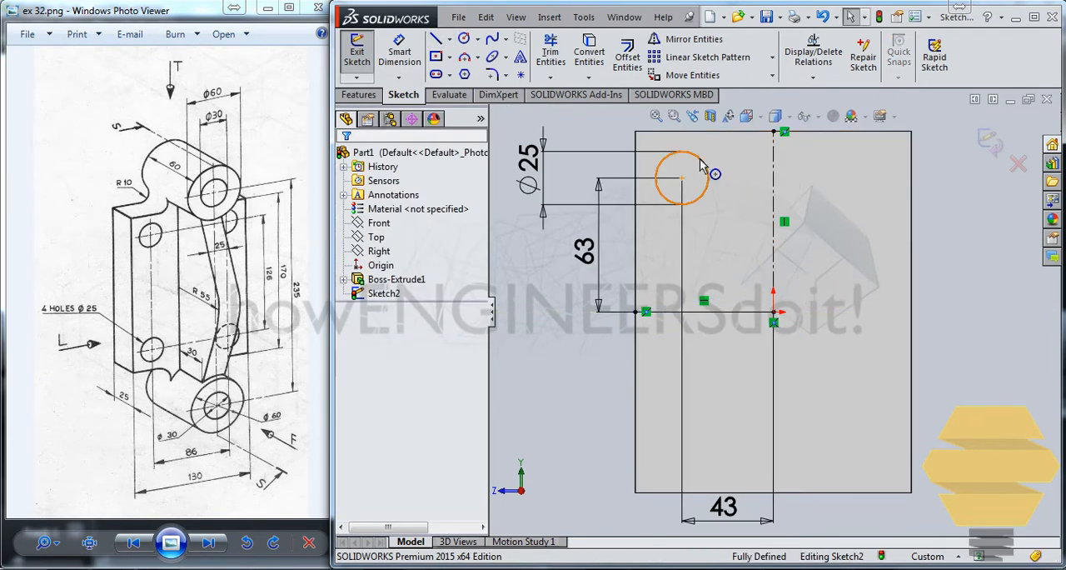
# Step: Mirror the 25 mm circle about the vertical centerline, keeping the original
pyautogui.click(707, 171)
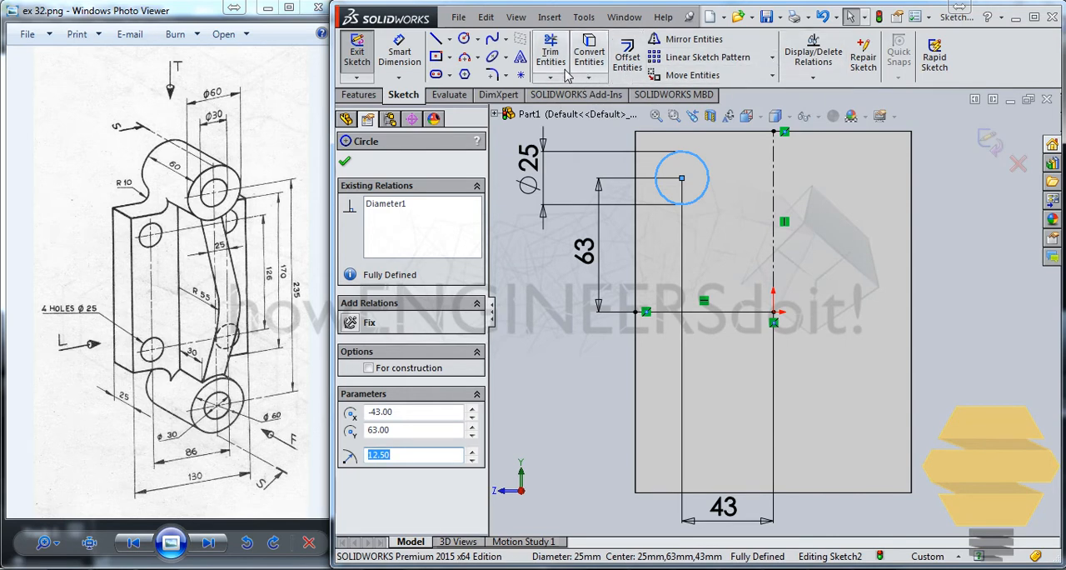
pyautogui.click(689, 39)
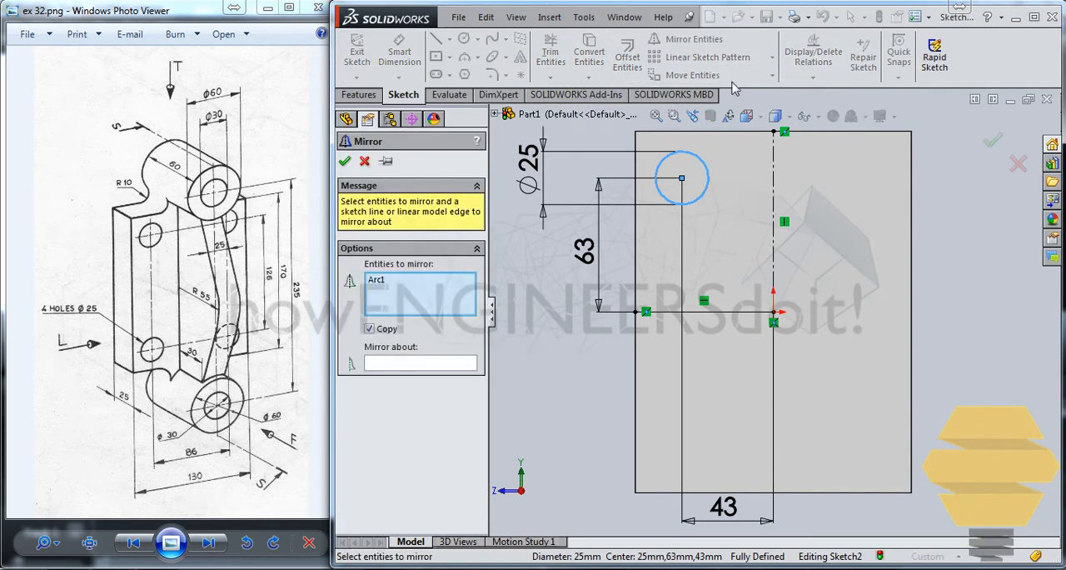
pyautogui.click(426, 364)
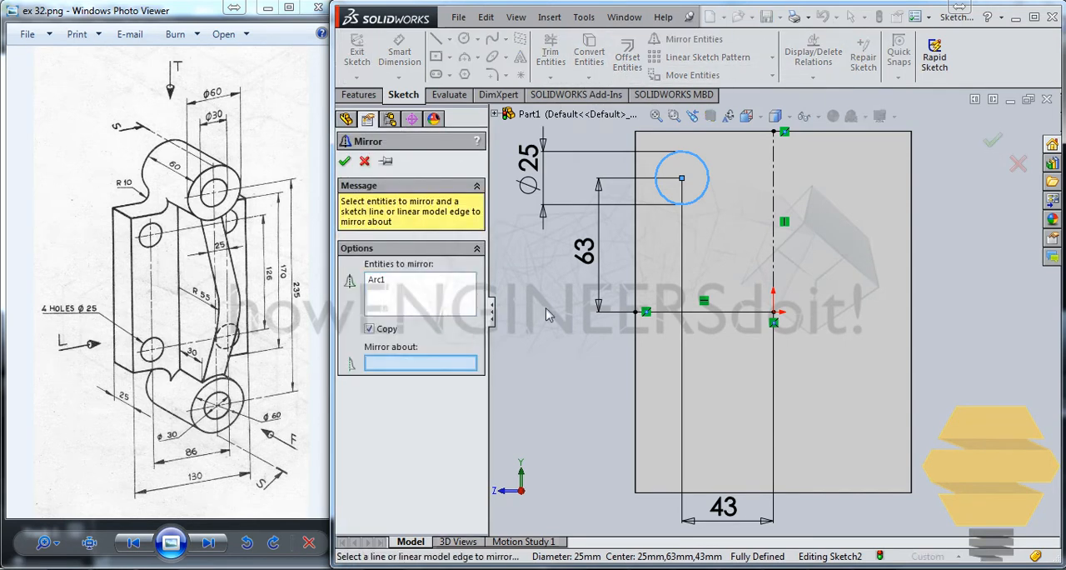
pyautogui.click(774, 155)
pyautogui.click(992, 141)
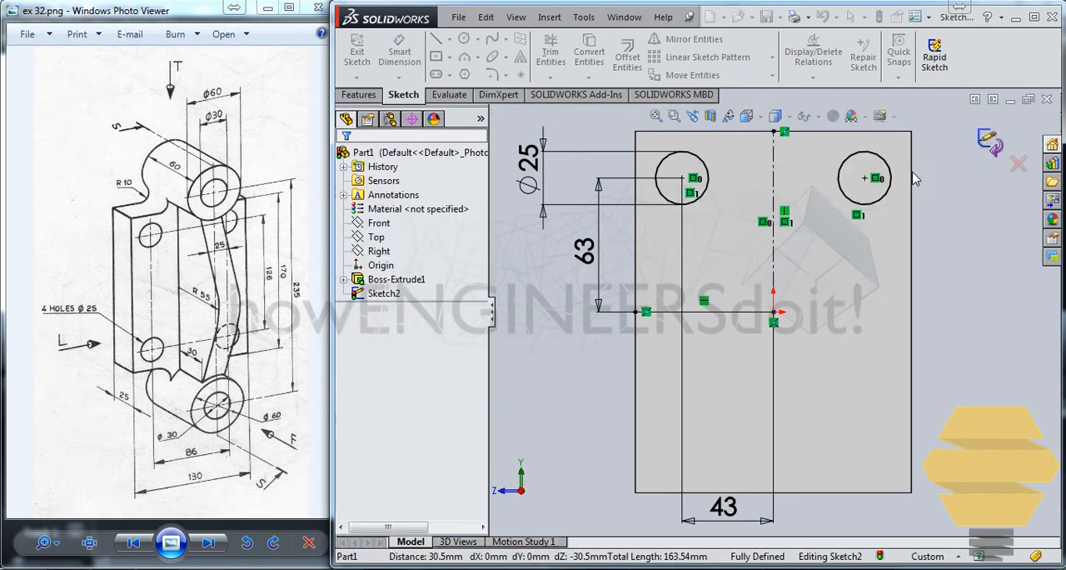
# Step: Mirror the two upper circles about the horizontal centerline to make the lower pair
pyautogui.click(663, 197)
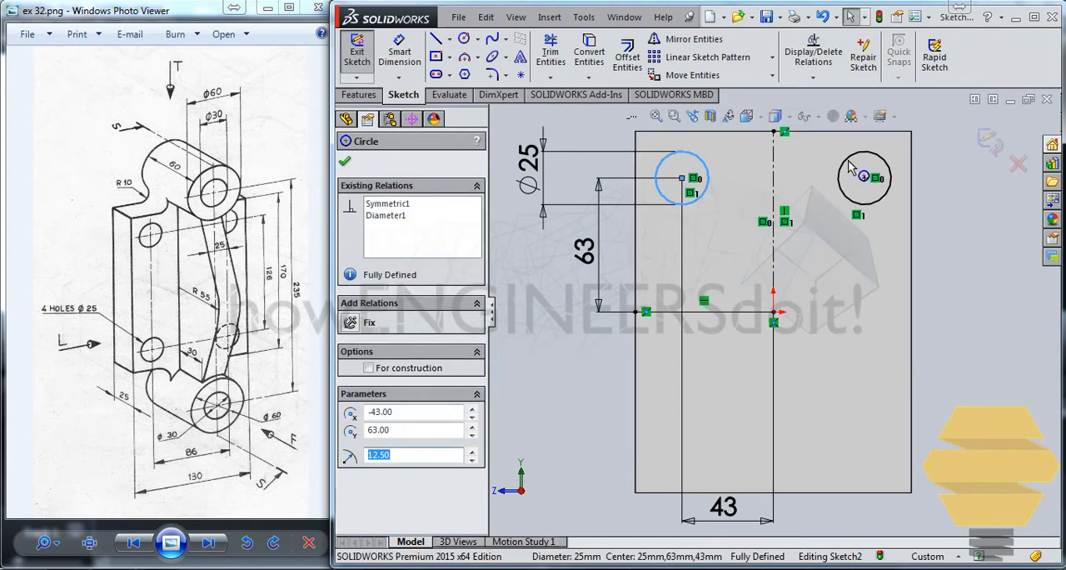
pyautogui.keyDown('ctrl'); pyautogui.click(843, 163); pyautogui.keyUp('ctrl')
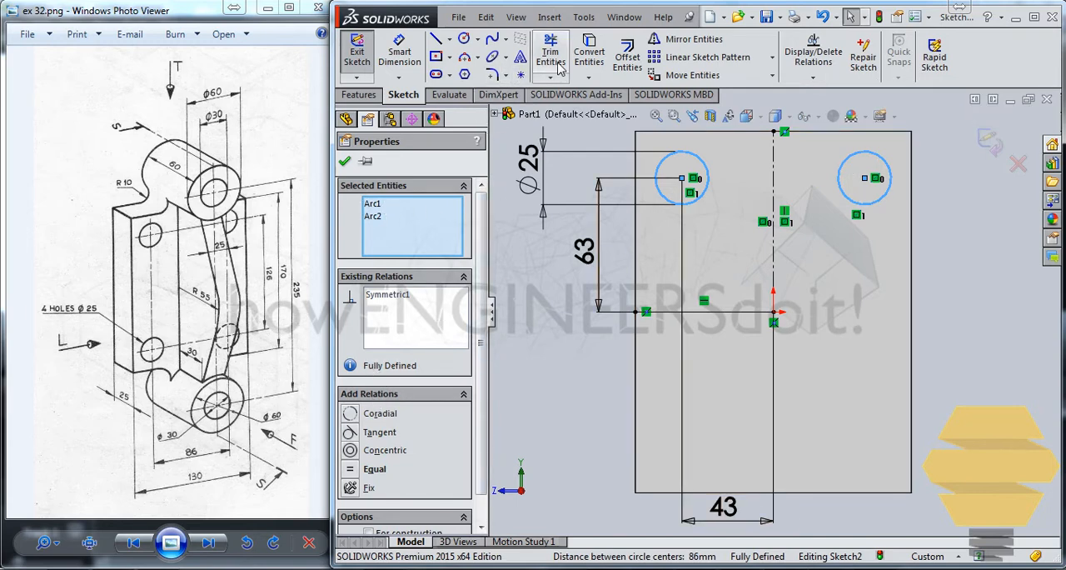
pyautogui.click(681, 40)
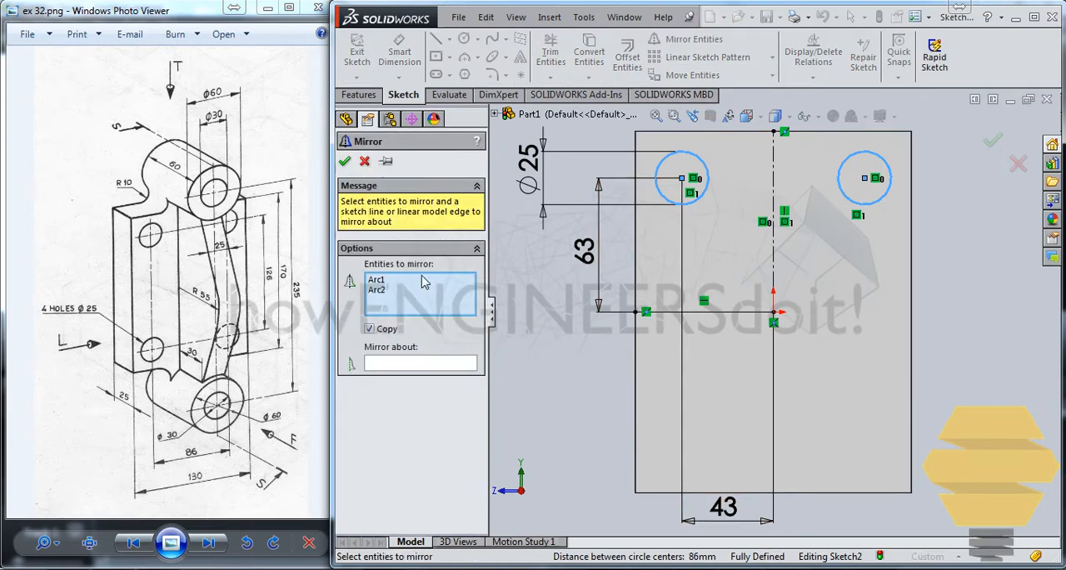
pyautogui.click(428, 364)
pyautogui.click(715, 313)
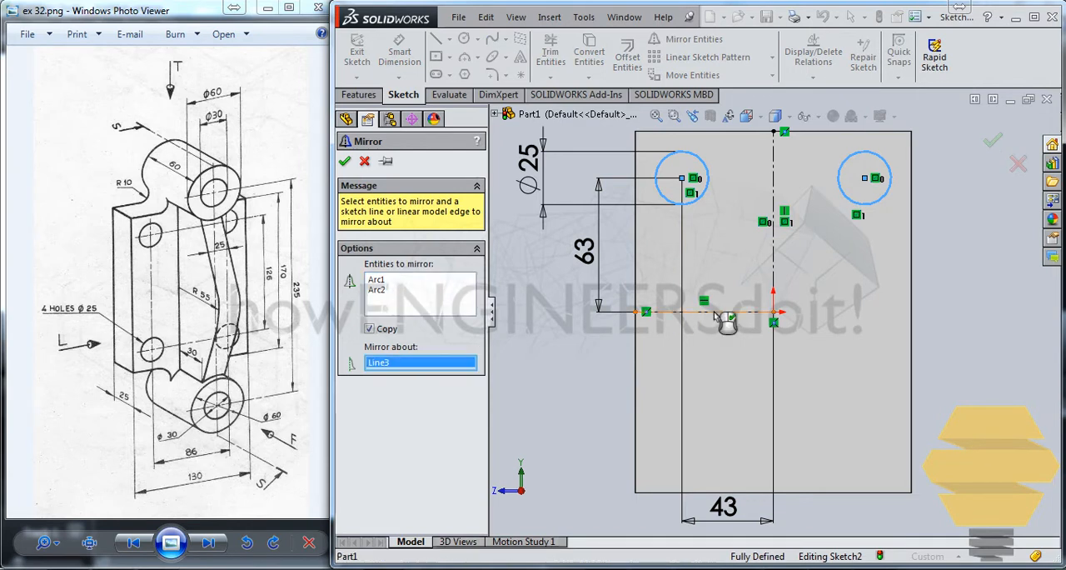
pyautogui.click(996, 142)
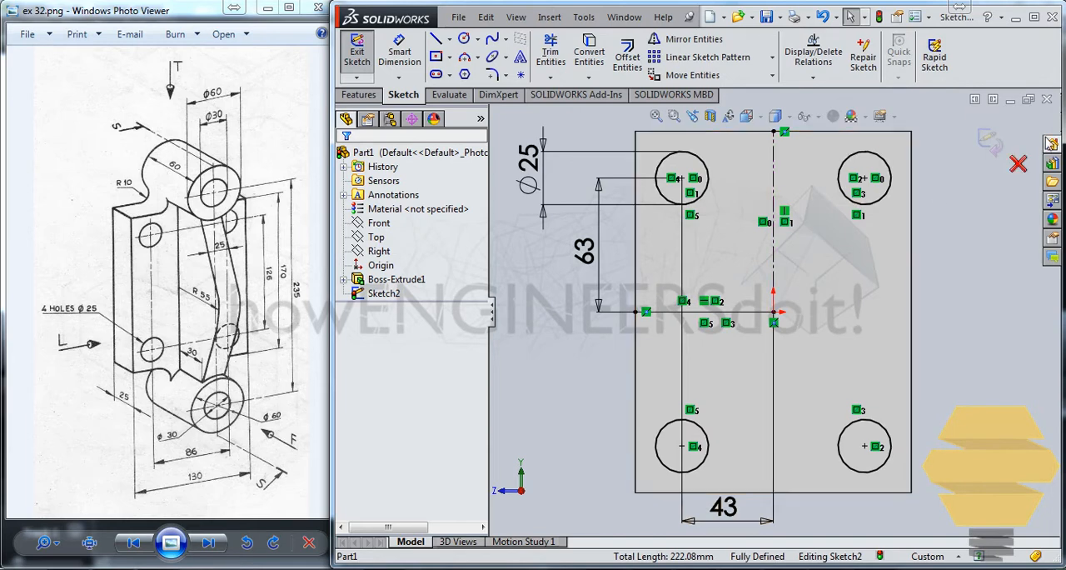
# Step: Close the sketch and cut the four circles through the plate with an Extruded Cut set to Up To Next
pyautogui.click(996, 143)
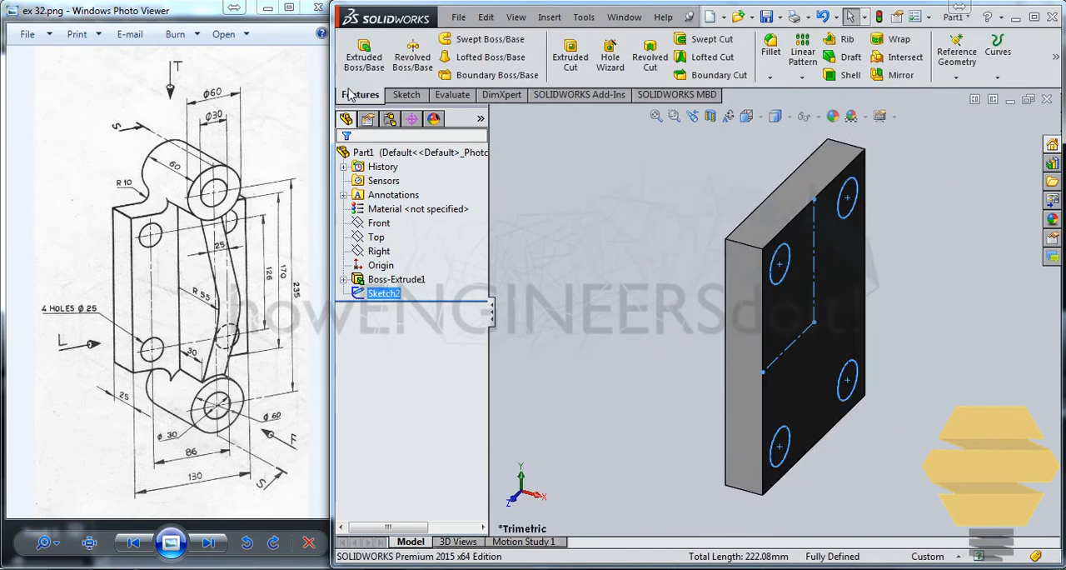
pyautogui.click(570, 58)
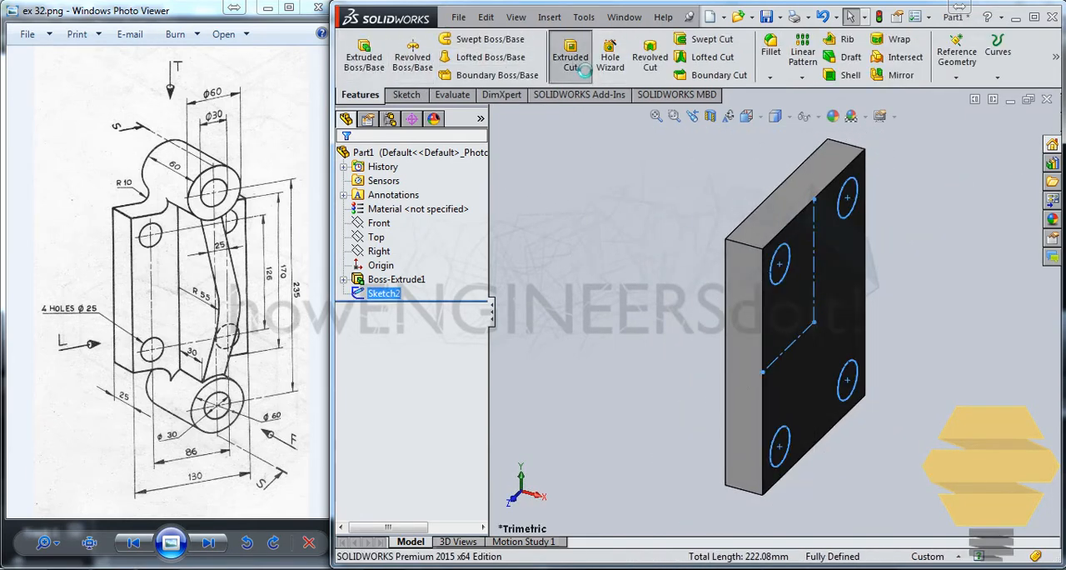
pyautogui.click(402, 254)
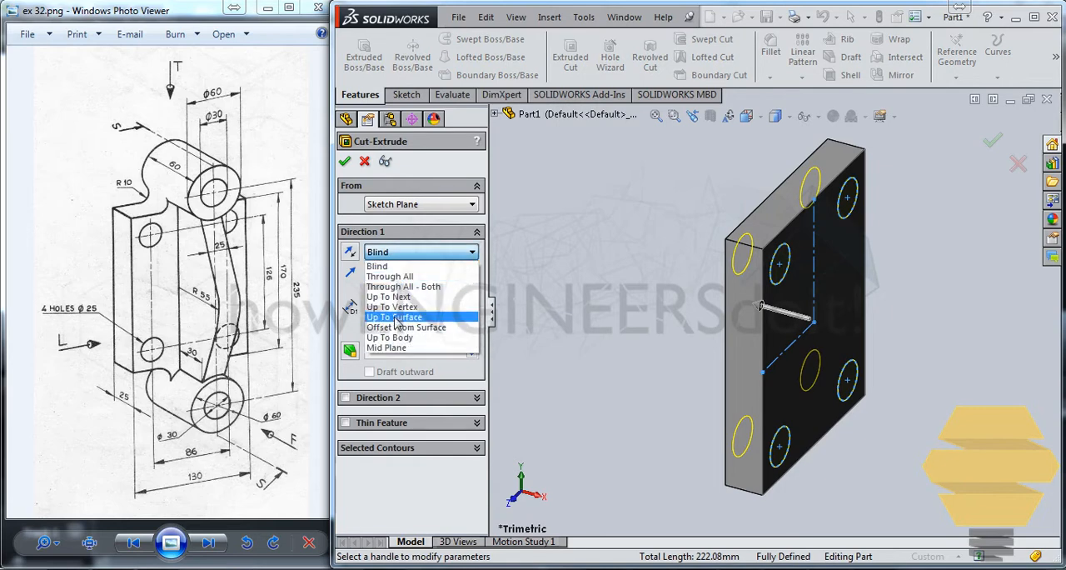
pyautogui.click(390, 296)
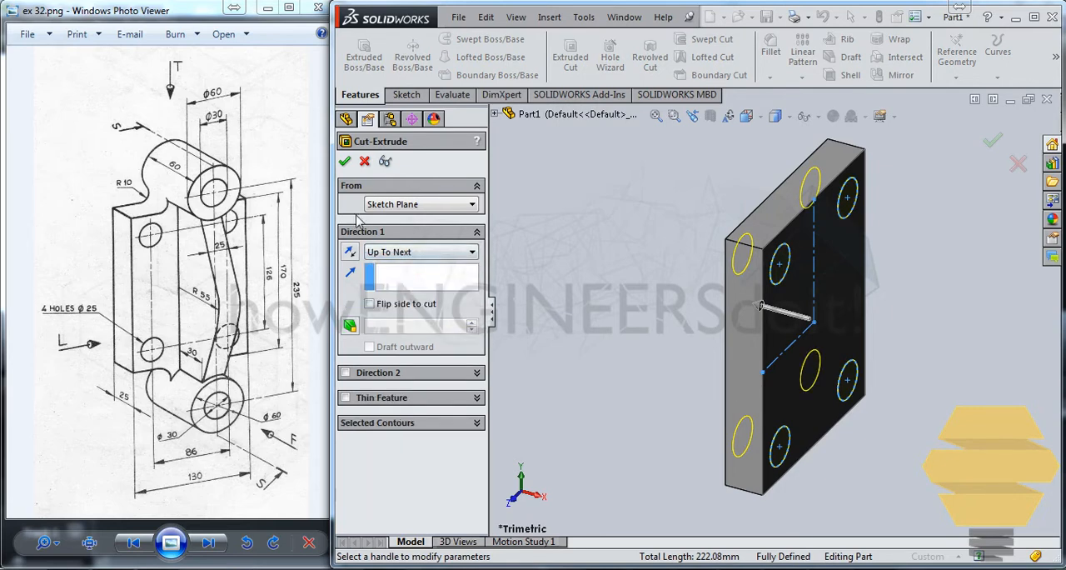
pyautogui.click(346, 162)
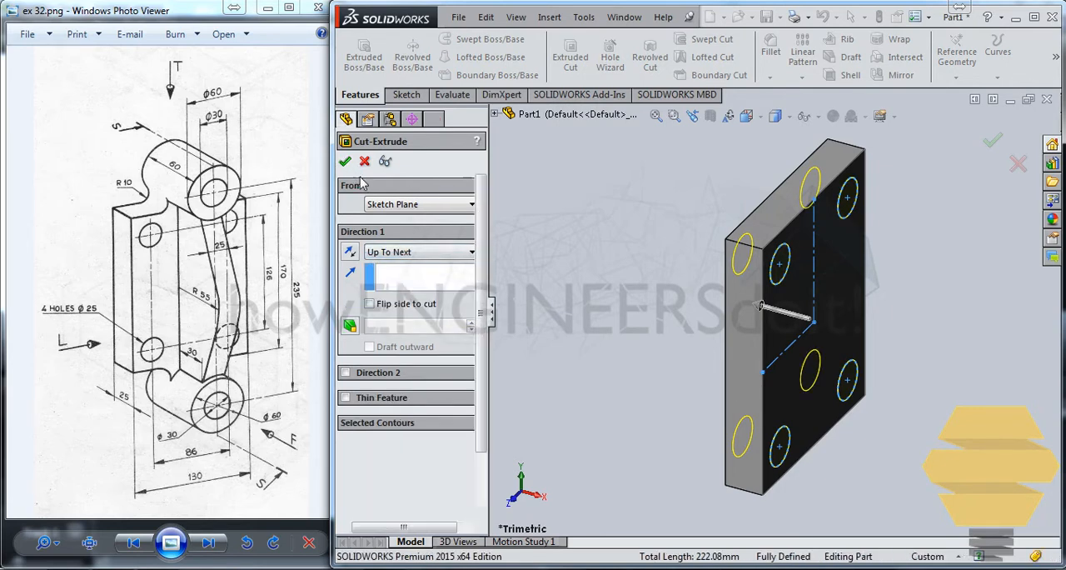
pyautogui.click(614, 173)
# Step: Start a sketch on the plate's large face and draw two concentric circles, about 46 mm and 85 mm in diameter, centered above the plate
pyautogui.moveTo(928, 404); pyautogui.dragTo(686, 310, button='middle')
pyautogui.press('Escape')
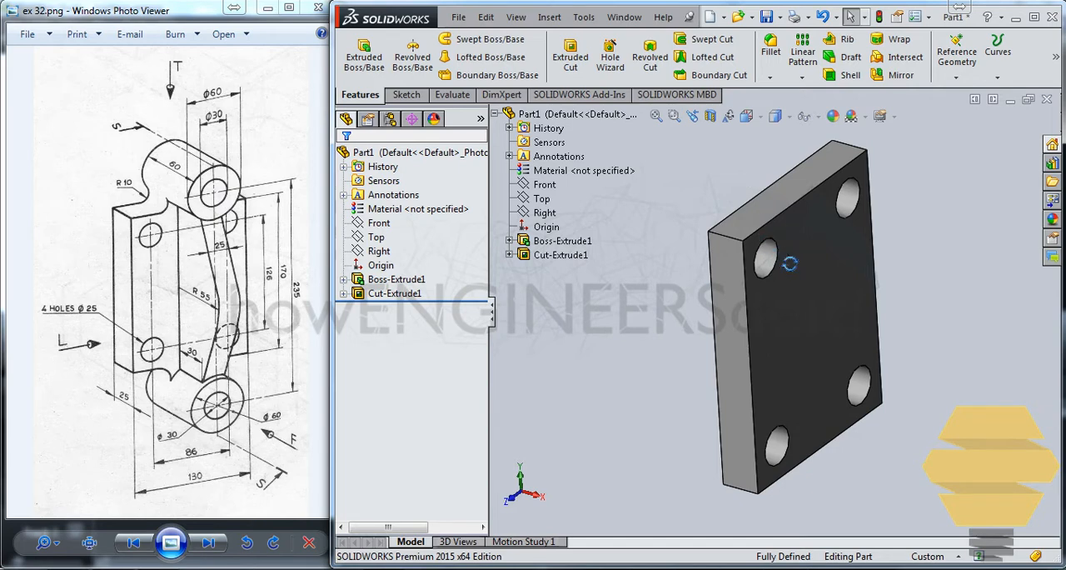
pyautogui.moveTo(790, 263); pyautogui.dragTo(820, 218, button='middle')
pyautogui.click(821, 218)
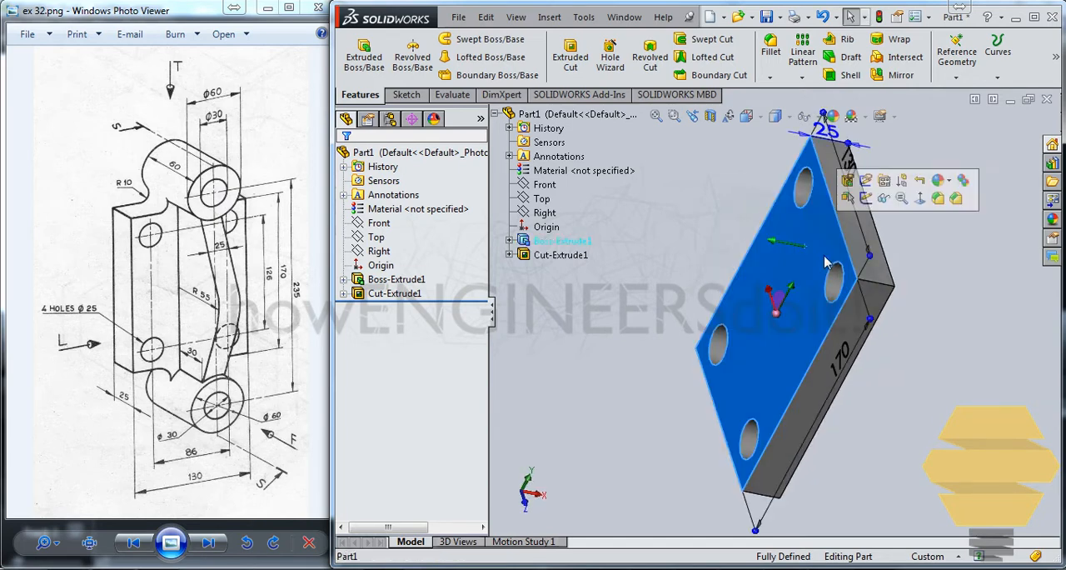
pyautogui.click(865, 200)
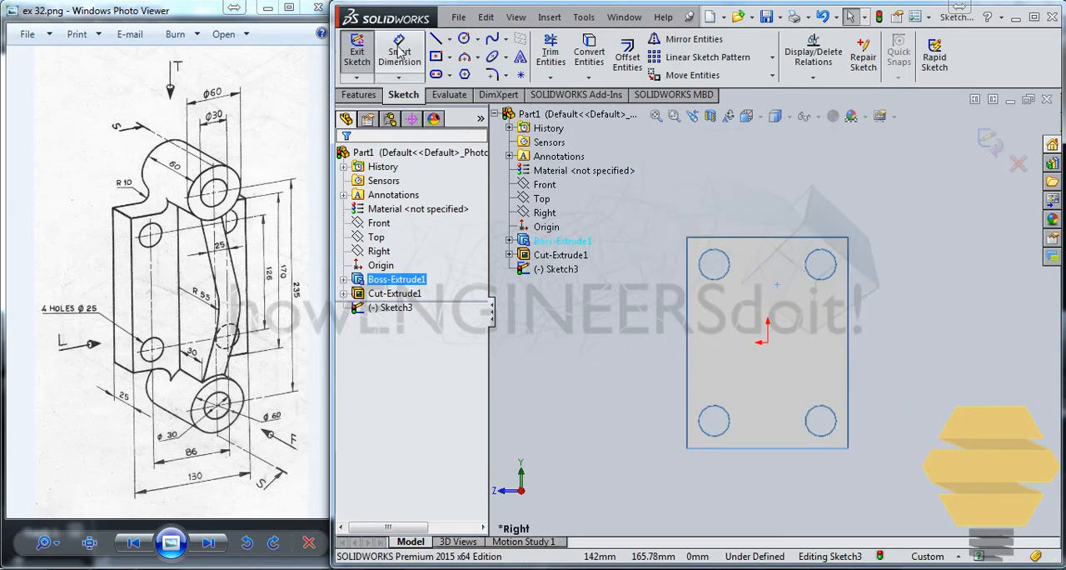
pyautogui.click(464, 38)
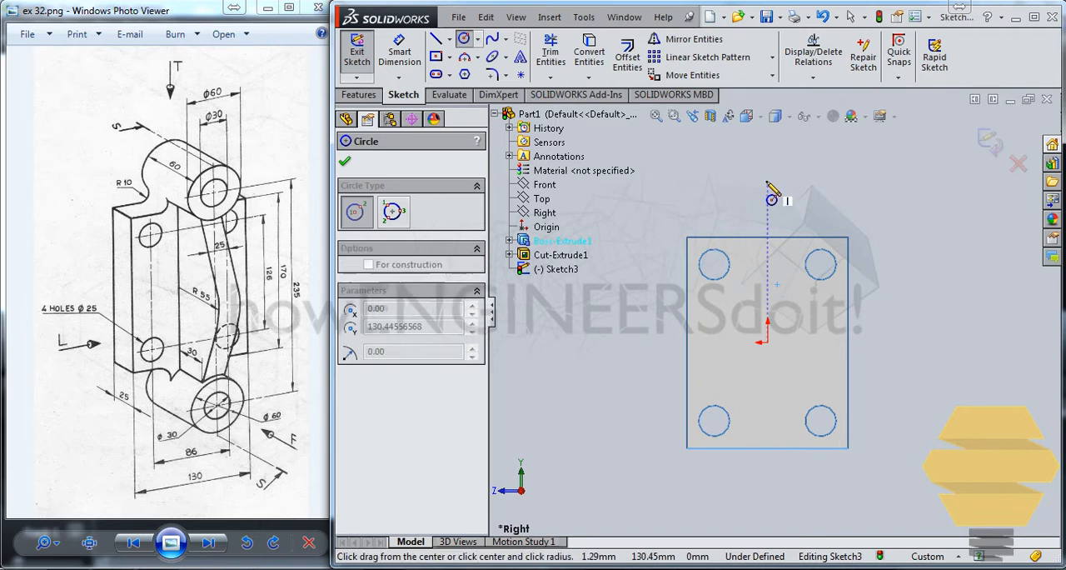
pyautogui.moveTo(767, 180)
pyautogui.mouseDown()
pyautogui.moveTo(795, 187)
pyautogui.moveTo(811, 149)
pyautogui.mouseUp()
# Step: Set the inner circle's diameter to 30 mm and the outer circle's diameter to 60 mm
pyautogui.click(399, 52)
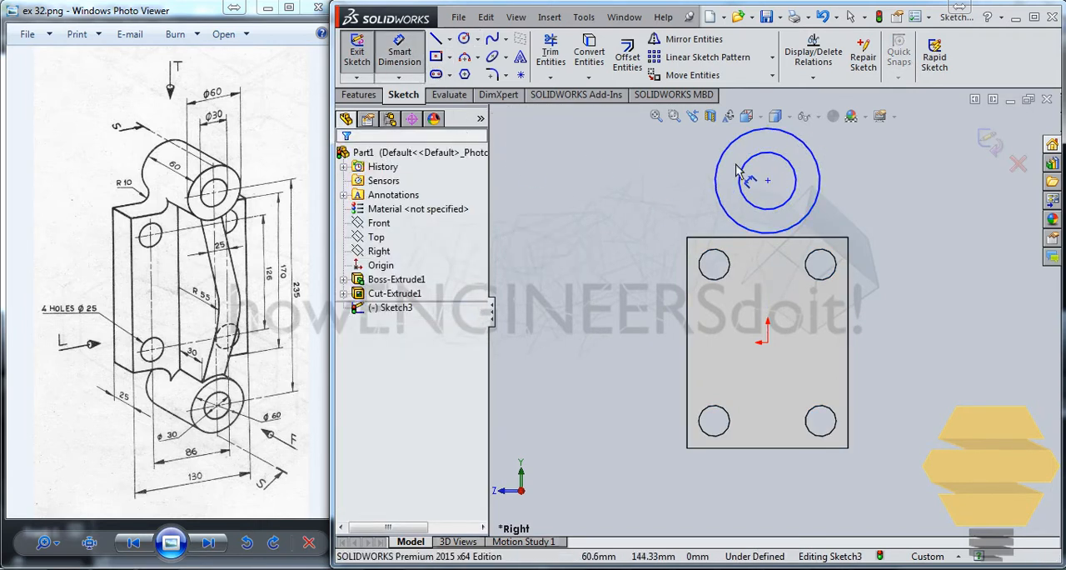
pyautogui.click(792, 165)
pyautogui.click(916, 179)
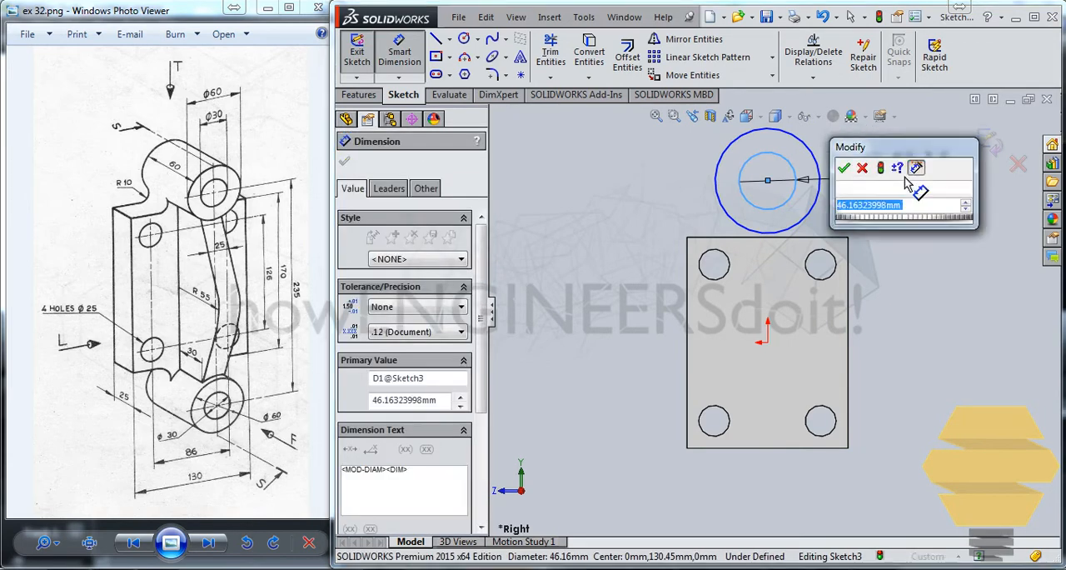
pyautogui.write('30')
pyautogui.press('Return')
pyautogui.click(818, 171)
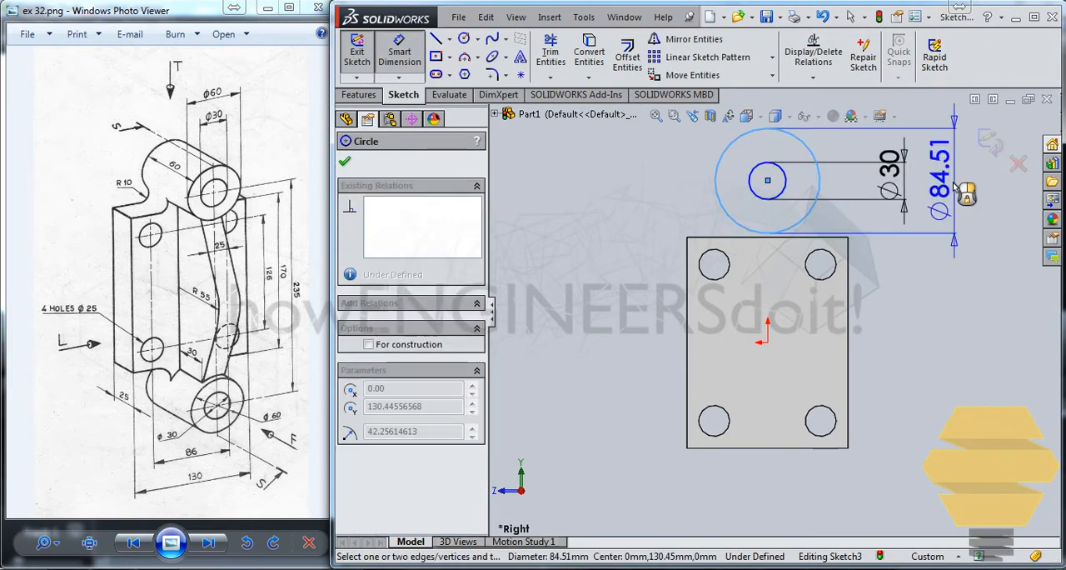
pyautogui.click(966, 195)
pyautogui.write('60')
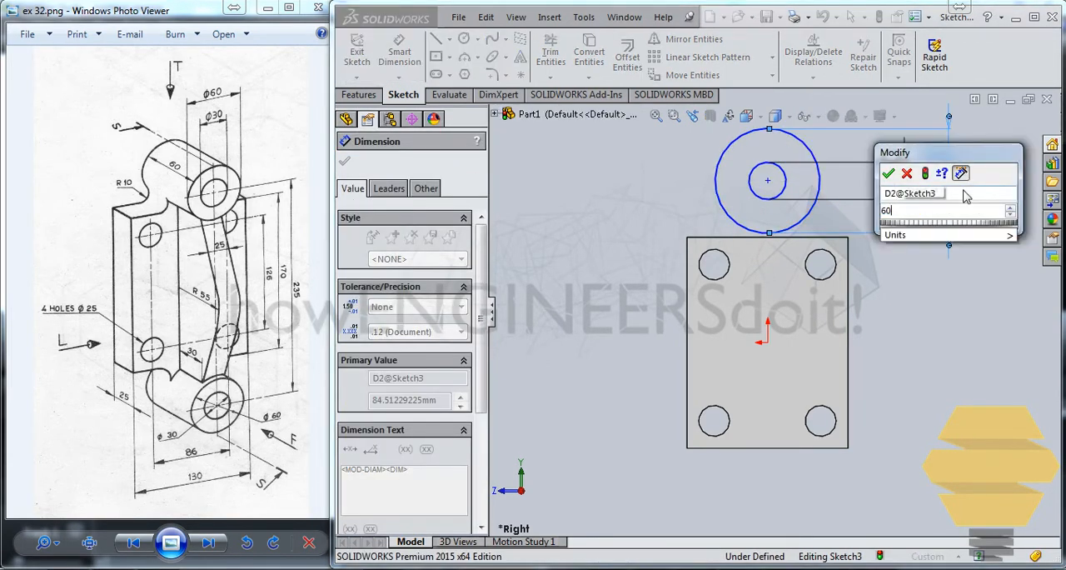
pyautogui.press('Return')
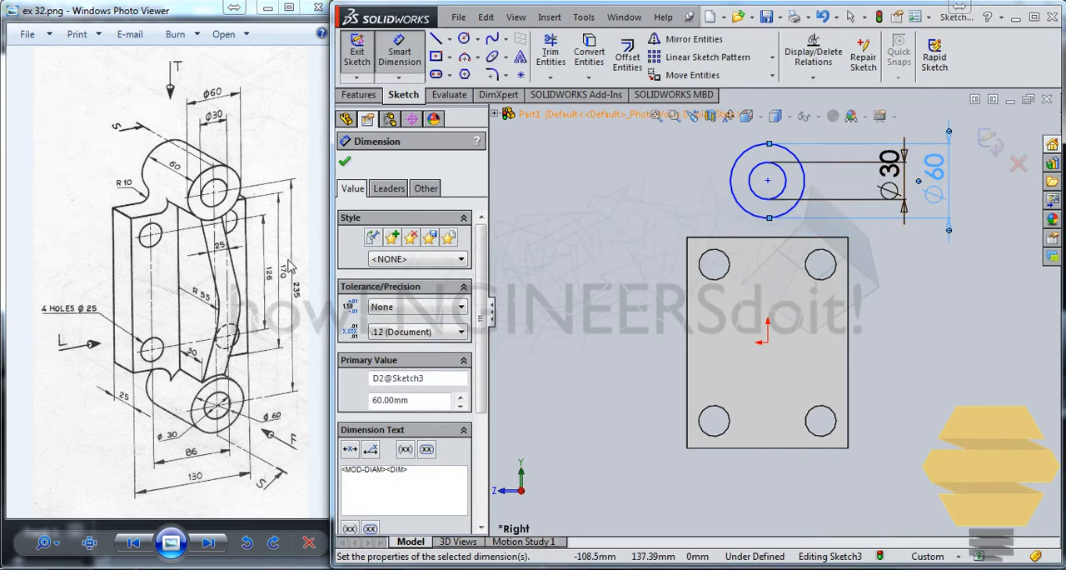
# Step: Set the vertical distance between the concentric circles' center and the origin to 235/2 mm
pyautogui.click(767, 180)
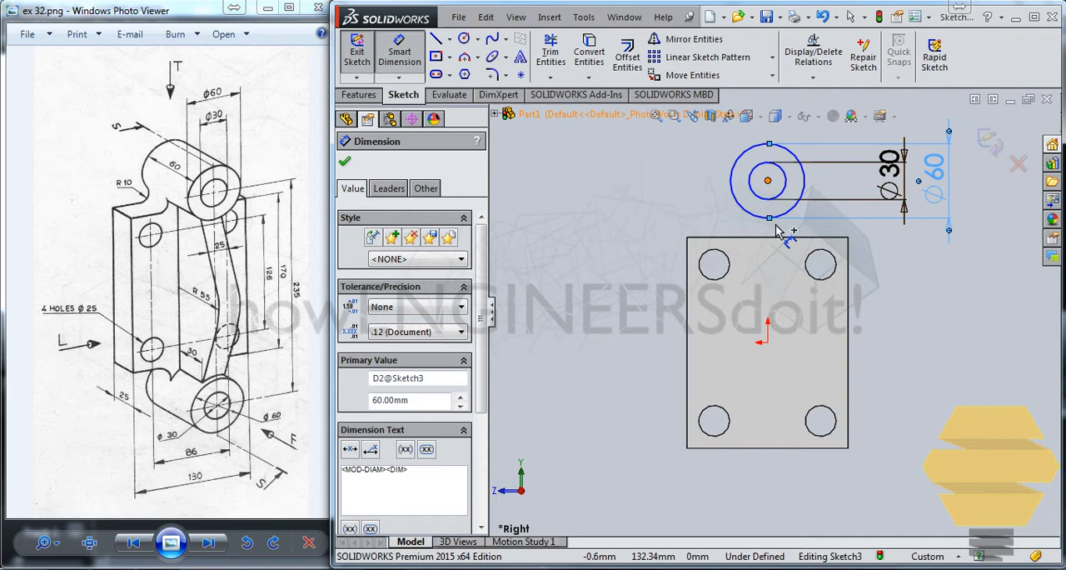
pyautogui.click(768, 343)
pyautogui.click(902, 348)
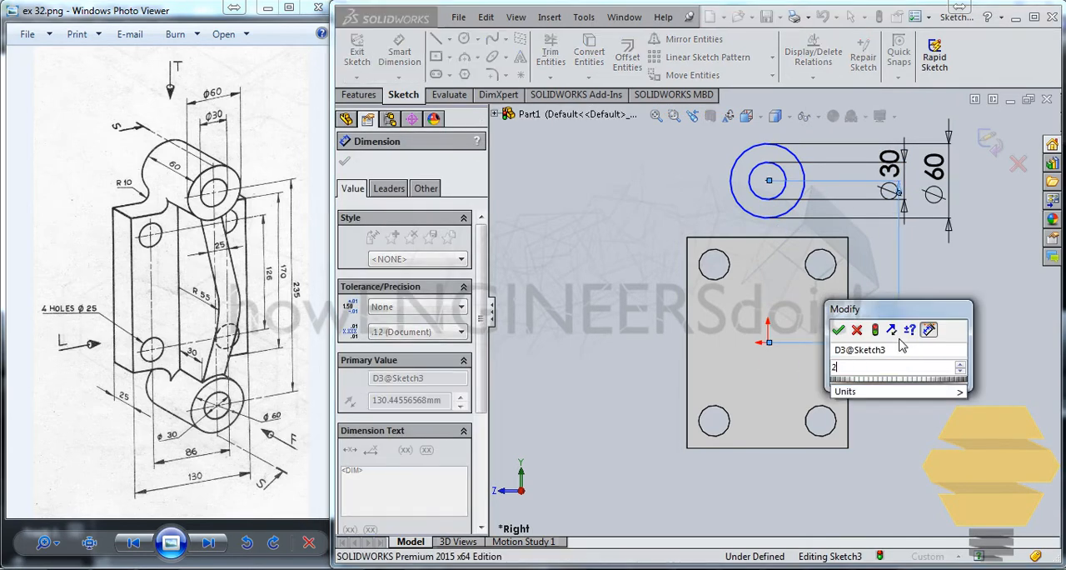
pyautogui.write('235/2')
pyautogui.press('Return')
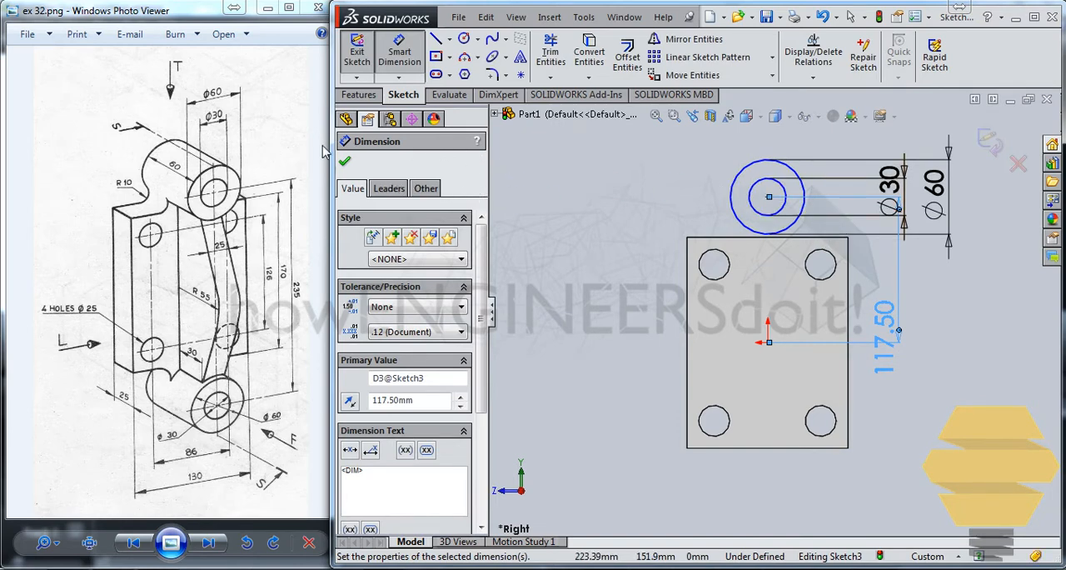
pyautogui.press('Escape')
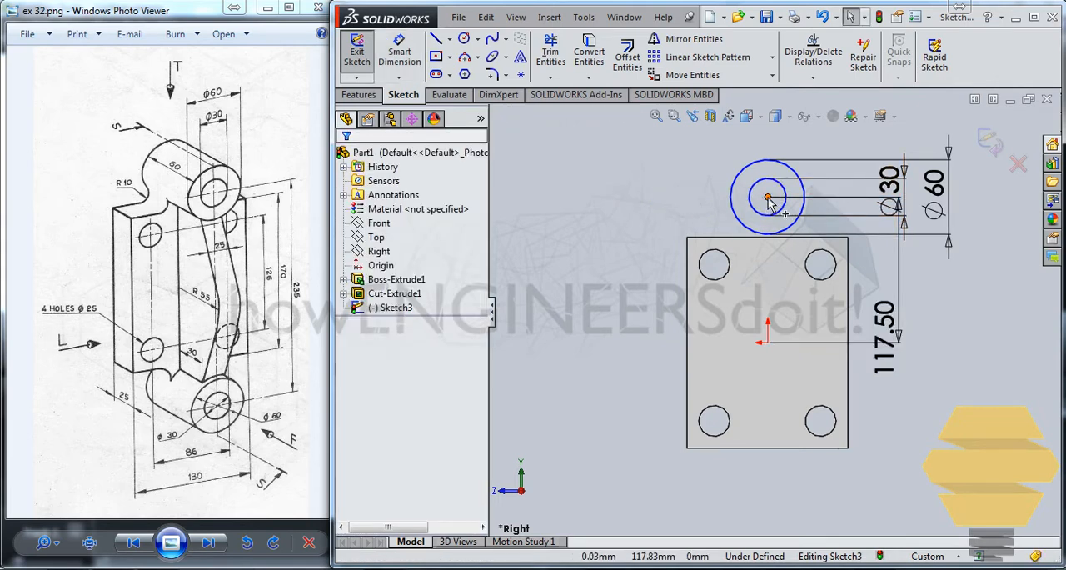
# Step: Draw a vertical centerline from the origin up through the circles' center, ending above the outer circle
pyautogui.click(449, 39)
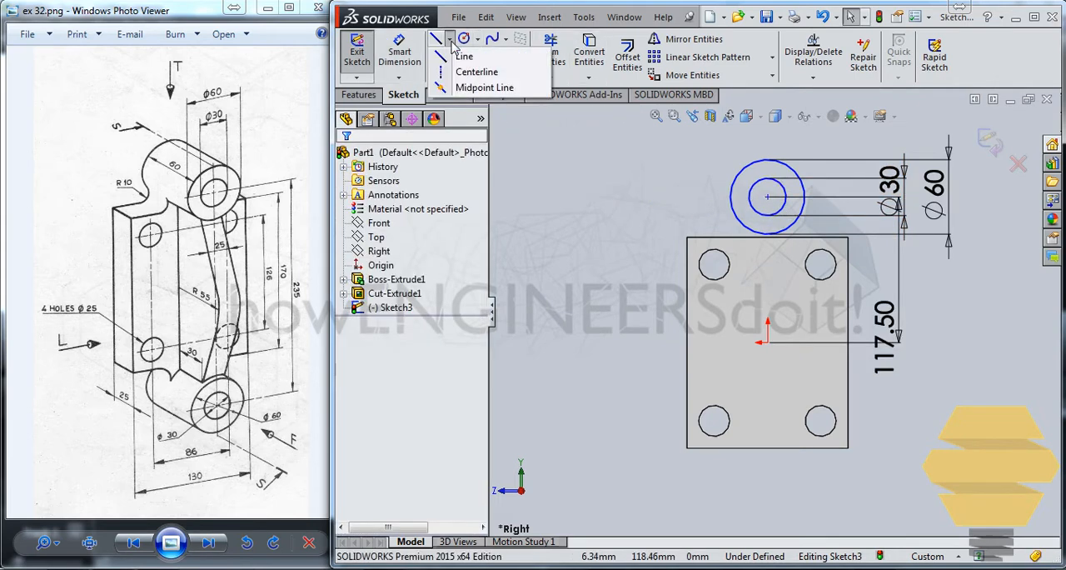
pyautogui.click(487, 74)
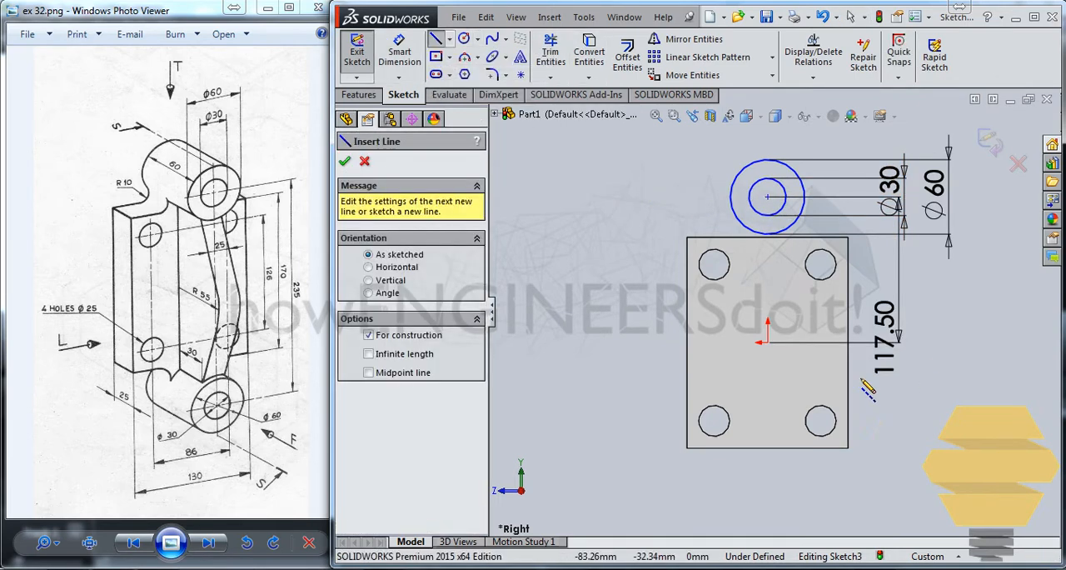
pyautogui.click(768, 343)
pyautogui.click(767, 138)
pyautogui.press('Escape')
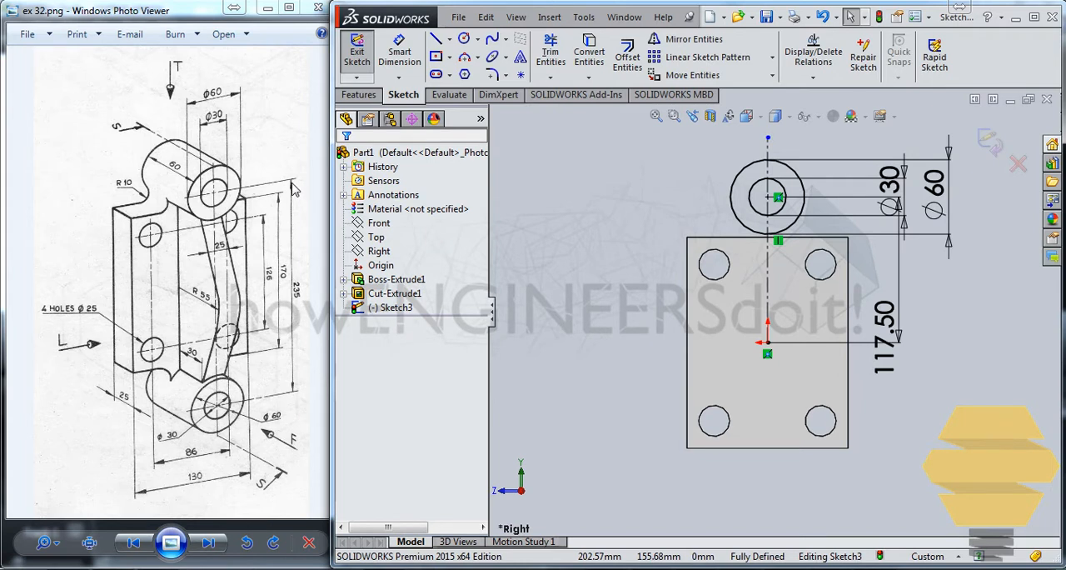
# Step: Finish the sketch and extrude the concentric circles 60 mm as a boss with the direction reversed
pyautogui.click(997, 147)
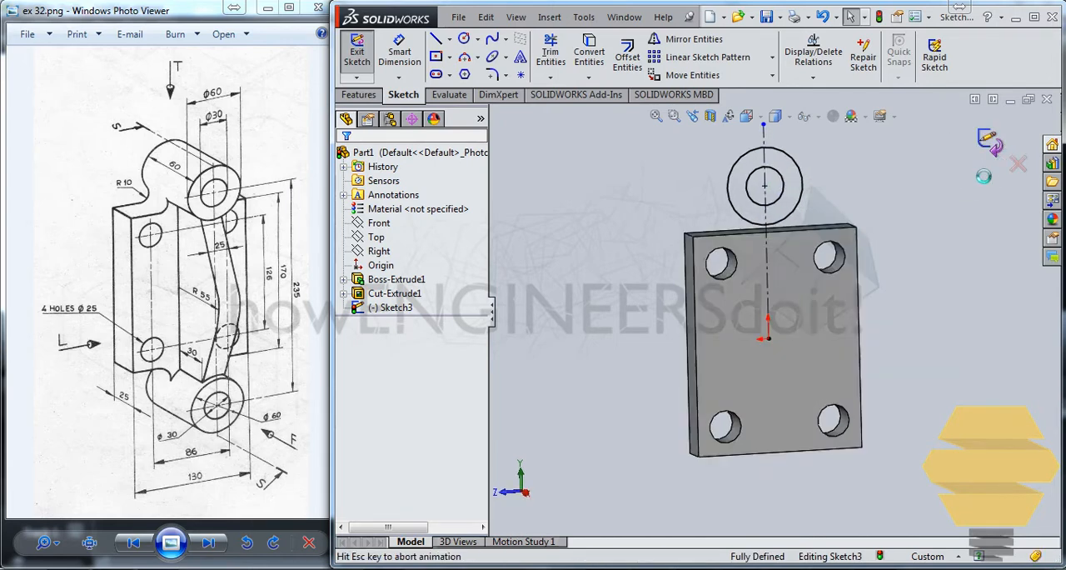
pyautogui.click(367, 60)
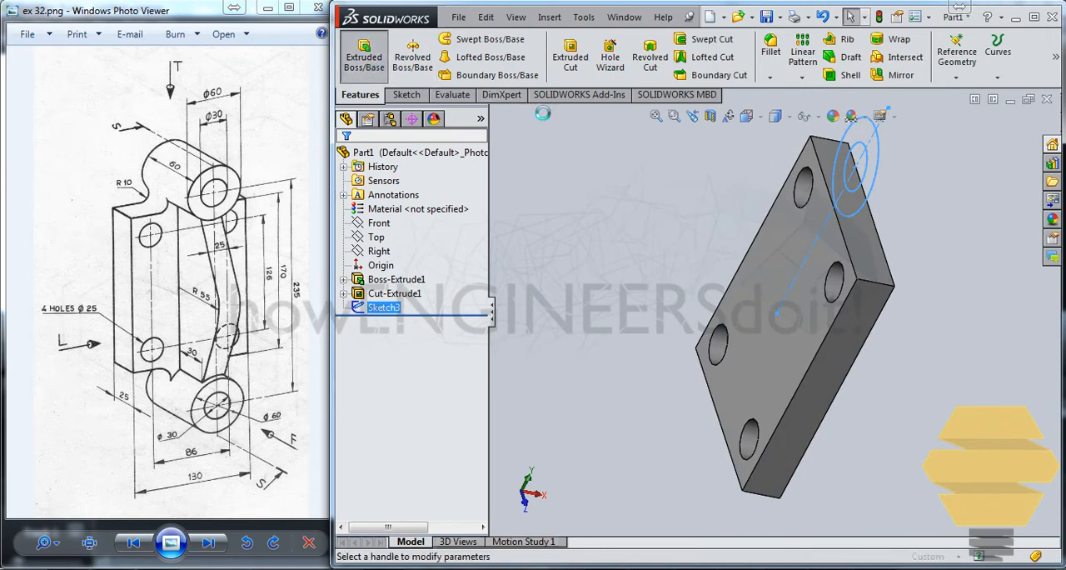
pyautogui.click(349, 251)
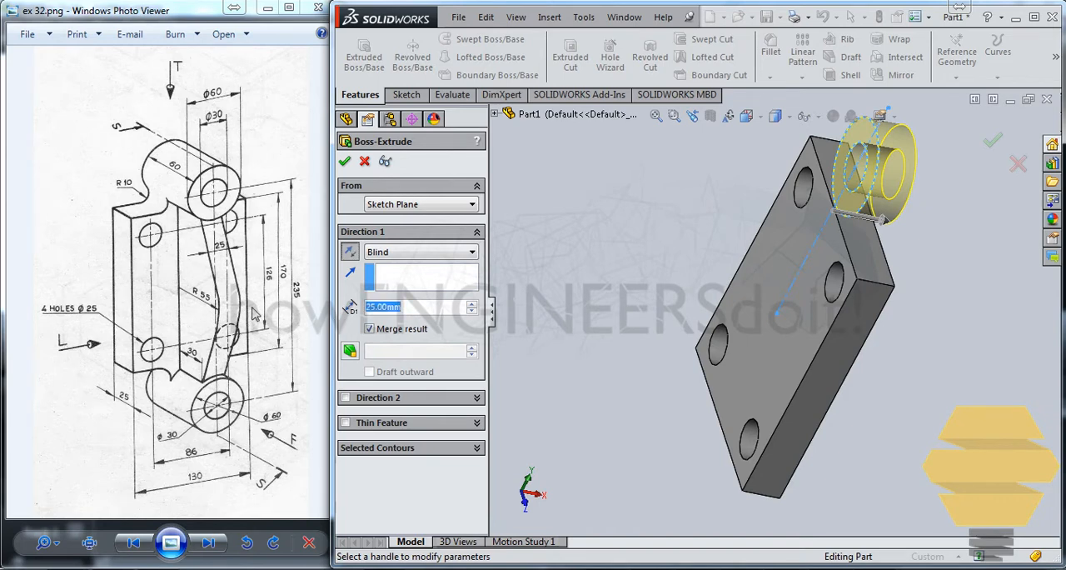
pyautogui.write('60')
pyautogui.press('Return')
pyautogui.press('Return')
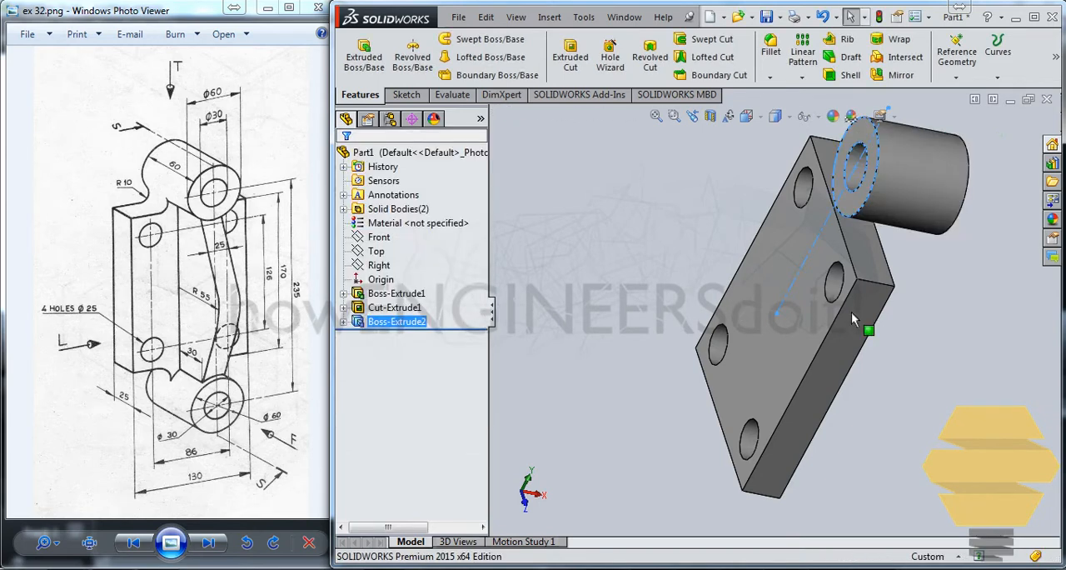
# Step: Edit the plate's base sketch and draw a circle about 49 mm in diameter, centered above the rectangle's upper edge
pyautogui.moveTo(853, 319); pyautogui.dragTo(830, 271, button='middle')
pyautogui.scroll(-2, 800, 254)
pyautogui.scroll(3, 800, 254)
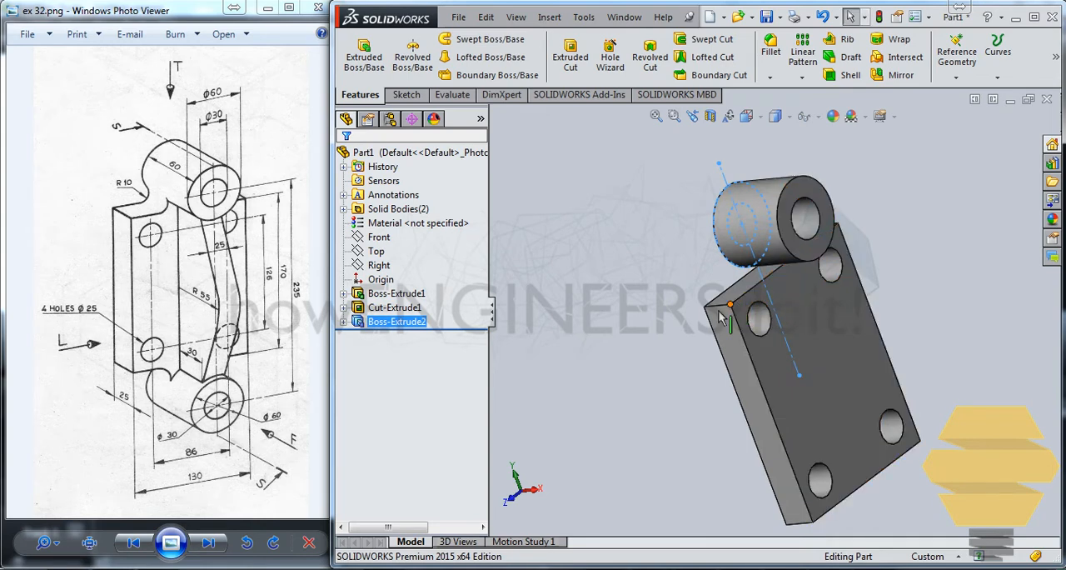
pyautogui.click(343, 293)
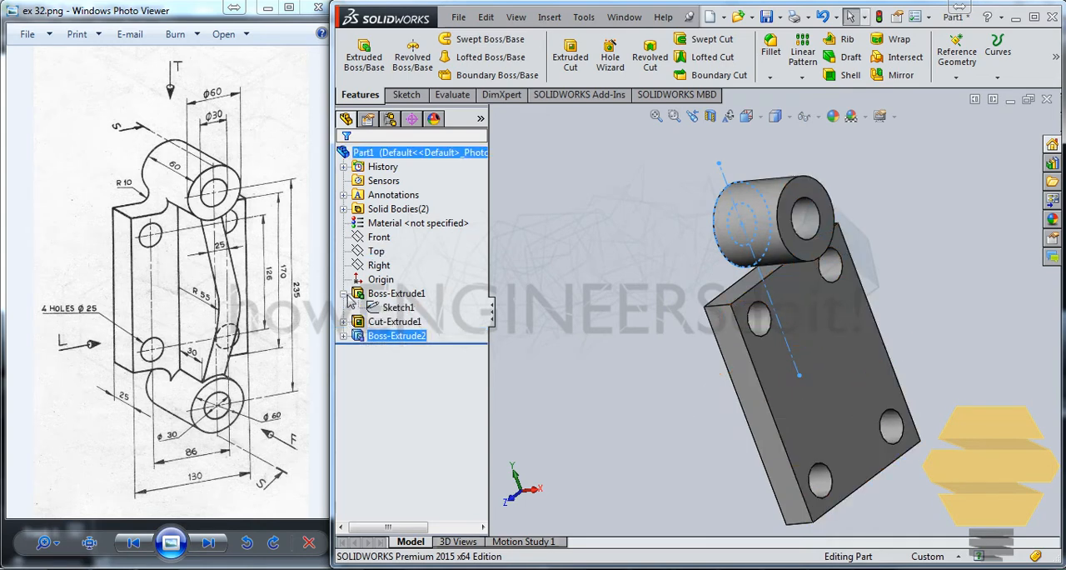
pyautogui.click(388, 308)
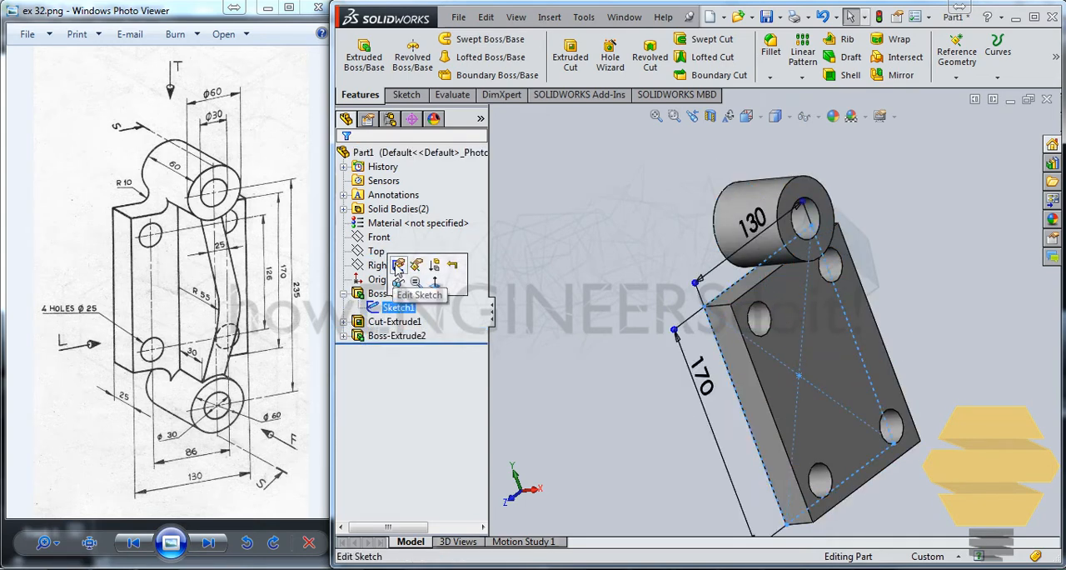
pyautogui.click(398, 271)
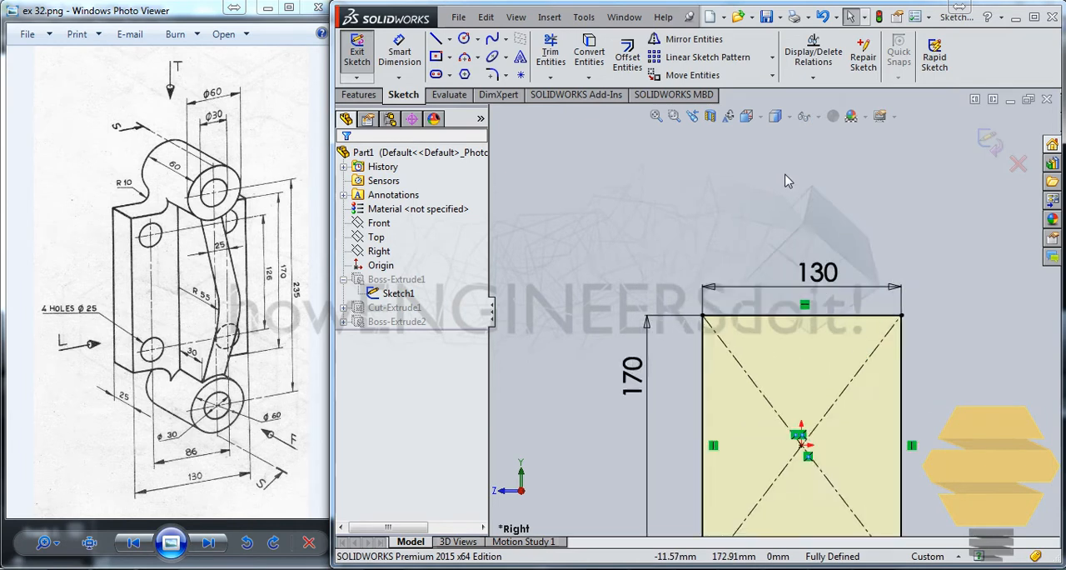
pyautogui.scroll(-5, 790, 184)
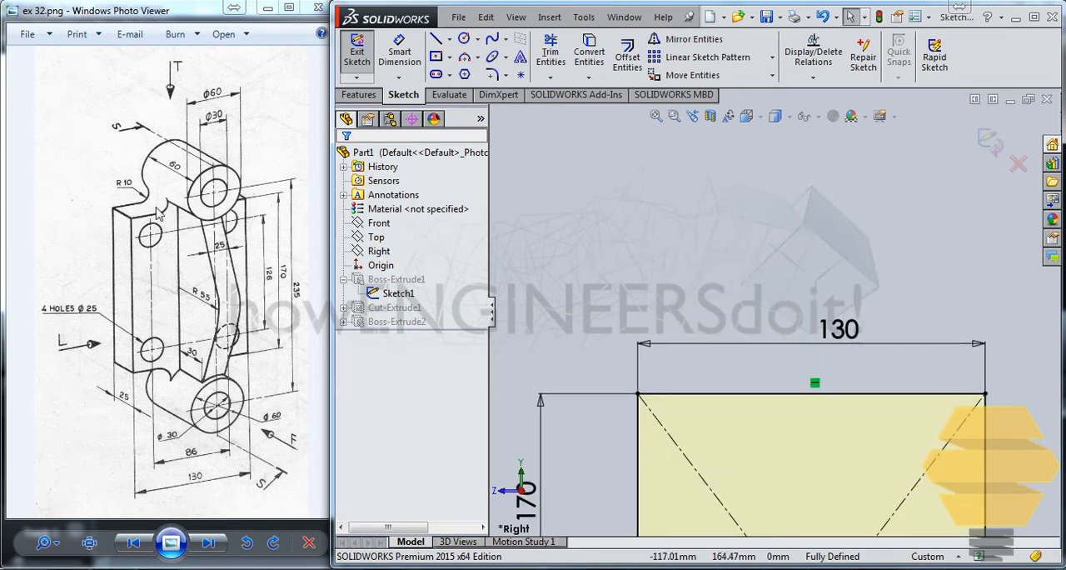
pyautogui.click(463, 39)
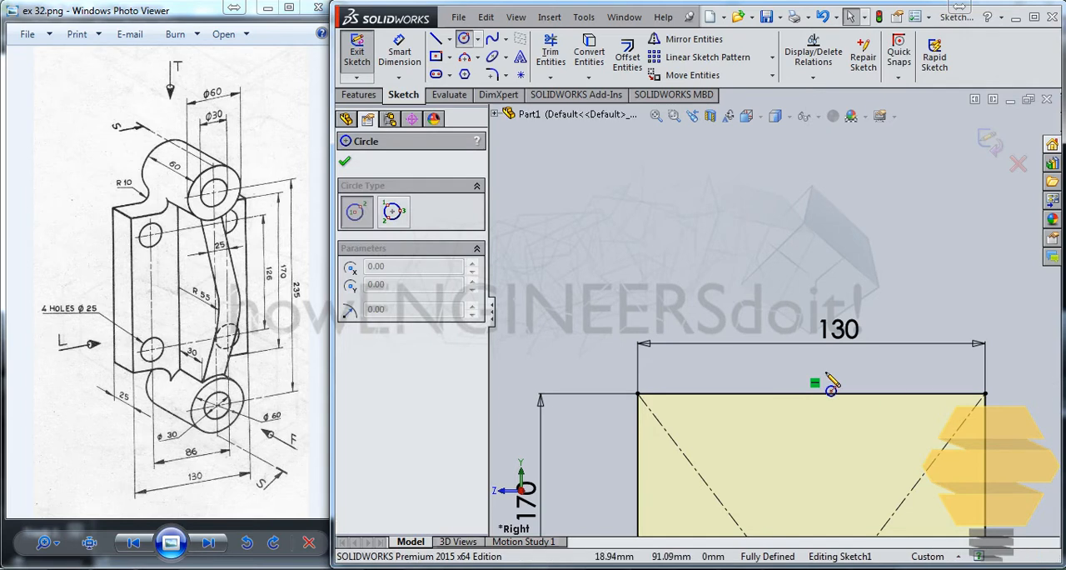
pyautogui.click(812, 307)
pyautogui.click(847, 250)
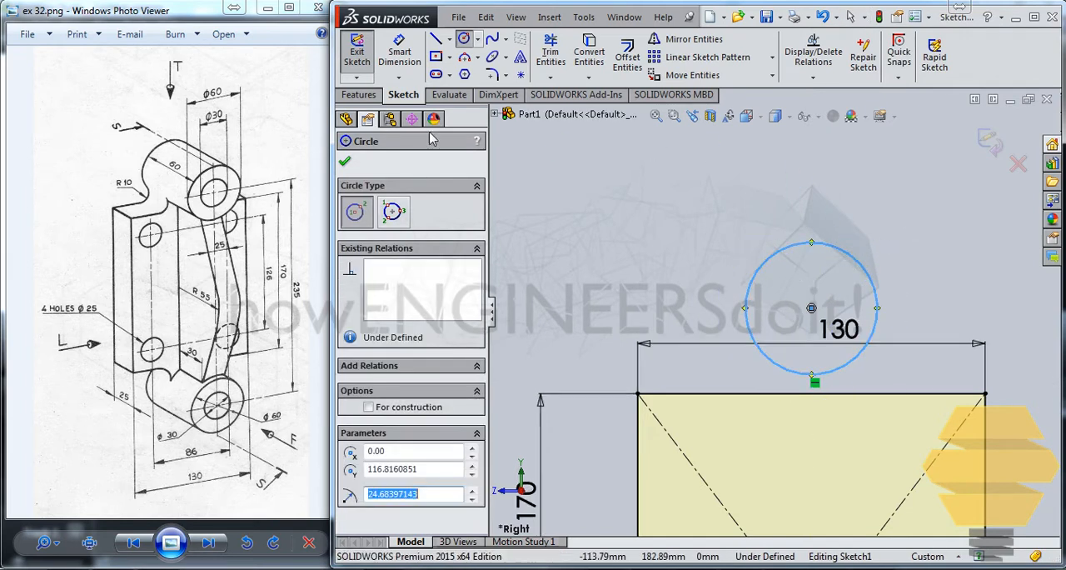
# Step: Set the diameter of the circle above the rectangle to 60 mm
pyautogui.click(404, 60)
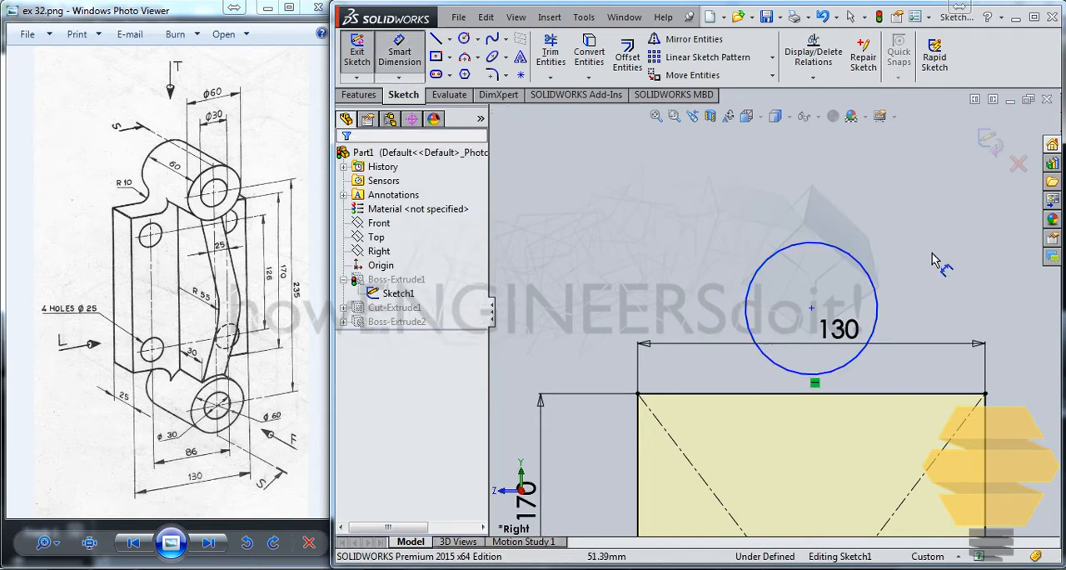
pyautogui.click(876, 263)
pyautogui.click(930, 240)
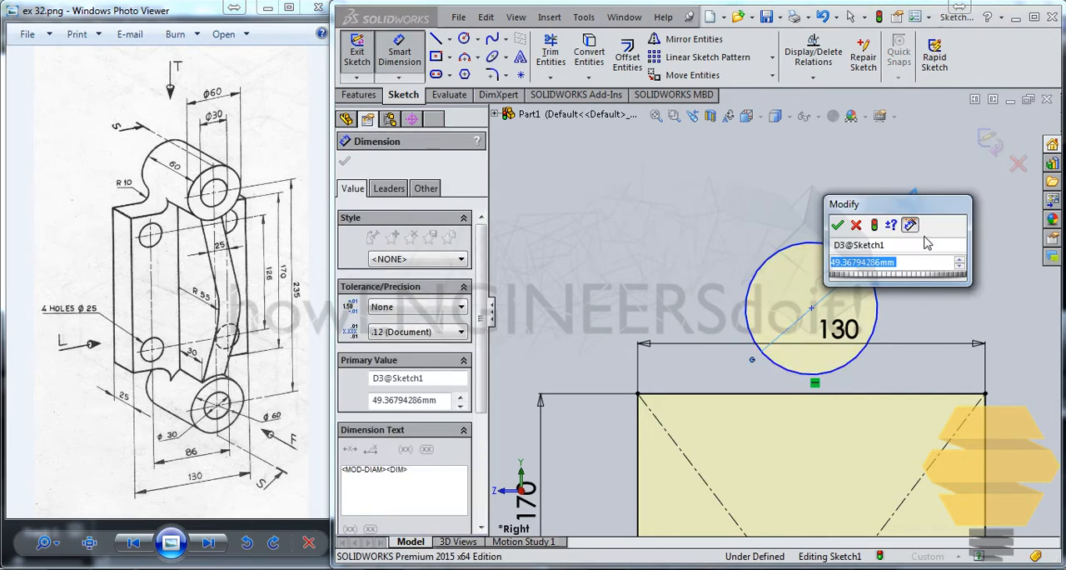
pyautogui.write('=')
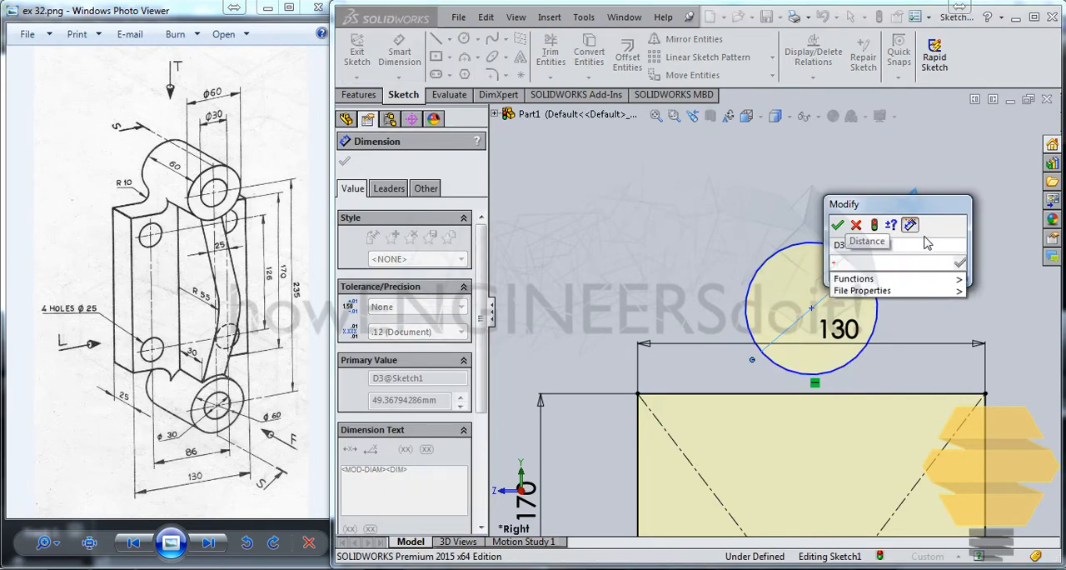
pyautogui.press('BackSpace')
pyautogui.write('60')
pyautogui.press('Return')
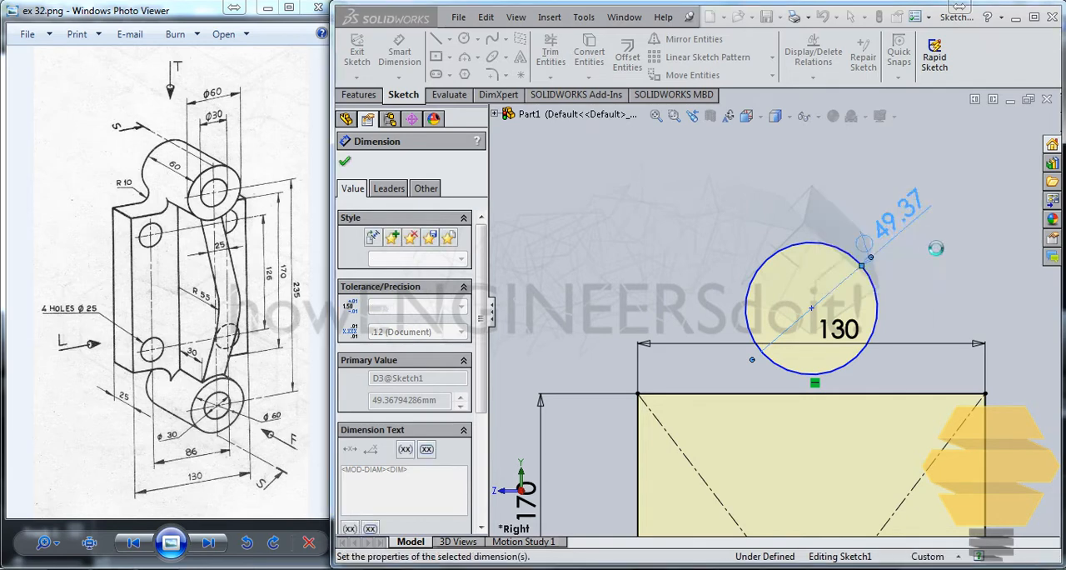
# Step: Set the vertical distance between the circle's center and the origin to 235/2 mm
pyautogui.click(812, 309)
pyautogui.keyDown('ctrl'); pyautogui.moveTo(862, 390); pyautogui.dragTo(881, 157, button='middle'); pyautogui.keyUp('ctrl')
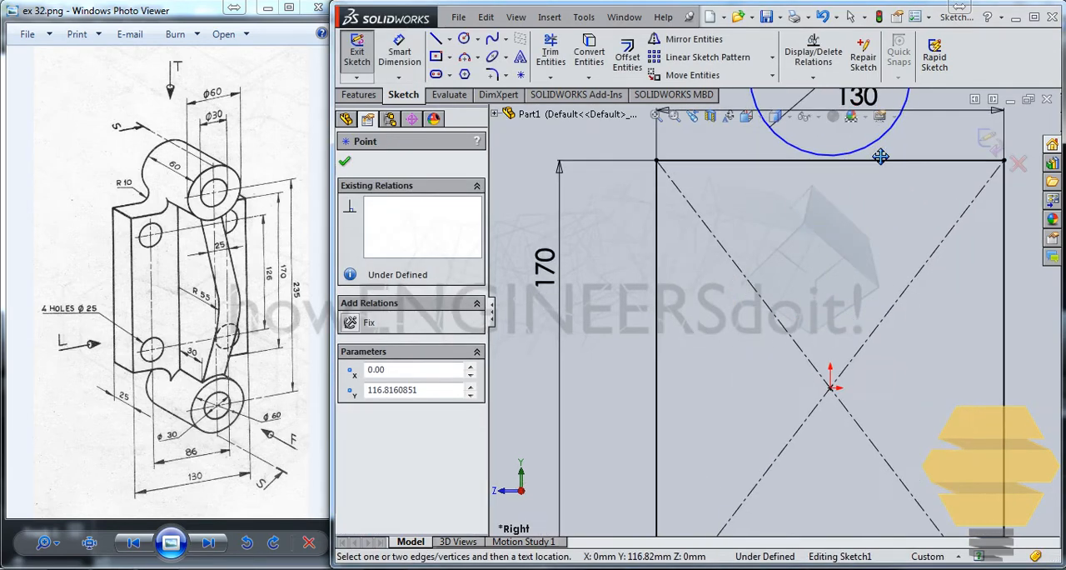
pyautogui.click(831, 389)
pyautogui.click(787, 275)
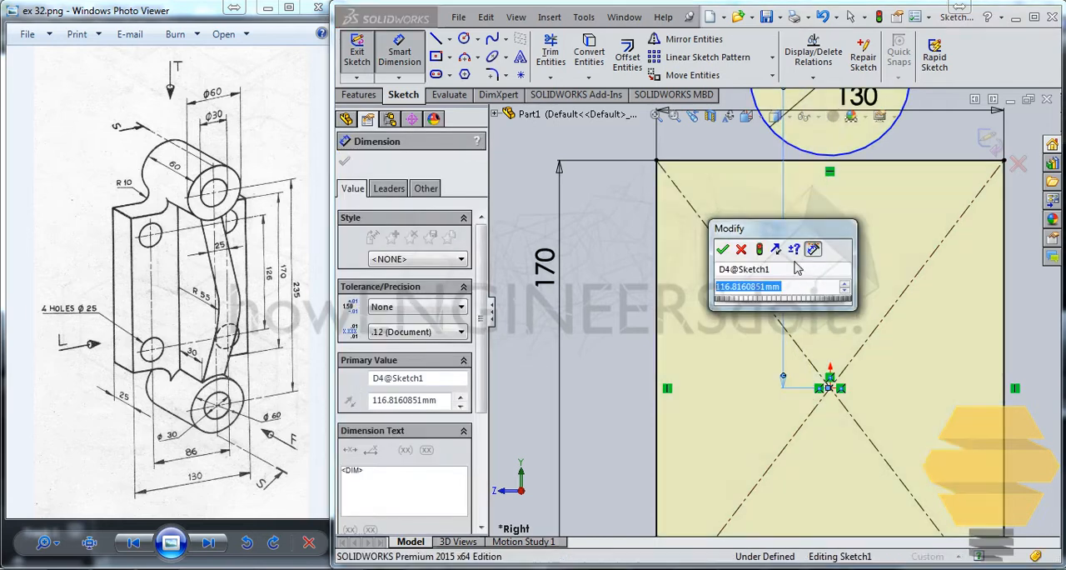
pyautogui.write('117.5')
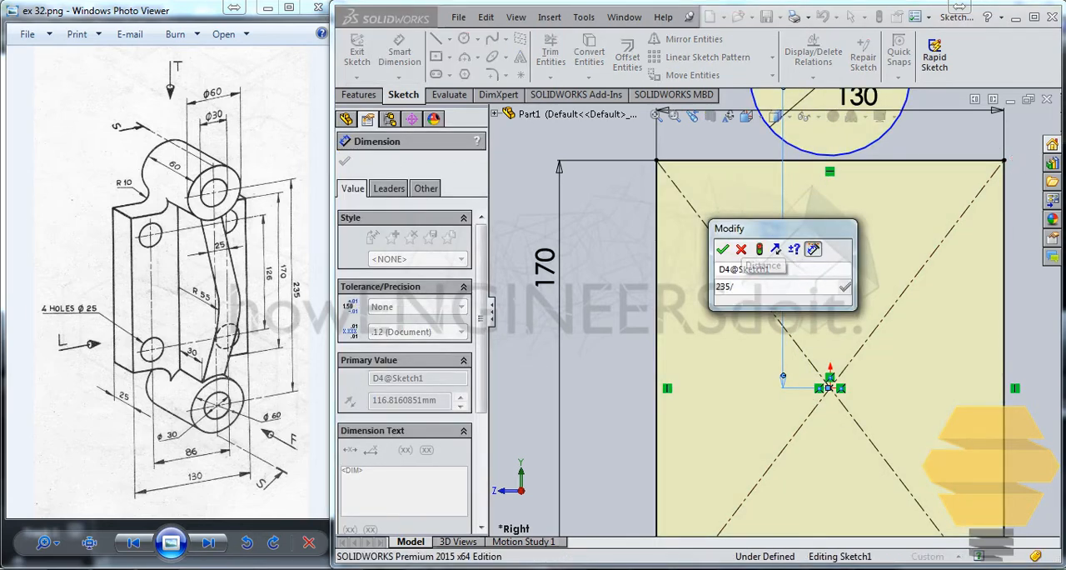
pyautogui.press('Return')
pyautogui.press('Escape')
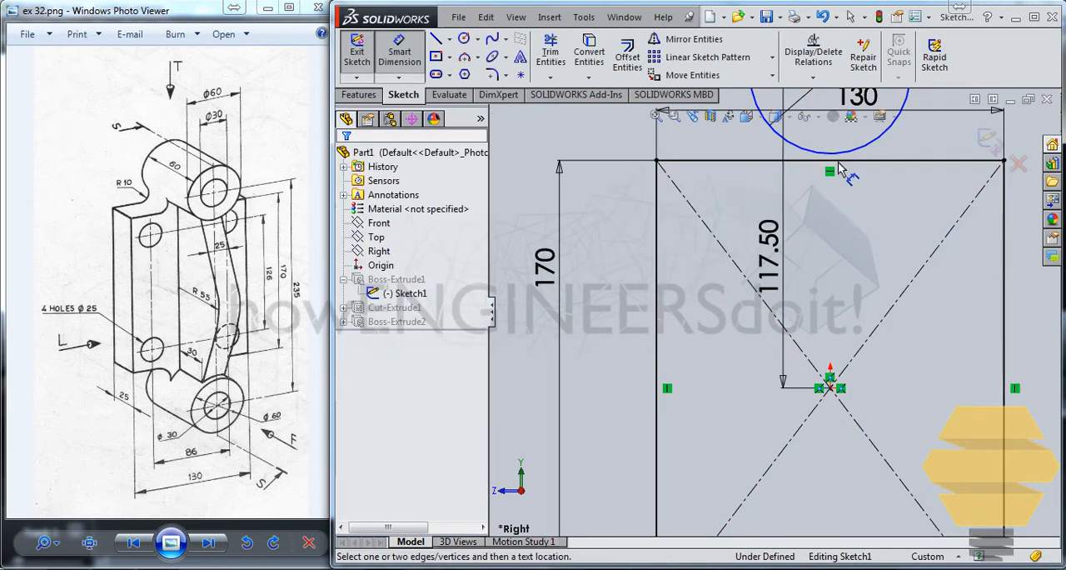
# Step: Draw a vertical centerline from the origin up through the 60 mm circle's center, ending inside the circle
pyautogui.scroll(-1, 844, 141)
pyautogui.scroll(1, 845, 140)
pyautogui.scroll(-1, 845, 141)
pyautogui.scroll(-2, 845, 141)
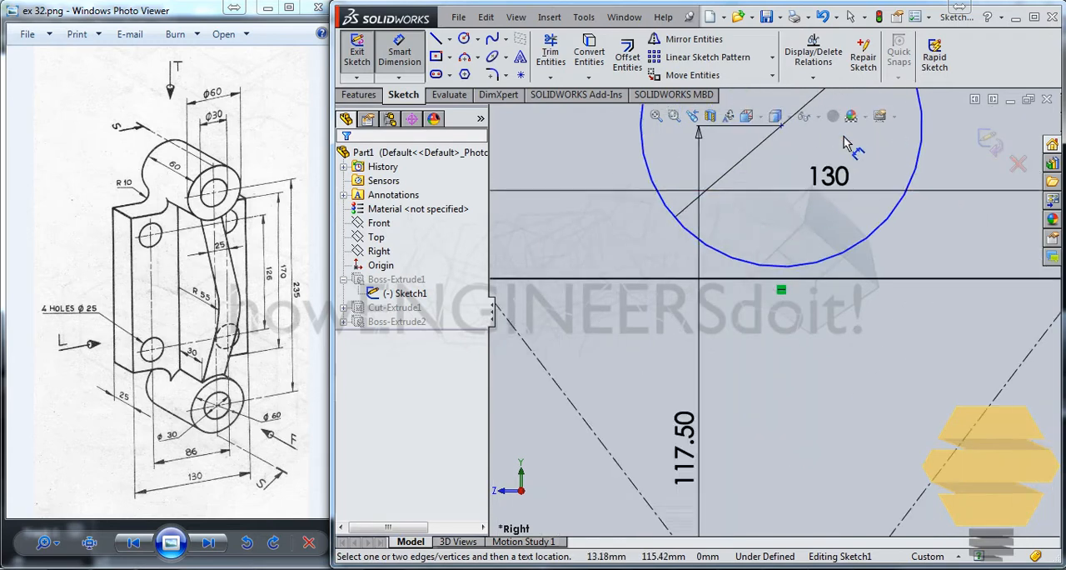
pyautogui.scroll(3, 843, 143)
pyautogui.click(449, 39)
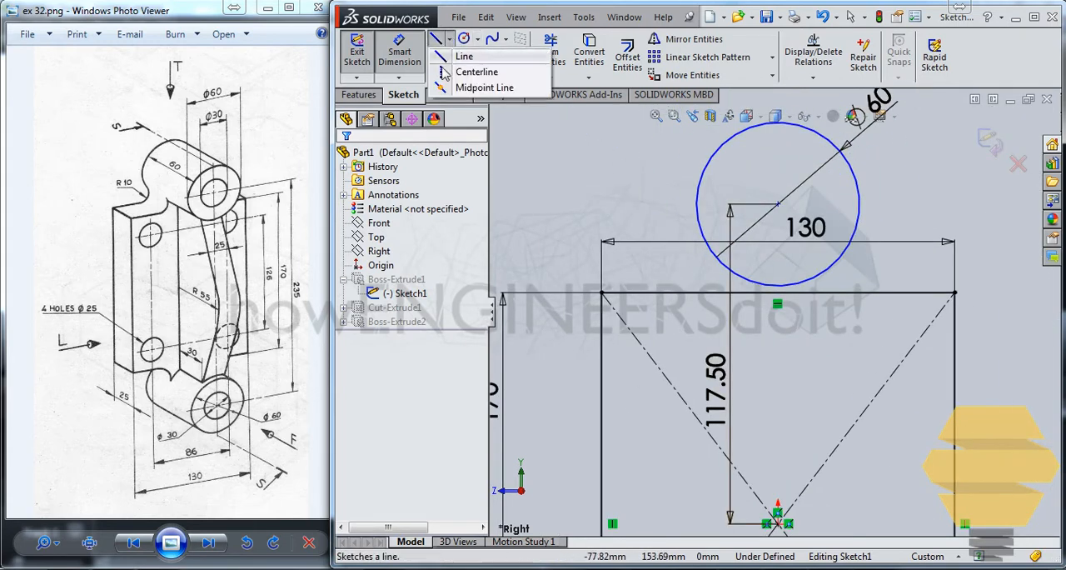
pyautogui.click(472, 74)
pyautogui.click(777, 523)
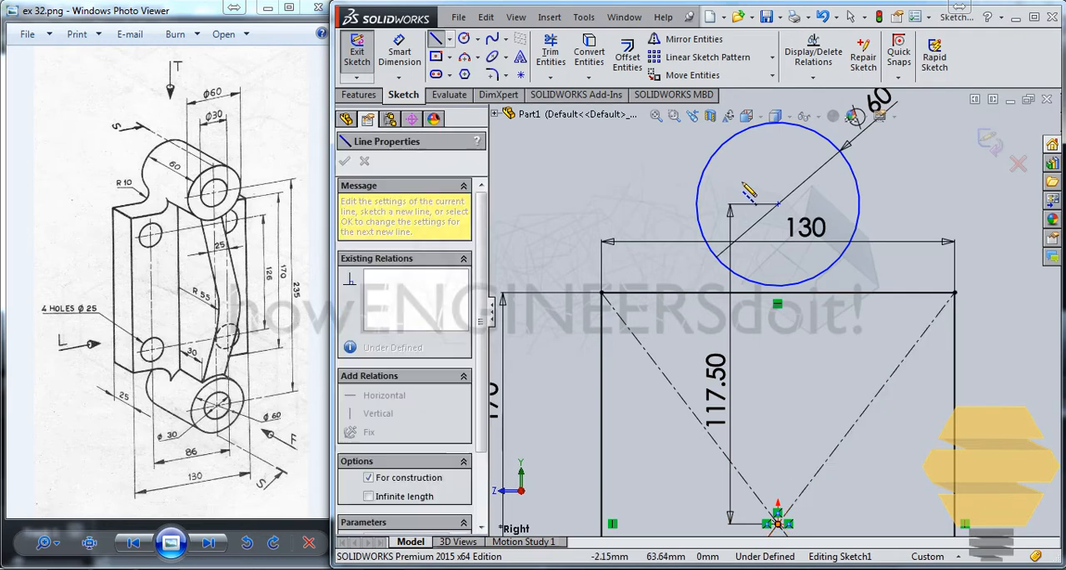
pyautogui.click(778, 172)
pyautogui.press('Escape')
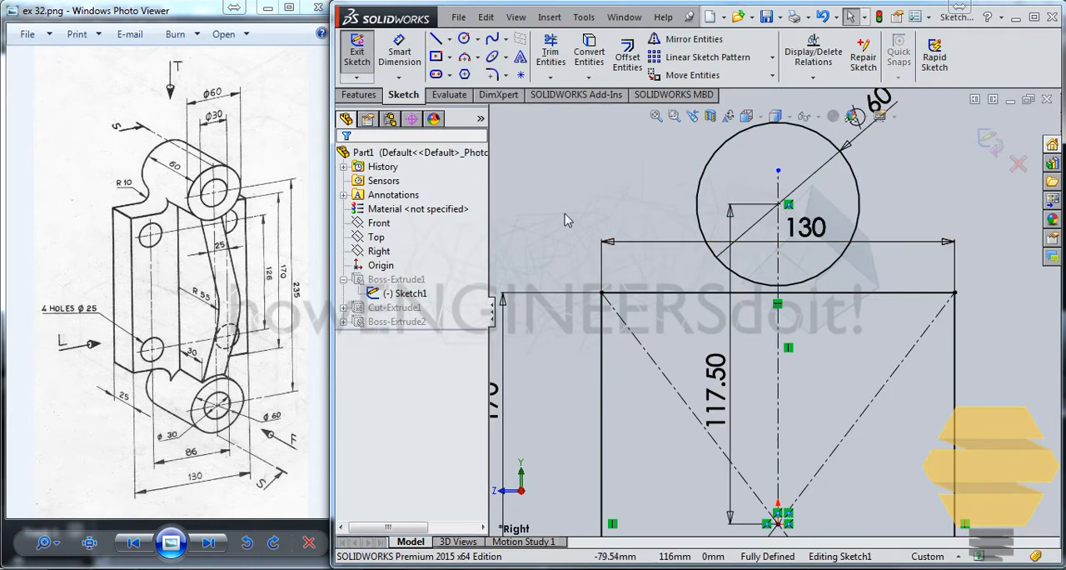
# Step: Convert the 60 mm circle above the rectangle to construction geometry
pyautogui.click(703, 175)
pyautogui.click(370, 368)
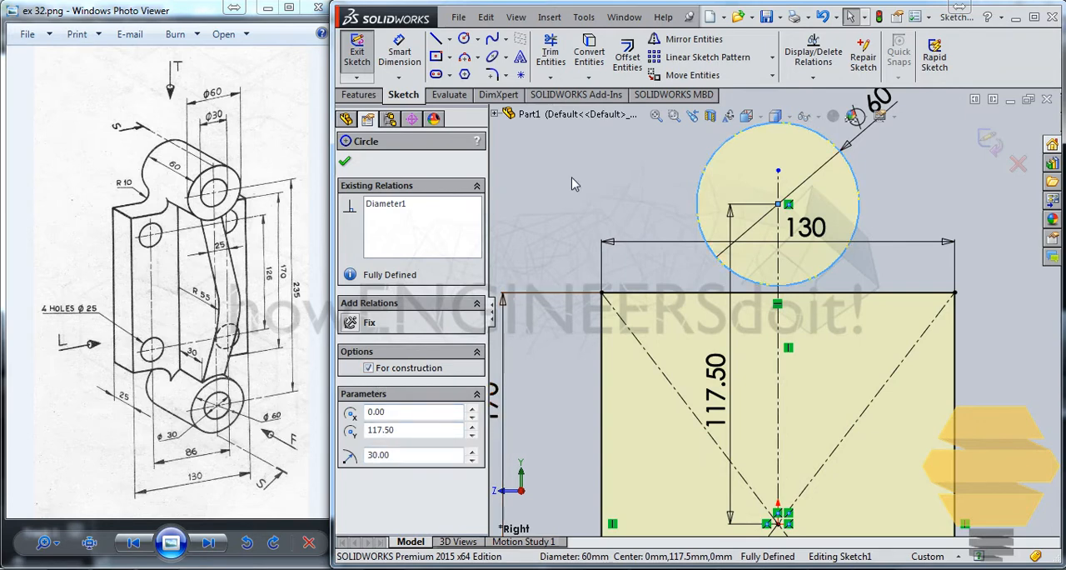
pyautogui.click(591, 165)
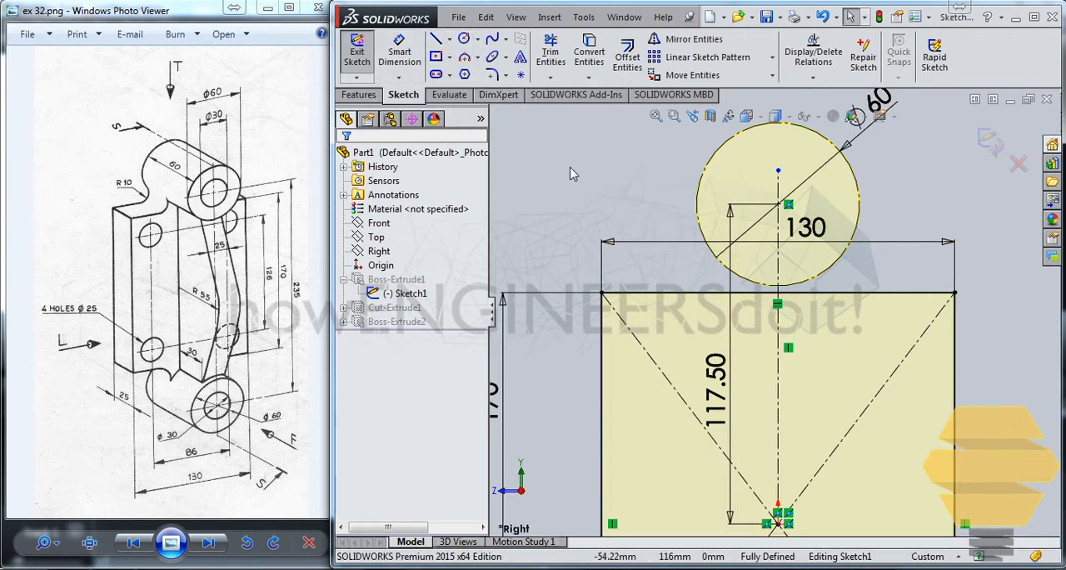
# Step: Draw a small circle about 20 mm in diameter to the left of the construction circle, above the rectangle
pyautogui.click(465, 43)
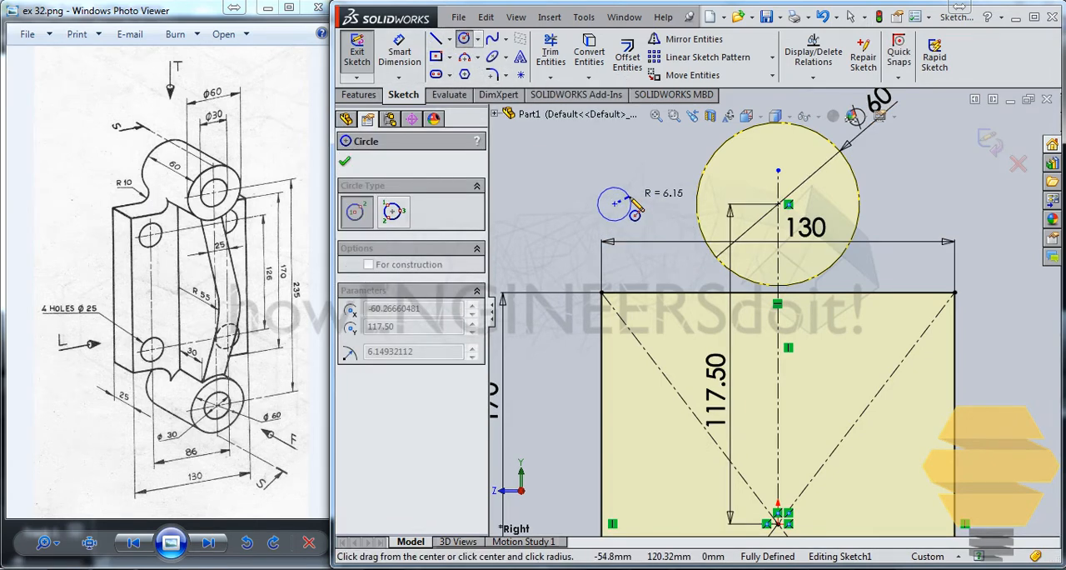
pyautogui.press('Escape')
pyautogui.click(464, 38)
pyautogui.click(628, 184)
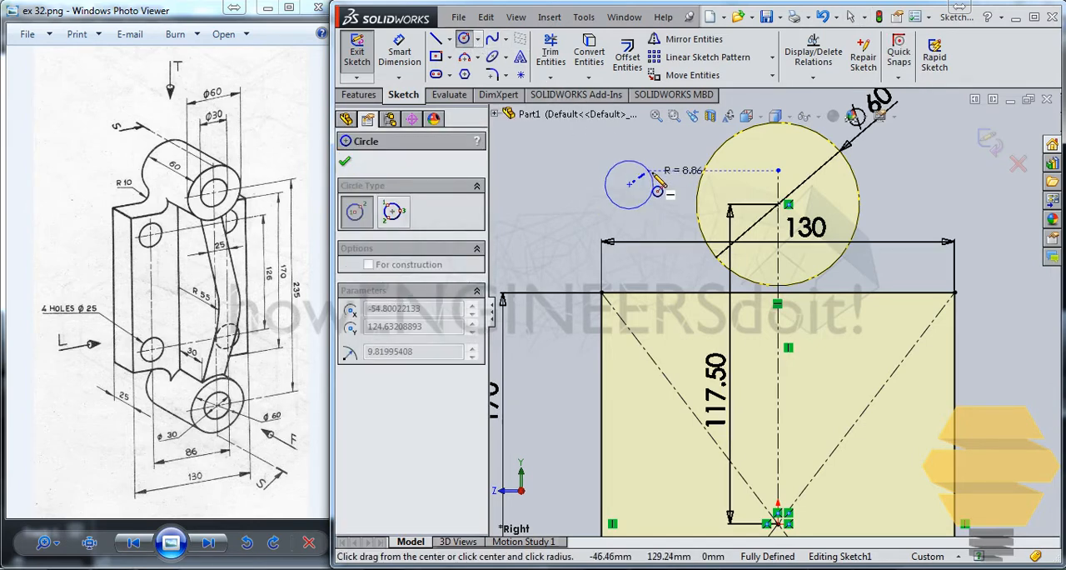
pyautogui.click(657, 184)
# Step: Set the small circle's diameter to 20 mm
pyautogui.click(400, 52)
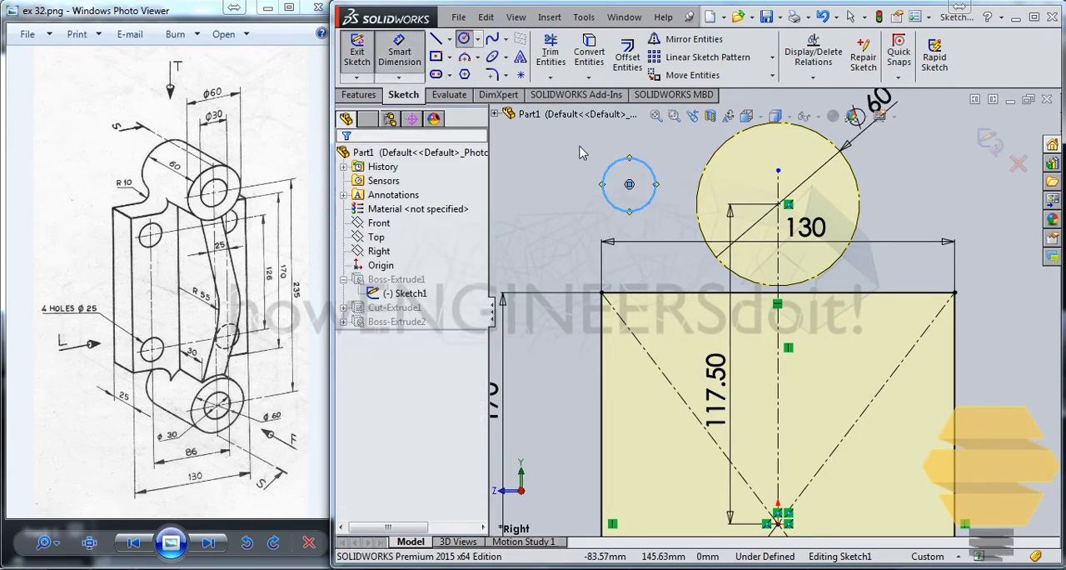
pyautogui.click(654, 175)
pyautogui.click(673, 163)
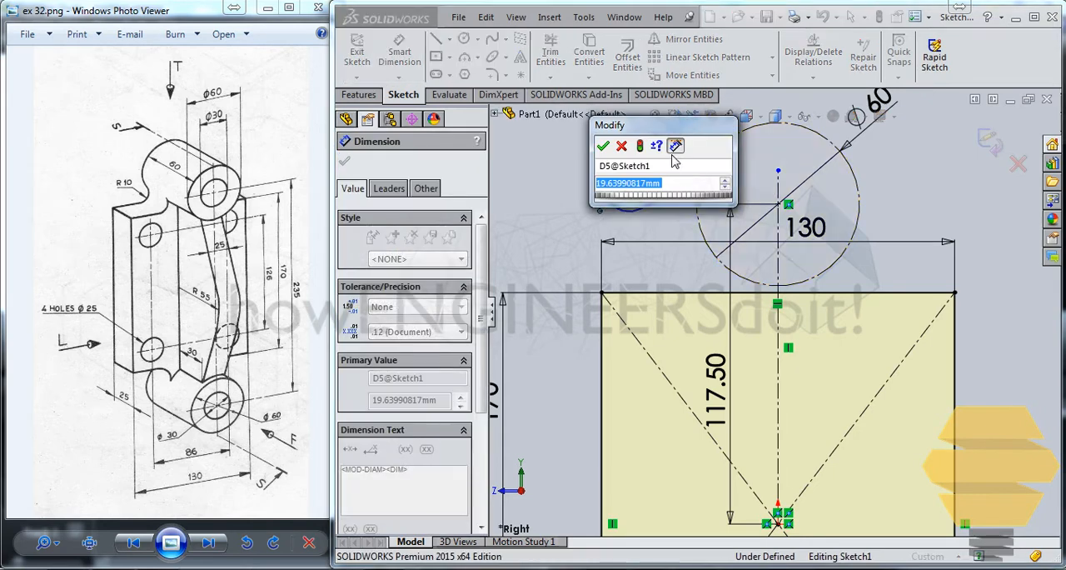
pyautogui.press('Return')
pyautogui.press('Escape')
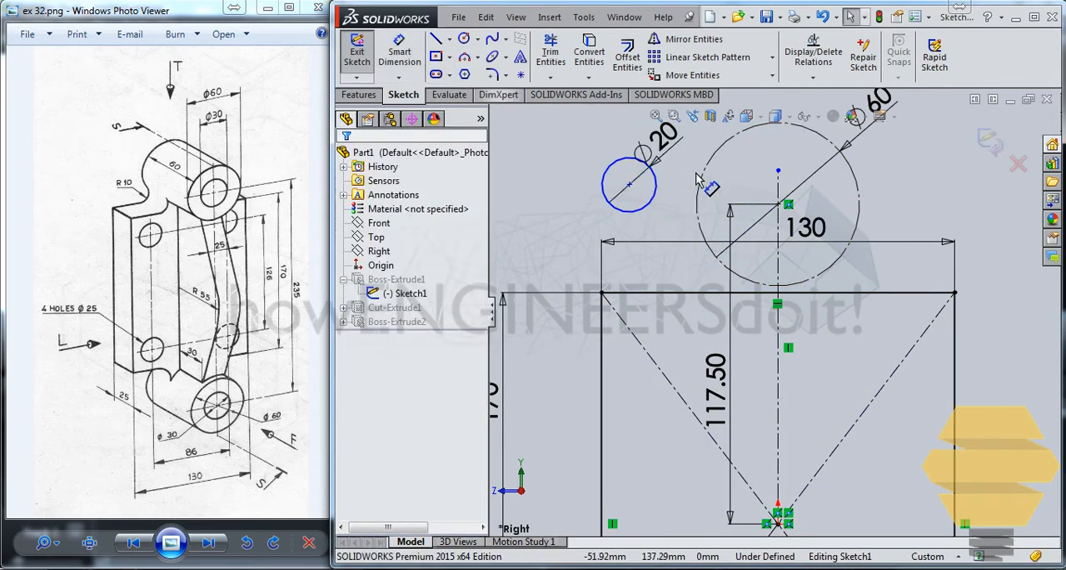
# Step: Make the 20 mm circle tangent to the rectangle's upper edge
pyautogui.click(655, 180)
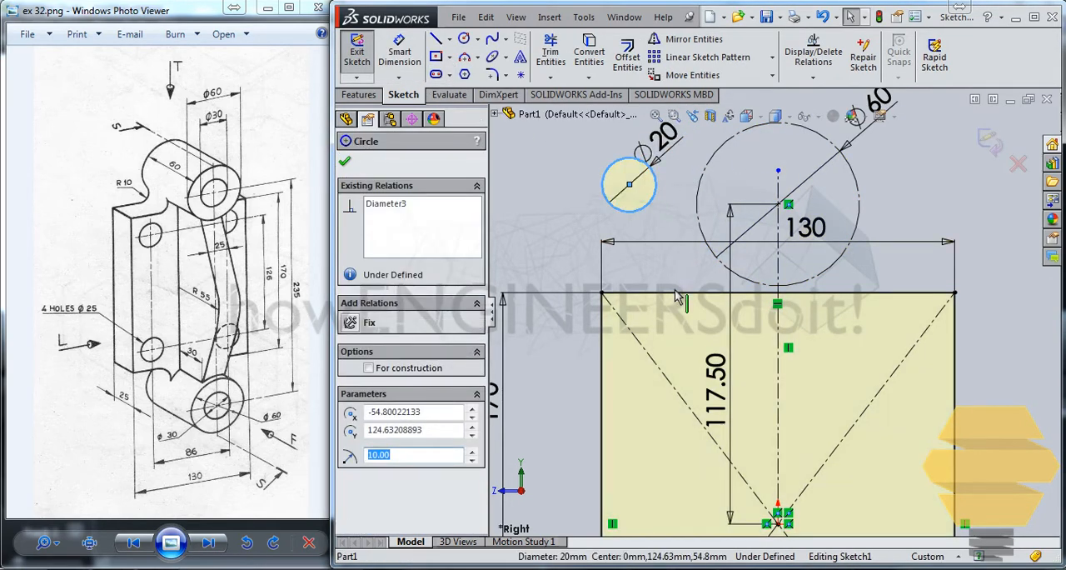
pyautogui.keyDown('ctrl'); pyautogui.click(677, 293); pyautogui.keyUp('ctrl')
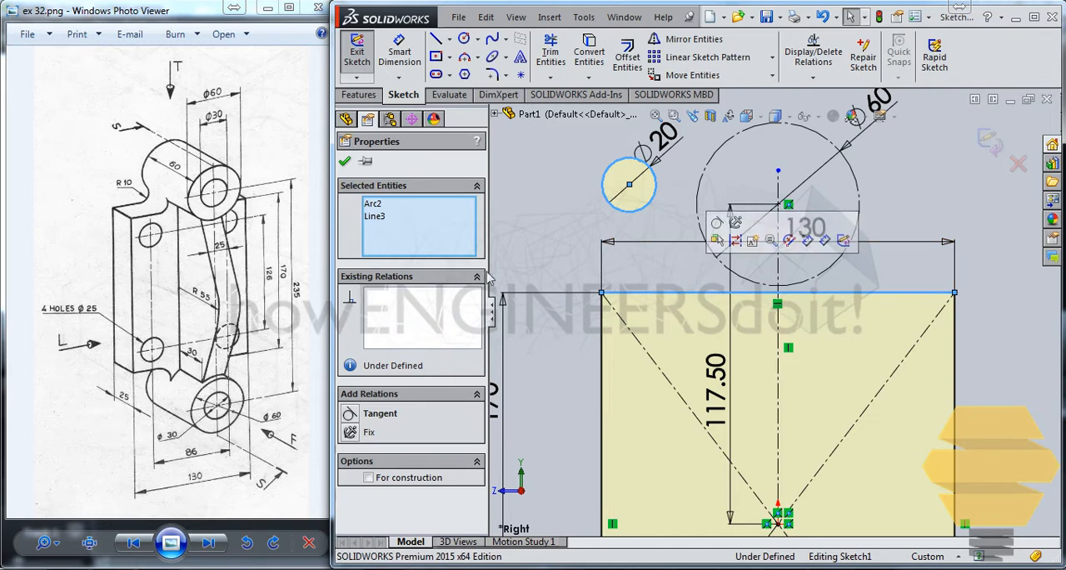
pyautogui.click(369, 414)
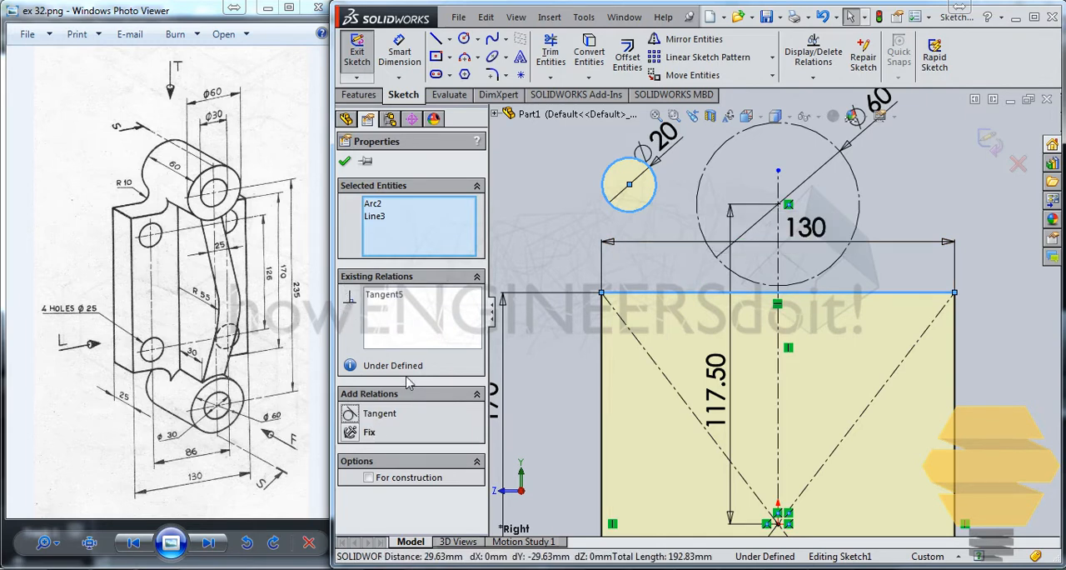
pyautogui.click(344, 164)
# Step: Make the 20 mm circle tangent to the 60 mm construction circle
pyautogui.click(656, 265)
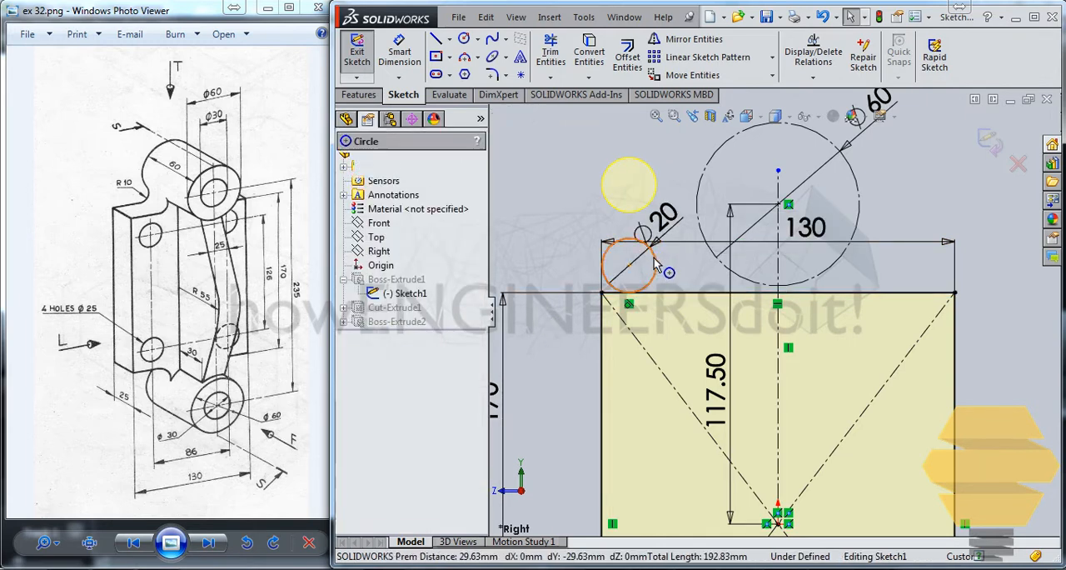
pyautogui.keyDown('ctrl'); pyautogui.click(706, 250); pyautogui.keyUp('ctrl')
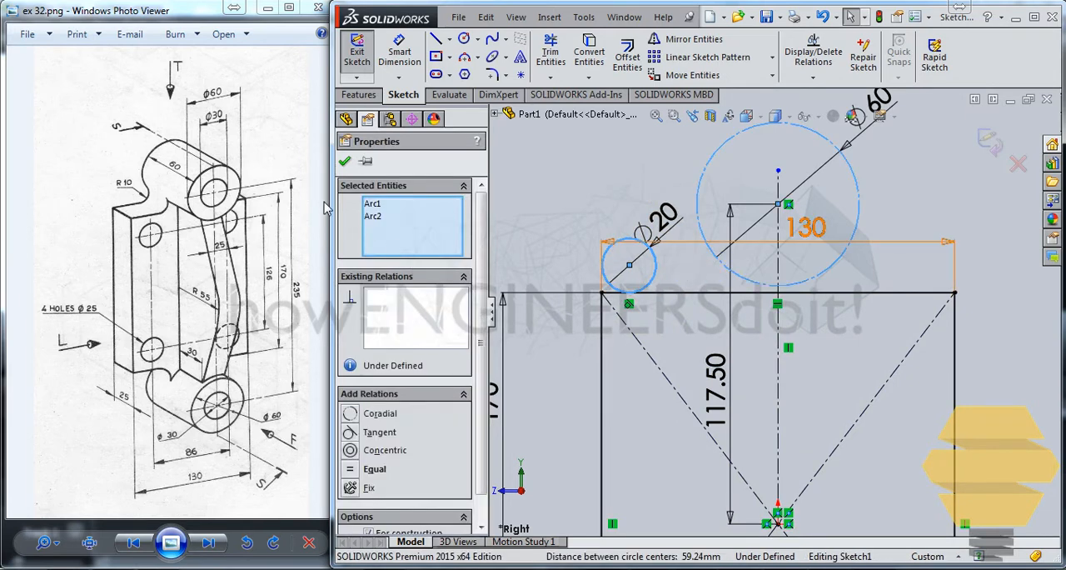
pyautogui.click(361, 435)
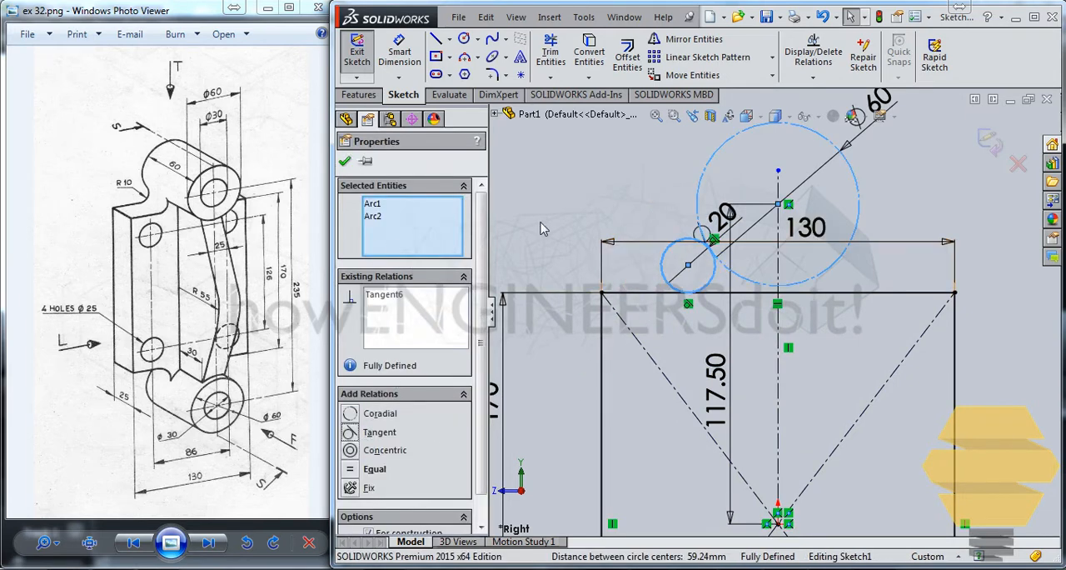
pyautogui.click(345, 163)
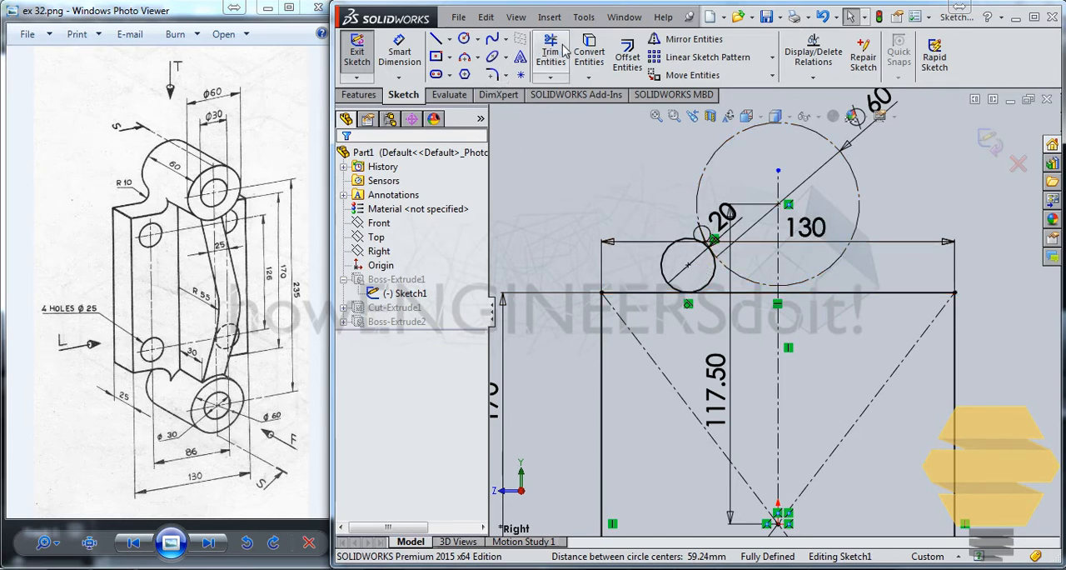
# Step: Trim the outer portion of the 20 mm circle, keeping only the arc between its two tangent points
pyautogui.click(548, 65)
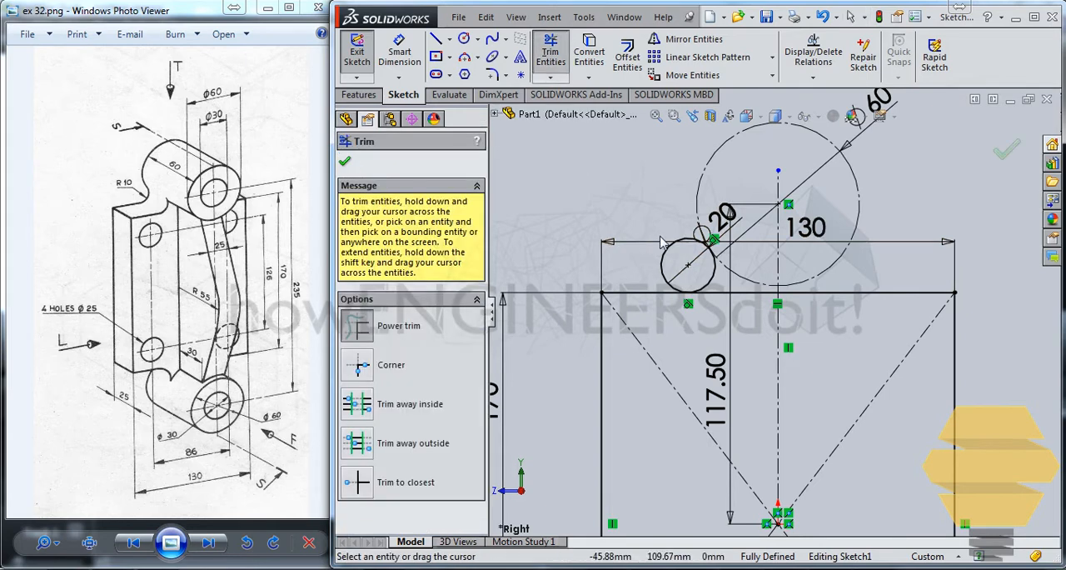
pyautogui.moveTo(653, 247); pyautogui.dragTo(675, 248)
pyautogui.press('Escape')
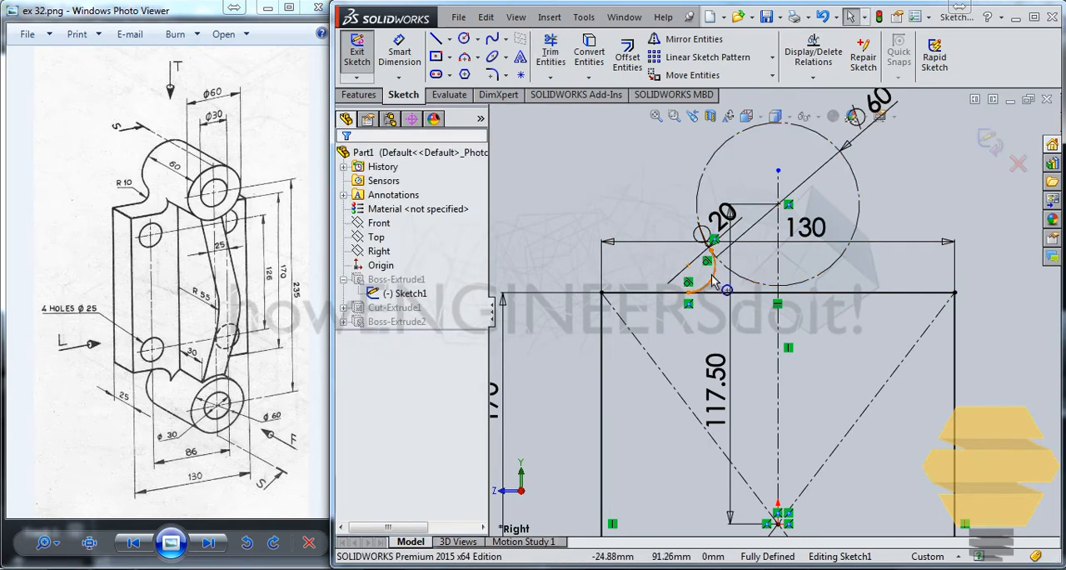
# Step: Mirror the trimmed transition arc about the vertical centerline, keeping the original
pyautogui.click(712, 277)
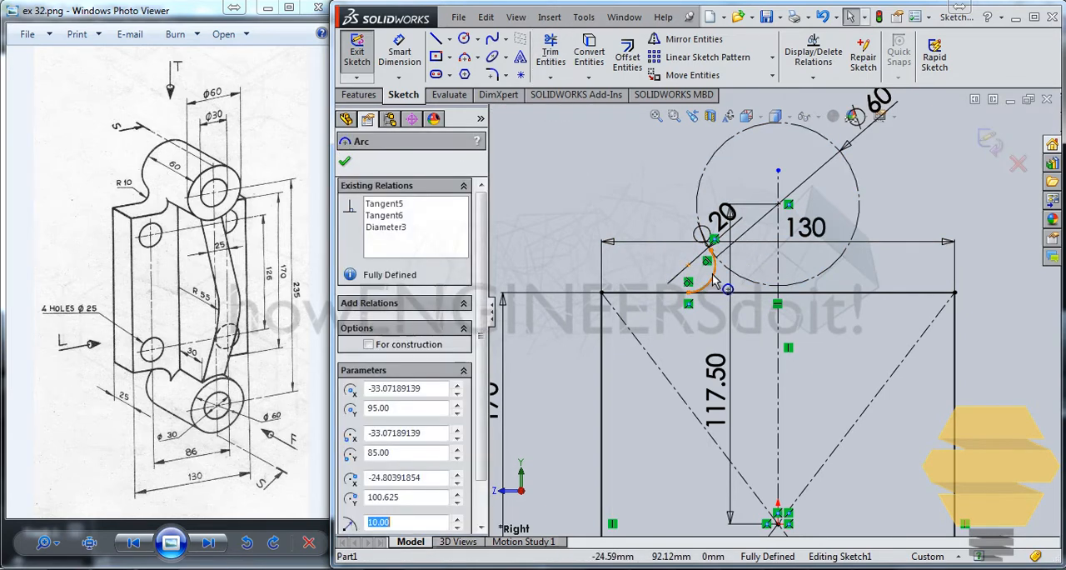
pyautogui.click(693, 39)
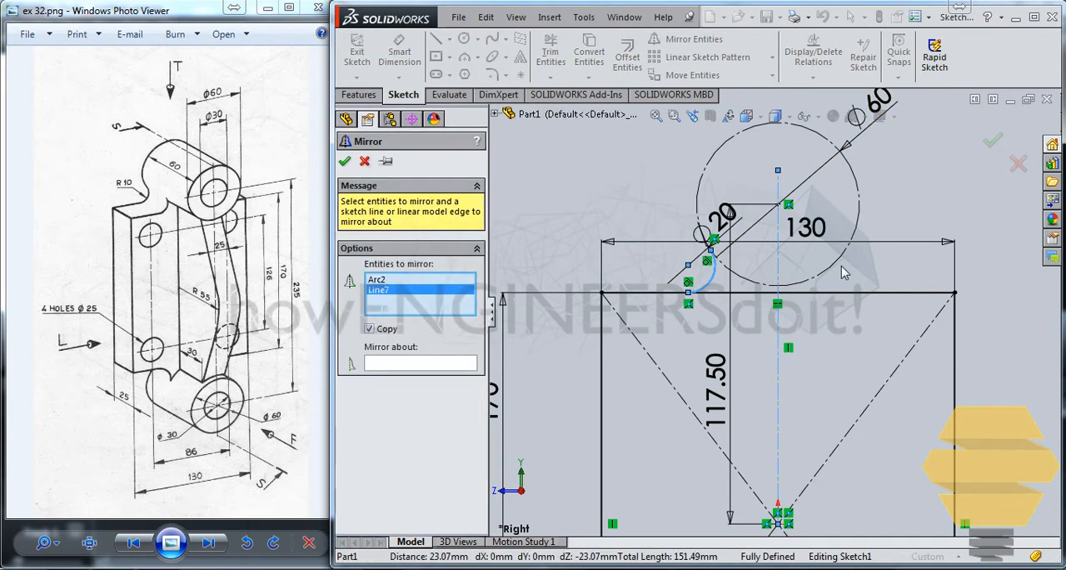
pyautogui.rightClick(385, 291)
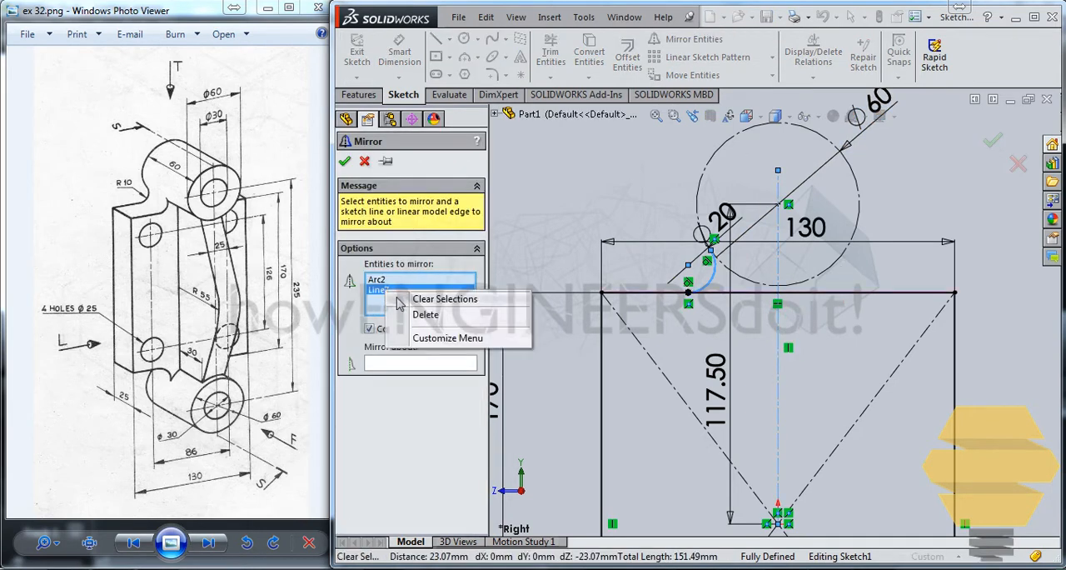
pyautogui.click(416, 311)
pyautogui.click(415, 362)
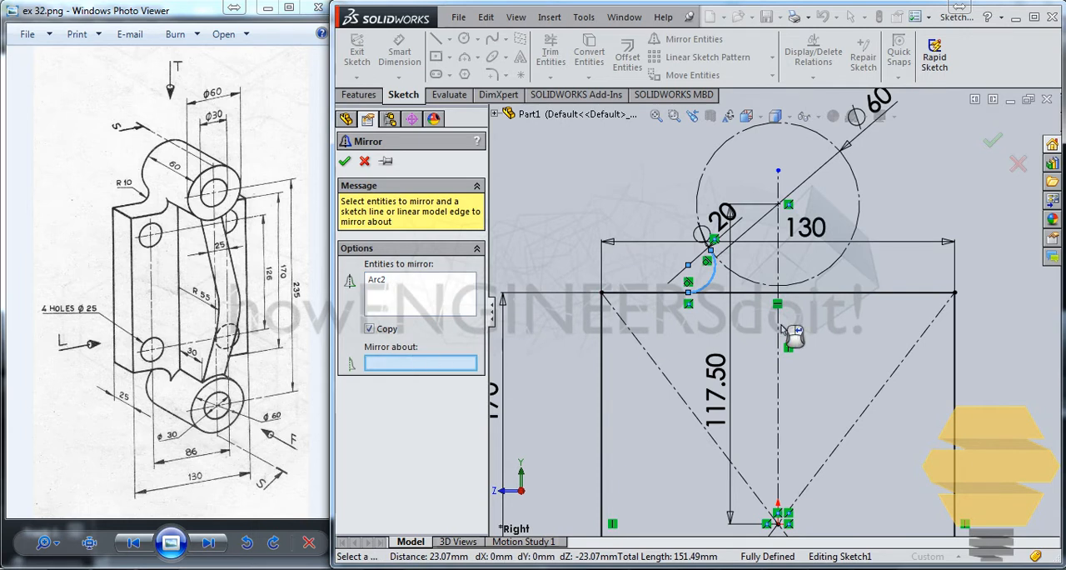
pyautogui.click(778, 331)
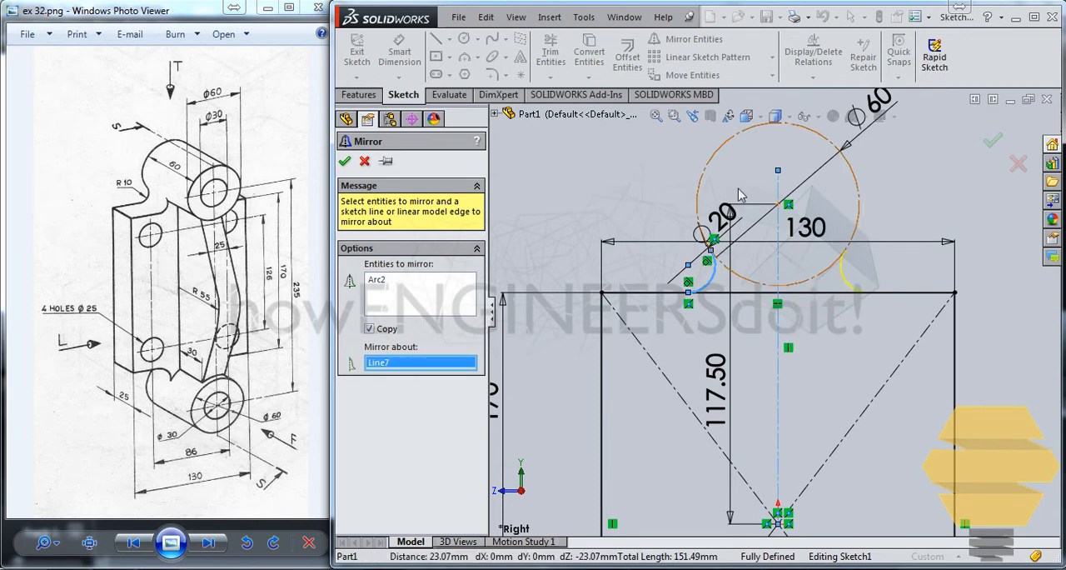
pyautogui.click(993, 140)
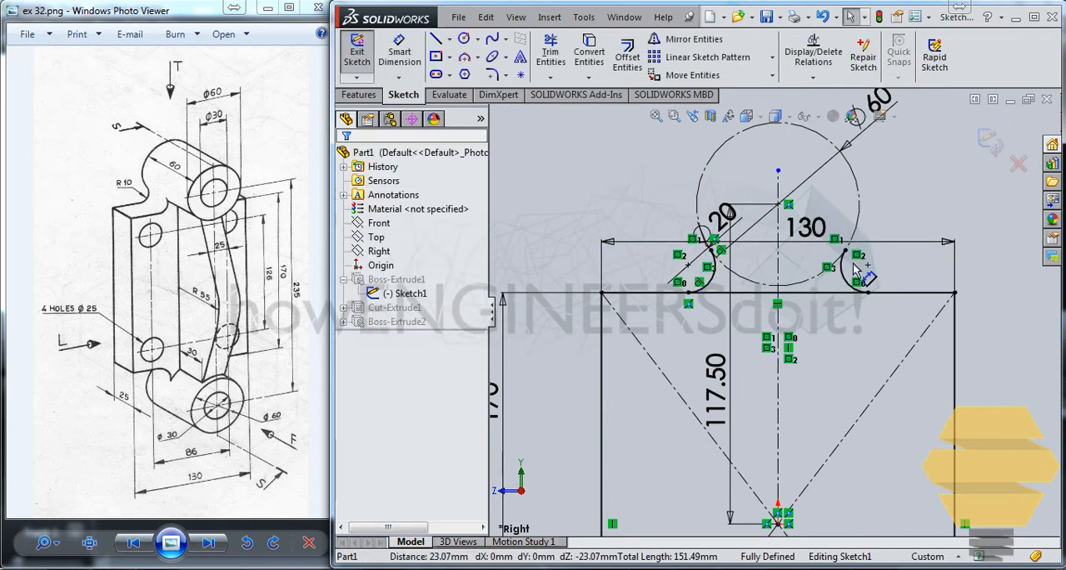
# Step: Convert the 60 mm construction circle back to regular sketch geometry
pyautogui.click(847, 167)
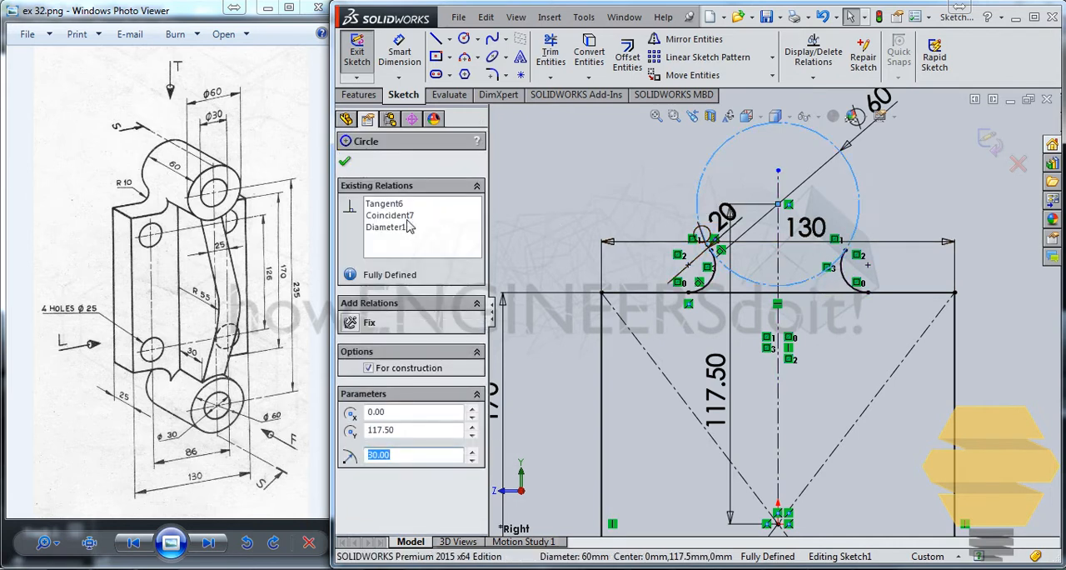
pyautogui.click(405, 365)
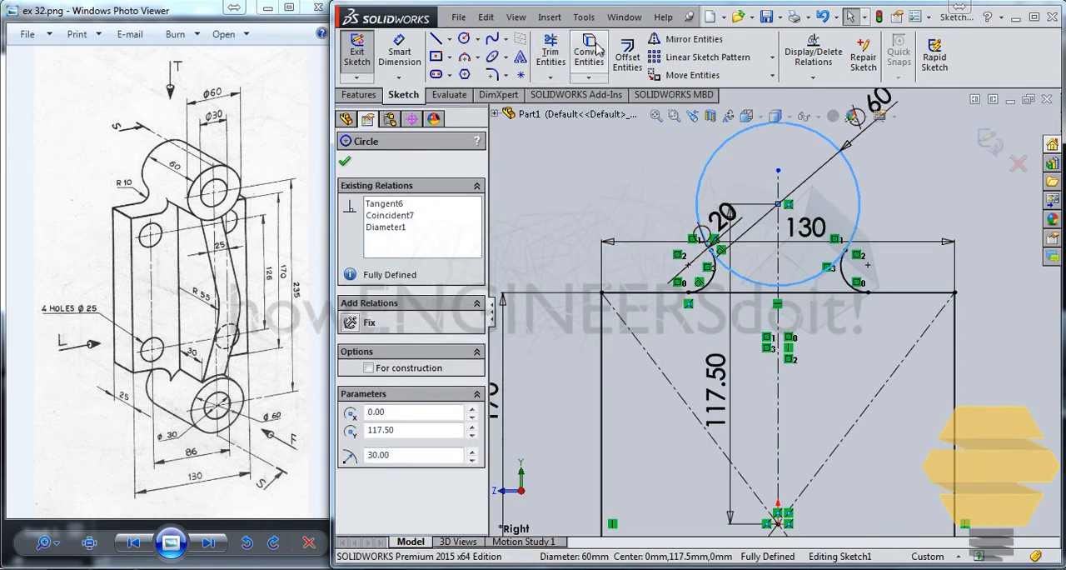
pyautogui.click(346, 164)
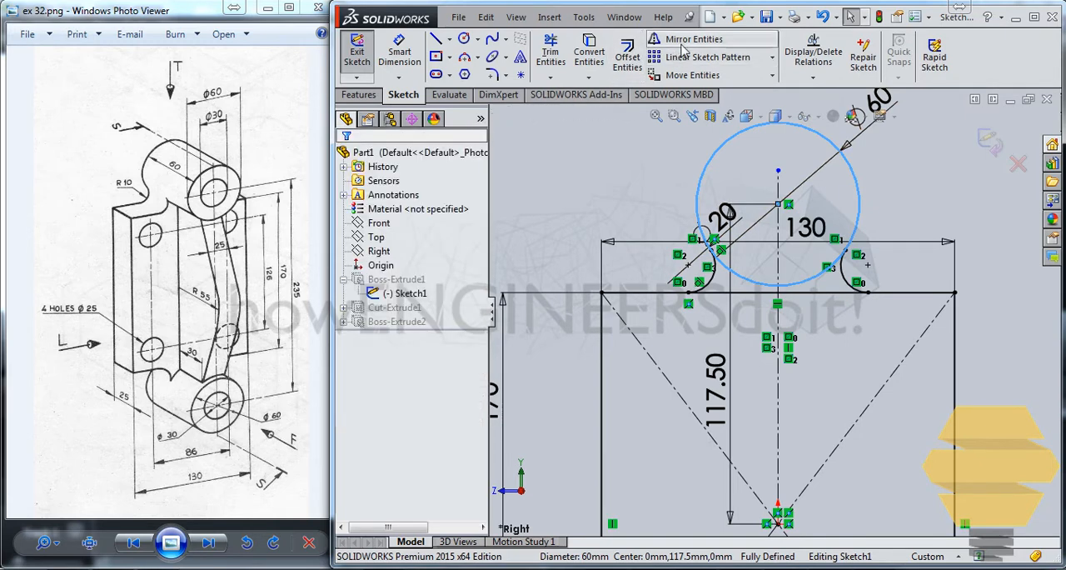
# Step: Trim away the 60 mm circle above the transition arcs and the rectangle's upper edge between those arcs
pyautogui.click(562, 60)
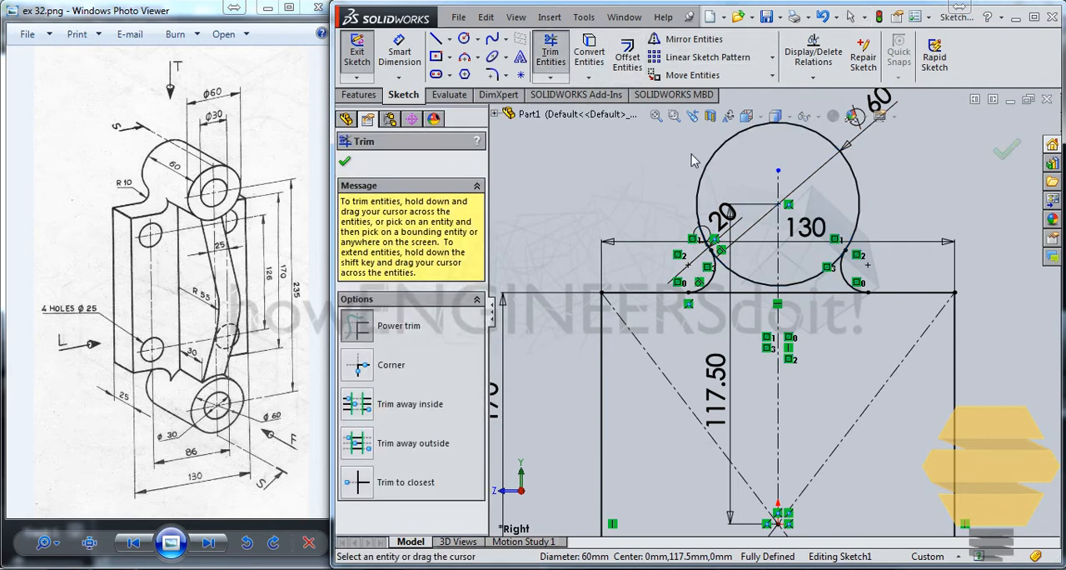
pyautogui.click(707, 172)
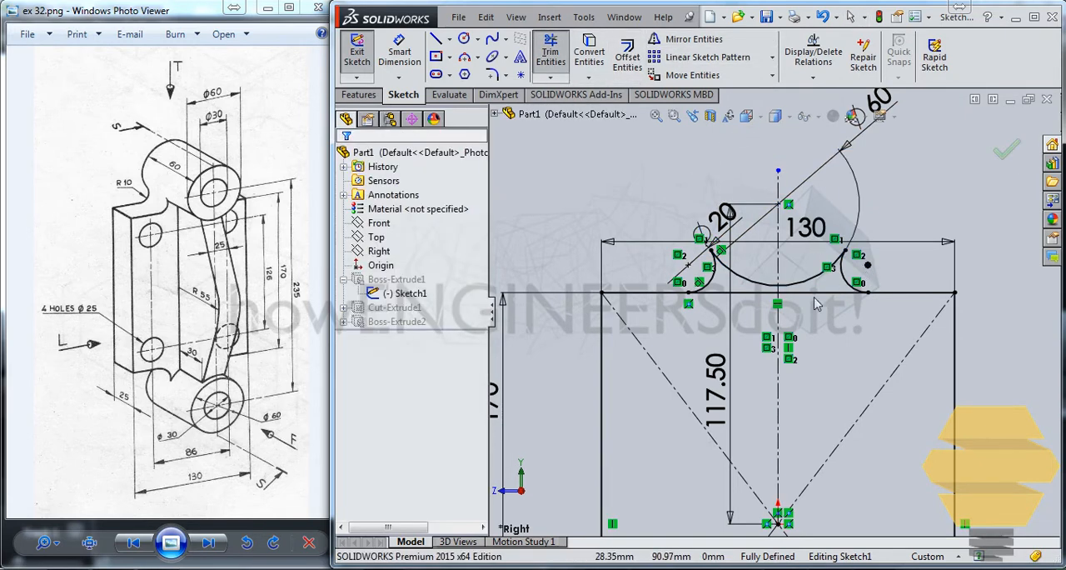
pyautogui.click(555, 51)
pyautogui.moveTo(708, 309); pyautogui.dragTo(717, 291)
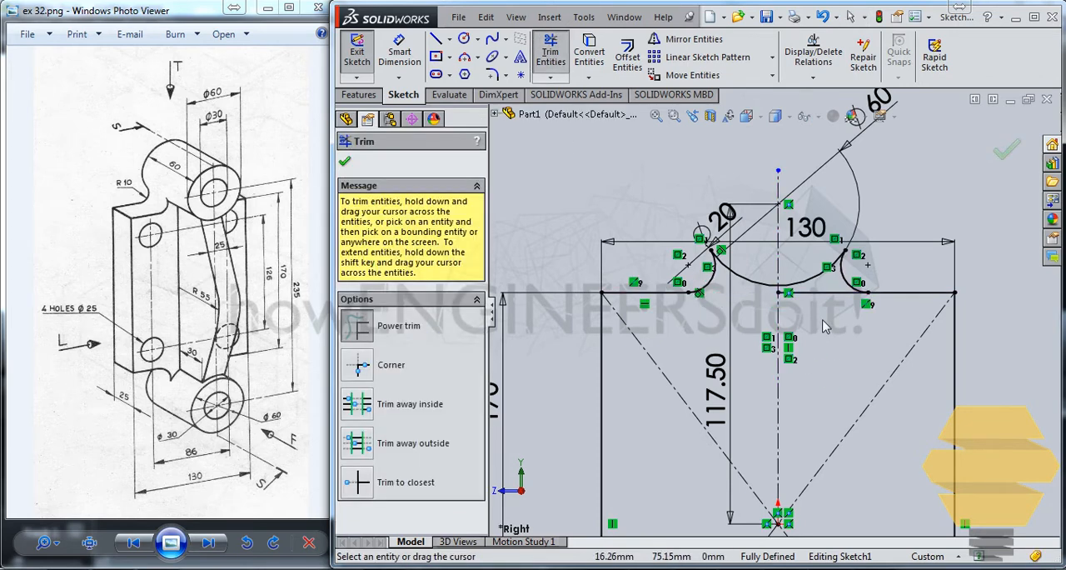
pyautogui.moveTo(824, 327); pyautogui.dragTo(826, 292)
pyautogui.scroll(5, 744, 258)
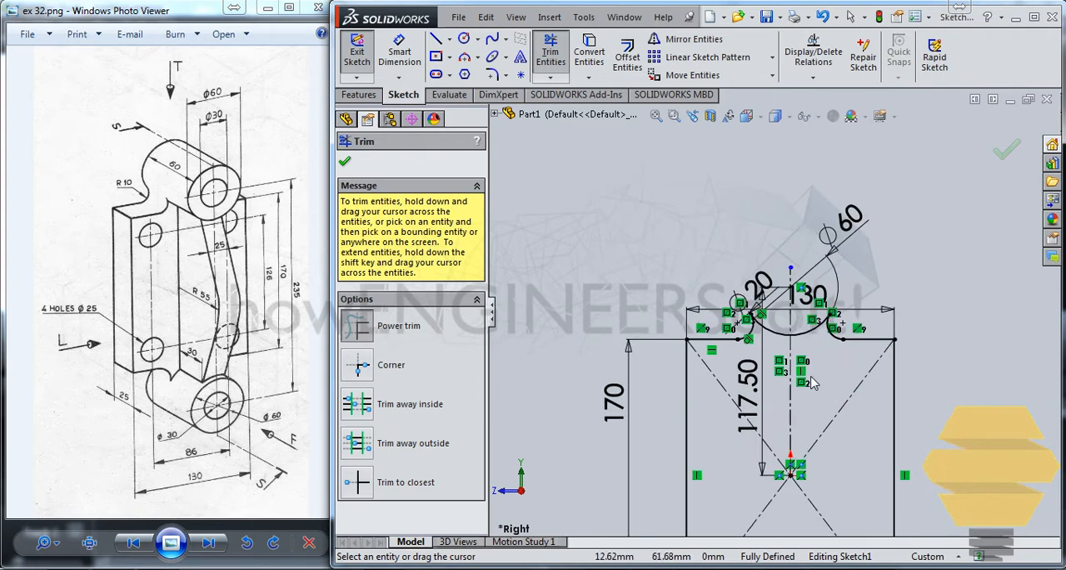
pyautogui.scroll(-5, 807, 258)
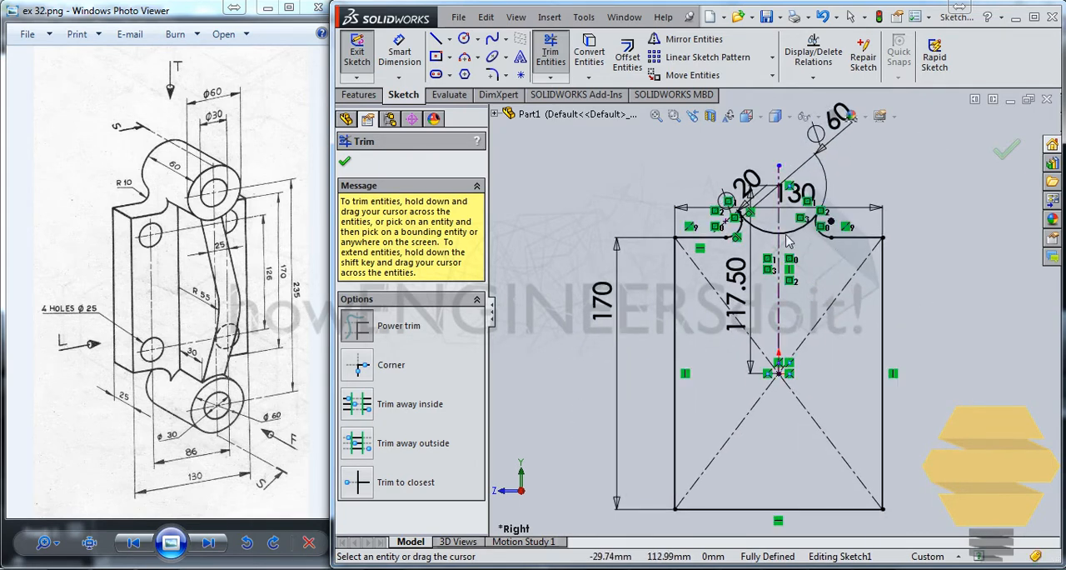
pyautogui.scroll(-3, 807, 254)
pyautogui.press('Escape')
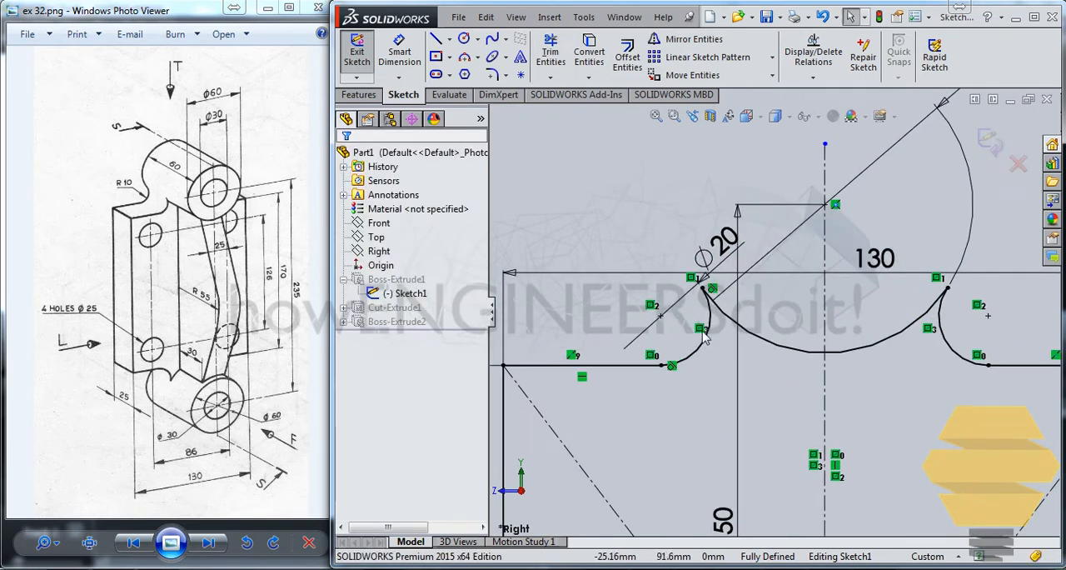
pyautogui.click(706, 328)
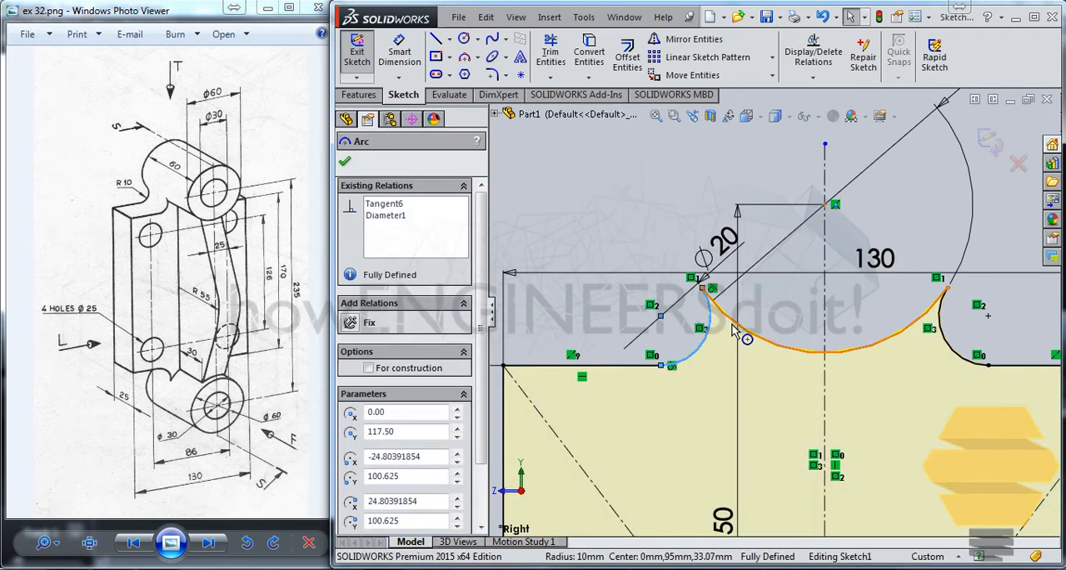
pyautogui.keyDown('ctrl'); pyautogui.click(733, 330); pyautogui.keyUp('ctrl')
pyautogui.keyDown('ctrl'); pyautogui.click(948, 346); pyautogui.keyUp('ctrl')
pyautogui.scroll(-3, 858, 467)
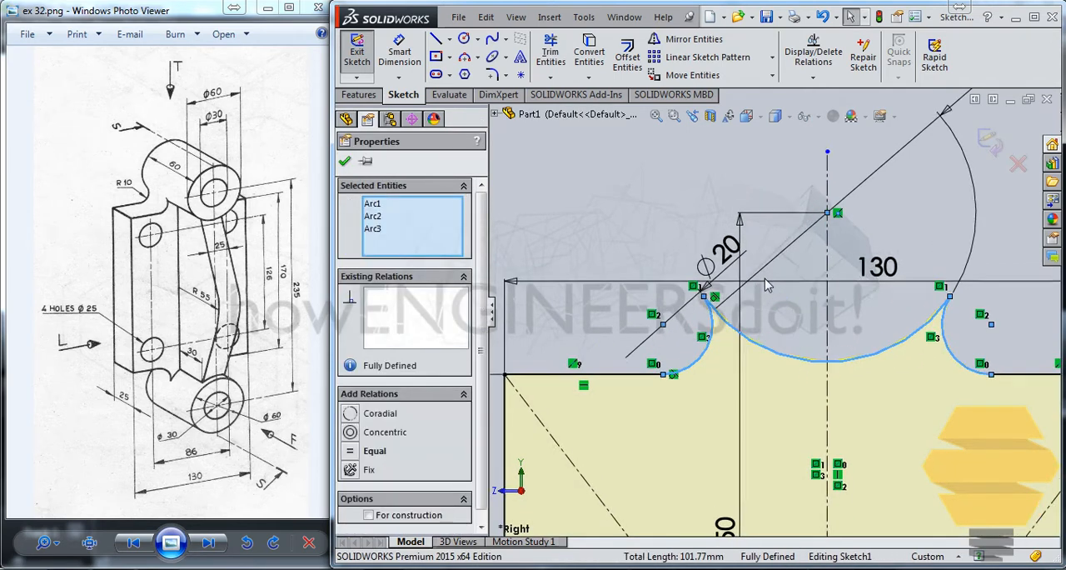
pyautogui.scroll(3, 857, 475)
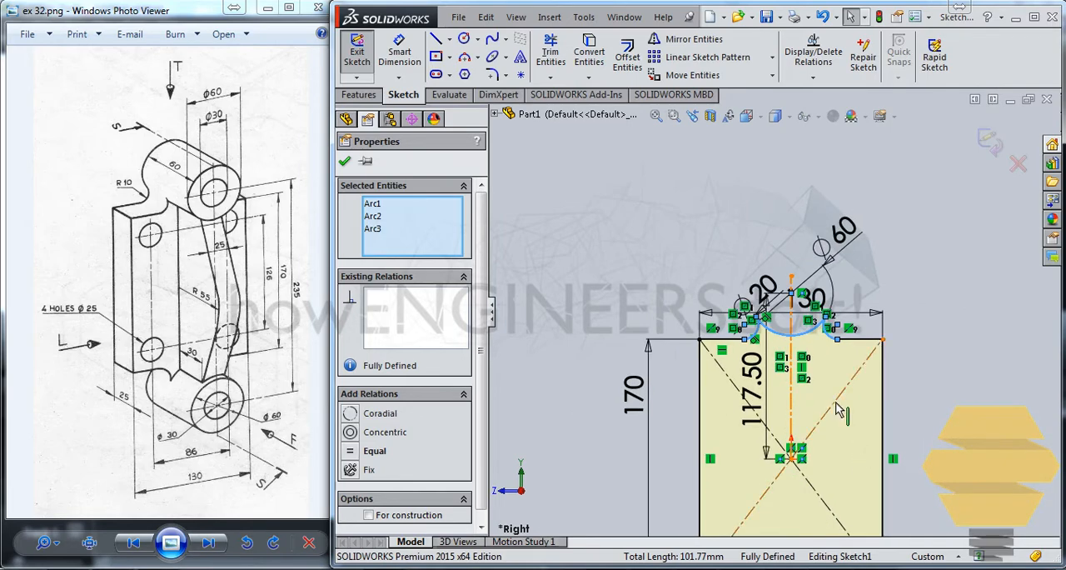
pyautogui.moveTo(841, 416); pyautogui.dragTo(833, 175, button='middle')
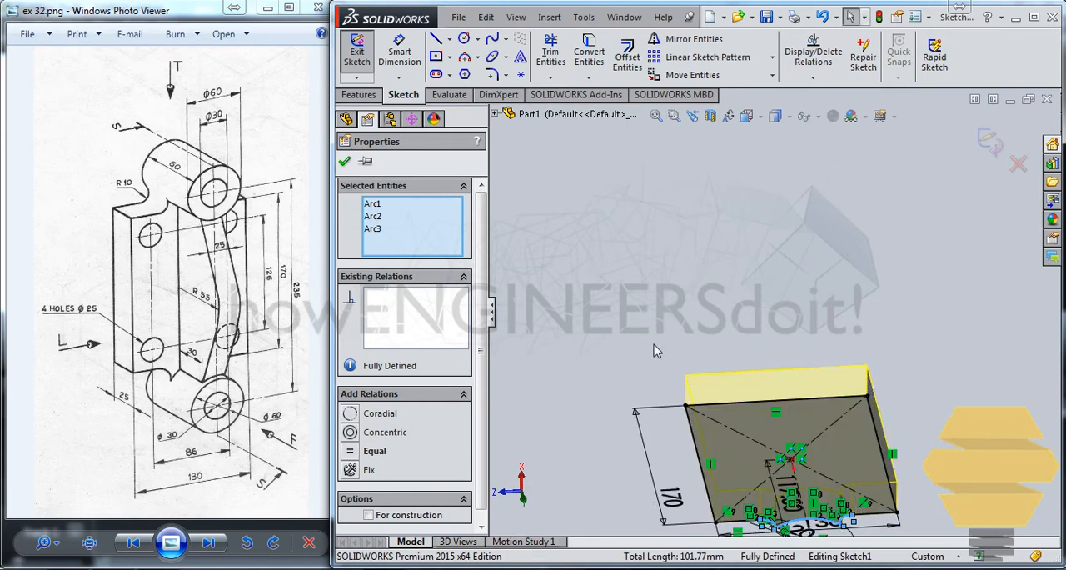
pyautogui.hotkey('ctrl', '8')
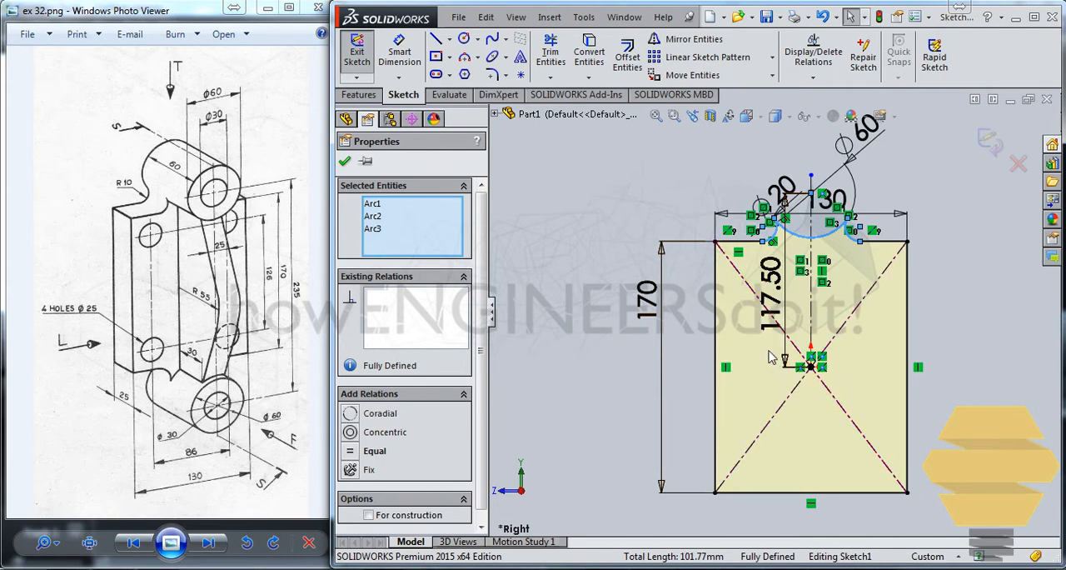
pyautogui.click(685, 40)
pyautogui.click(422, 368)
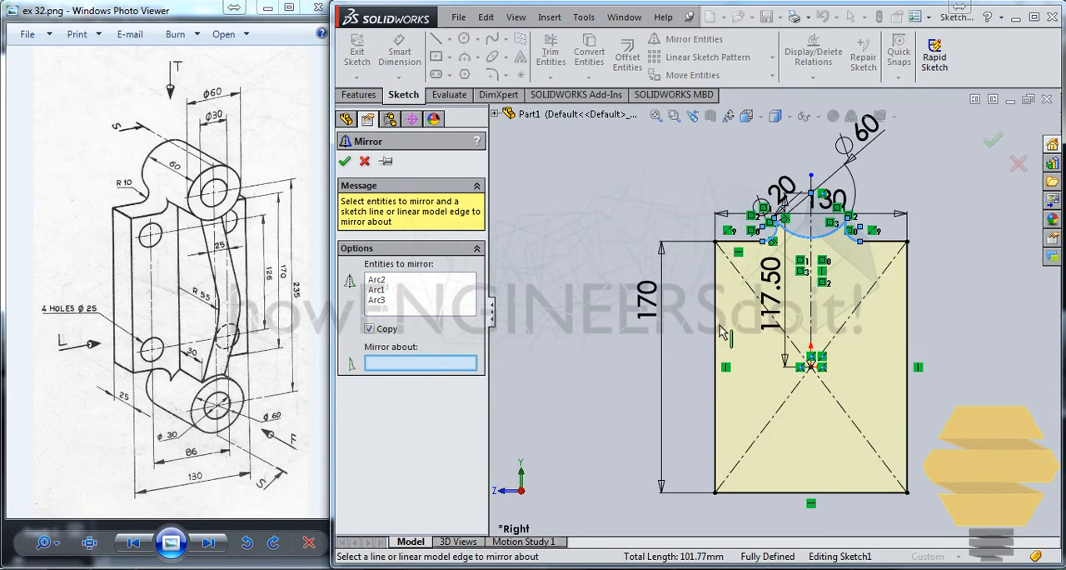
pyautogui.click(495, 114)
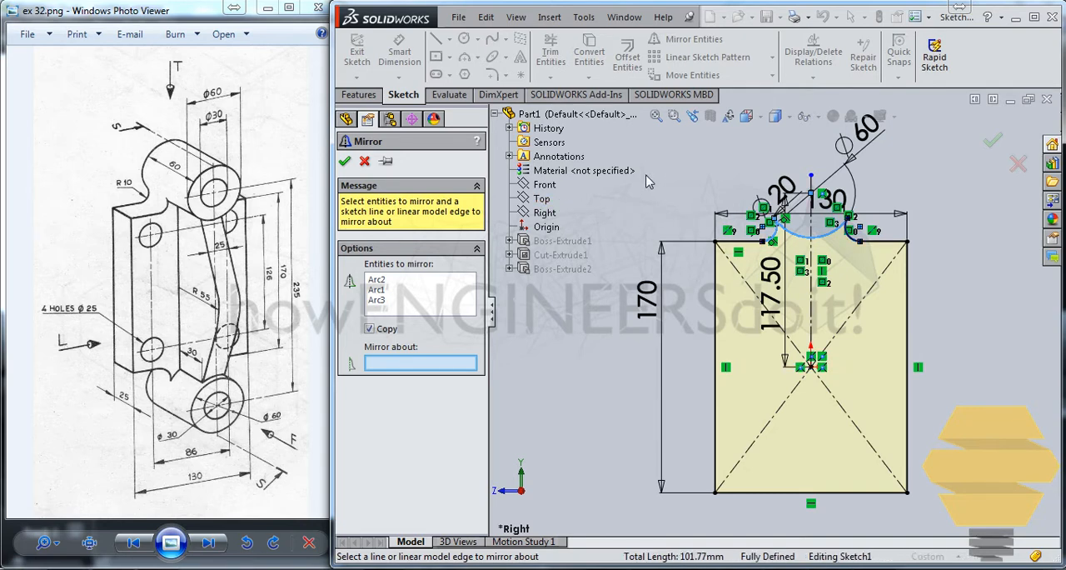
pyautogui.press('Escape')
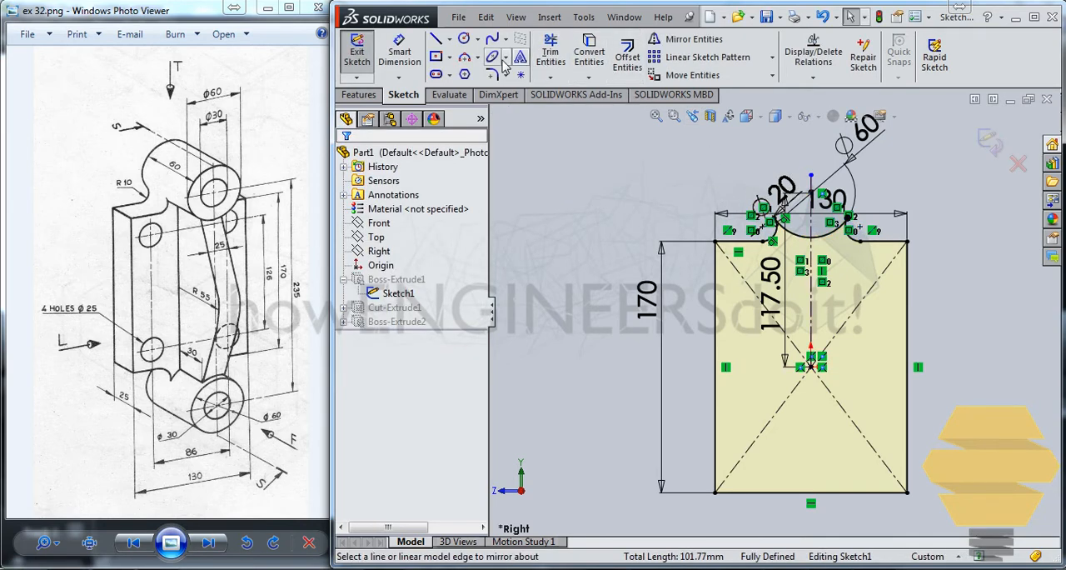
# Step: Draw a horizontal centerline about 106 mm long from the origin past the rectangle's left edge
pyautogui.click(450, 40)
pyautogui.click(483, 72)
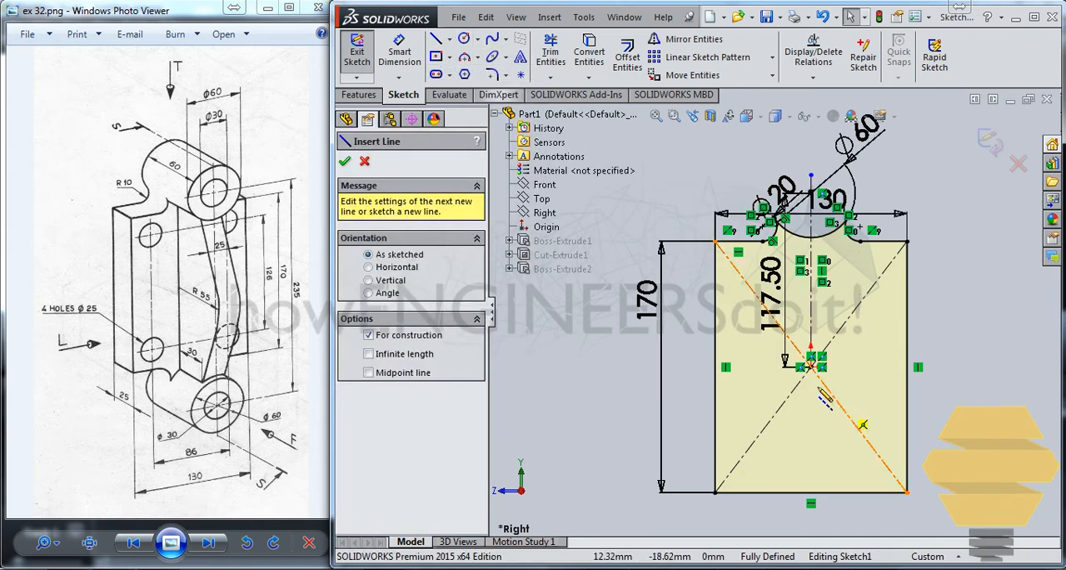
pyautogui.click(811, 366)
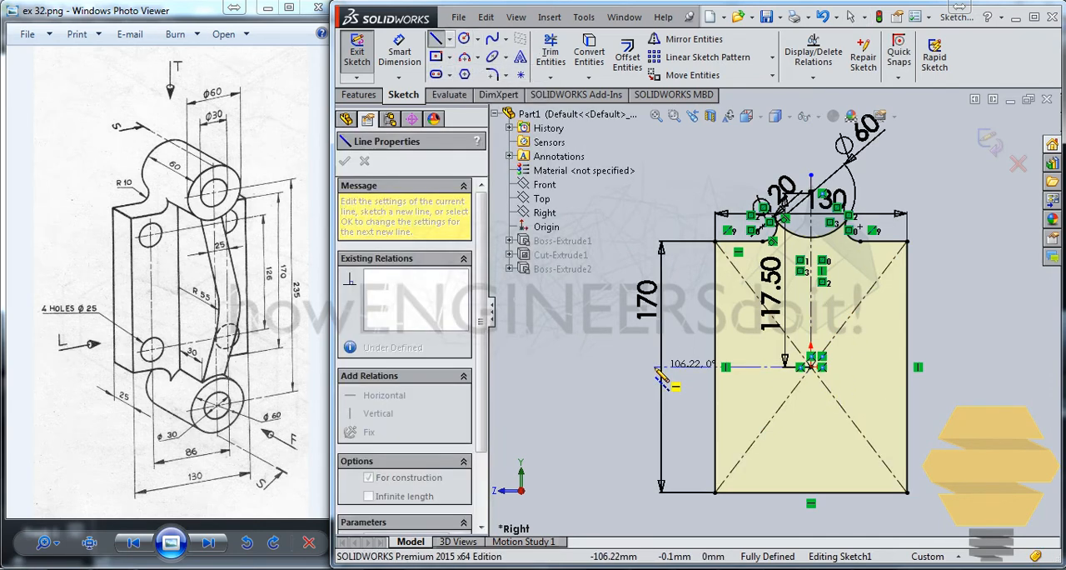
pyautogui.click(658, 367)
pyautogui.press('Escape')
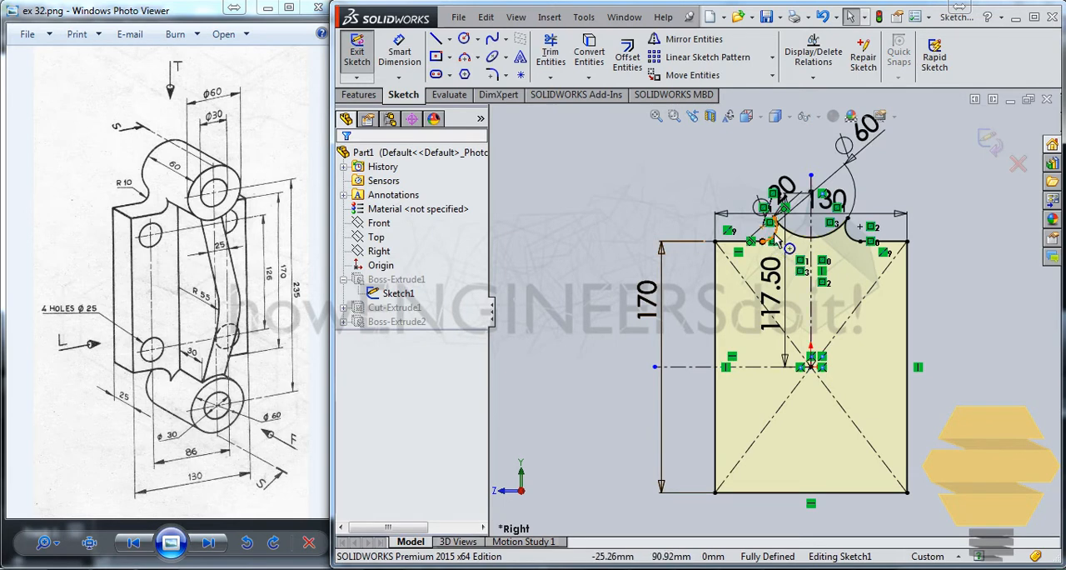
# Step: Mirror the trimmed 60 mm arc and both transition arcs about the horizontal centerline, keeping the originals
pyautogui.click(789, 235)
pyautogui.keyDown('ctrl'); pyautogui.click(819, 246); pyautogui.keyUp('ctrl')
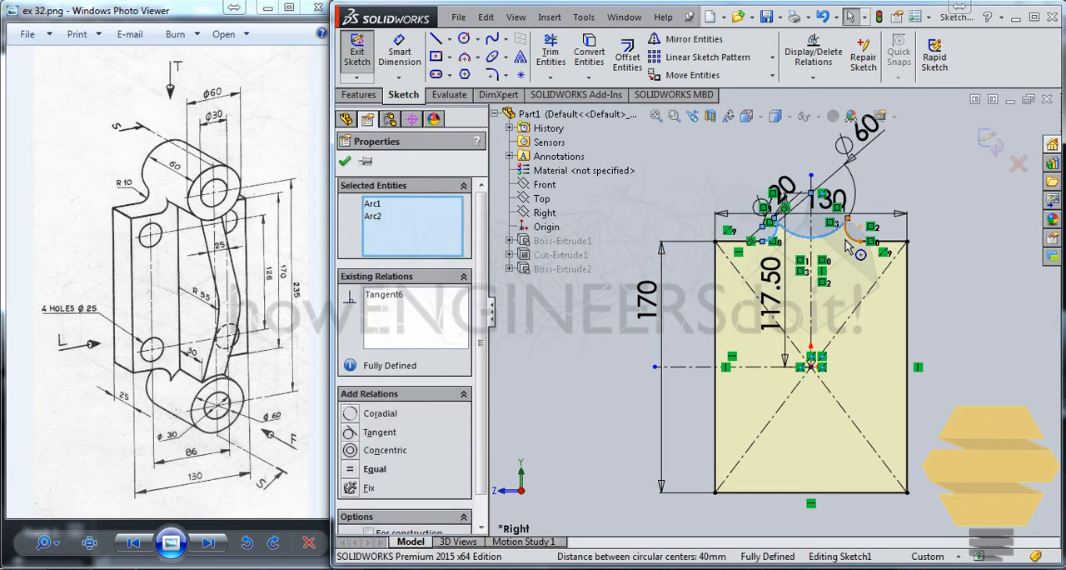
pyautogui.keyDown('ctrl'); pyautogui.click(849, 240); pyautogui.keyUp('ctrl')
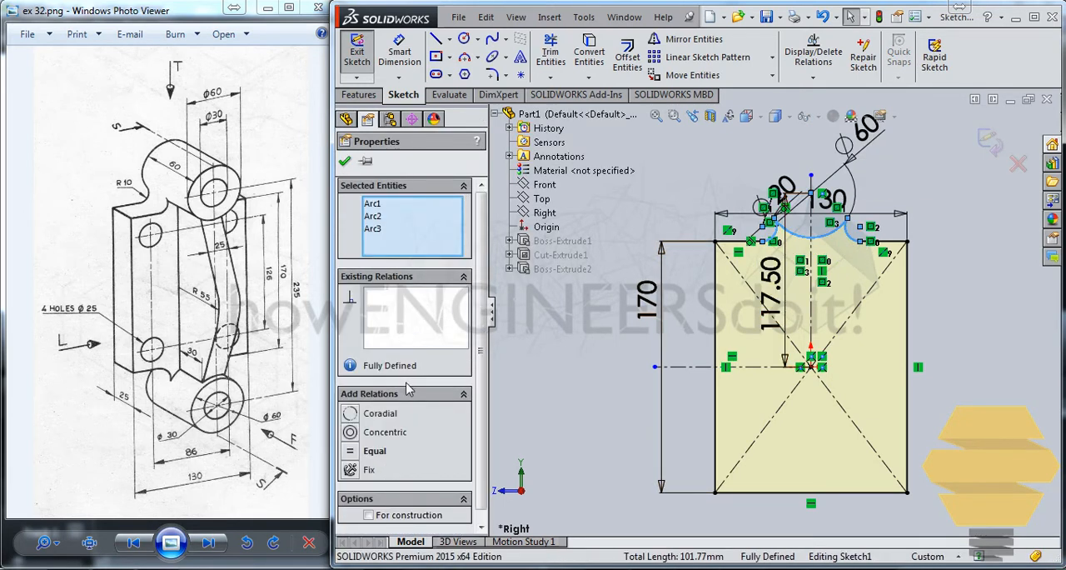
pyautogui.click(683, 40)
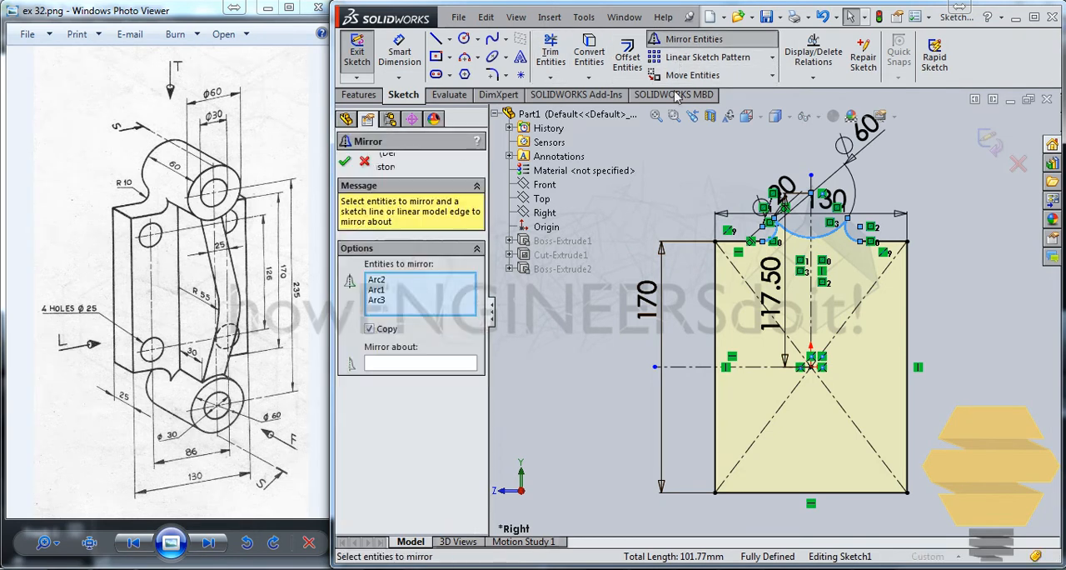
pyautogui.click(412, 362)
pyautogui.click(754, 368)
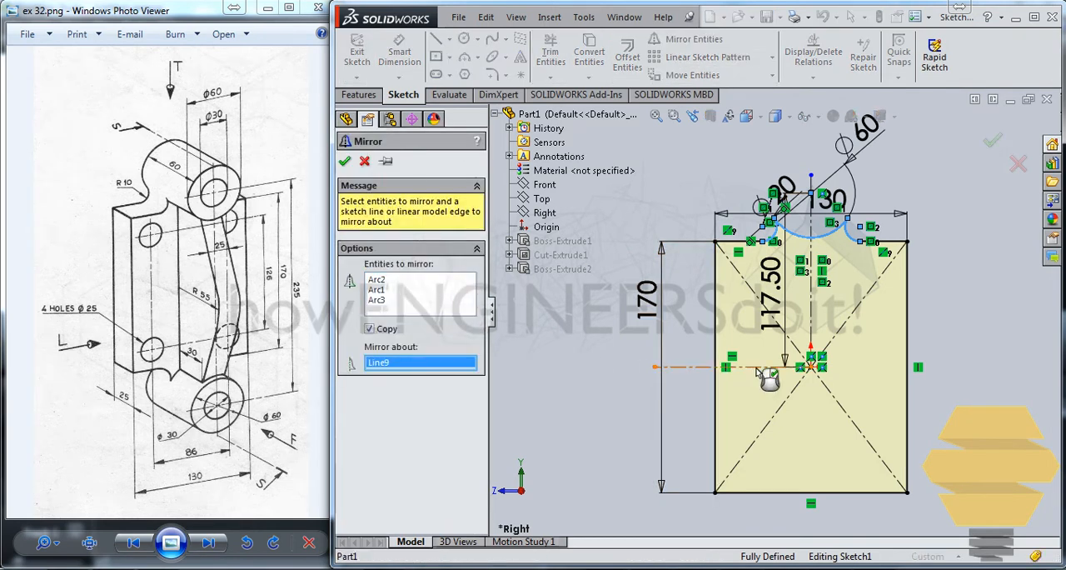
pyautogui.click(993, 144)
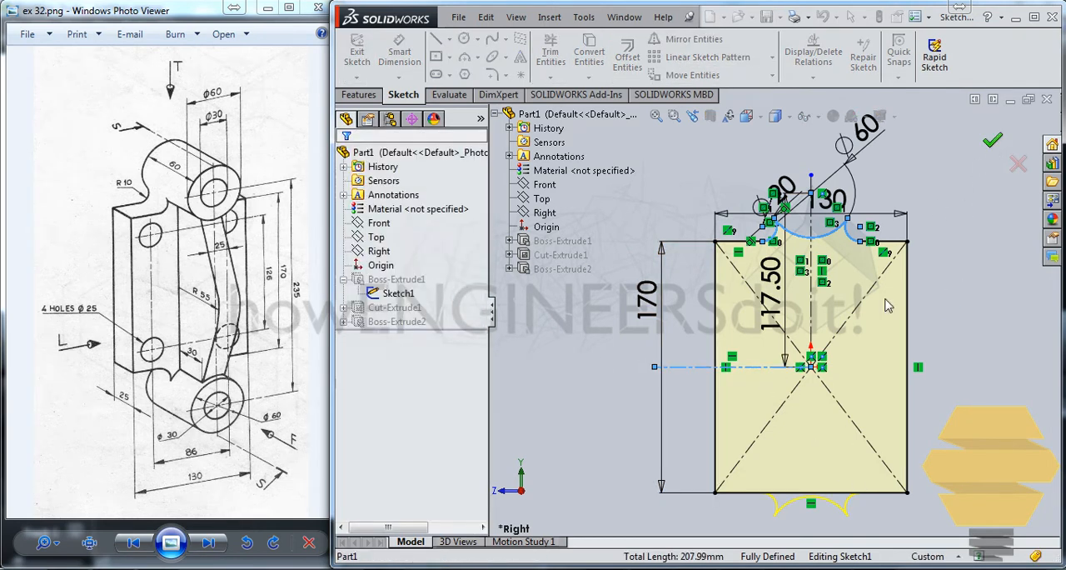
# Step: Trim away the rectangle's lower edge between the two mirrored transition arcs
pyautogui.scroll(-5, 812, 492)
pyautogui.scroll(-3, 817, 502)
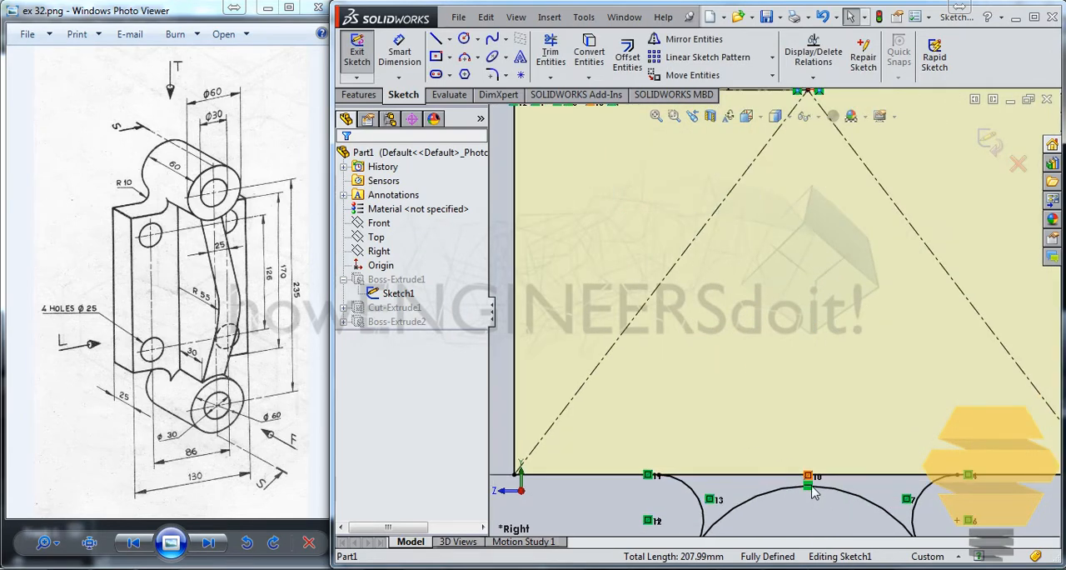
pyautogui.click(550, 54)
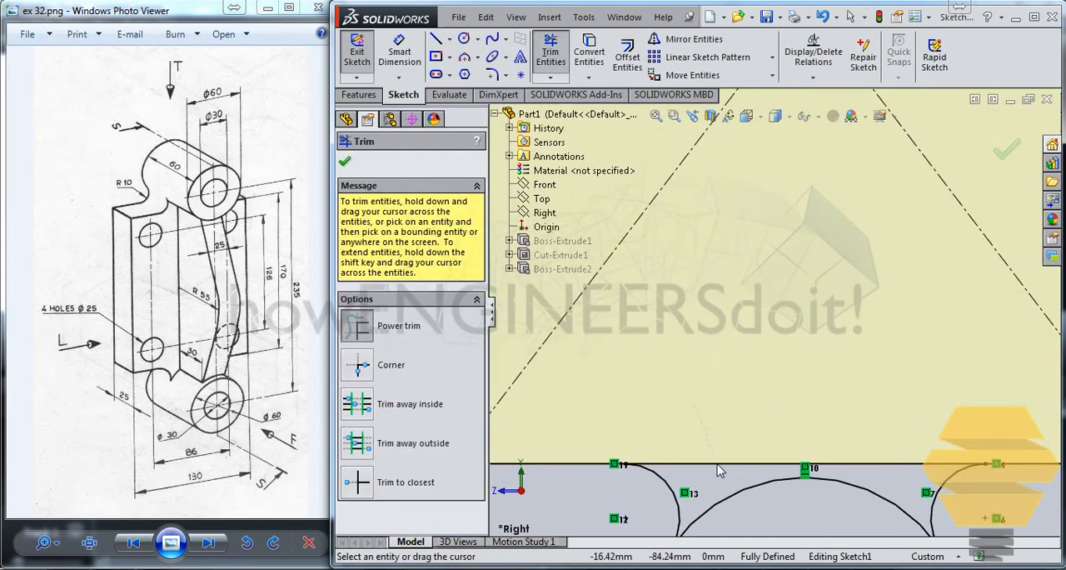
pyautogui.moveTo(720, 469); pyautogui.dragTo(895, 446)
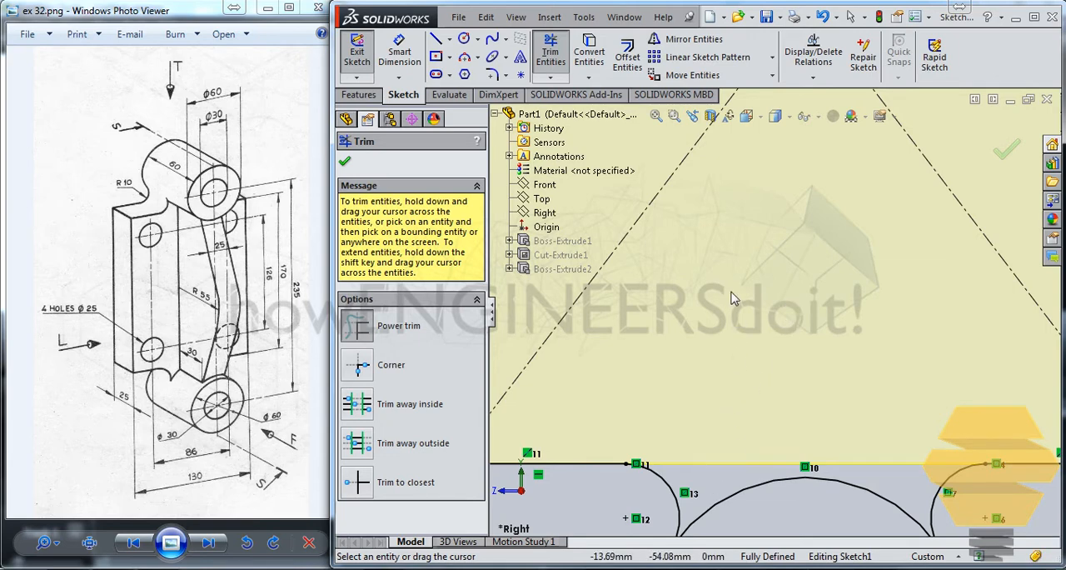
pyautogui.scroll(4, 731, 299)
pyautogui.click(1006, 150)
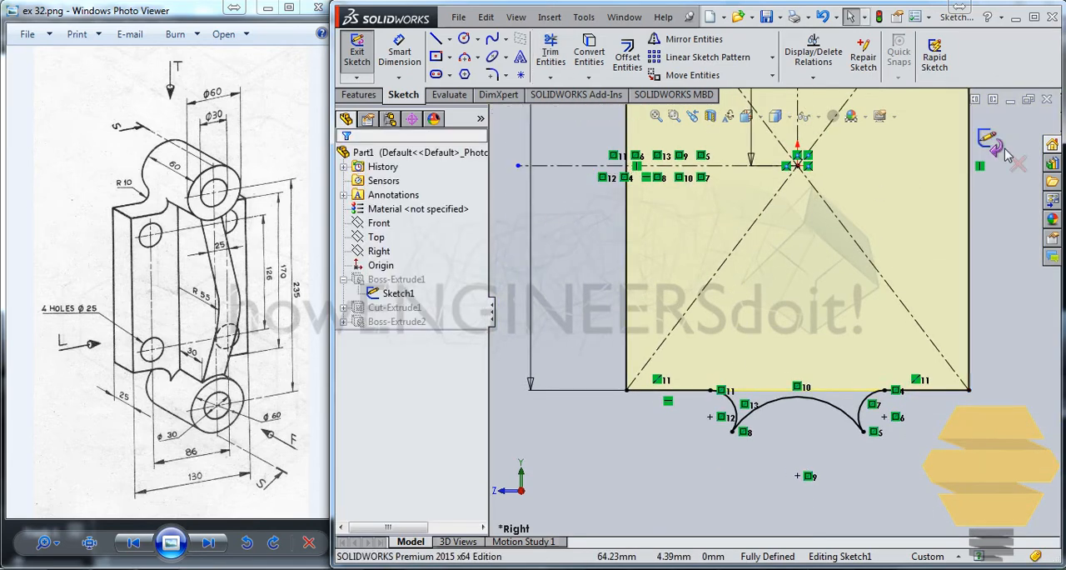
# Step: Exit the plate sketch and rebuild the part, ignoring the error in the hole sketch
pyautogui.click(993, 144)
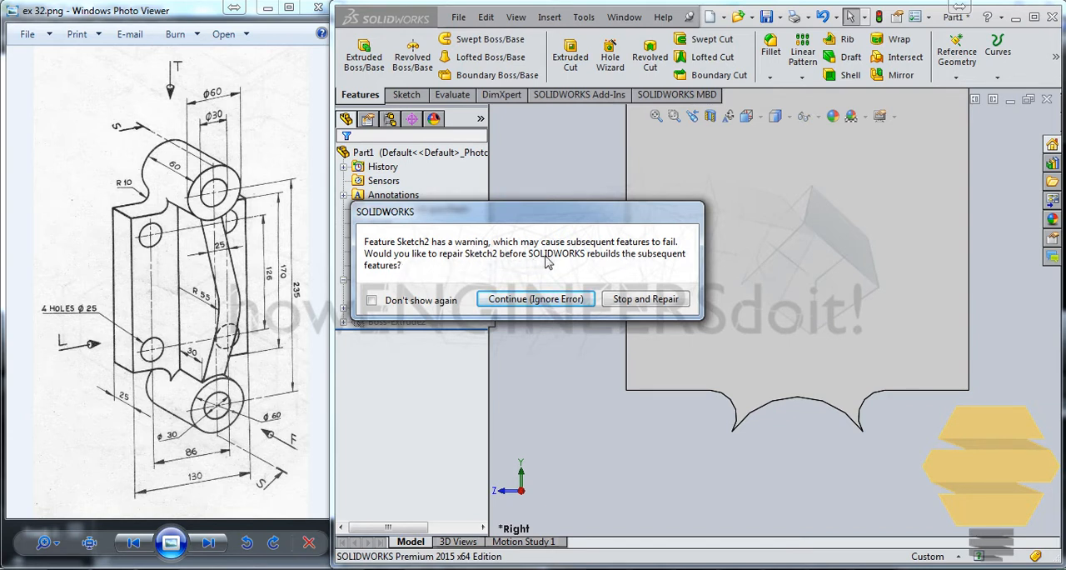
pyautogui.click(546, 300)
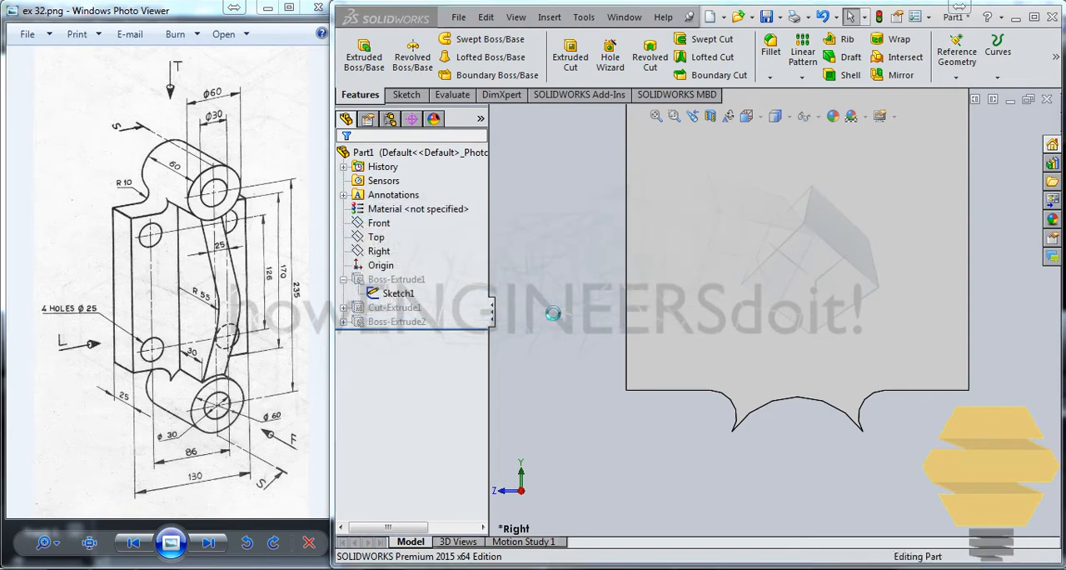
pyautogui.click(795, 140)
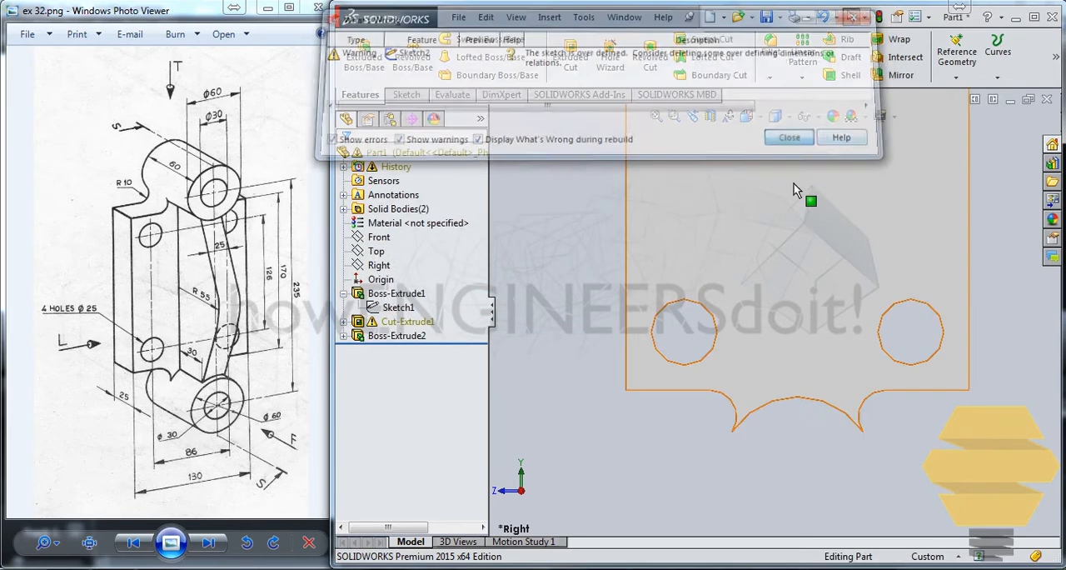
# Step: Try to mirror the upper boss extrusion about the Top plane
pyautogui.moveTo(786, 301); pyautogui.dragTo(704, 217, button='middle')
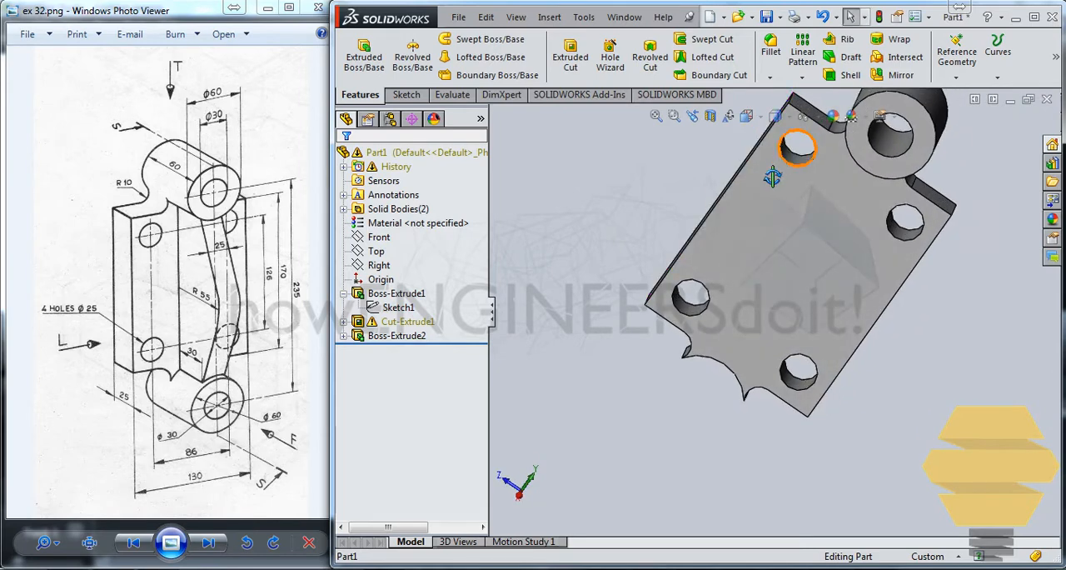
pyautogui.moveTo(775, 173); pyautogui.dragTo(740, 300, button='middle')
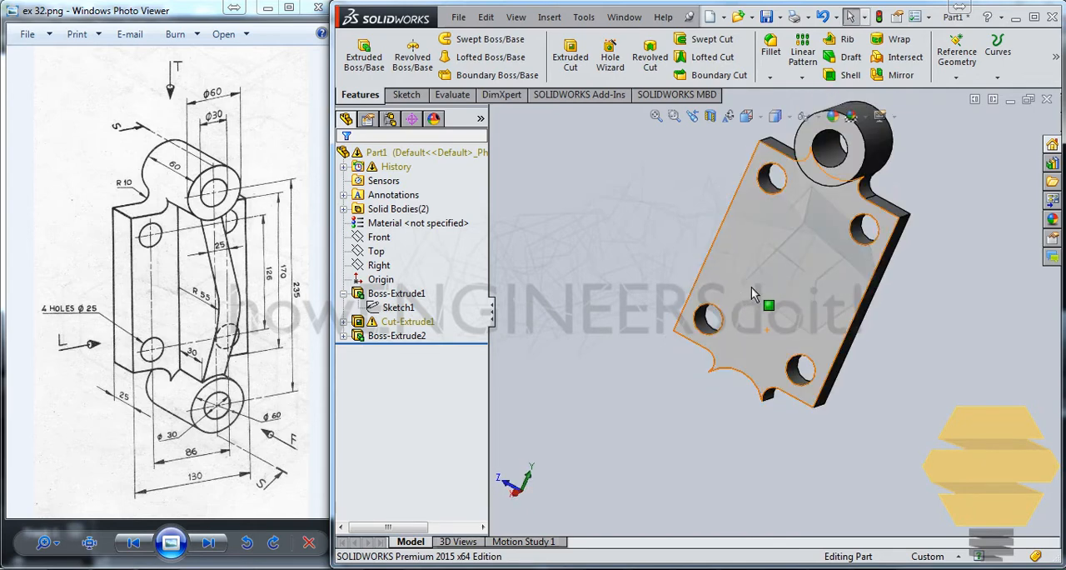
pyautogui.click(874, 152)
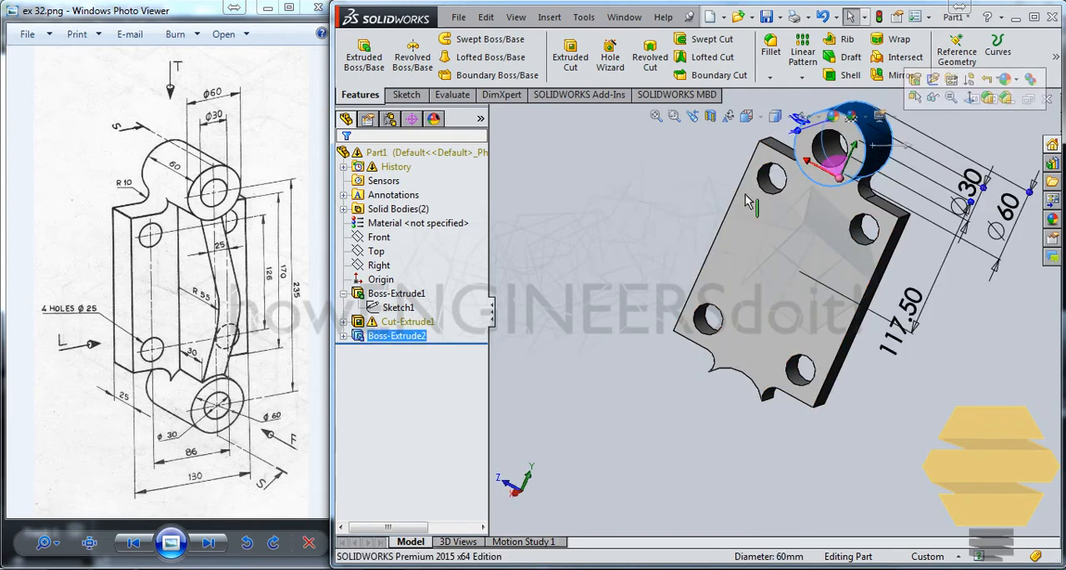
pyautogui.click(441, 331)
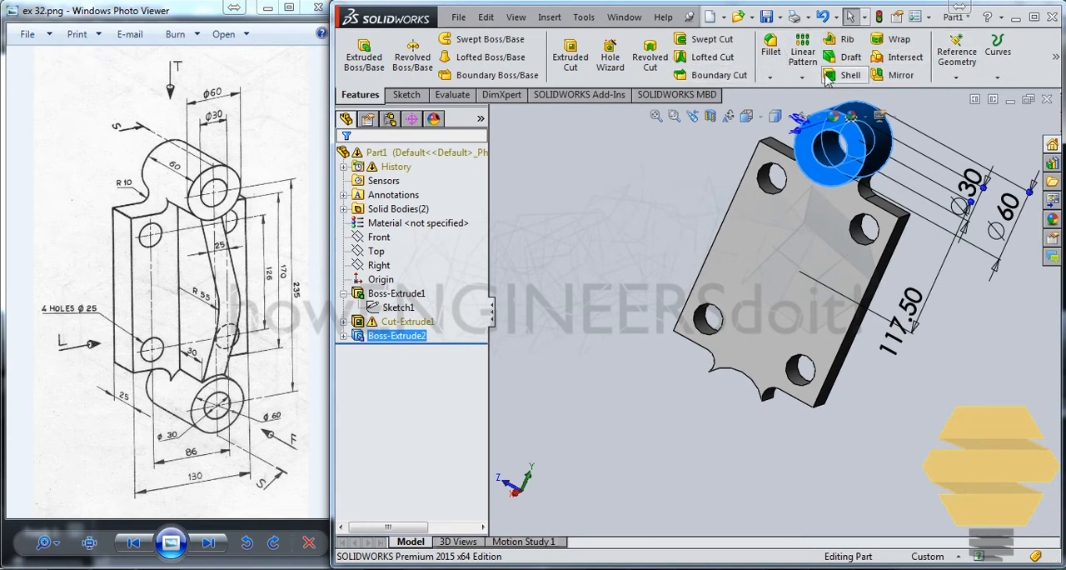
pyautogui.click(897, 75)
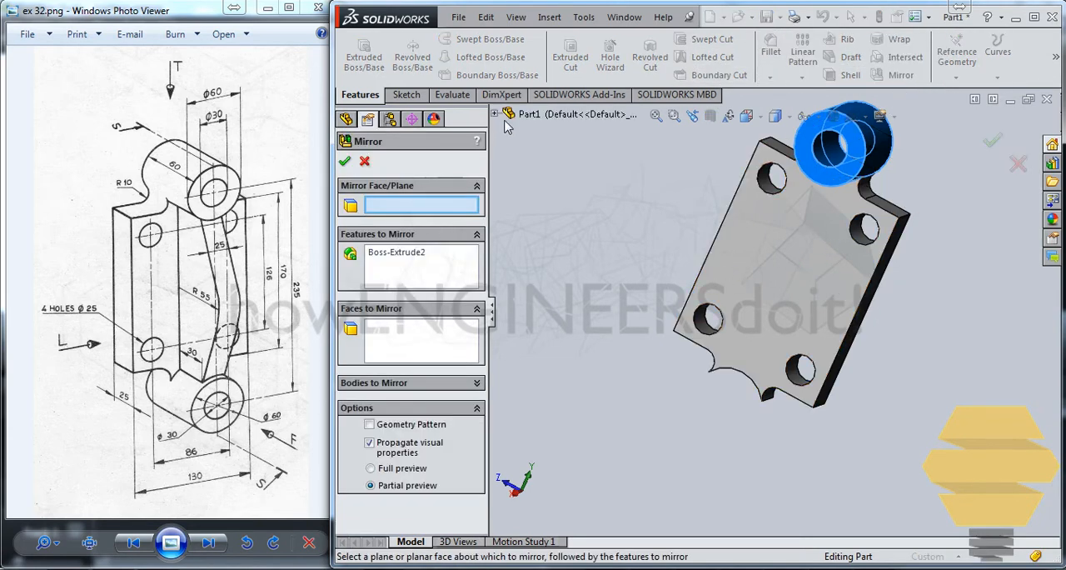
pyautogui.click(495, 115)
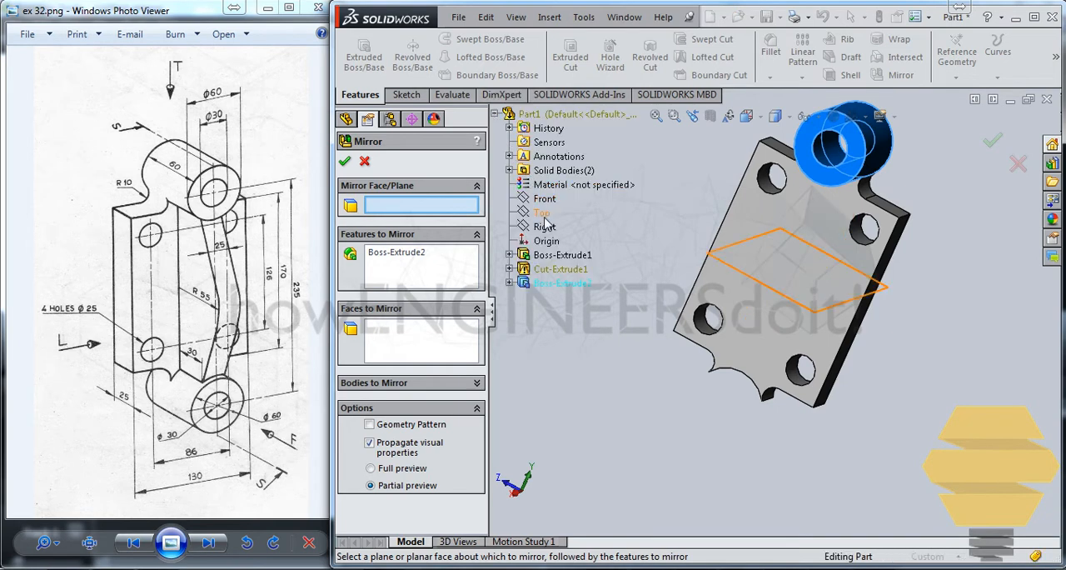
pyautogui.click(542, 213)
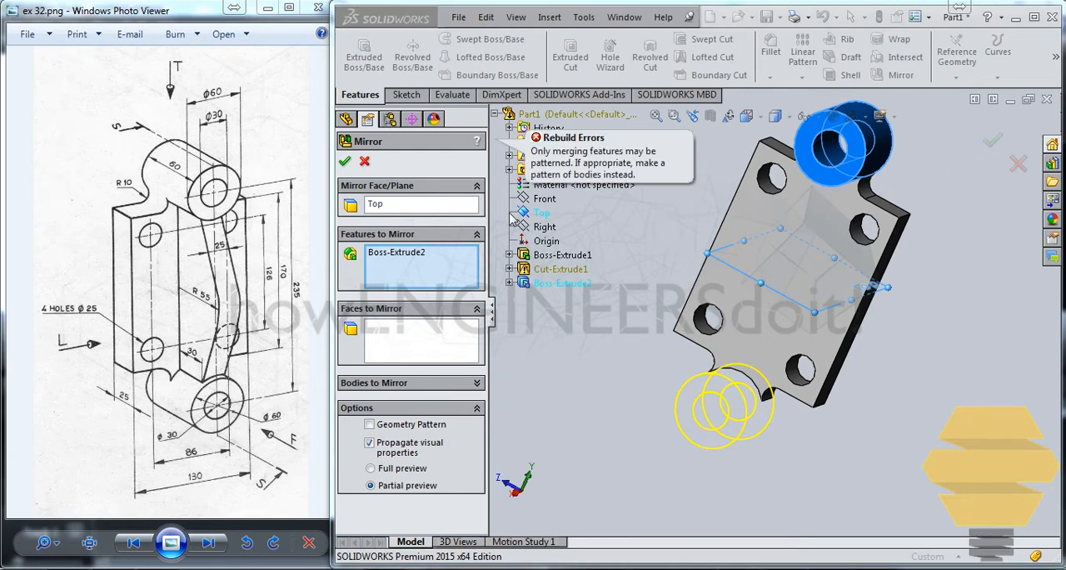
pyautogui.click(365, 161)
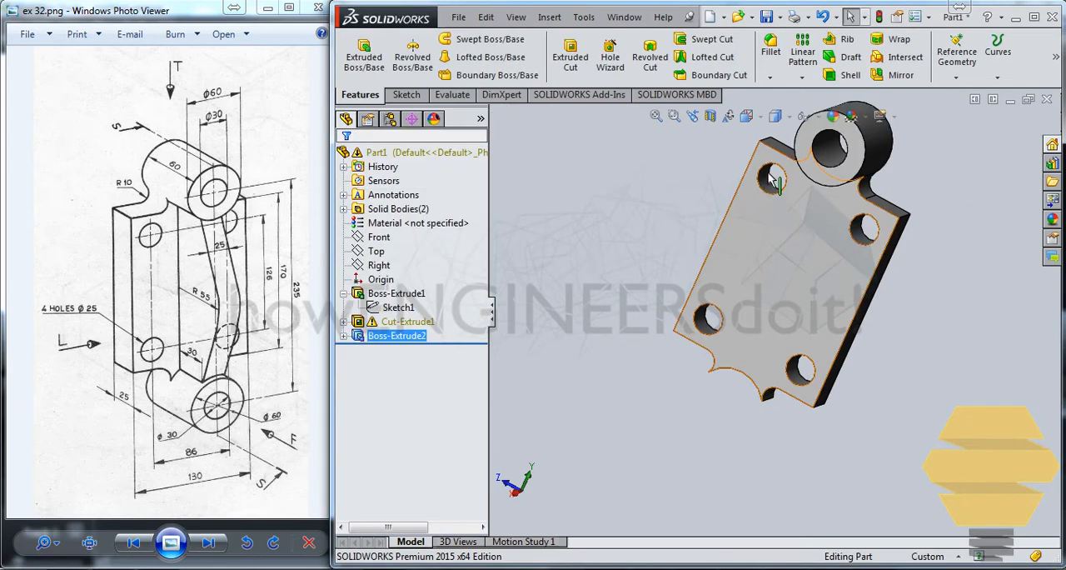
# Step: Start a linear pattern of the upper boss extrusion with the plate's long front edge as the first direction
pyautogui.click(418, 341)
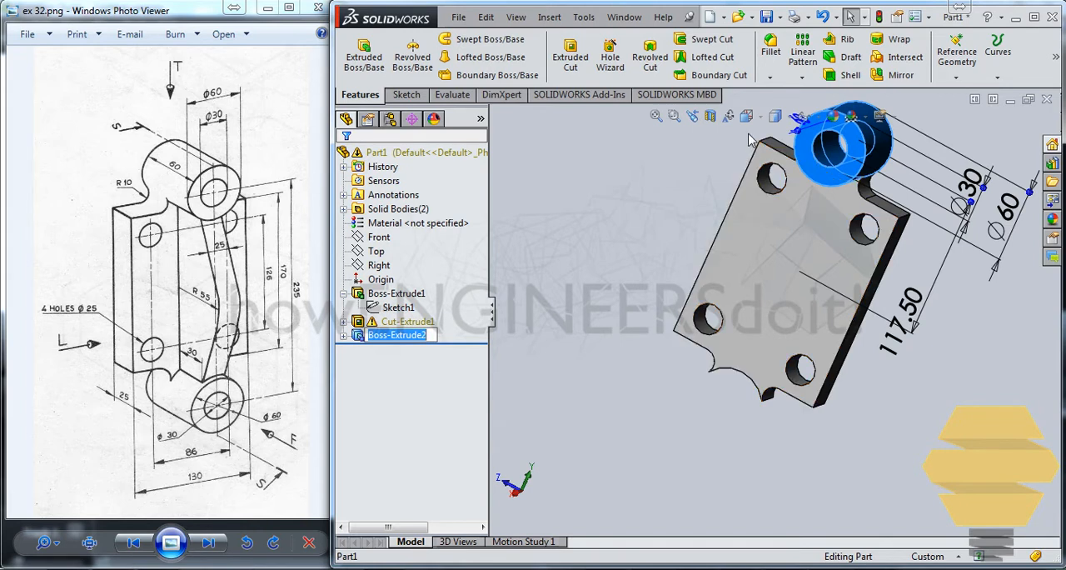
pyautogui.click(802, 78)
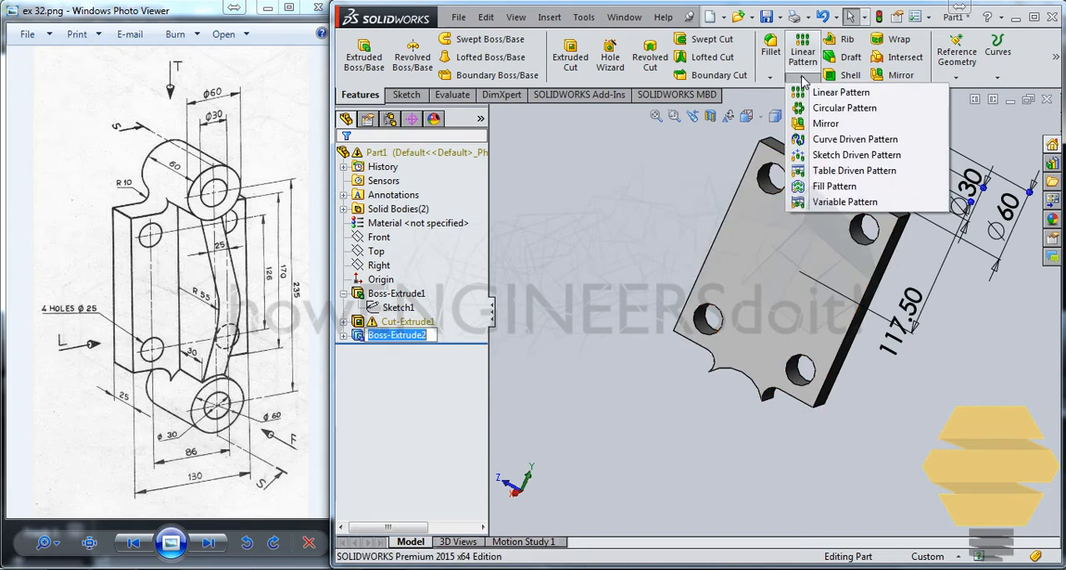
pyautogui.click(802, 91)
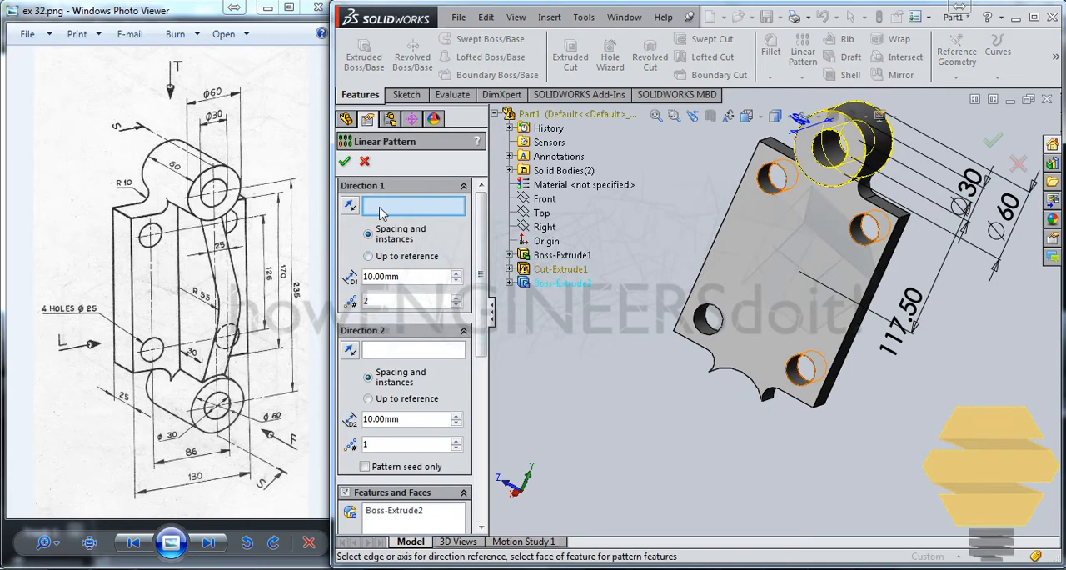
pyautogui.click(727, 210)
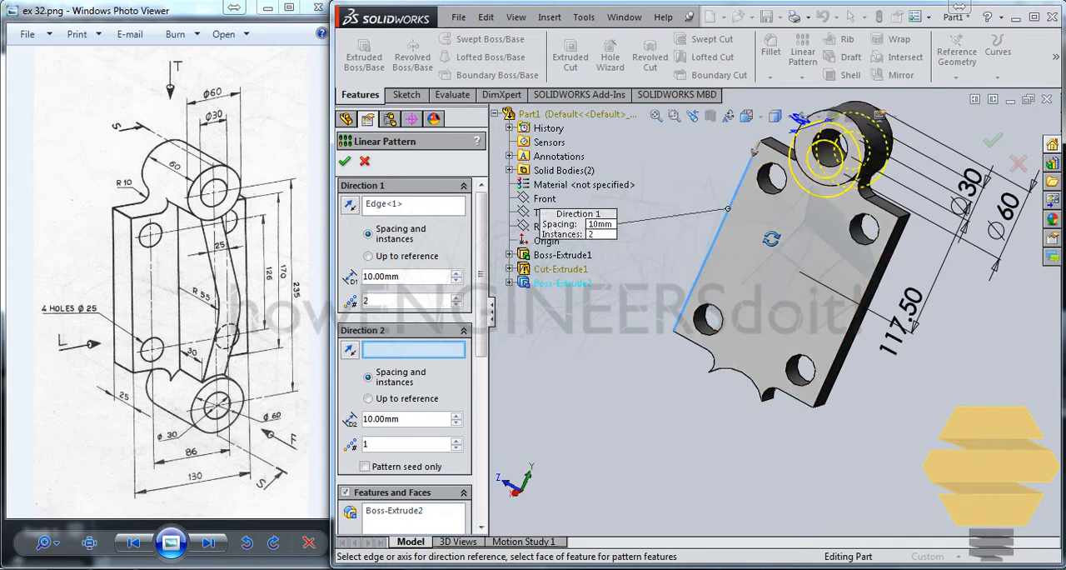
pyautogui.moveTo(772, 239); pyautogui.dragTo(768, 197, button='middle')
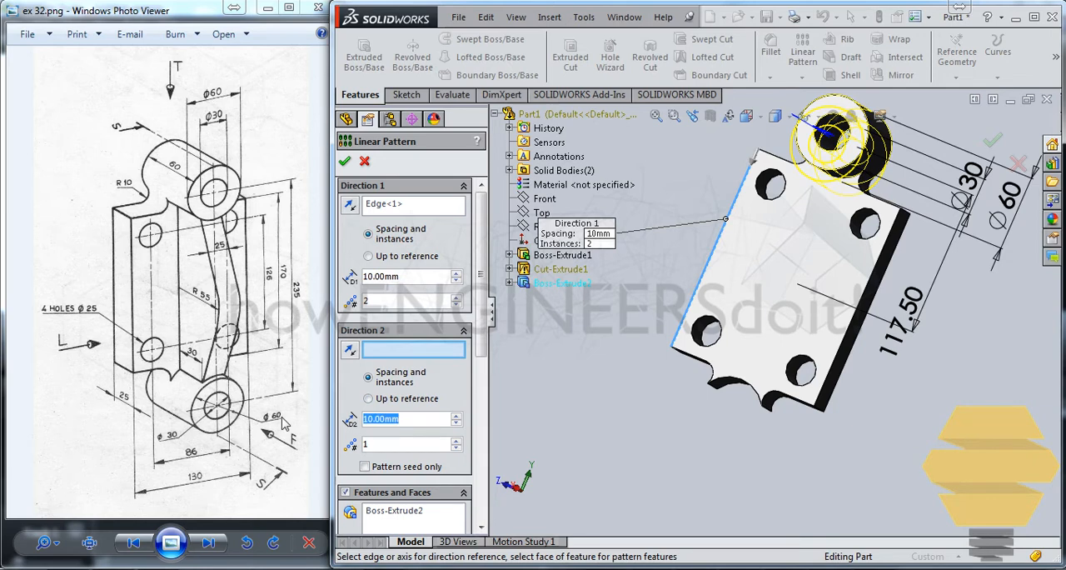
# Step: Set the linear pattern's second-direction spacing to 235 mm
pyautogui.write('235')
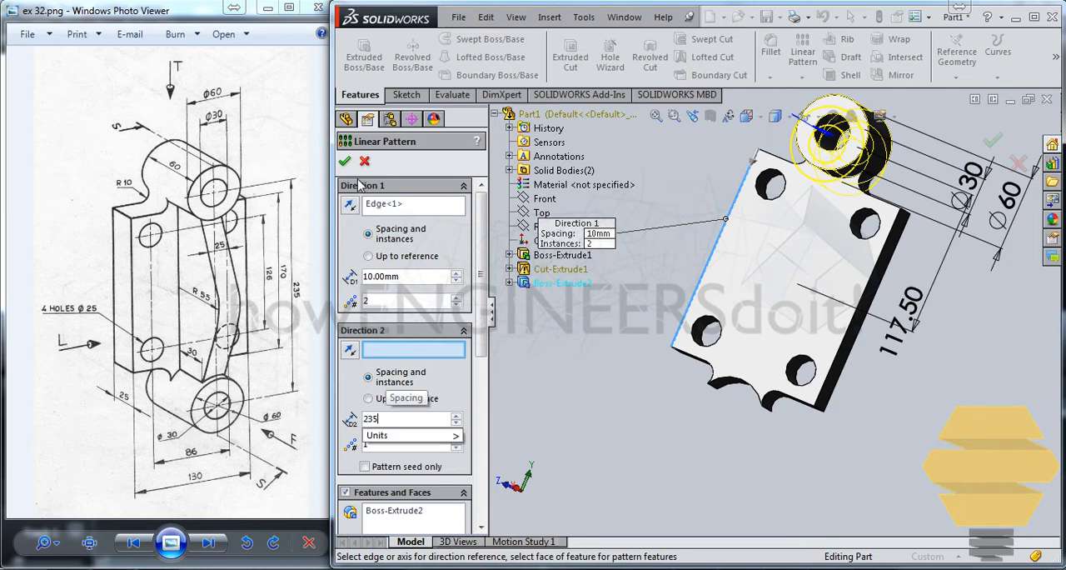
pyautogui.click(406, 280)
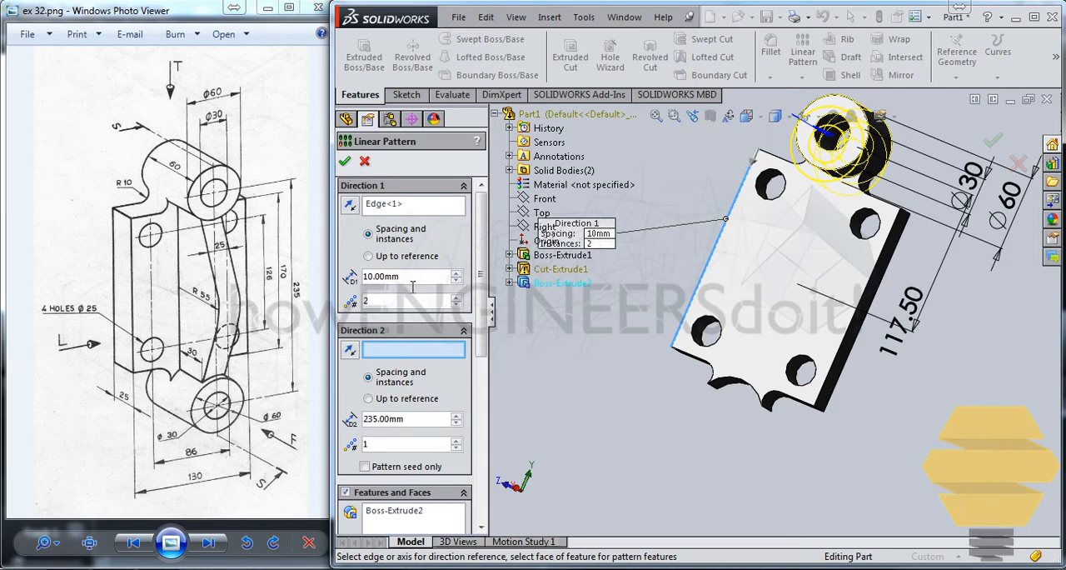
pyautogui.moveTo(772, 193)
pyautogui.mouseDown(button='middle')
pyautogui.moveTo(781, 231)
pyautogui.moveTo(774, 205)
pyautogui.mouseUp(button='middle')
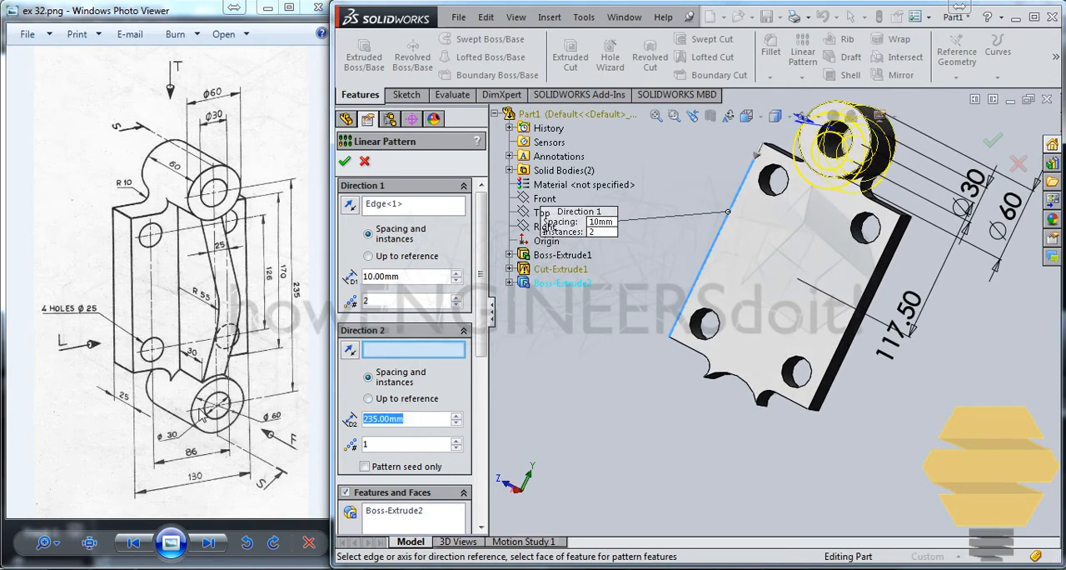
pyautogui.write('0')
# Step: Set the first-direction spacing to 235 mm with 2 instances and create the boss pattern
pyautogui.click(406, 278)
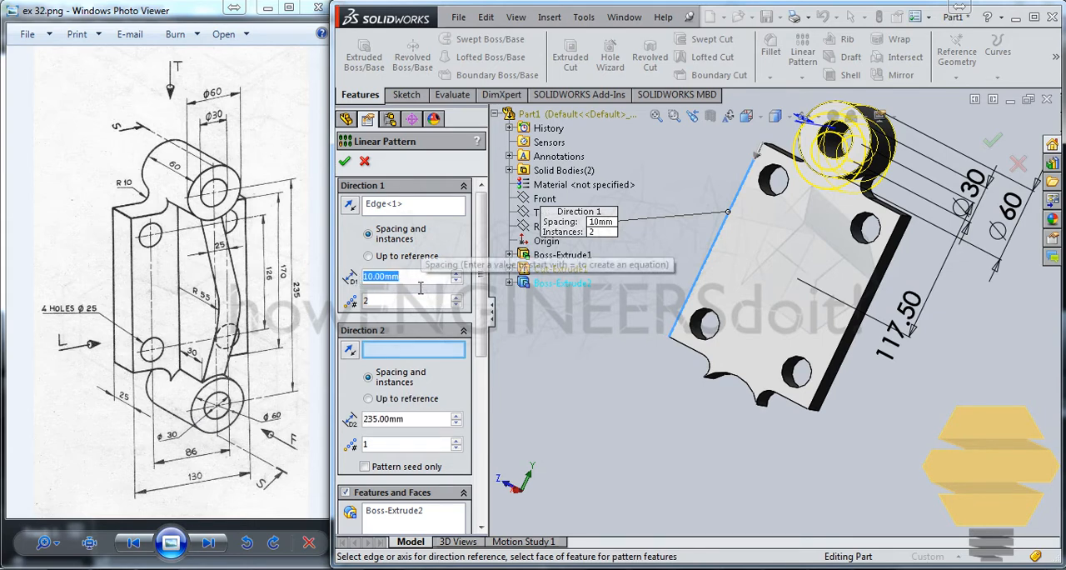
pyautogui.write('235')
pyautogui.click(398, 305)
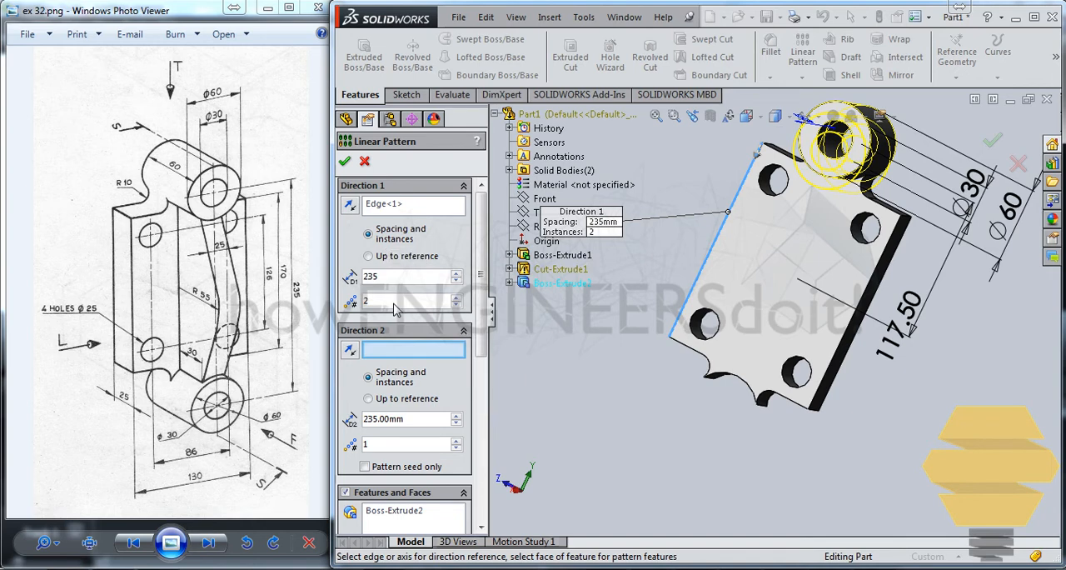
pyautogui.click(345, 161)
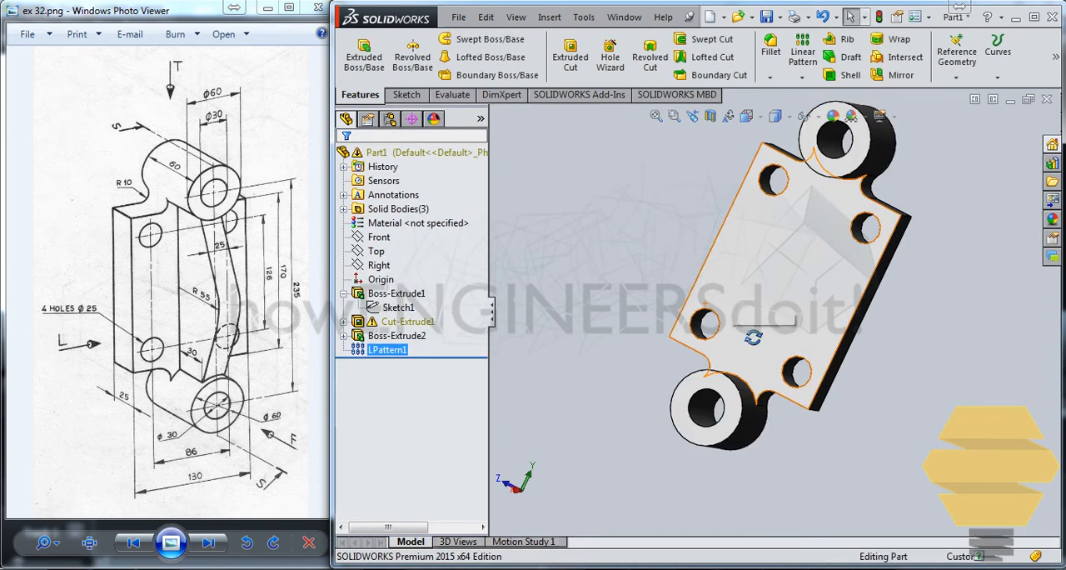
# Step: Start a new sketch on the Front plane
pyautogui.moveTo(753, 337)
pyautogui.mouseDown(button='middle')
pyautogui.moveTo(814, 361)
pyautogui.moveTo(831, 337)
pyautogui.moveTo(623, 322)
pyautogui.moveTo(786, 493)
pyautogui.moveTo(748, 357)
pyautogui.moveTo(797, 369)
pyautogui.moveTo(720, 344)
pyautogui.mouseUp(button='middle')
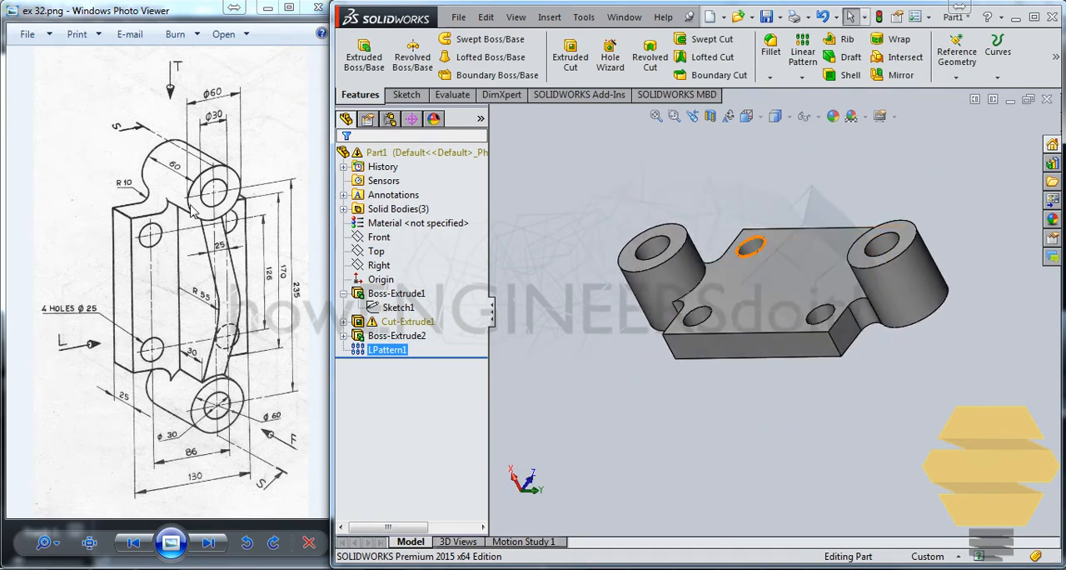
pyautogui.moveTo(1001, 364); pyautogui.dragTo(938, 369, button='middle')
pyautogui.press('Escape')
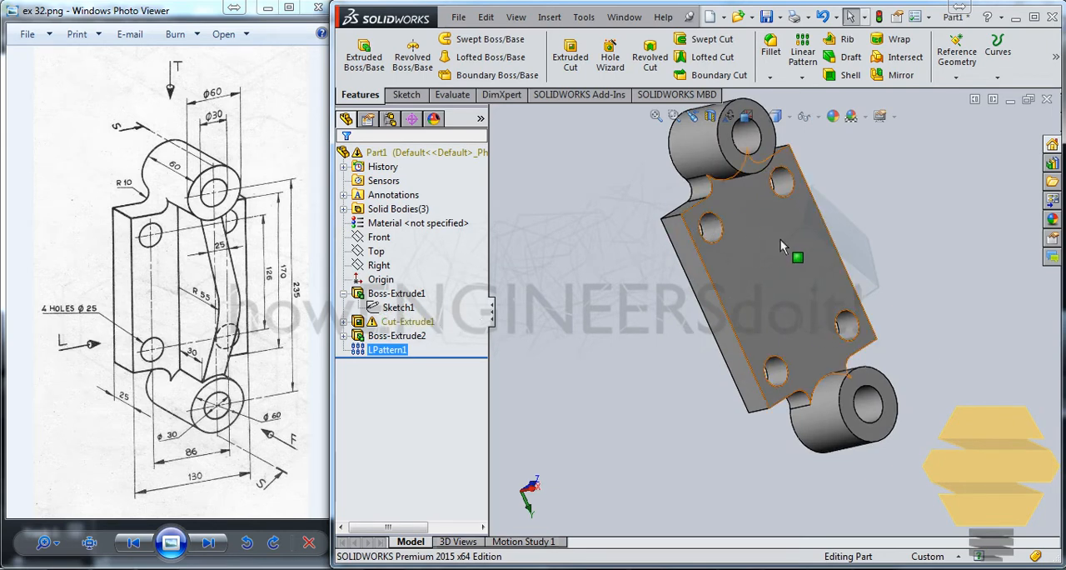
pyautogui.moveTo(800, 248); pyautogui.dragTo(781, 218, button='middle')
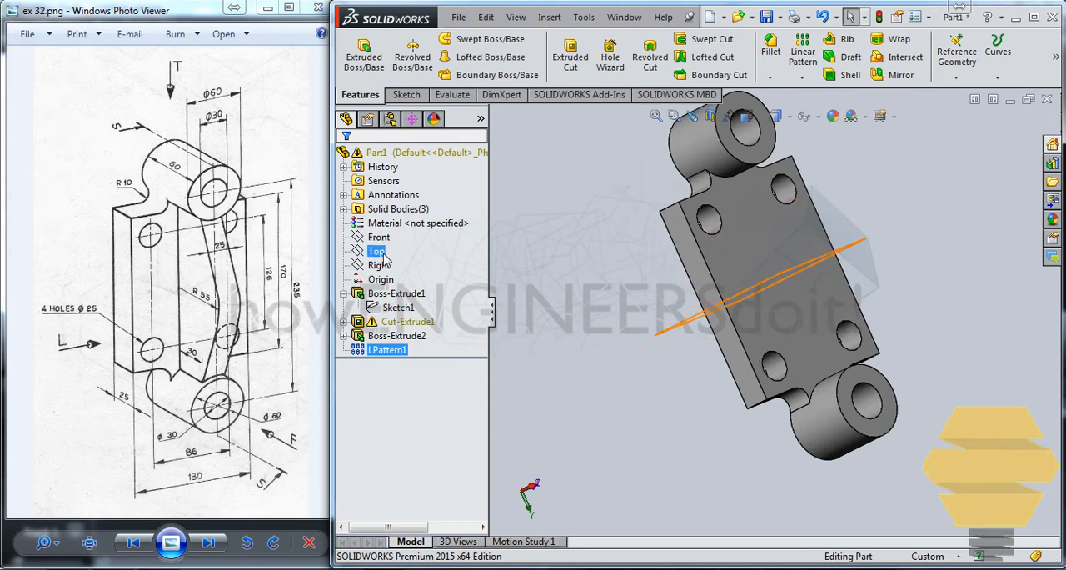
pyautogui.click(379, 265)
pyautogui.moveTo(867, 330); pyautogui.dragTo(866, 295, button='middle')
pyautogui.click(375, 252)
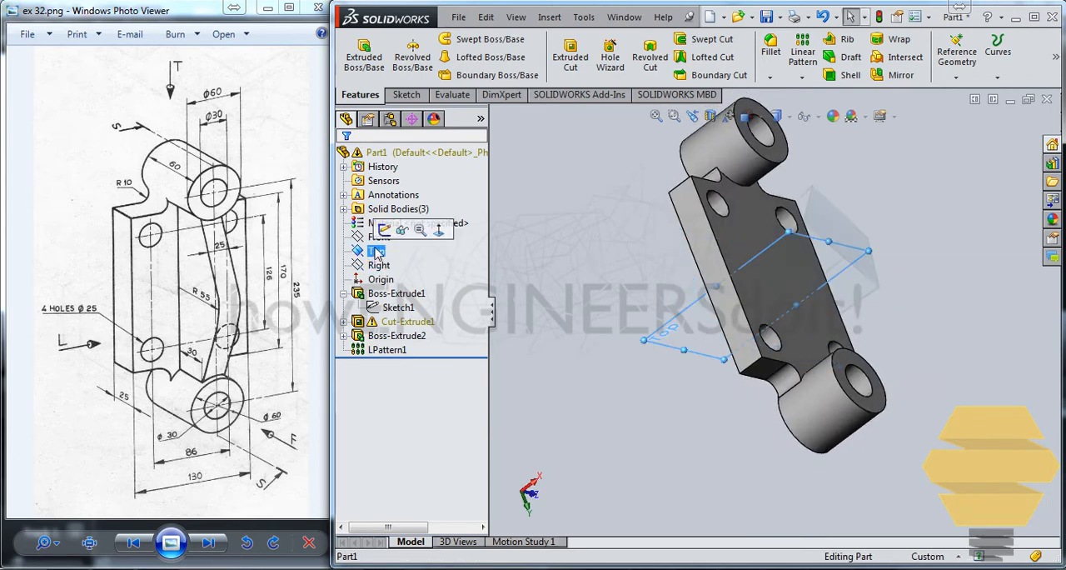
pyautogui.click(379, 238)
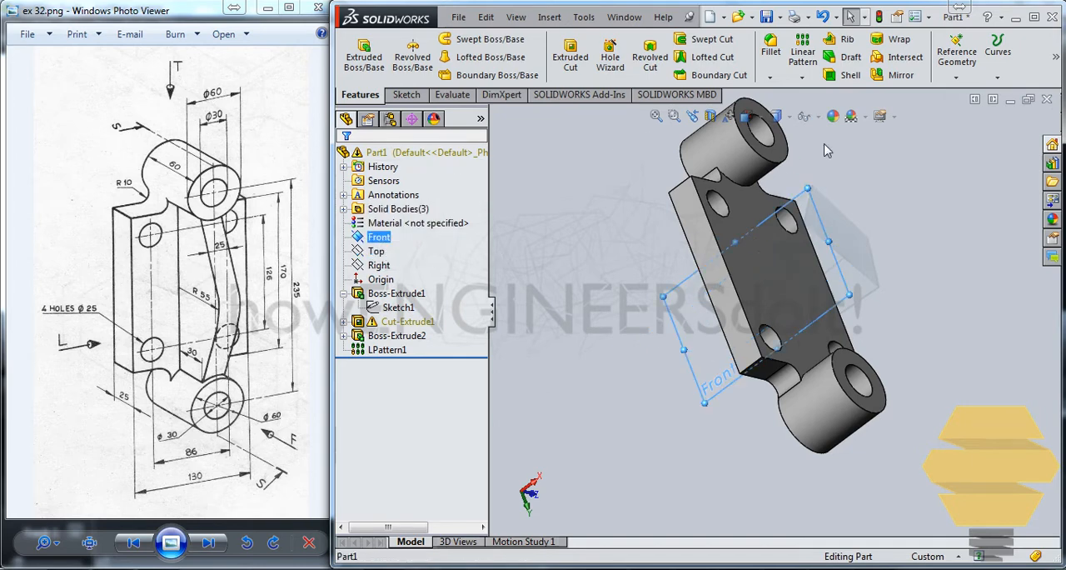
pyautogui.click(406, 94)
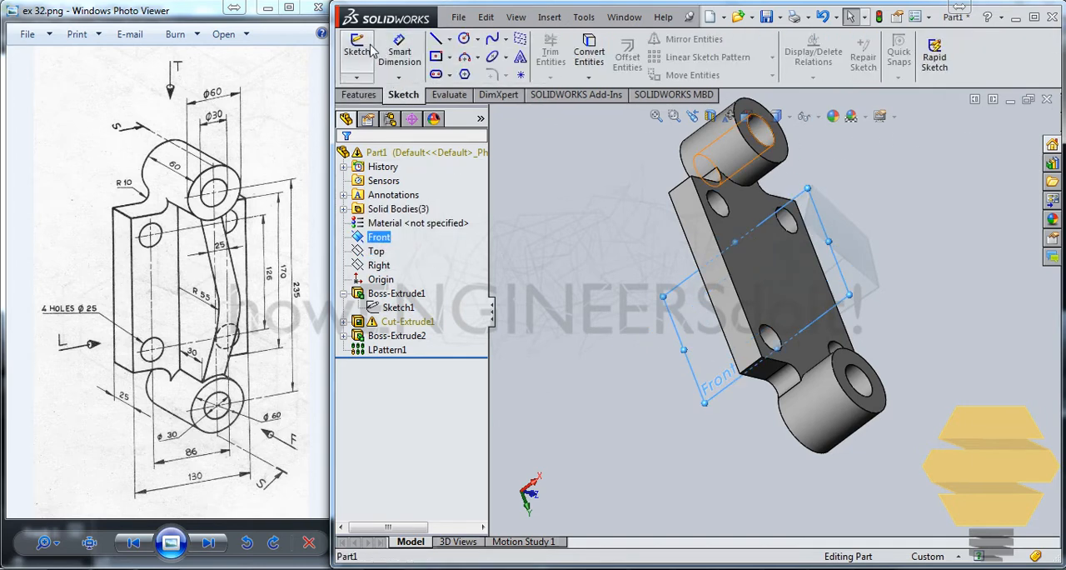
pyautogui.click(357, 52)
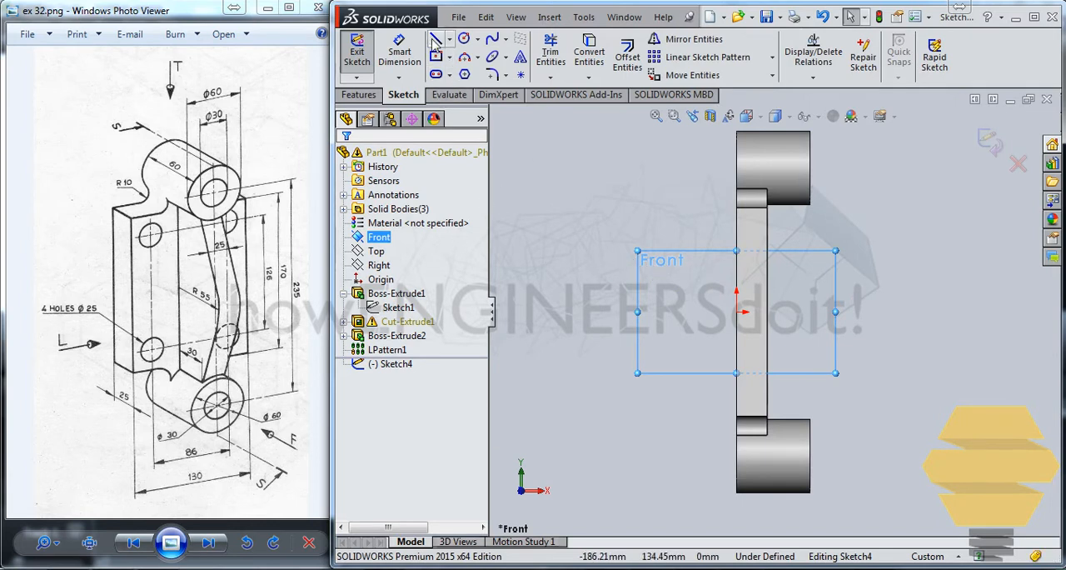
# Step: Convert the outer end edges of the upper and lower bosses into sketch lines
pyautogui.click(842, 200)
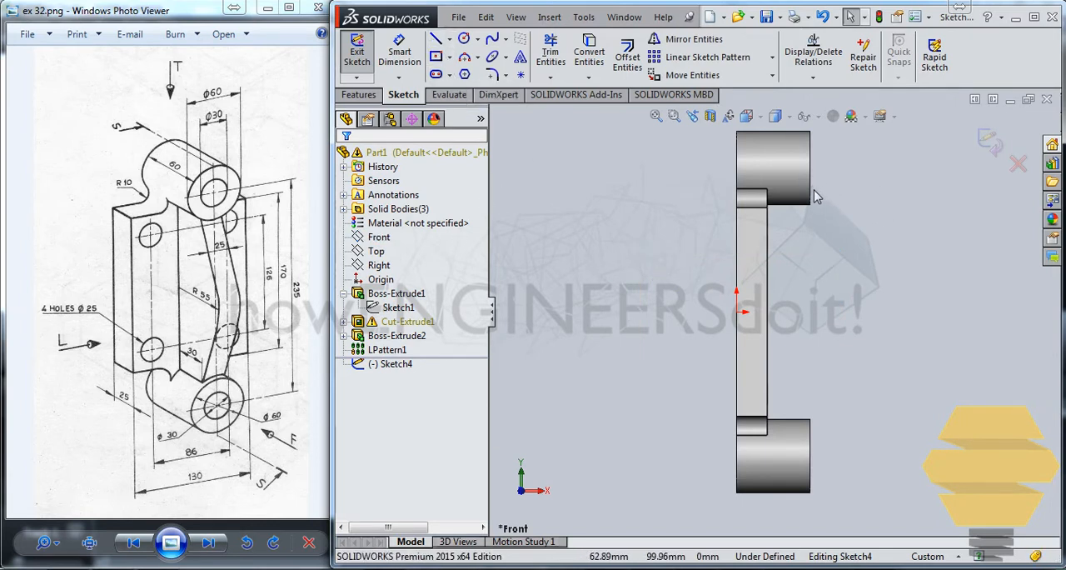
pyautogui.click(812, 194)
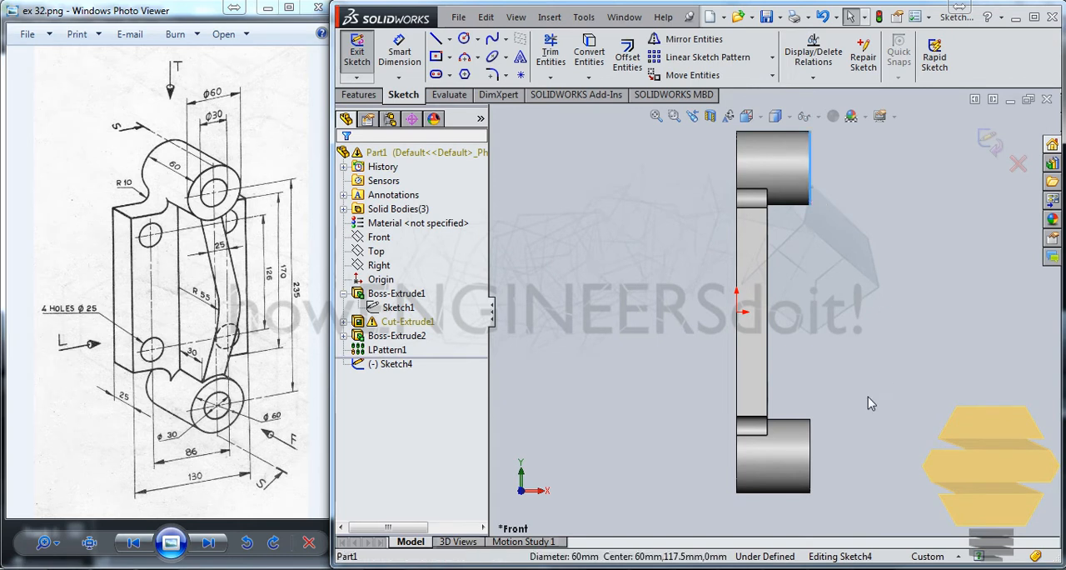
pyautogui.keyDown('ctrl'); pyautogui.click(812, 443); pyautogui.keyUp('ctrl')
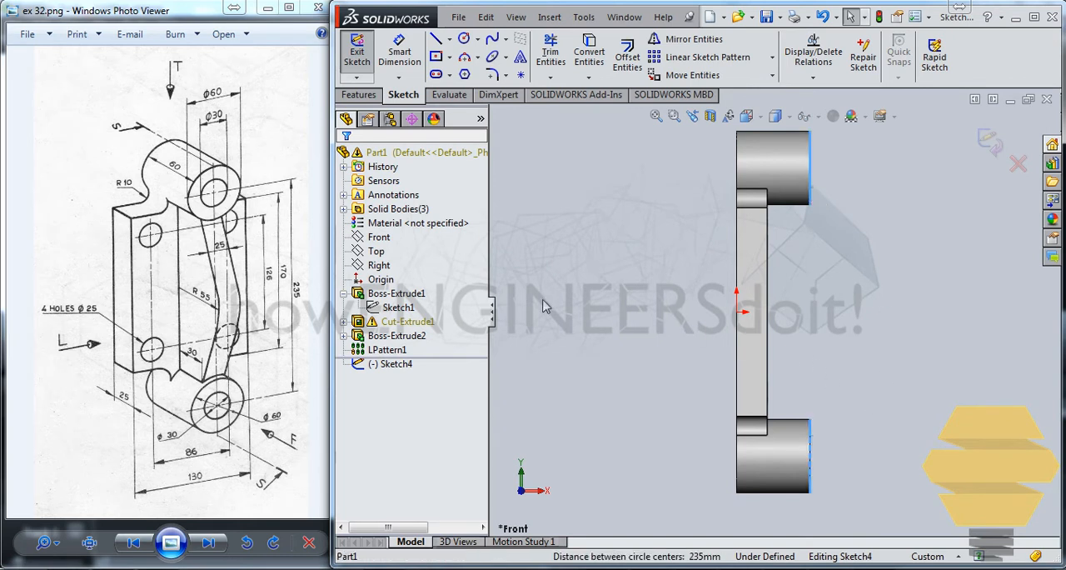
pyautogui.click(588, 55)
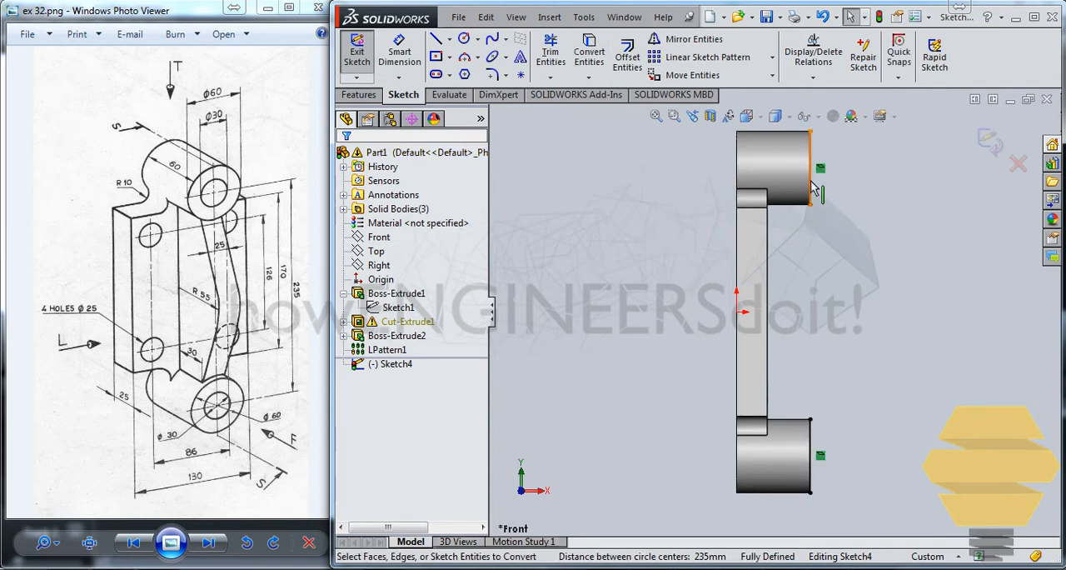
# Step: Make the two converted boss edge lines construction geometry
pyautogui.click(811, 185)
pyautogui.keyDown('ctrl'); pyautogui.click(813, 442); pyautogui.keyUp('ctrl')
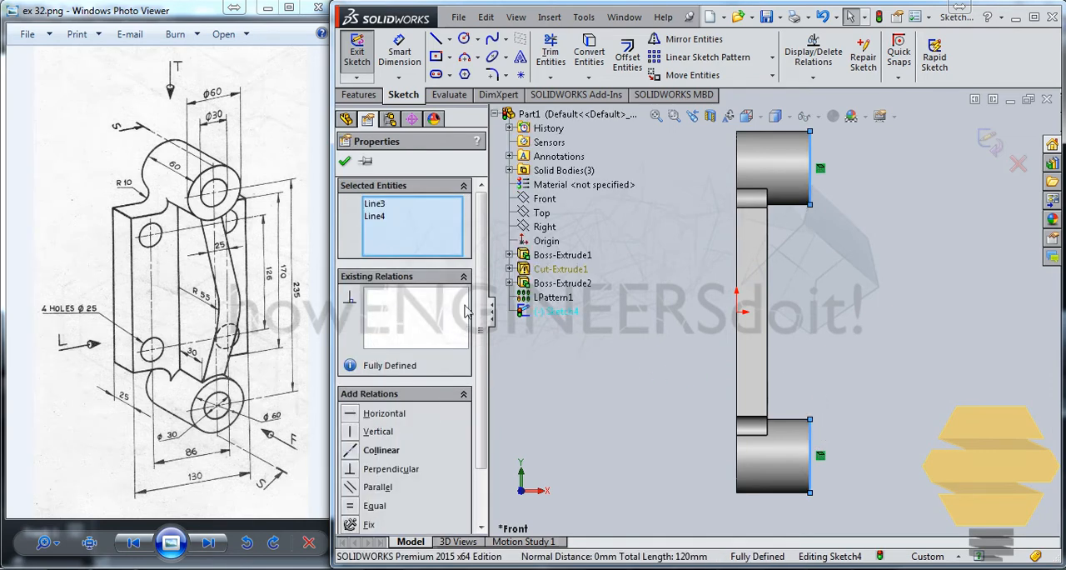
pyautogui.scroll(-2, 486, 366)
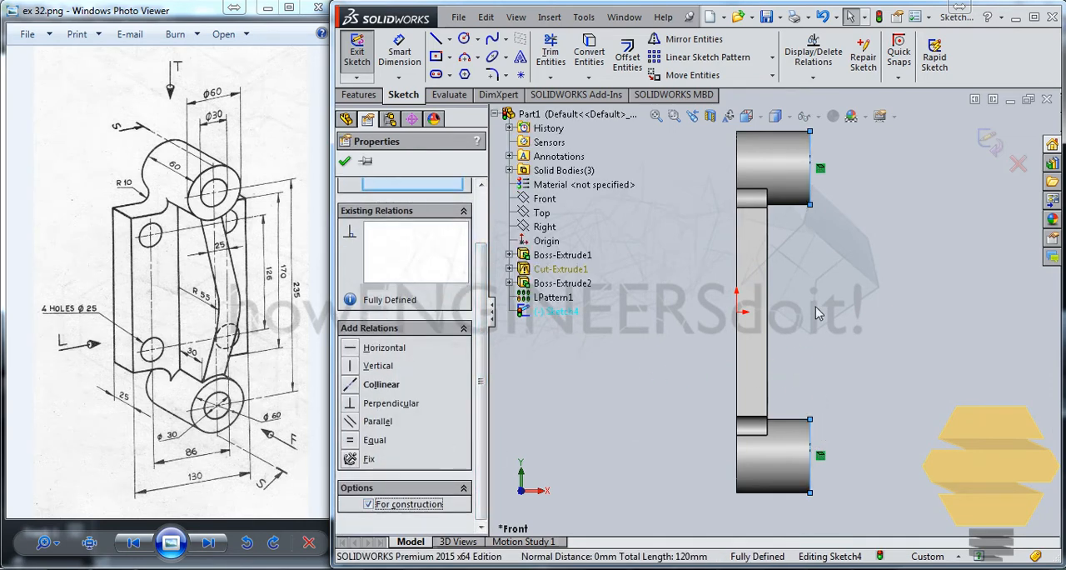
pyautogui.click(834, 261)
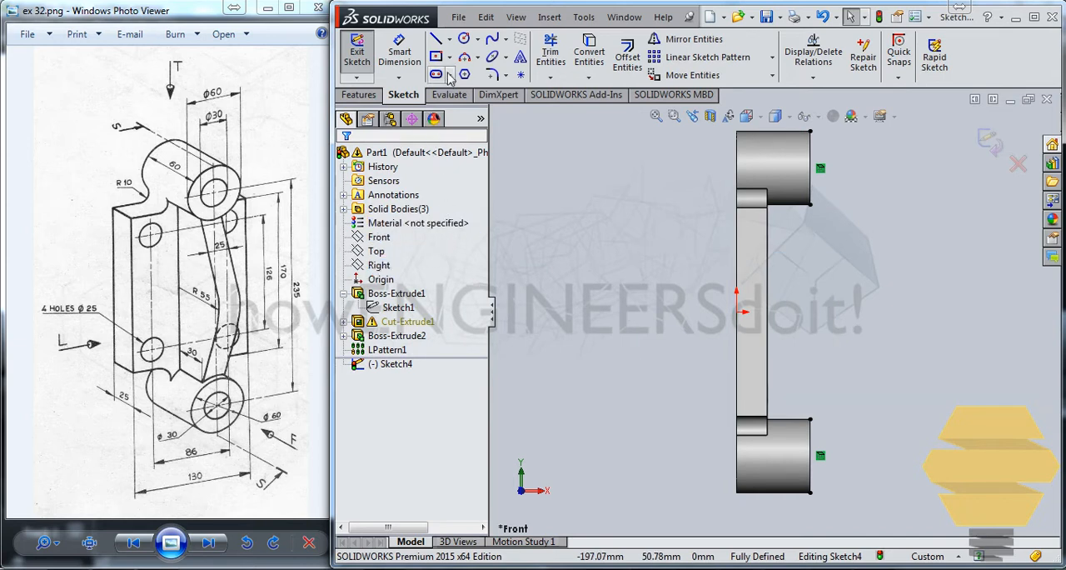
# Step: Sketch a circle about 43 mm in diameter, centred level with the origin just outside the plate's boss-side face
pyautogui.click(464, 38)
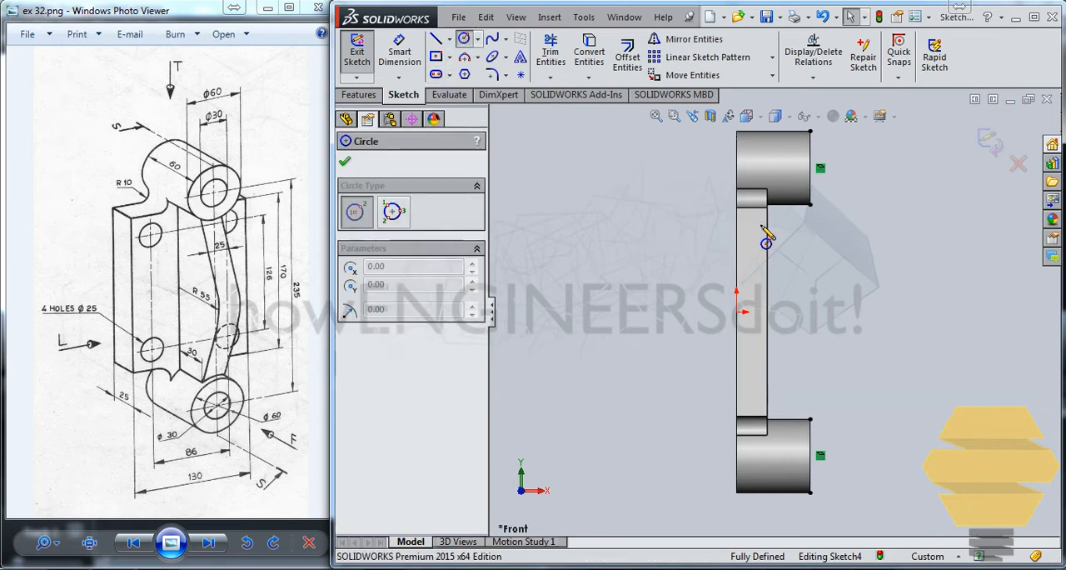
pyautogui.click(784, 311)
pyautogui.click(804, 297)
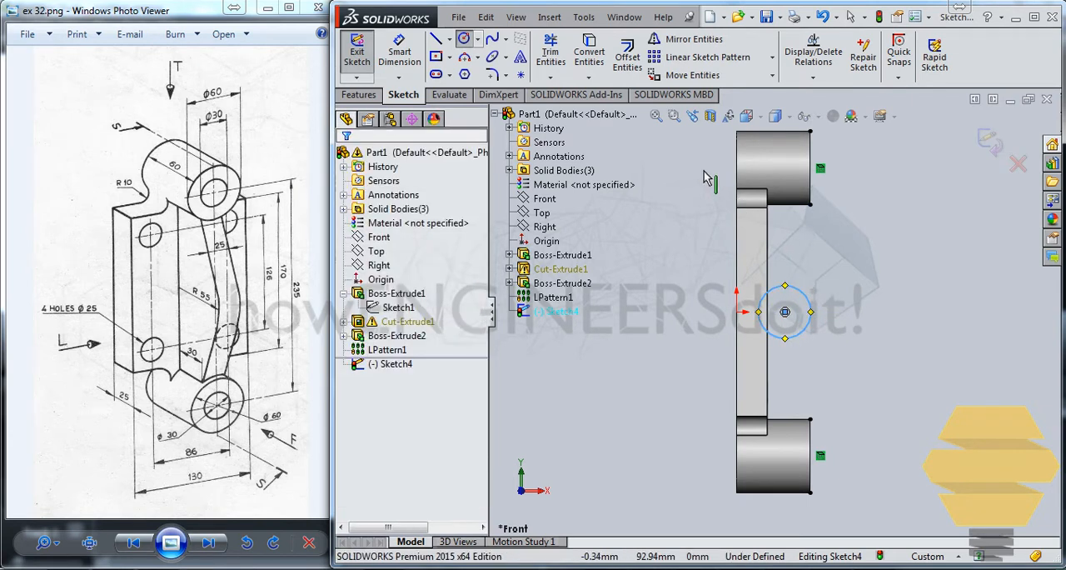
pyautogui.press('Escape')
# Step: Dimension the circle's diameter as 110 mm
pyautogui.click(399, 51)
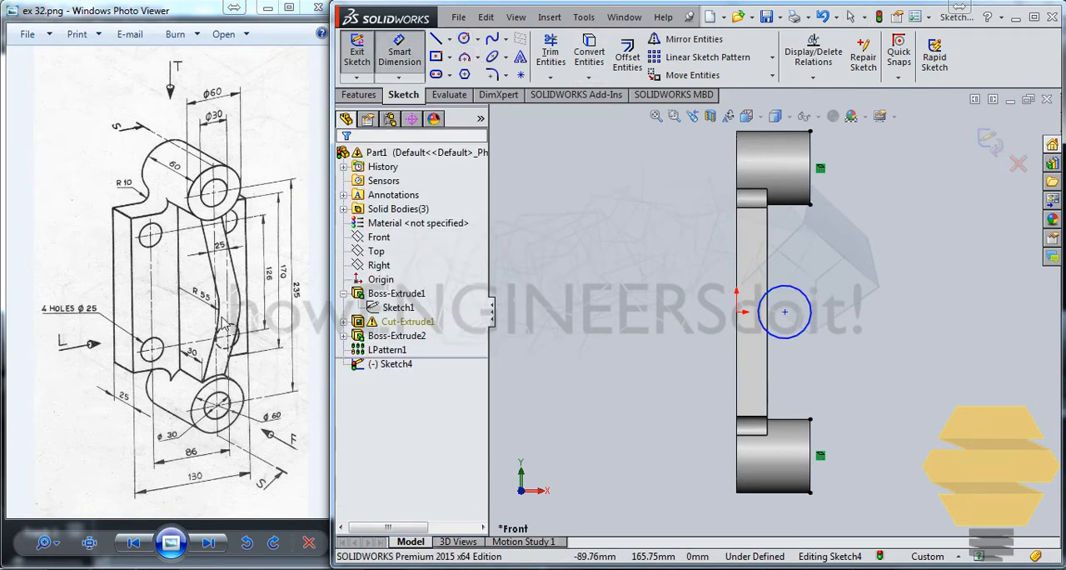
pyautogui.click(806, 302)
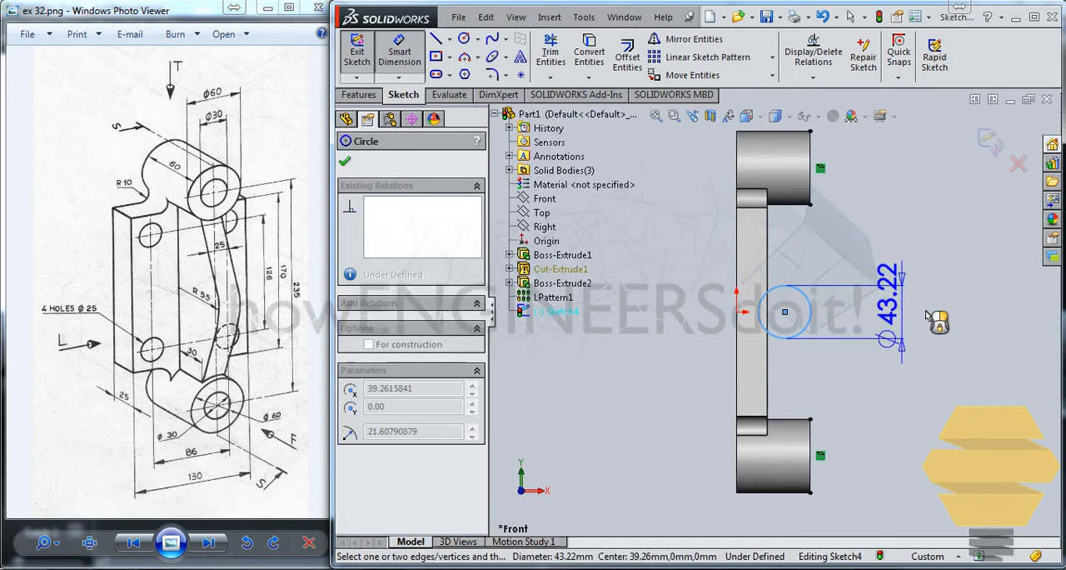
pyautogui.click(966, 323)
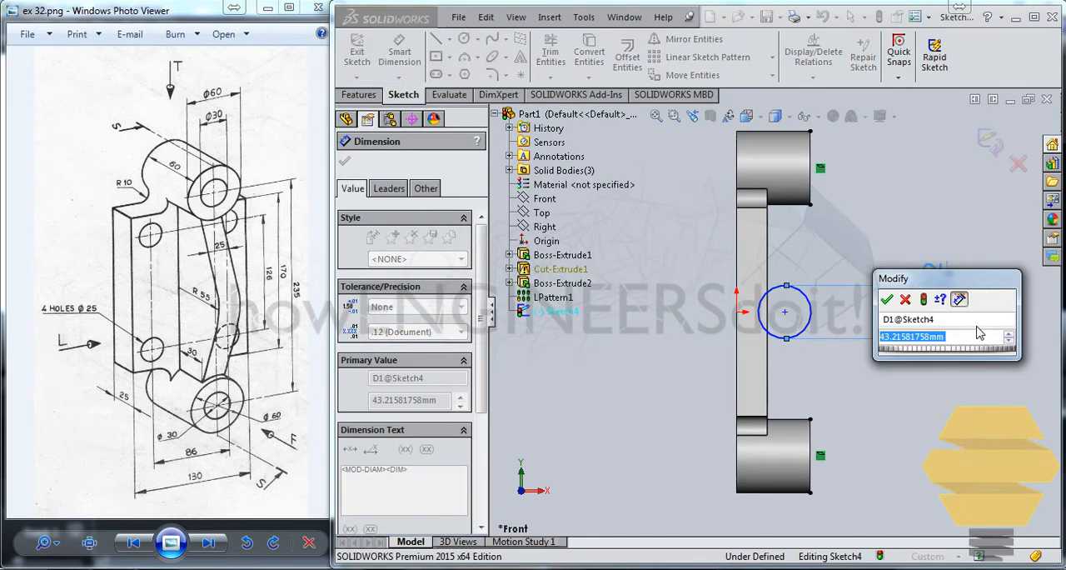
pyautogui.write('110')
pyautogui.press('Return')
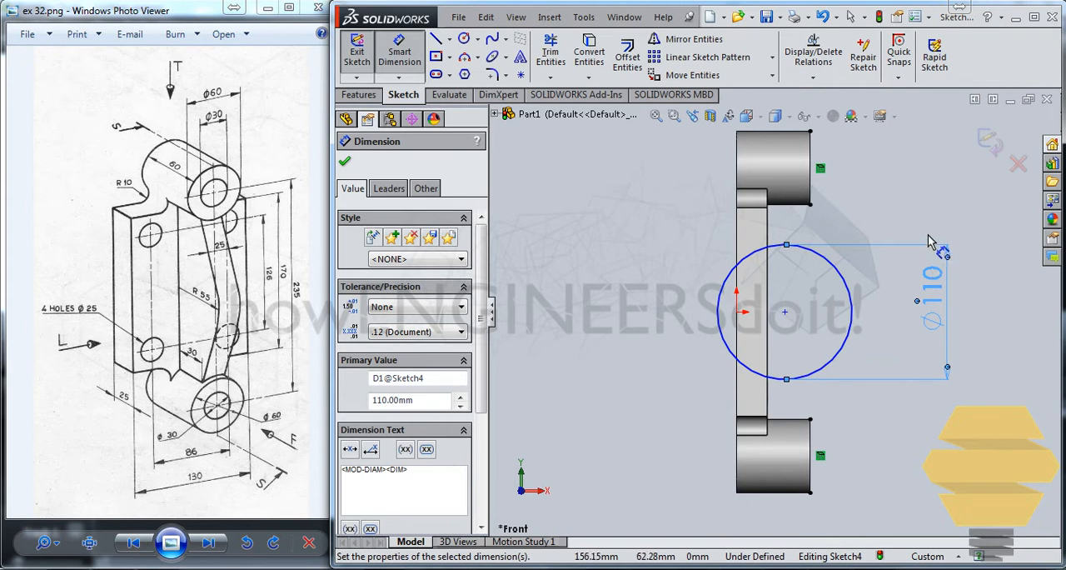
# Step: Sketch a slanted line from the upper boss's lower outer corner down past the outer side of the circle
pyautogui.click(435, 40)
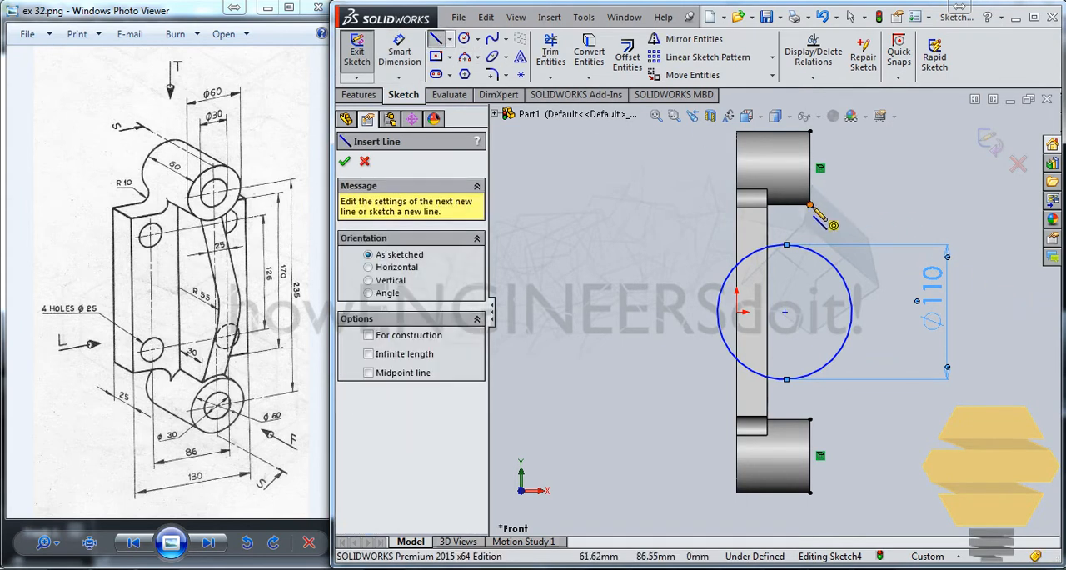
pyautogui.moveTo(811, 204); pyautogui.dragTo(912, 344)
pyautogui.press('Escape')
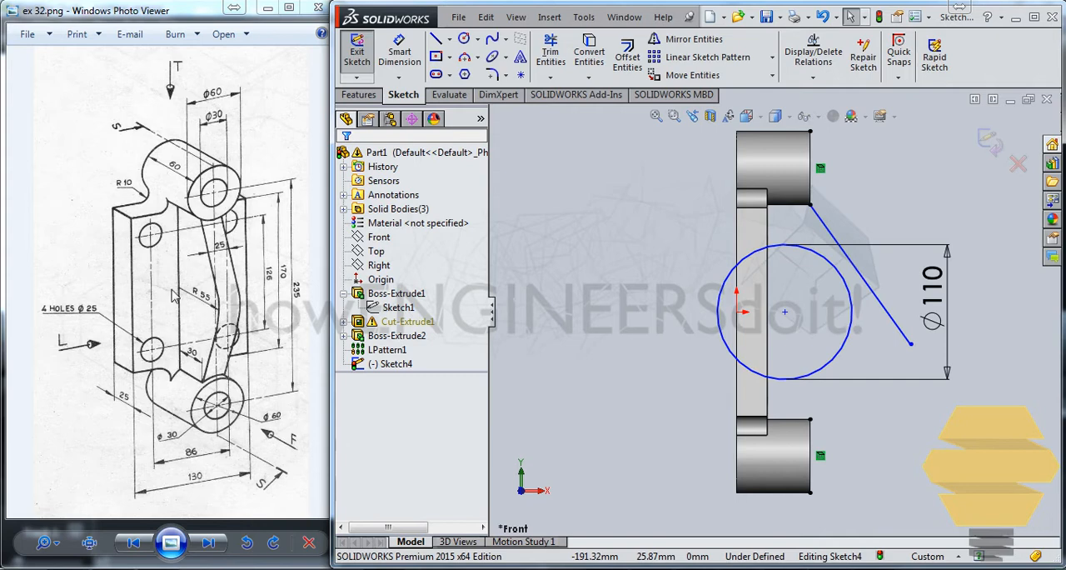
# Step: Make the circle's centre coincident with the plate's boss-side face edge
pyautogui.click(784, 312)
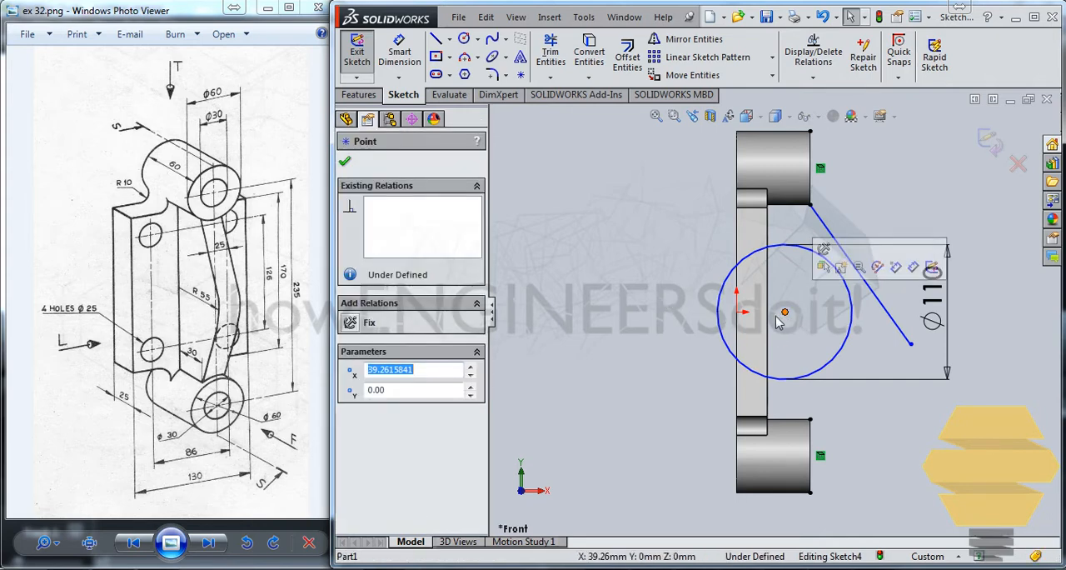
pyautogui.keyDown('ctrl'); pyautogui.click(768, 320); pyautogui.keyUp('ctrl')
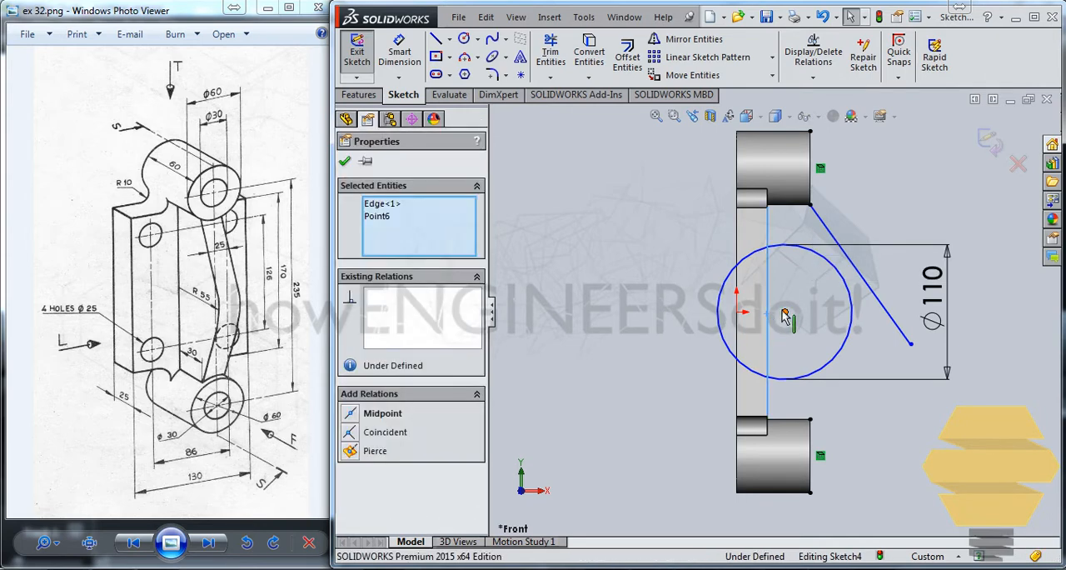
pyautogui.click(355, 433)
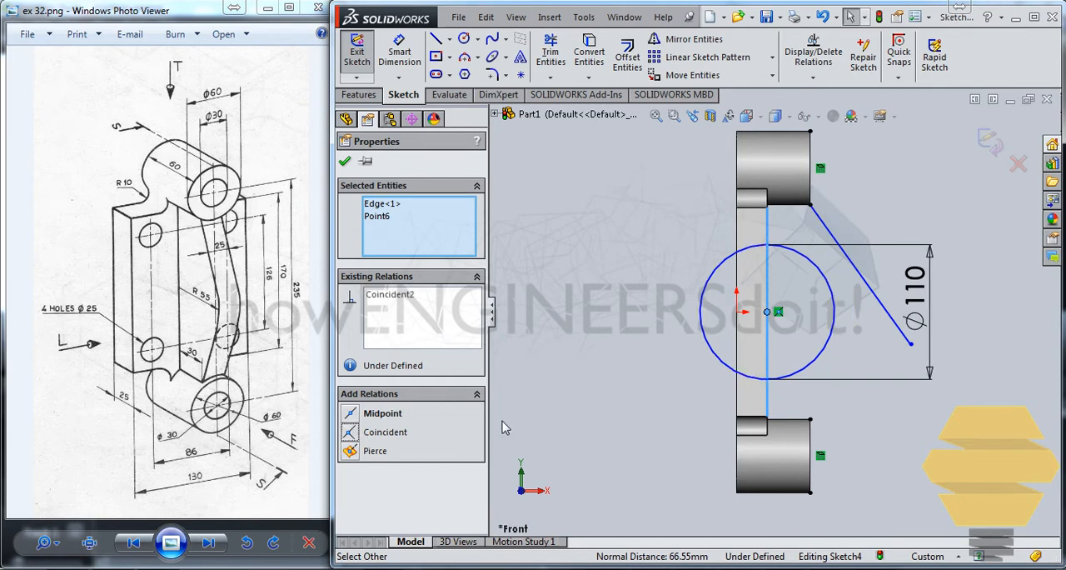
pyautogui.click(855, 289)
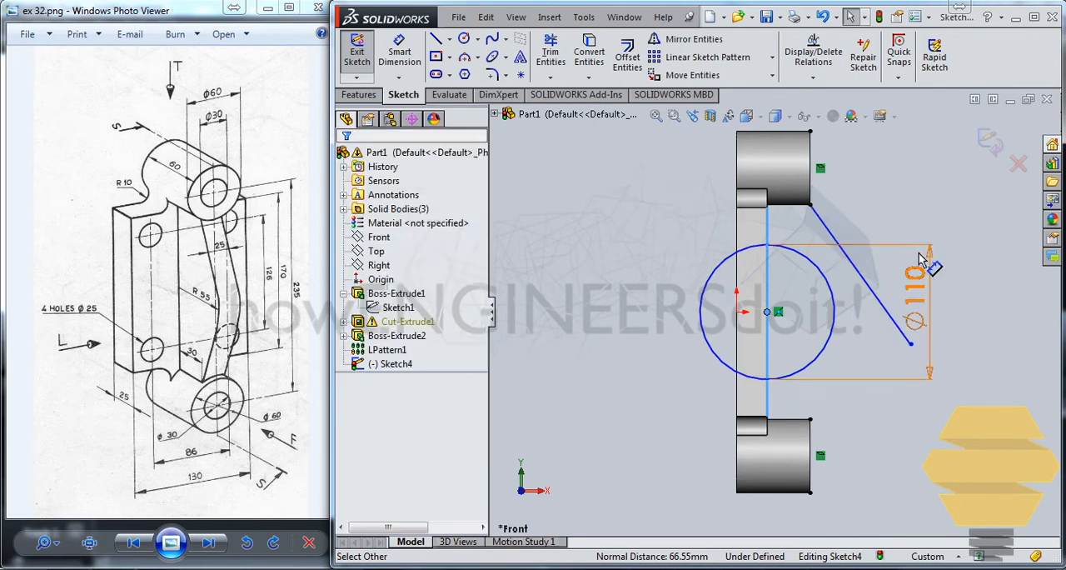
# Step: Add a tangent relation between the circle and the slanted line
pyautogui.click(833, 275)
pyautogui.keyDown('ctrl'); pyautogui.click(851, 267); pyautogui.keyUp('ctrl')
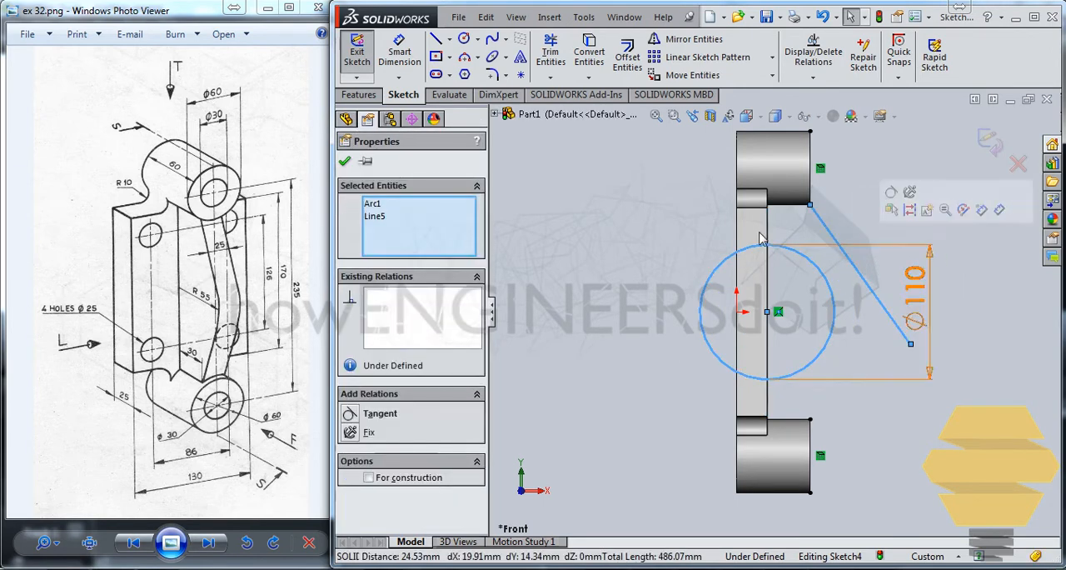
pyautogui.click(349, 413)
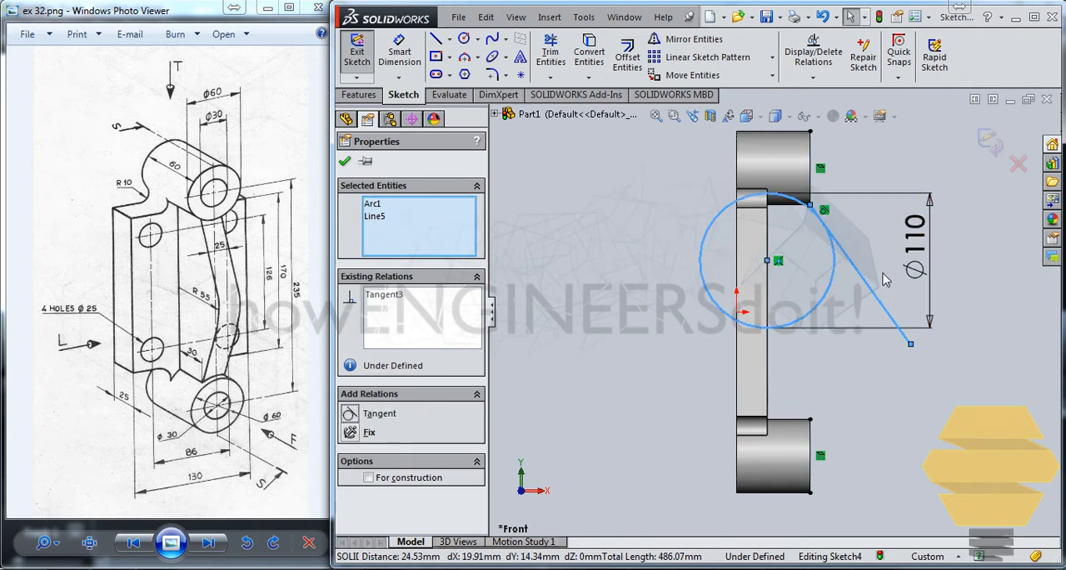
pyautogui.click(791, 279)
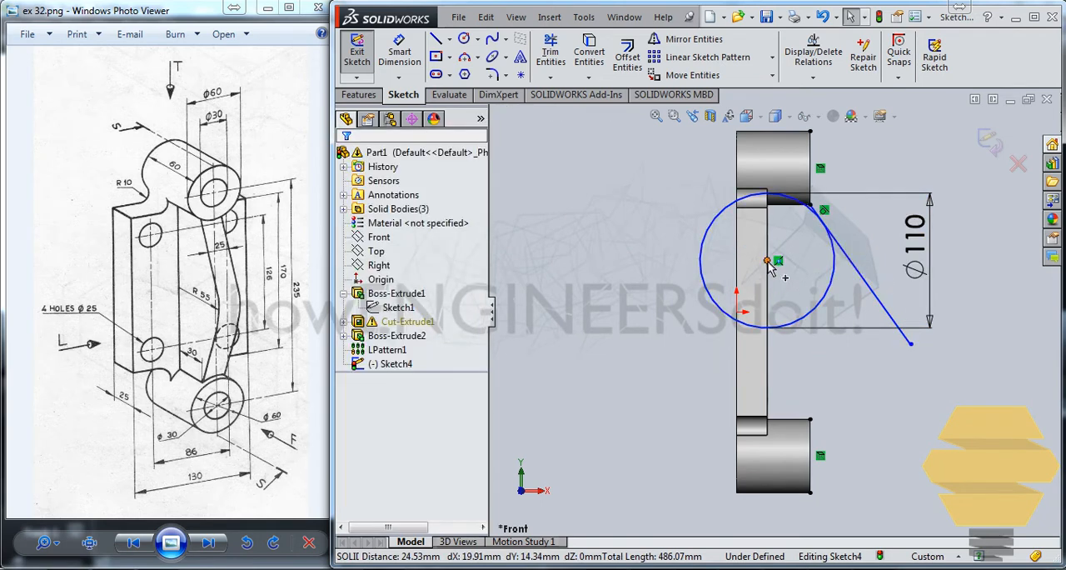
# Step: Constrain the circle's centre to the midpoint of the plate's boss-side face edge
pyautogui.click(767, 261)
pyautogui.keyDown('ctrl'); pyautogui.click(767, 358); pyautogui.keyUp('ctrl')
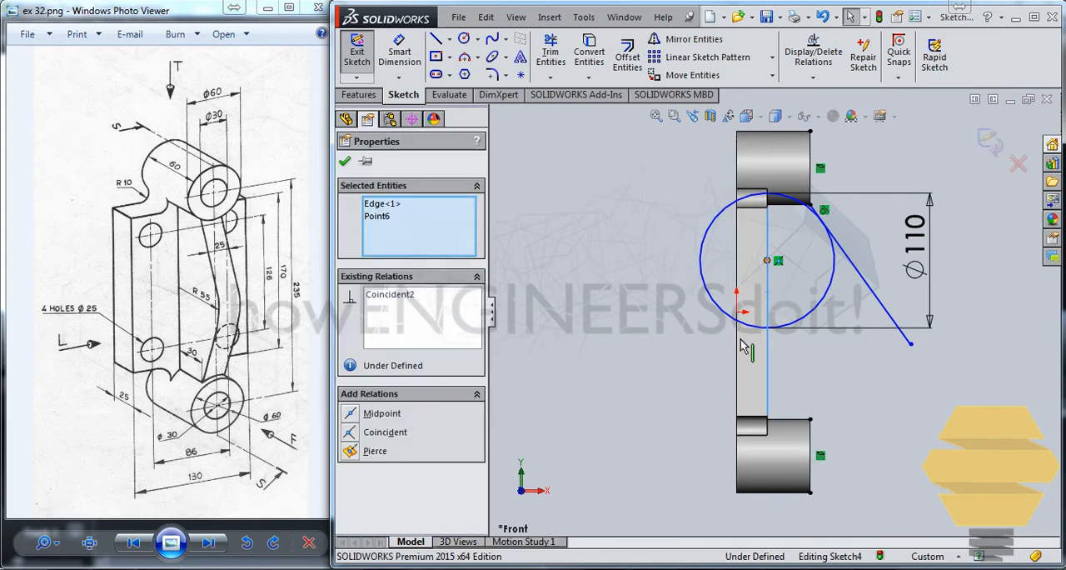
pyautogui.click(351, 413)
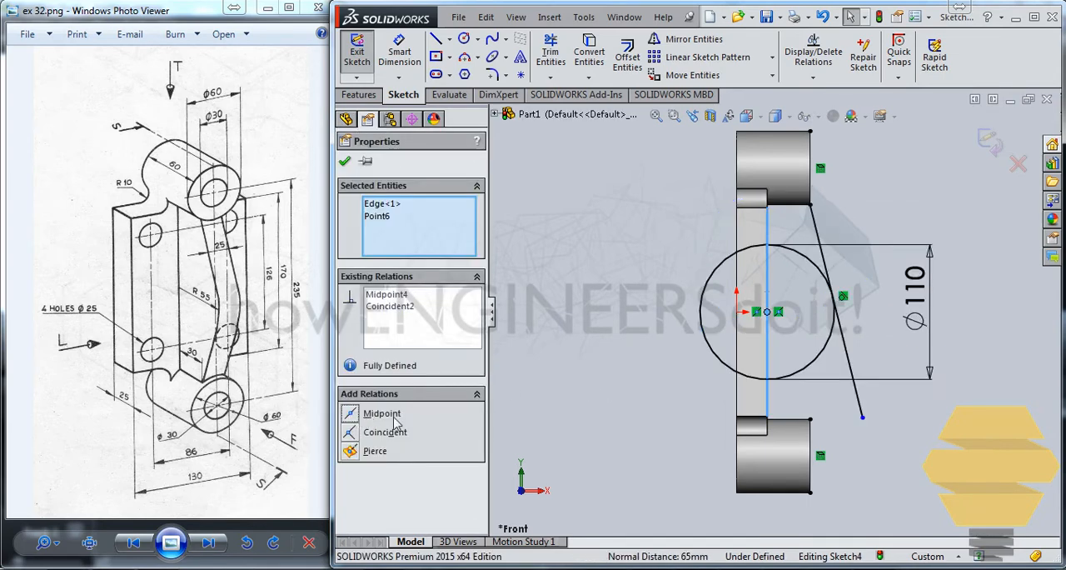
pyautogui.click(344, 161)
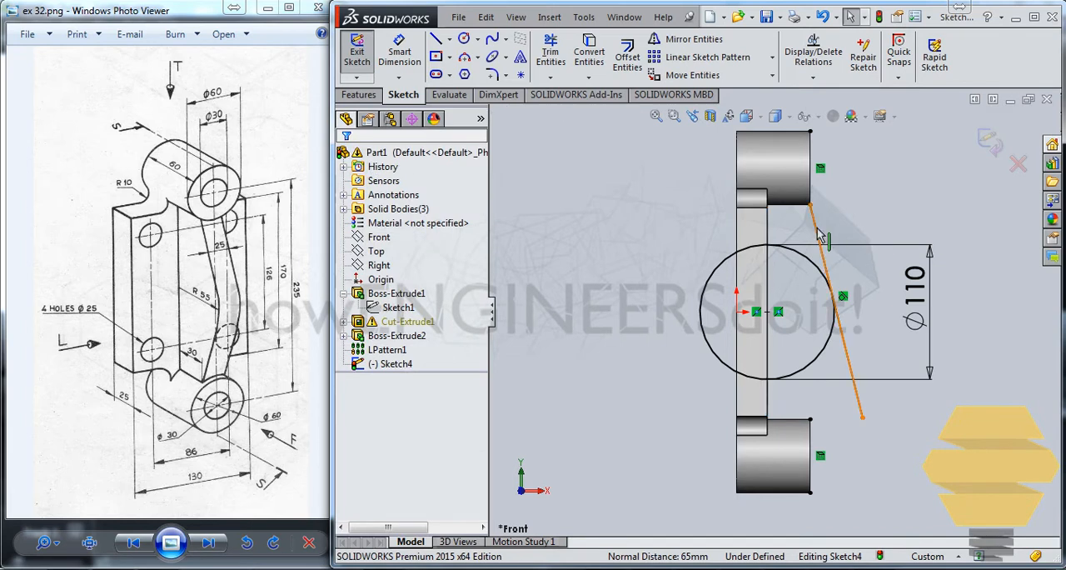
# Step: Trim the slanted line's excess below its tangent point with the circle
pyautogui.click(833, 274)
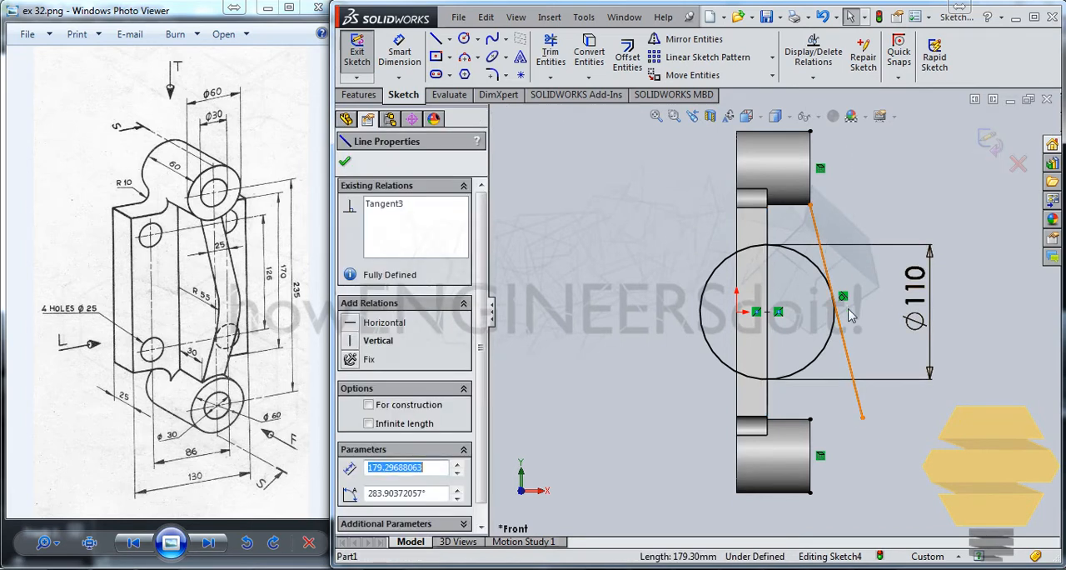
pyautogui.click(824, 212)
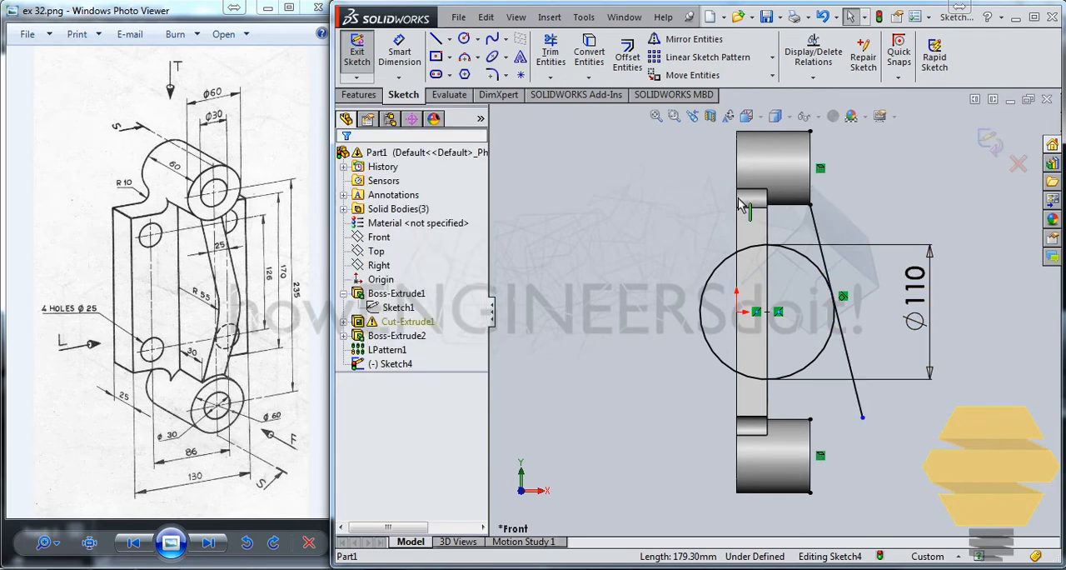
pyautogui.click(550, 52)
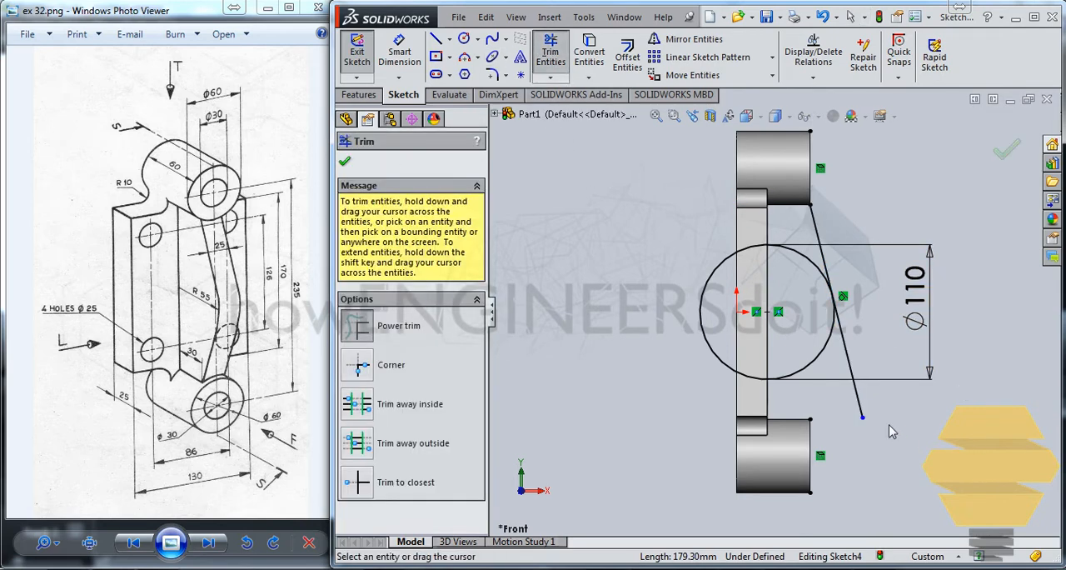
pyautogui.moveTo(858, 414); pyautogui.dragTo(887, 314)
pyautogui.press('Escape')
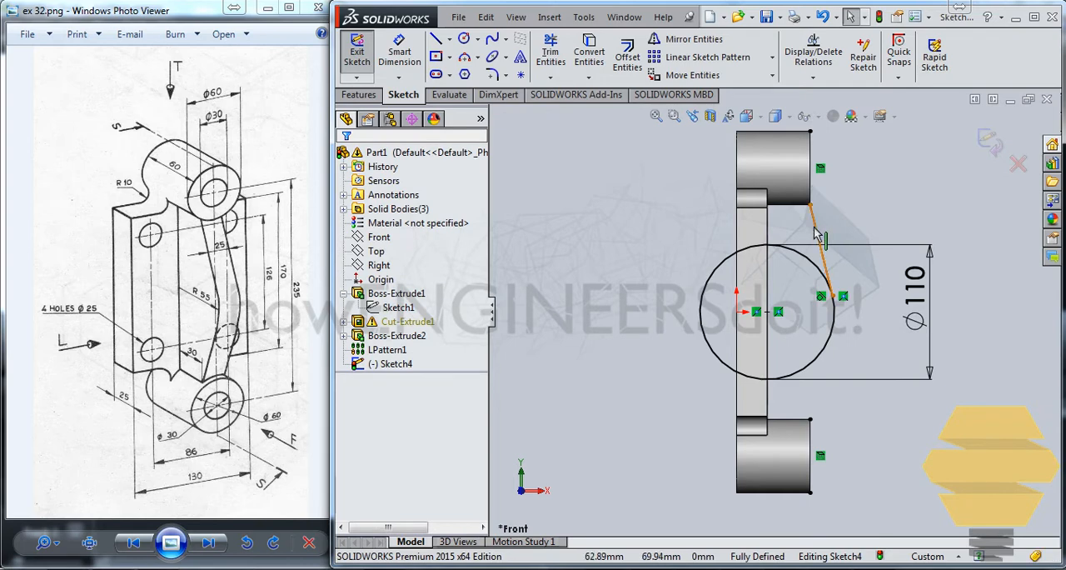
# Step: Sketch a construction centreline about 203 mm long from the origin out past the circle and make it horizontal
pyautogui.click(821, 243)
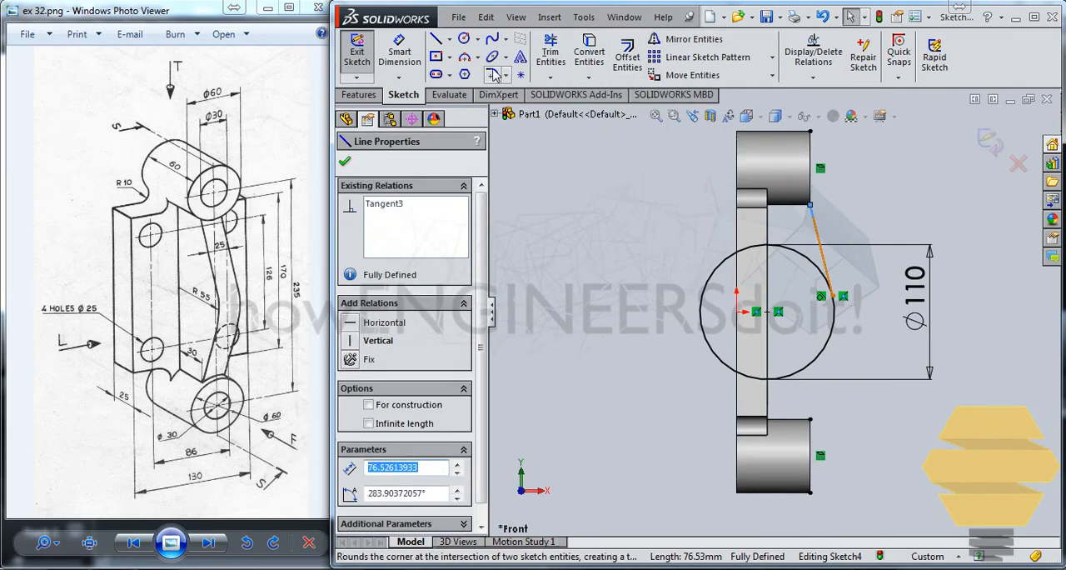
pyautogui.click(449, 38)
pyautogui.click(471, 73)
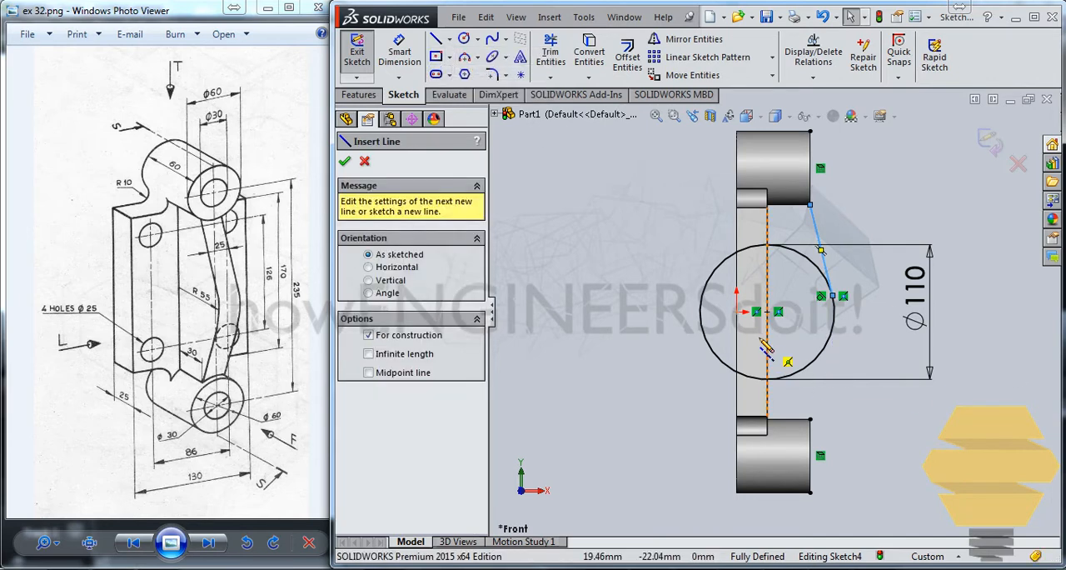
pyautogui.click(736, 313)
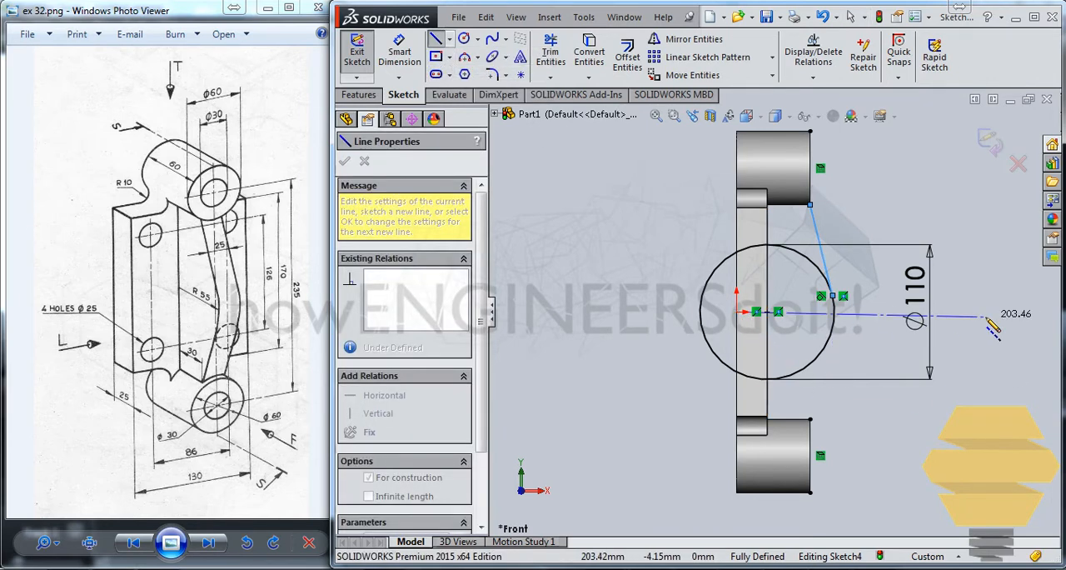
pyautogui.click(986, 316)
pyautogui.press('Escape')
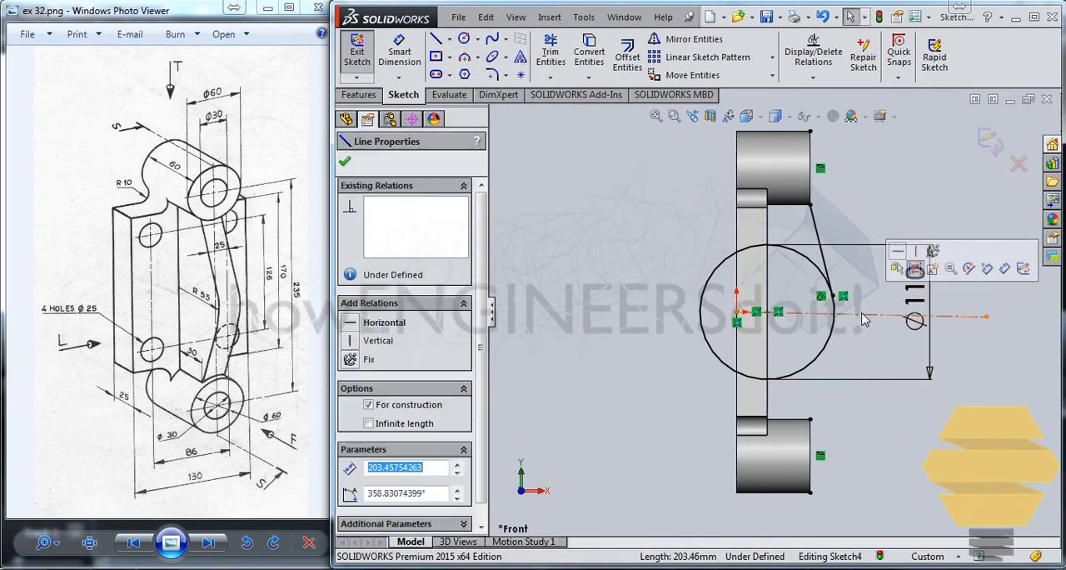
pyautogui.click(881, 314)
pyautogui.click(897, 250)
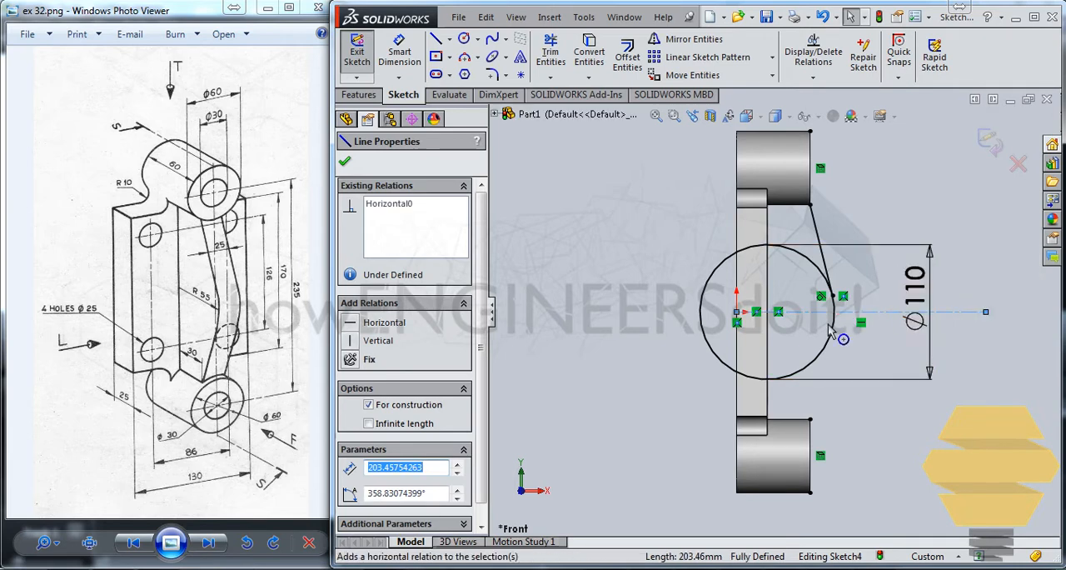
# Step: Mirror the slanted tangent line about the horizontal centreline
pyautogui.click(807, 297)
pyautogui.click(817, 226)
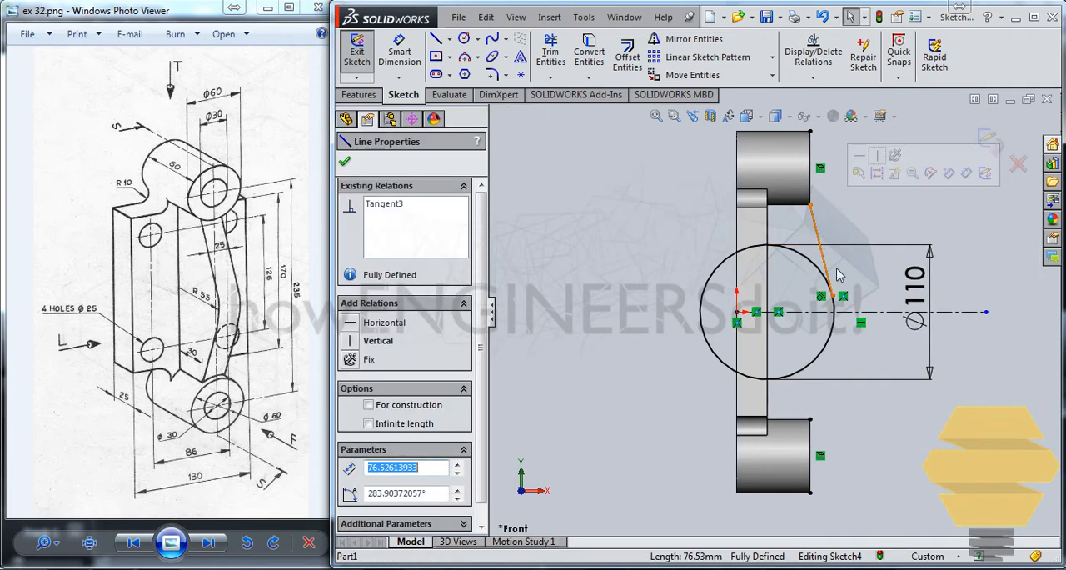
pyautogui.click(691, 39)
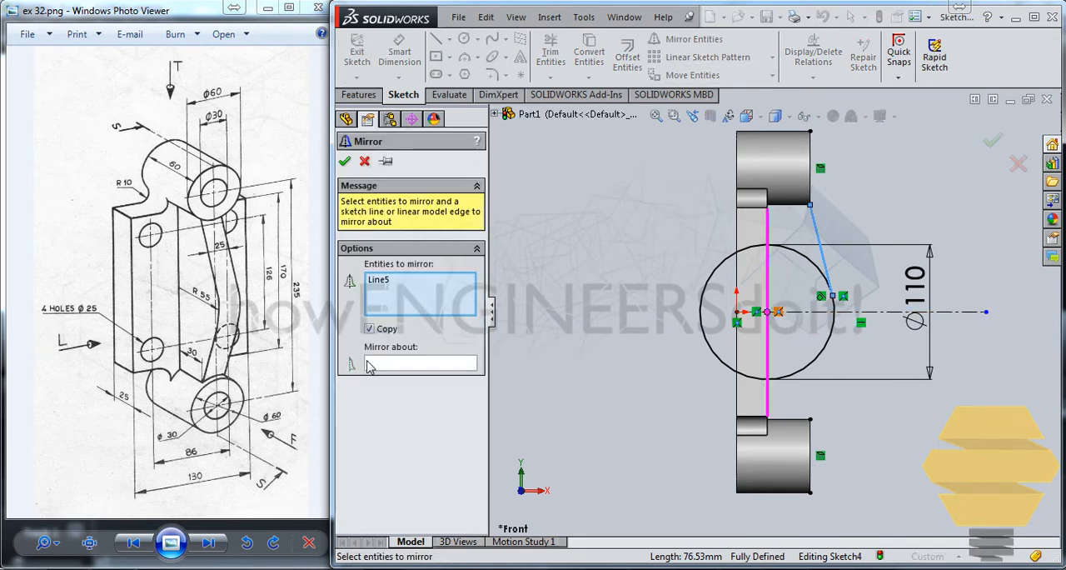
pyautogui.click(850, 312)
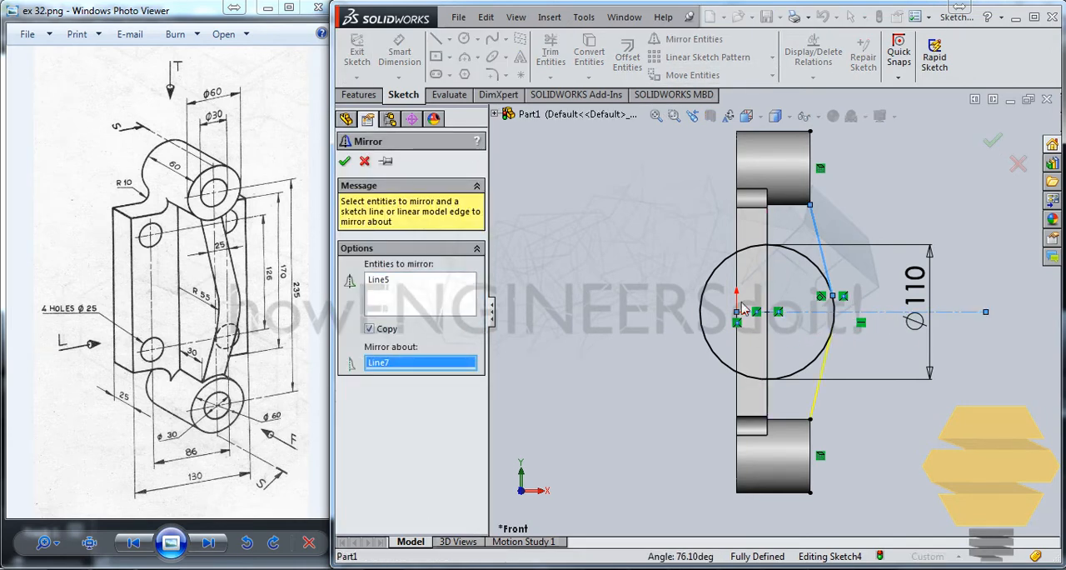
pyautogui.click(993, 142)
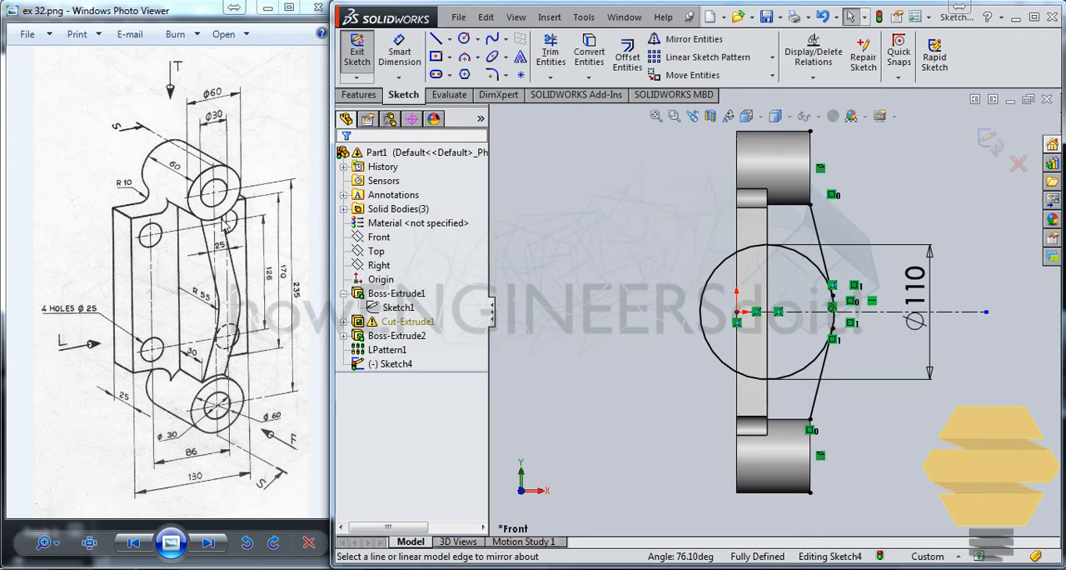
# Step: Convert the plate's boss-side edge into the sketch and draw a horizontal line about 139 mm long from the upper boss's lower outer corner across it
pyautogui.click(768, 406)
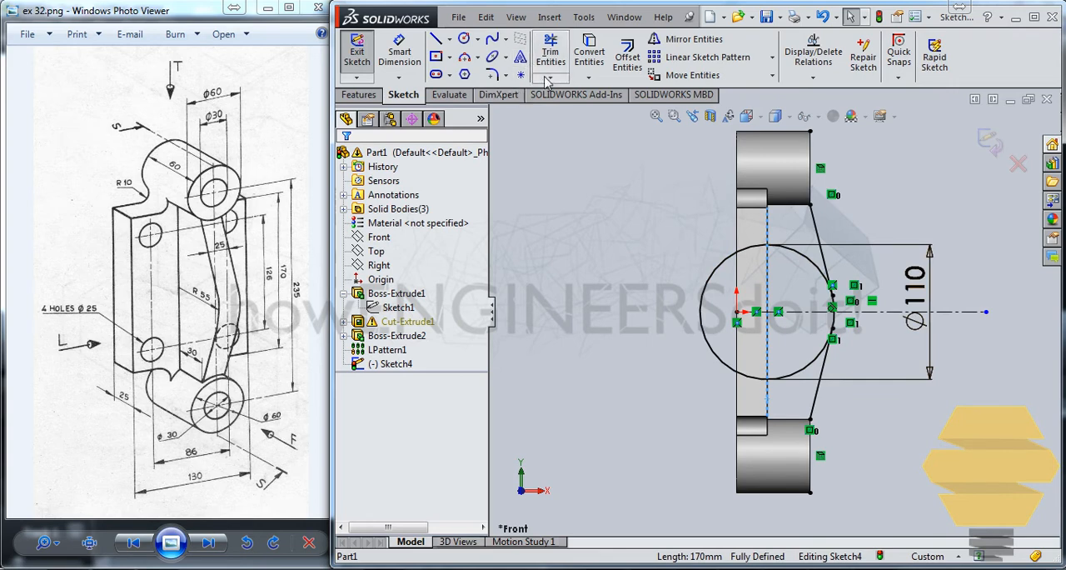
pyautogui.click(589, 54)
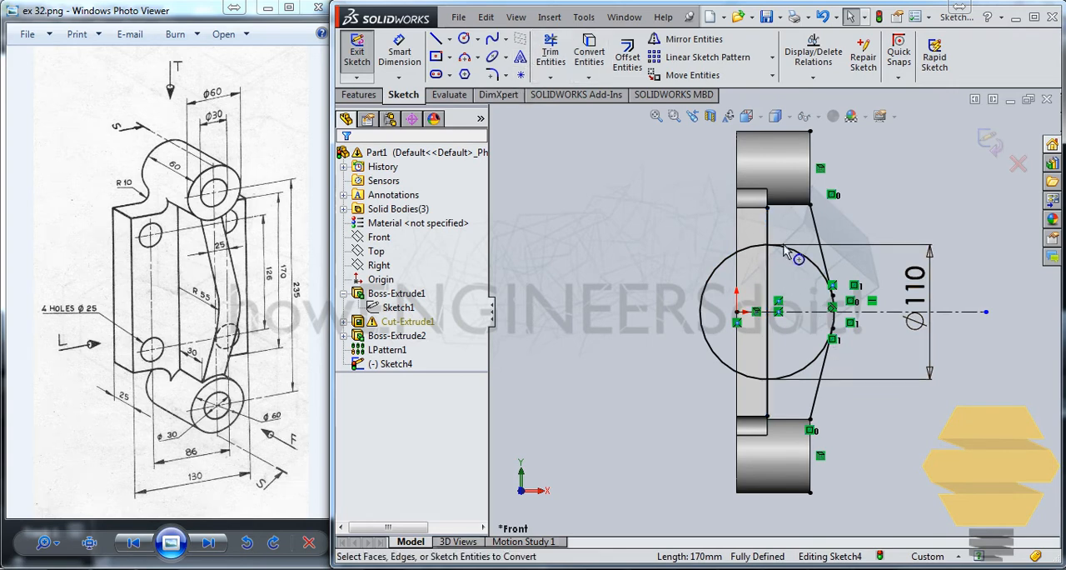
pyautogui.click(434, 38)
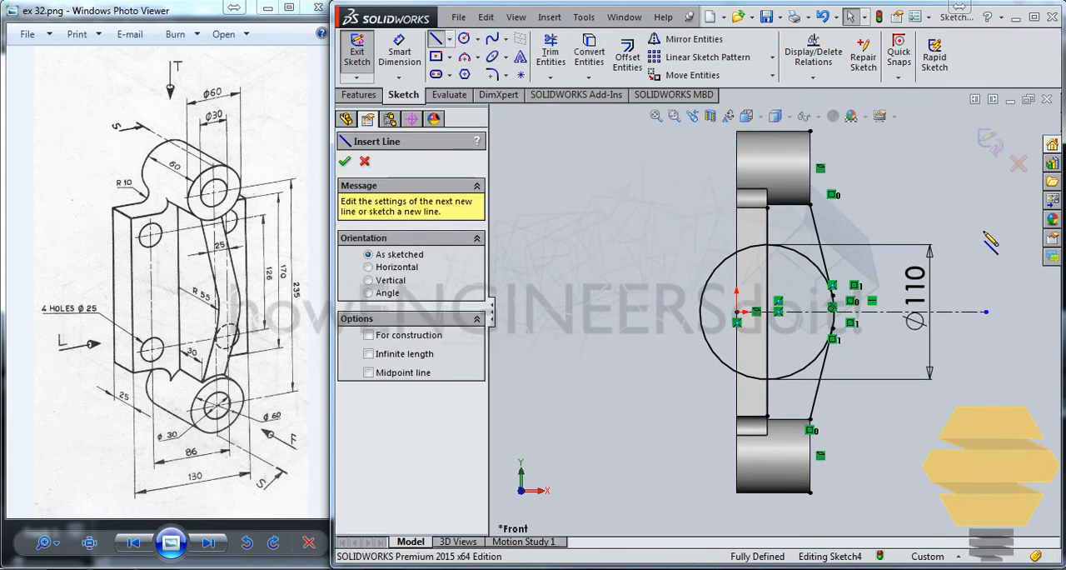
pyautogui.click(810, 204)
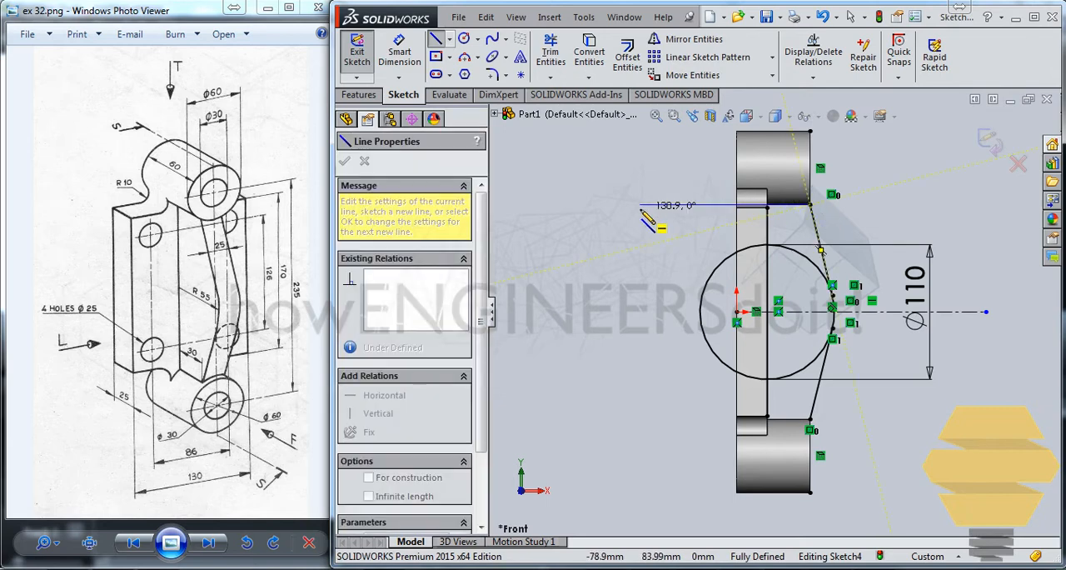
pyautogui.click(639, 204)
pyautogui.press('Escape')
pyautogui.press('Escape')
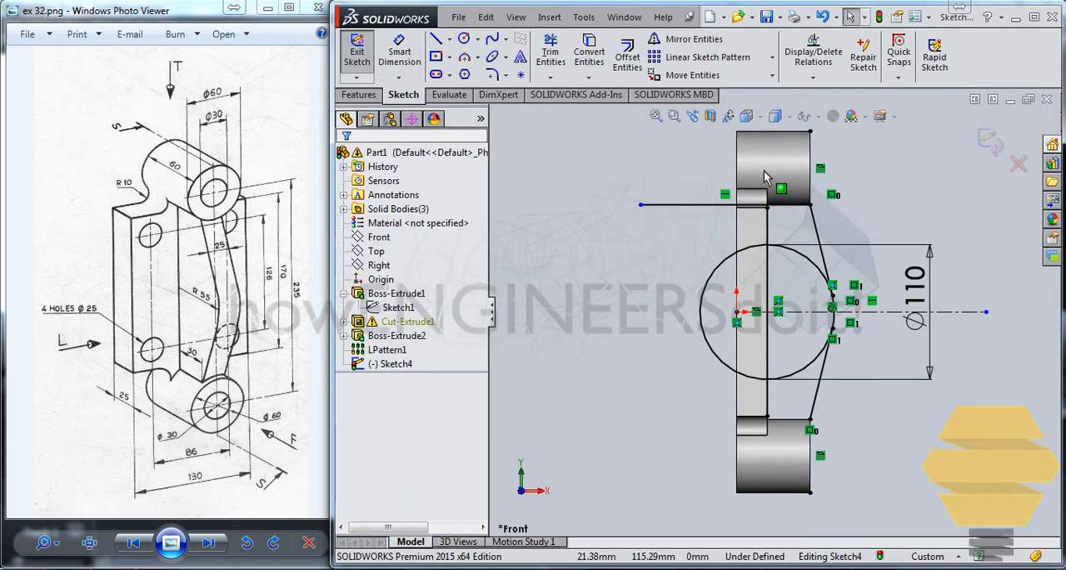
# Step: Extend the converted edge line up to the horizontal line and trim the horizontal line's excess beyond the plate face
pyautogui.click(550, 77)
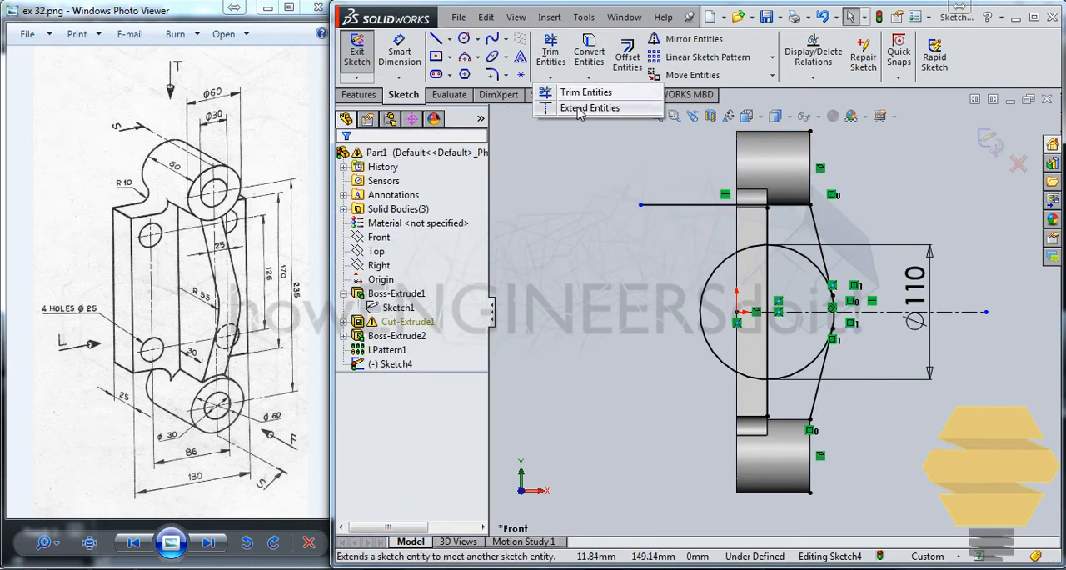
pyautogui.click(602, 90)
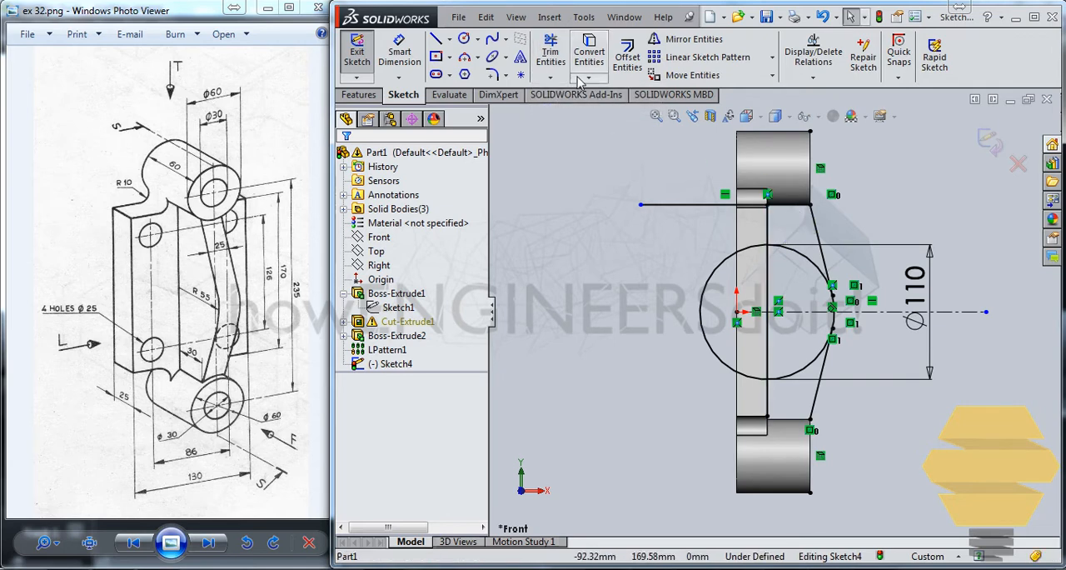
pyautogui.moveTo(675, 225); pyautogui.dragTo(705, 190)
pyautogui.press('Escape')
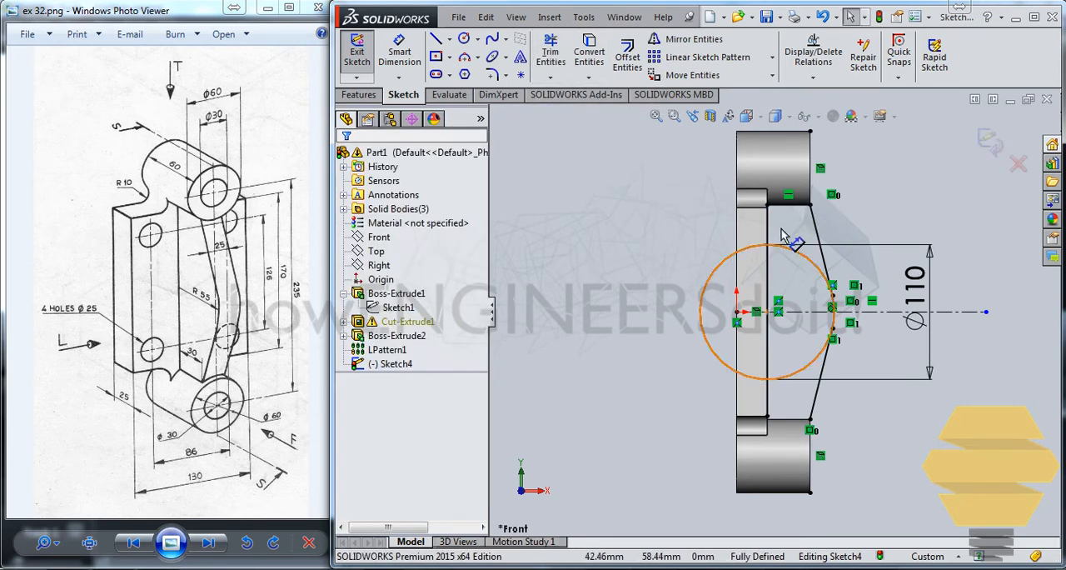
# Step: Mirror the short horizontal line under the upper boss about the centreline, keeping the centreline out of the mirrored entities
pyautogui.click(788, 205)
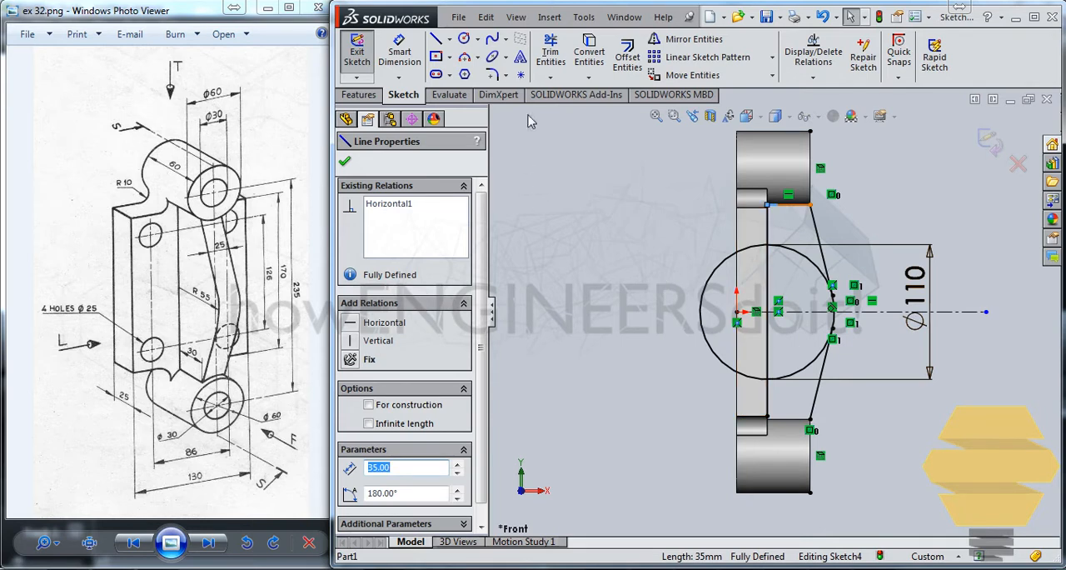
pyautogui.click(689, 45)
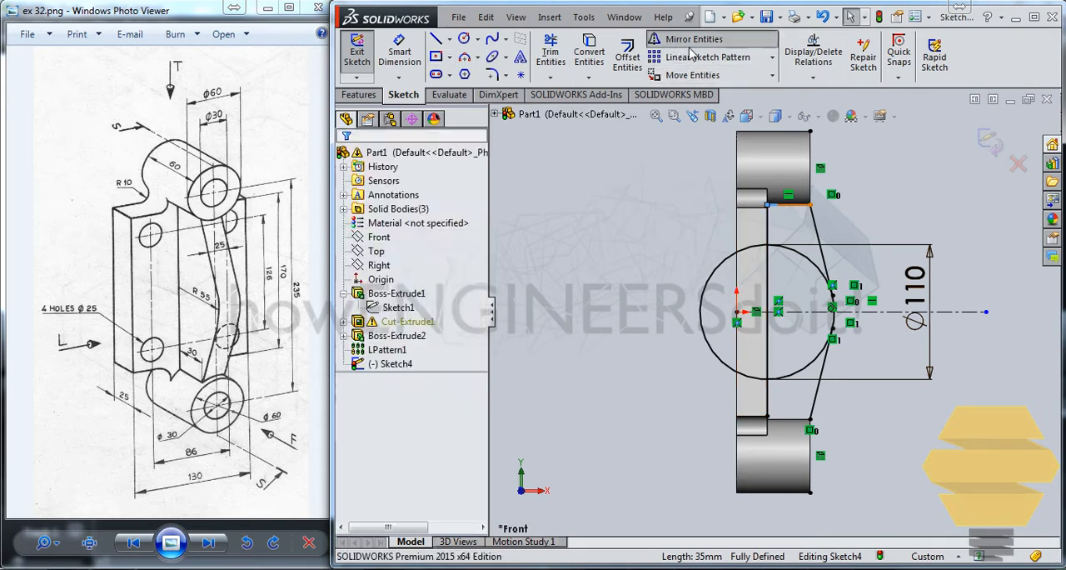
pyautogui.click(866, 311)
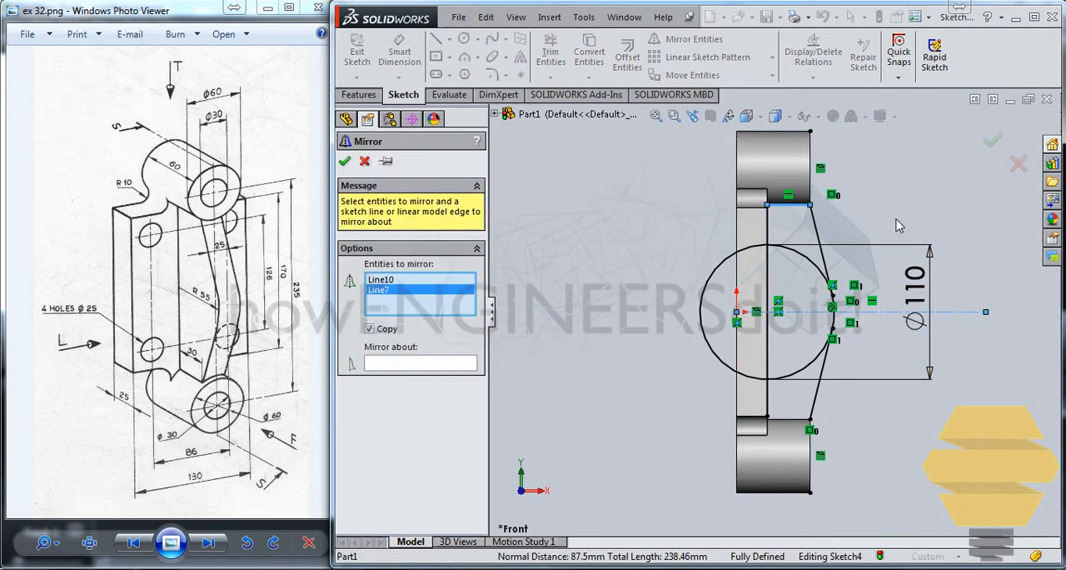
pyautogui.rightClick(411, 293)
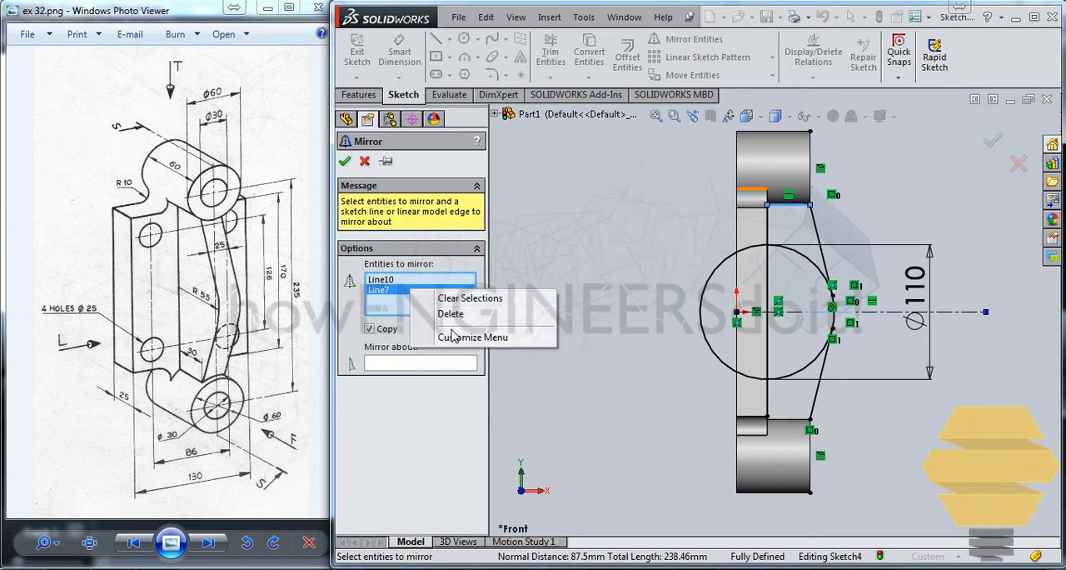
pyautogui.click(479, 314)
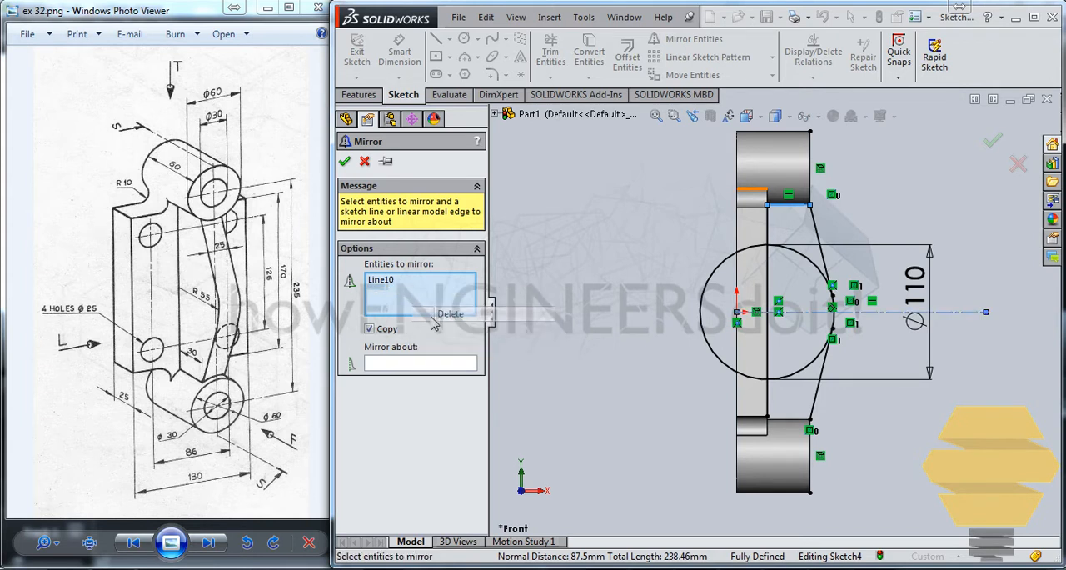
pyautogui.click(805, 311)
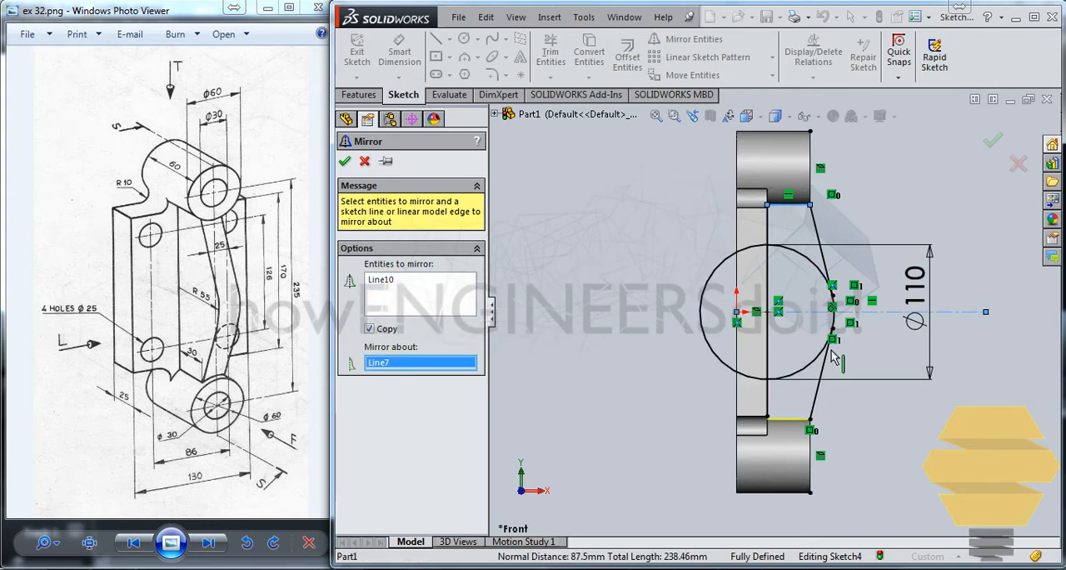
pyautogui.click(347, 161)
# Step: Extend the lower end of the converted plate edge line to the mirrored horizontal line at the lower boss
pyautogui.click(551, 80)
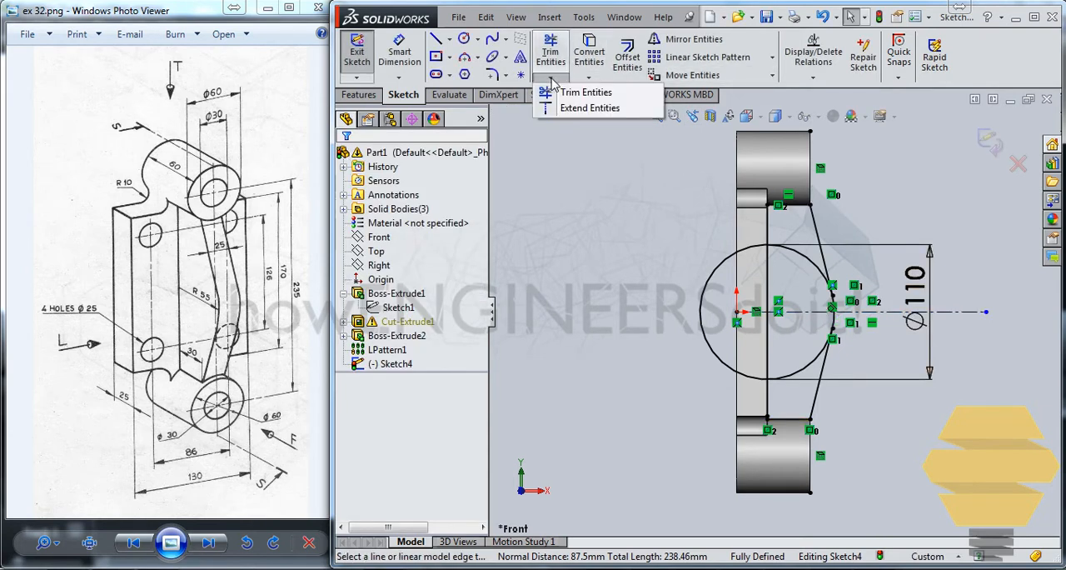
pyautogui.click(585, 93)
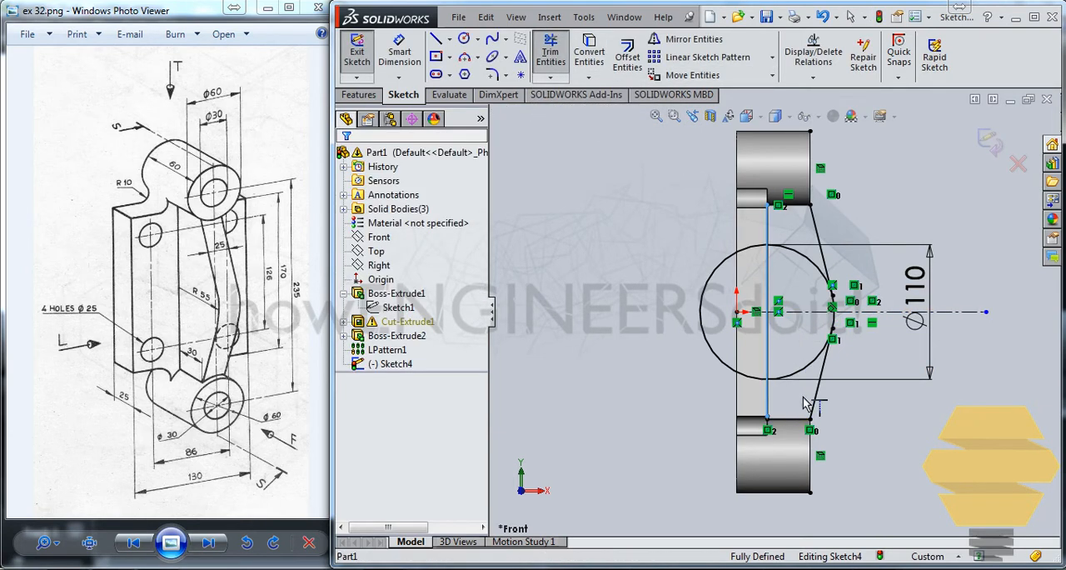
pyautogui.press('Escape')
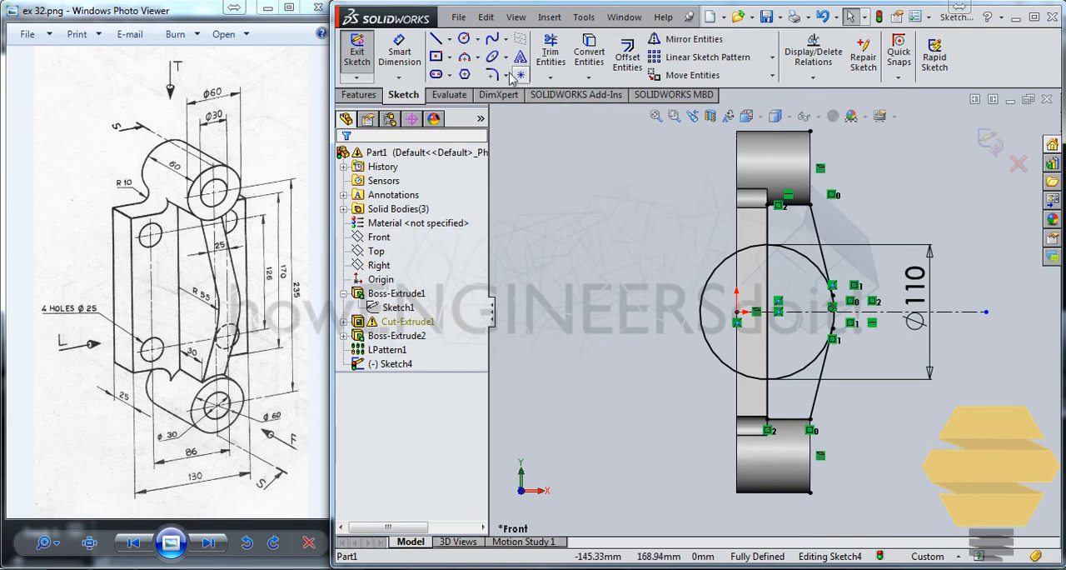
# Step: Trim the 110 mm circle down to the short outer arc between the two slanted tangent lines
pyautogui.click(551, 51)
pyautogui.click(723, 263)
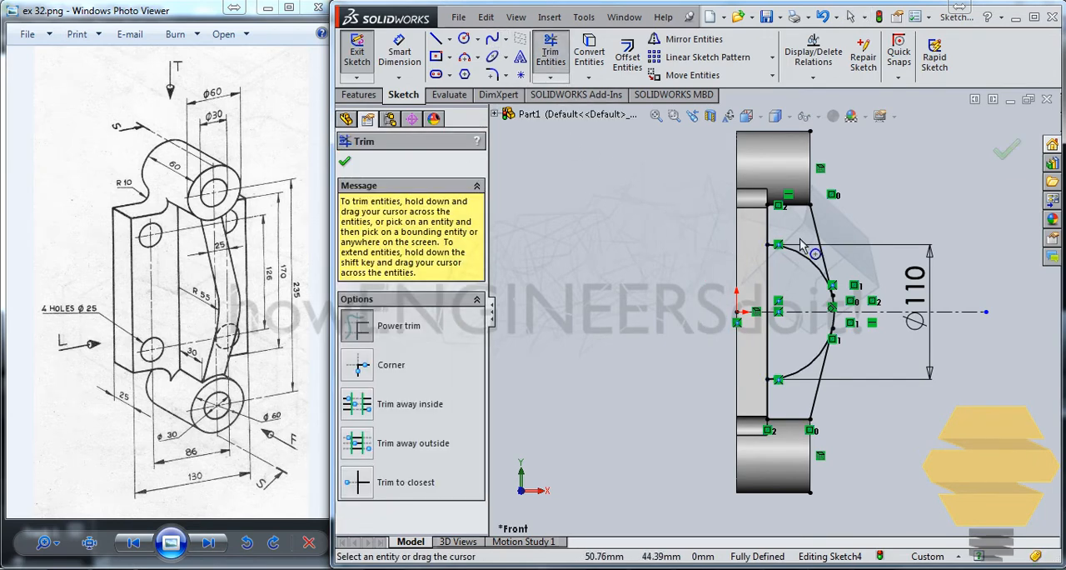
pyautogui.moveTo(801, 244); pyautogui.dragTo(796, 386)
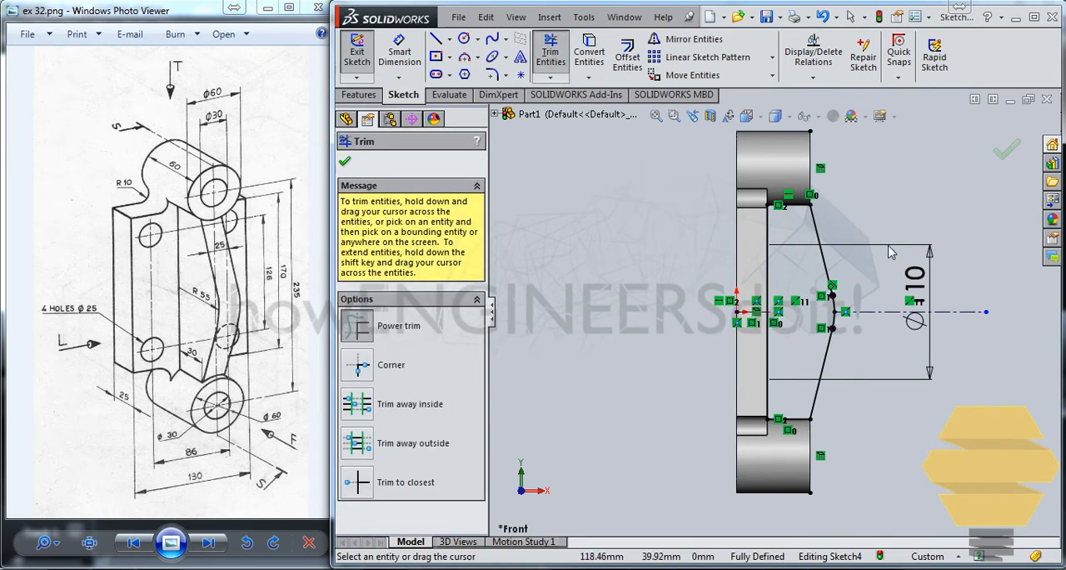
pyautogui.press('Escape')
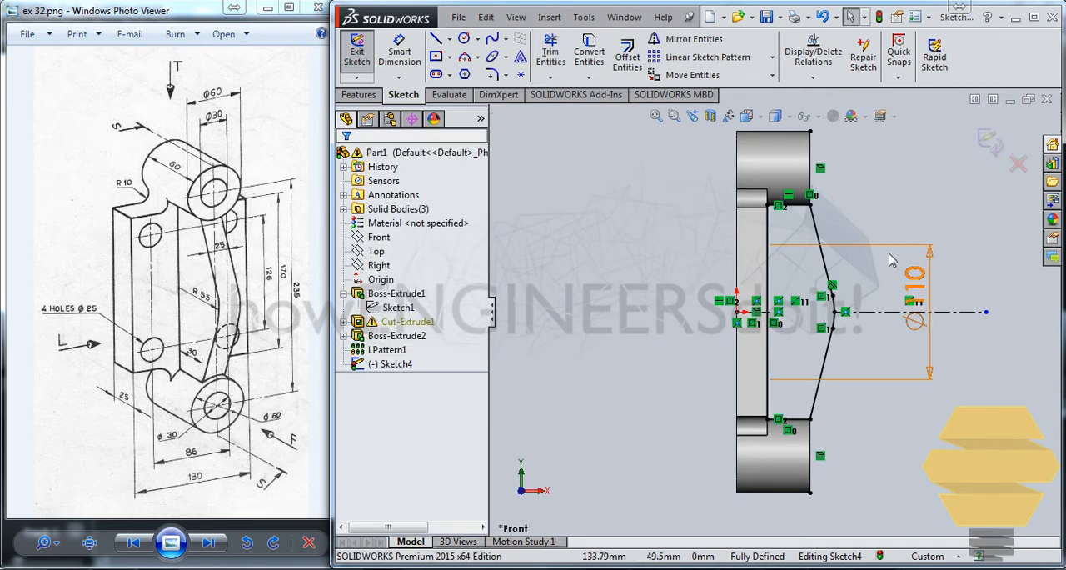
# Step: Exit the rib profile sketch and dismiss the rebuild warning list
pyautogui.click(990, 142)
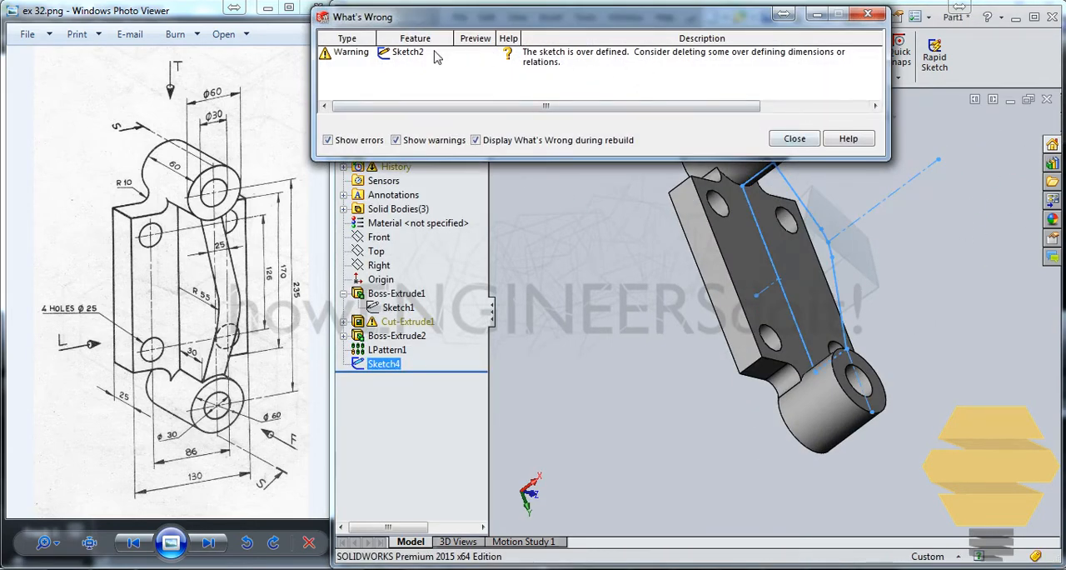
pyautogui.click(403, 55)
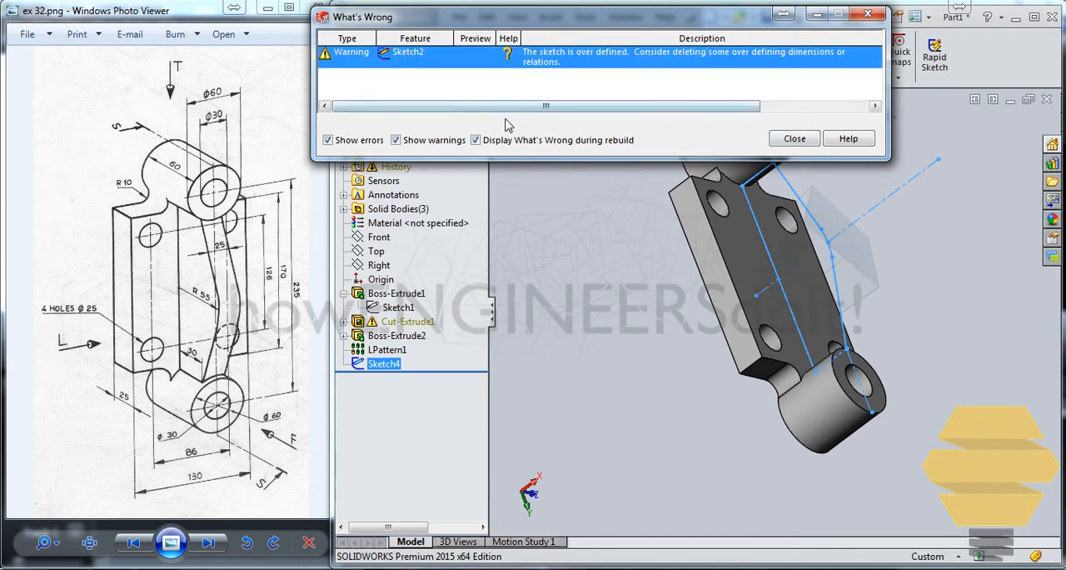
pyautogui.click(794, 139)
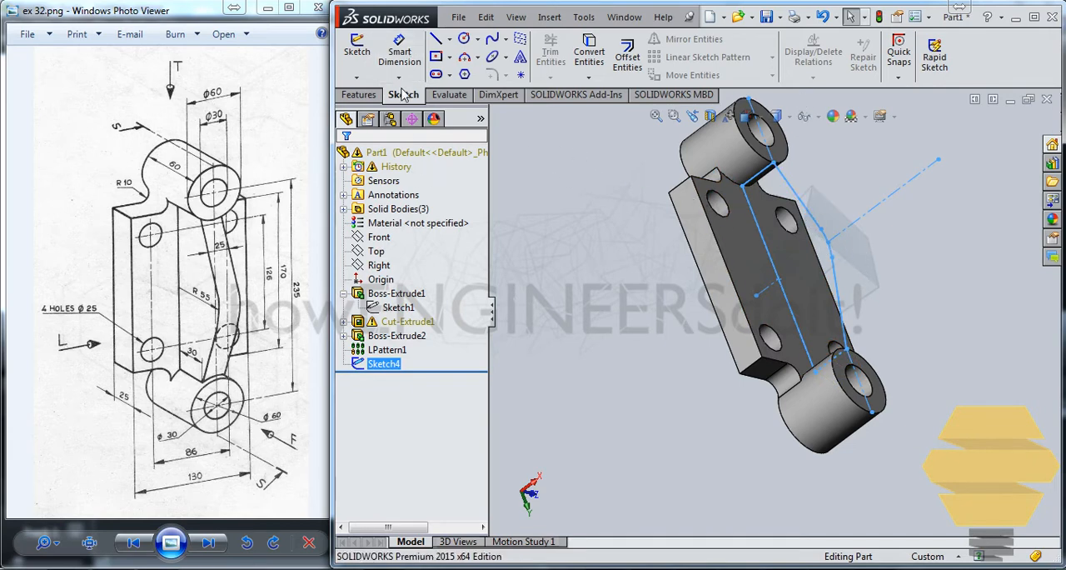
# Step: Extrude the rib profile as a boss, blind 12.5 mm in both Direction 1 and Direction 2
pyautogui.click(359, 94)
pyautogui.click(364, 57)
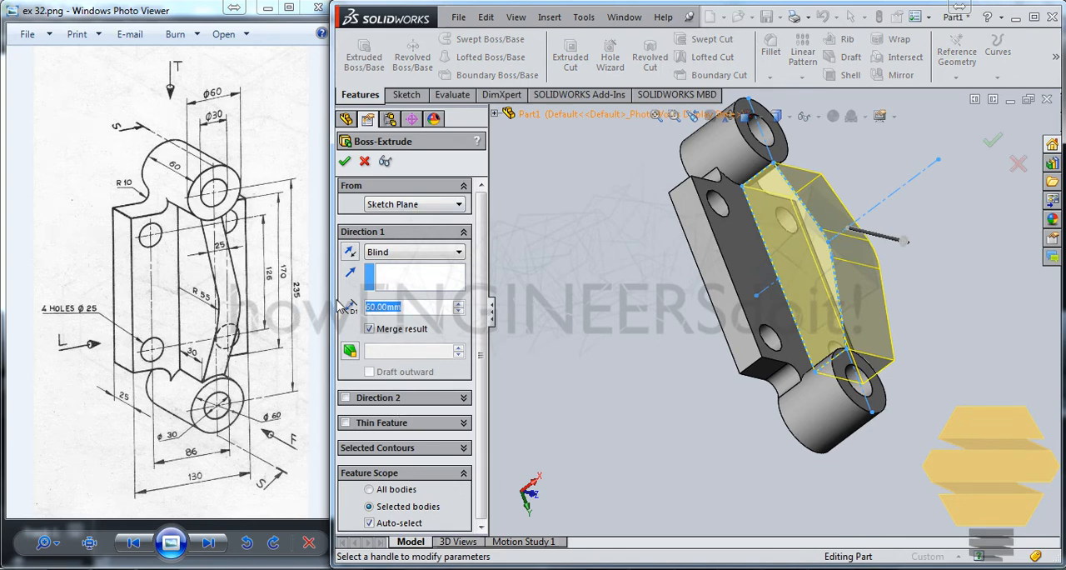
pyautogui.write('12.5')
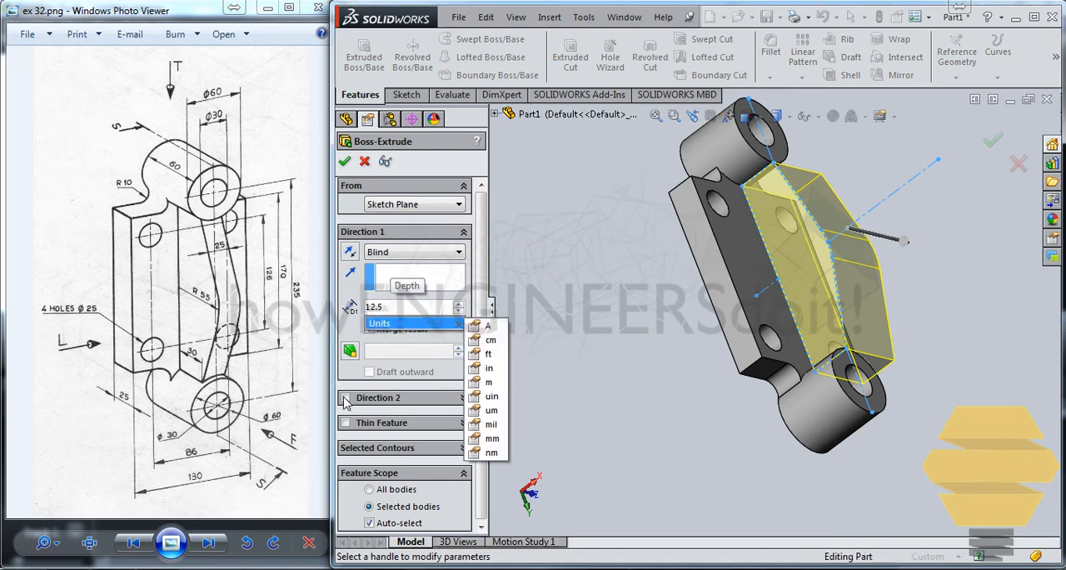
pyautogui.click(345, 400)
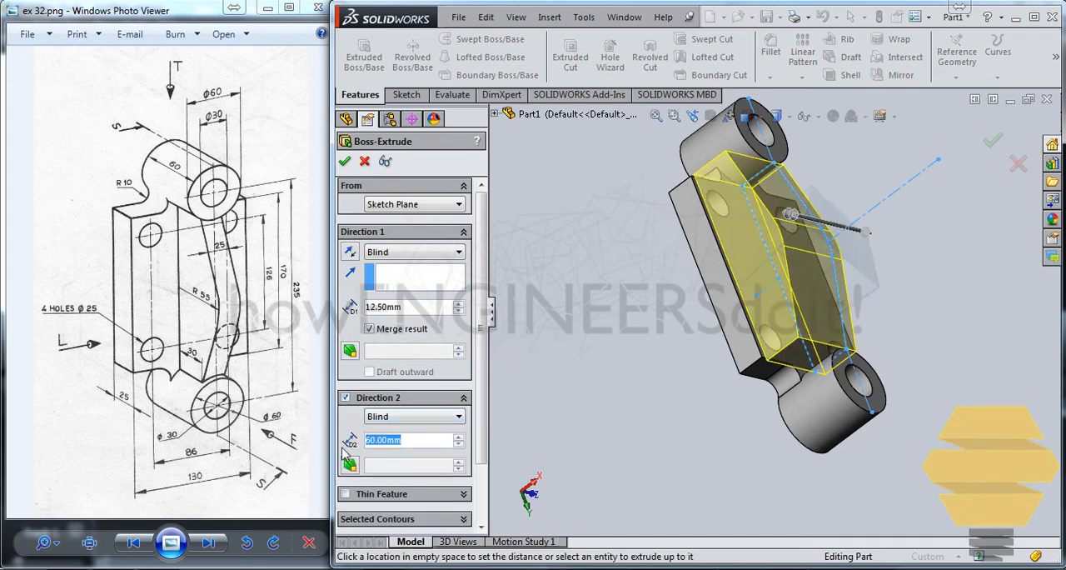
pyautogui.write('12.5')
pyautogui.press('Return')
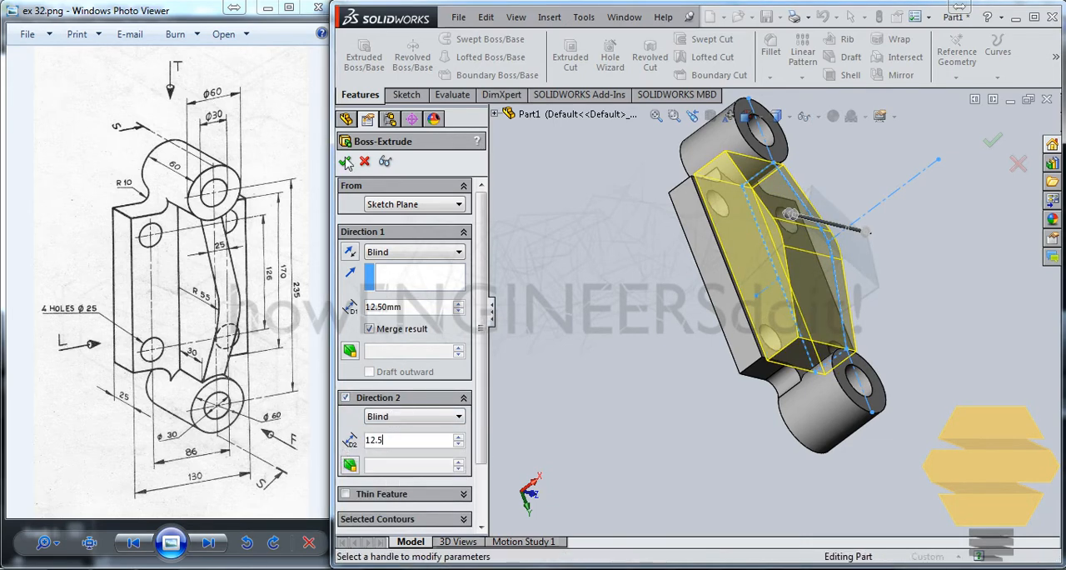
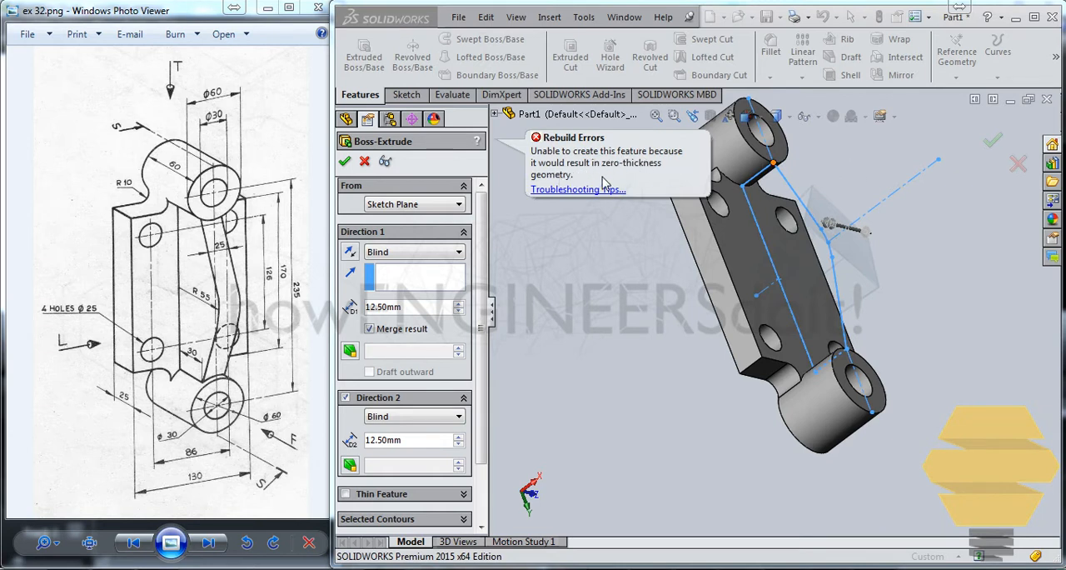
# Step: Cancel the rib Boss-Extrude and reopen its profile sketch for editing in the front view
pyautogui.click(364, 161)
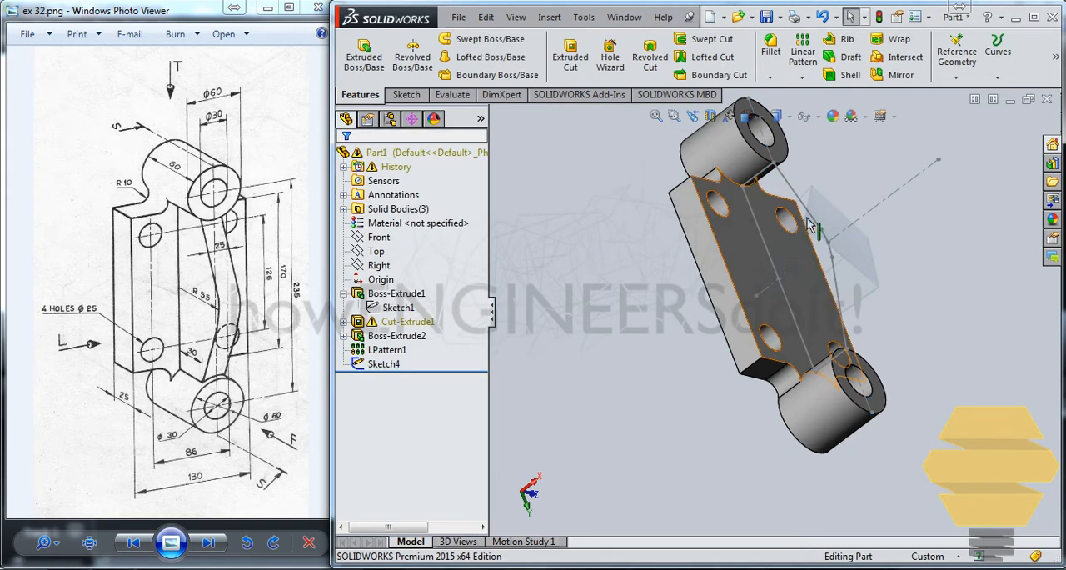
pyautogui.click(800, 200)
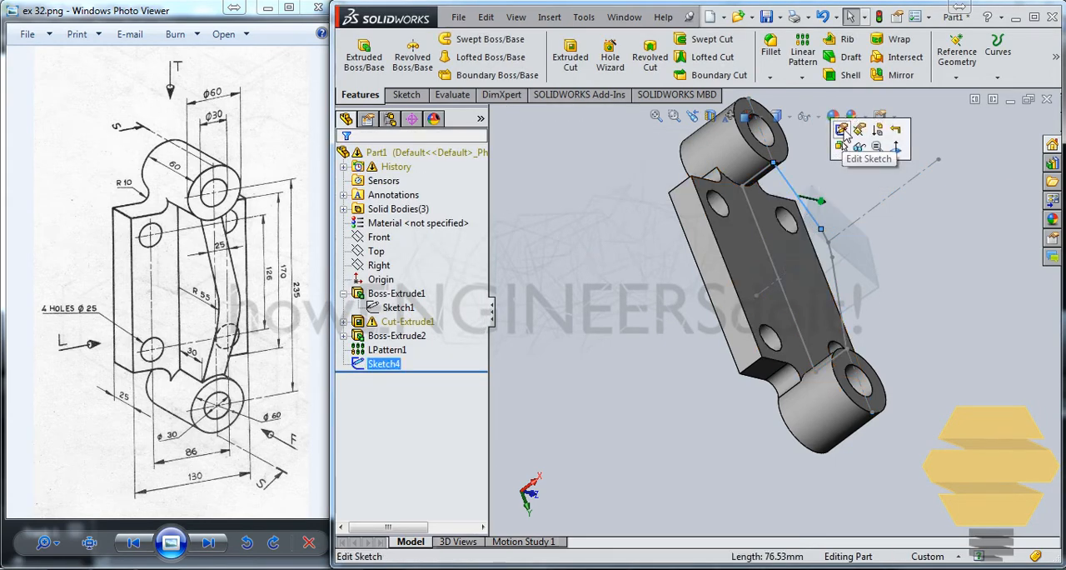
pyautogui.click(841, 130)
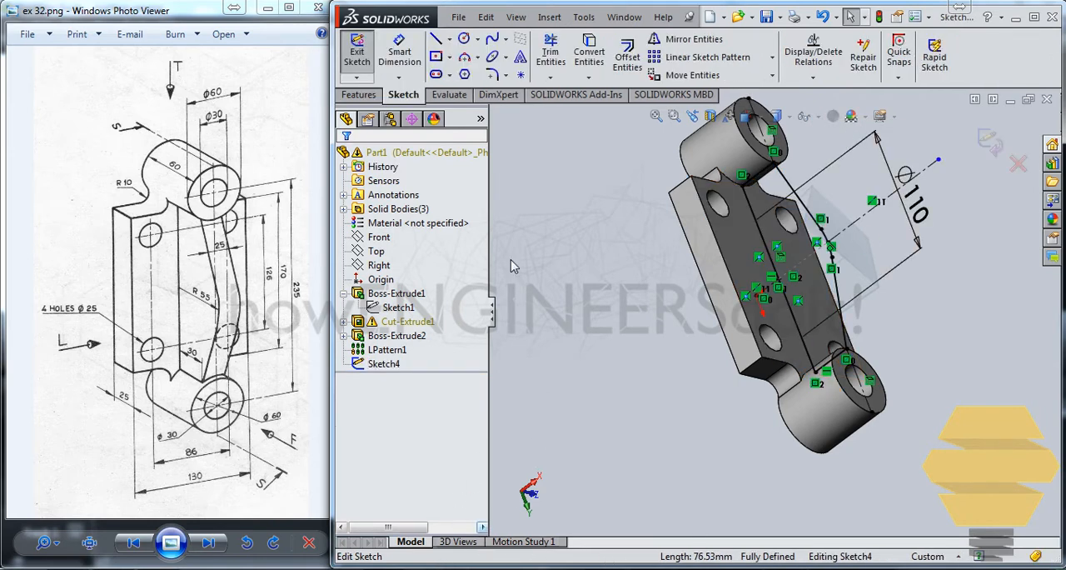
pyautogui.hotkey('ctrl', '8')
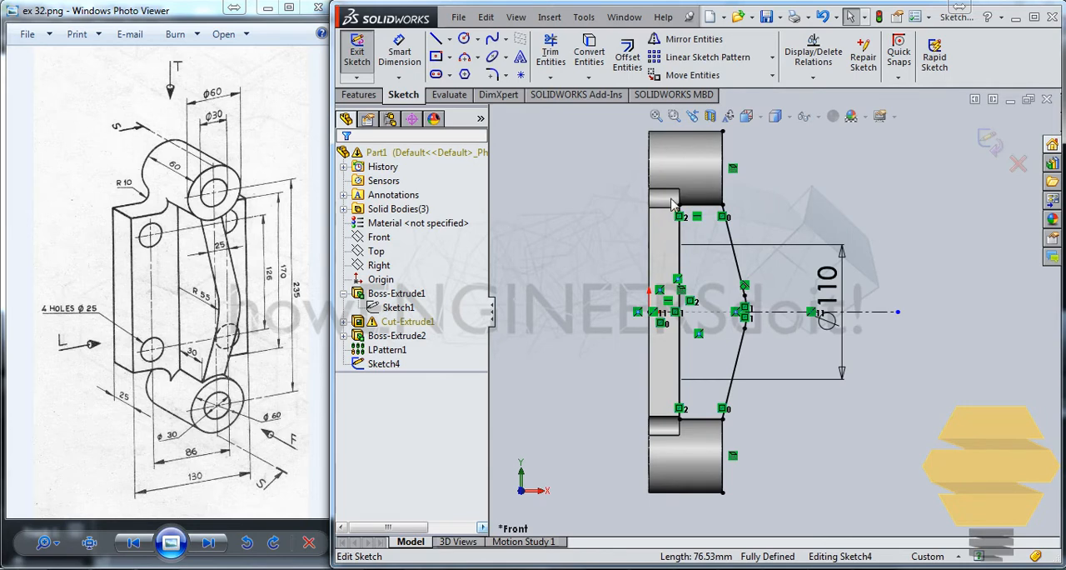
# Step: Examine the construction line on the upper boss's end face and the adjacent corner of the rib profile
pyautogui.scroll(-5, 673, 203)
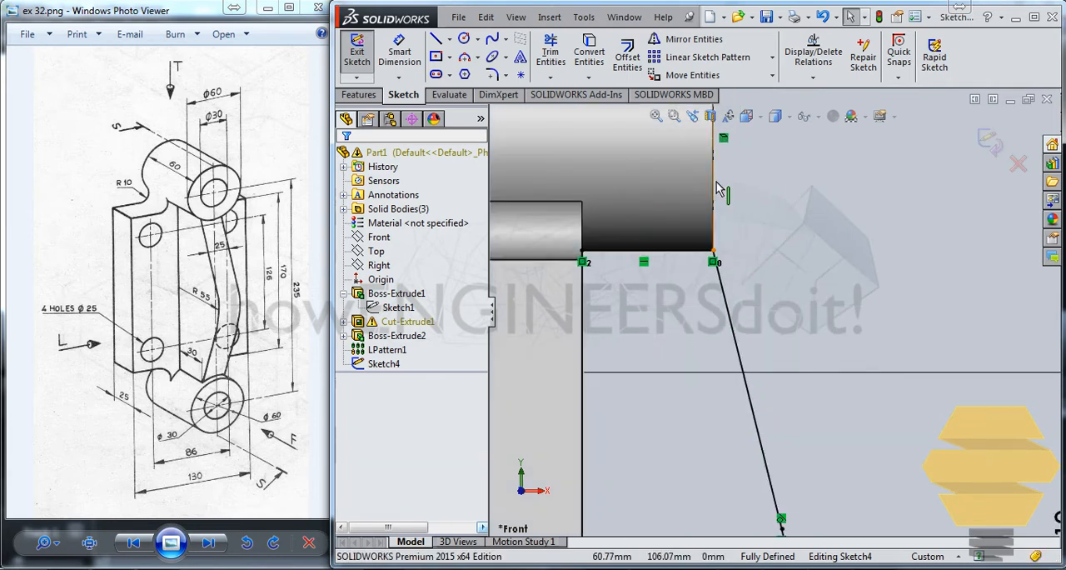
pyautogui.click(718, 188)
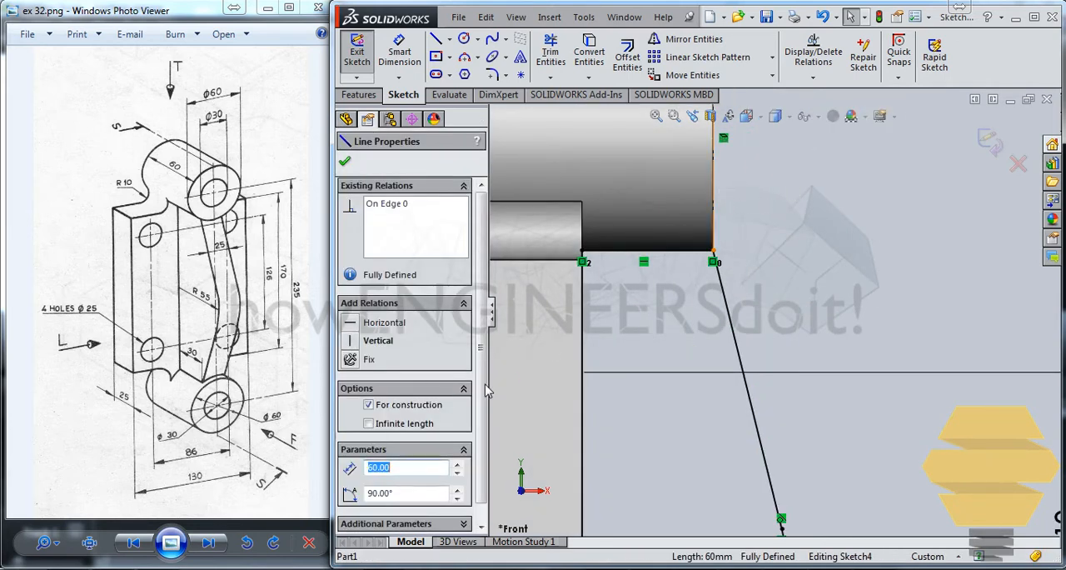
pyautogui.moveTo(483, 344); pyautogui.dragTo(488, 404)
pyautogui.click(871, 356)
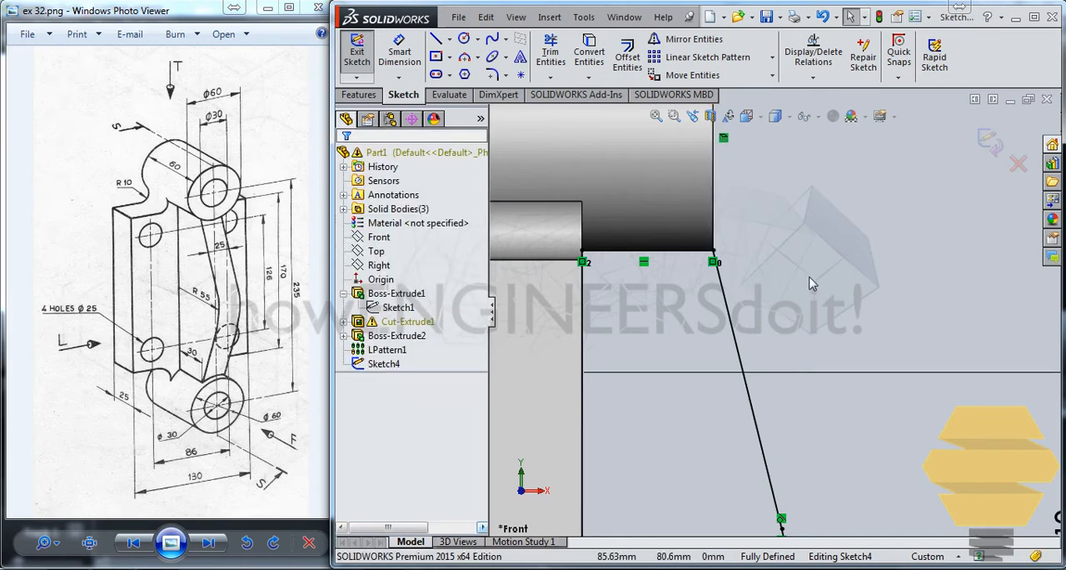
pyautogui.scroll(-3, 812, 275)
pyautogui.scroll(4, 688, 308)
pyautogui.keyDown('ctrl'); pyautogui.moveTo(700, 386); pyautogui.dragTo(719, 365, button='middle'); pyautogui.keyUp('ctrl')
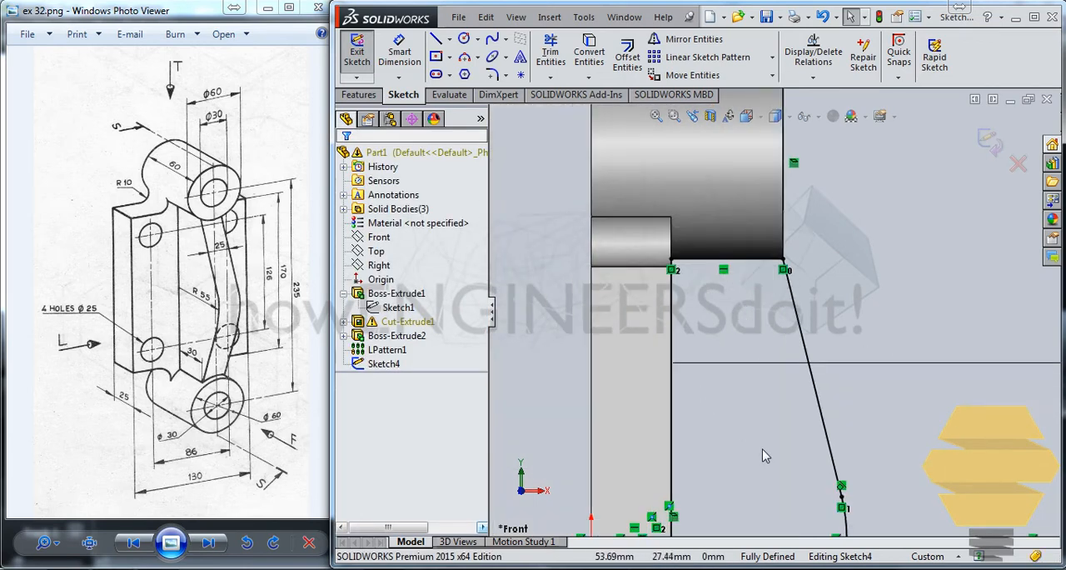
# Step: Examine the construction line on the lower boss's end face and check the rest of the rib profile for problem geometry
pyautogui.keyDown('ctrl'); pyautogui.moveTo(770, 393); pyautogui.dragTo(765, 123, button='middle'); pyautogui.keyUp('ctrl')
pyautogui.keyDown('ctrl'); pyautogui.moveTo(735, 272); pyautogui.dragTo(654, 109, button='middle'); pyautogui.keyUp('ctrl')
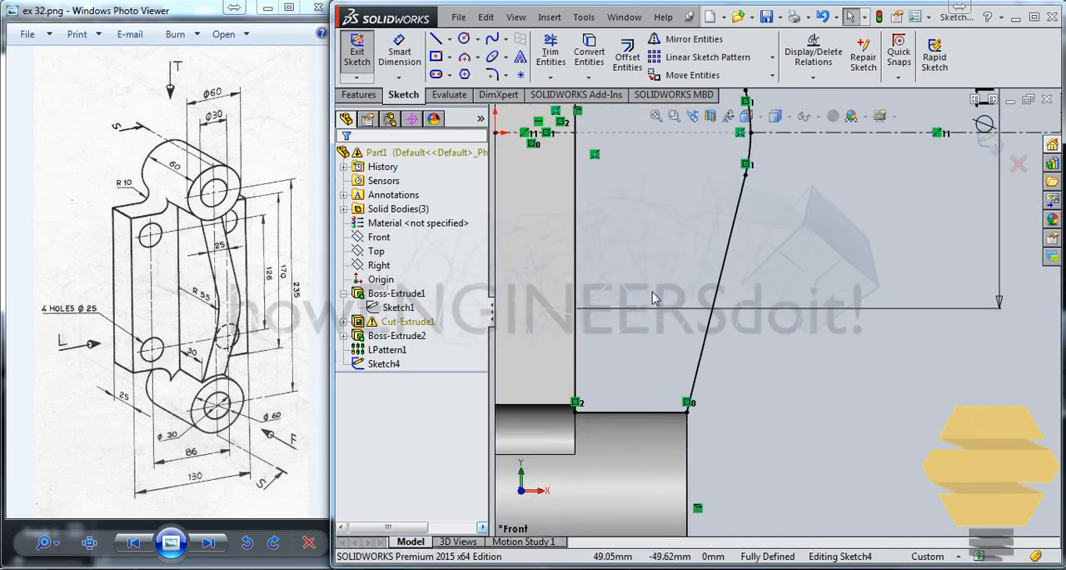
pyautogui.keyDown('ctrl'); pyautogui.moveTo(655, 296); pyautogui.dragTo(688, 199, button='middle'); pyautogui.keyUp('ctrl')
pyautogui.keyDown('ctrl'); pyautogui.moveTo(547, 309); pyautogui.dragTo(614, 306, button='middle'); pyautogui.keyUp('ctrl')
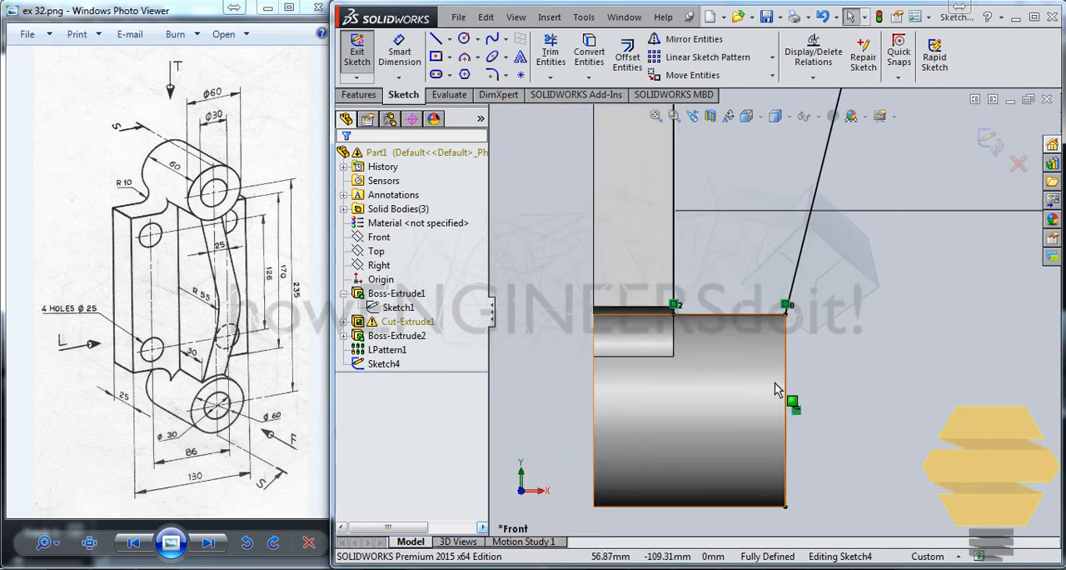
pyautogui.scroll(-3, 817, 325)
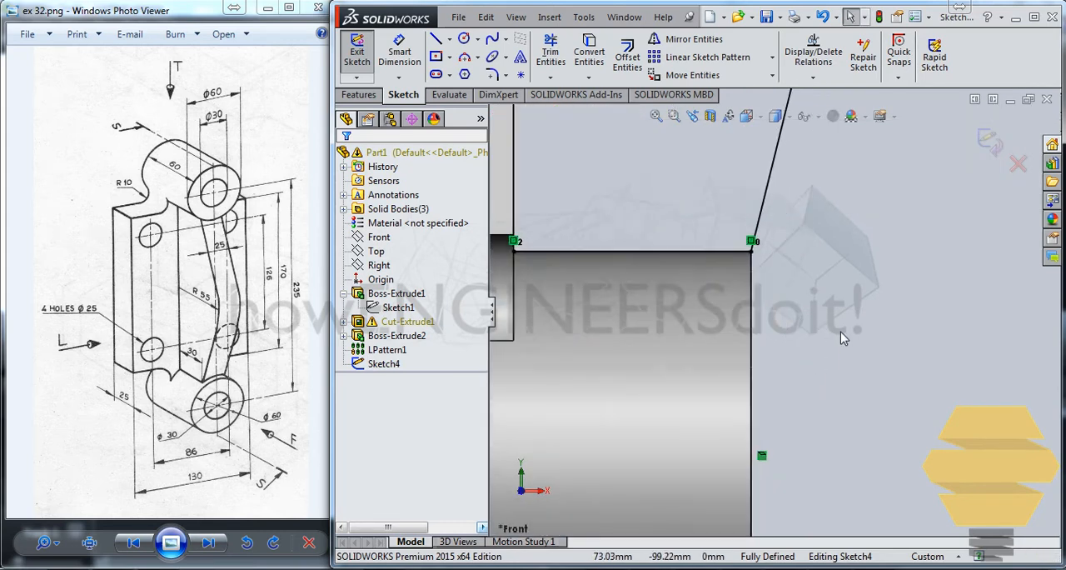
pyautogui.click(752, 292)
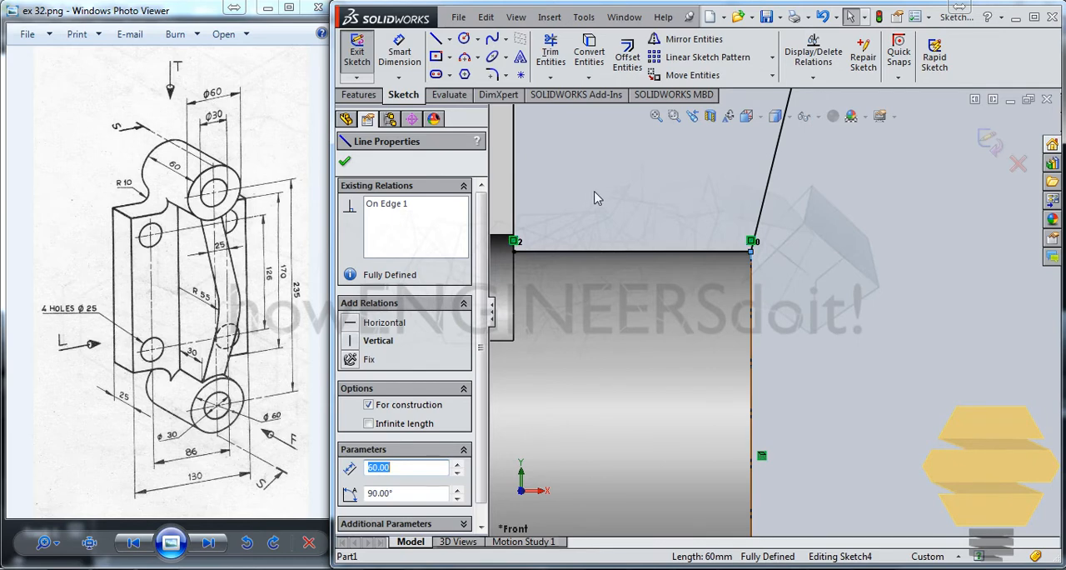
pyautogui.keyDown('ctrl'); pyautogui.moveTo(614, 200); pyautogui.dragTo(883, 339, button='middle'); pyautogui.keyUp('ctrl')
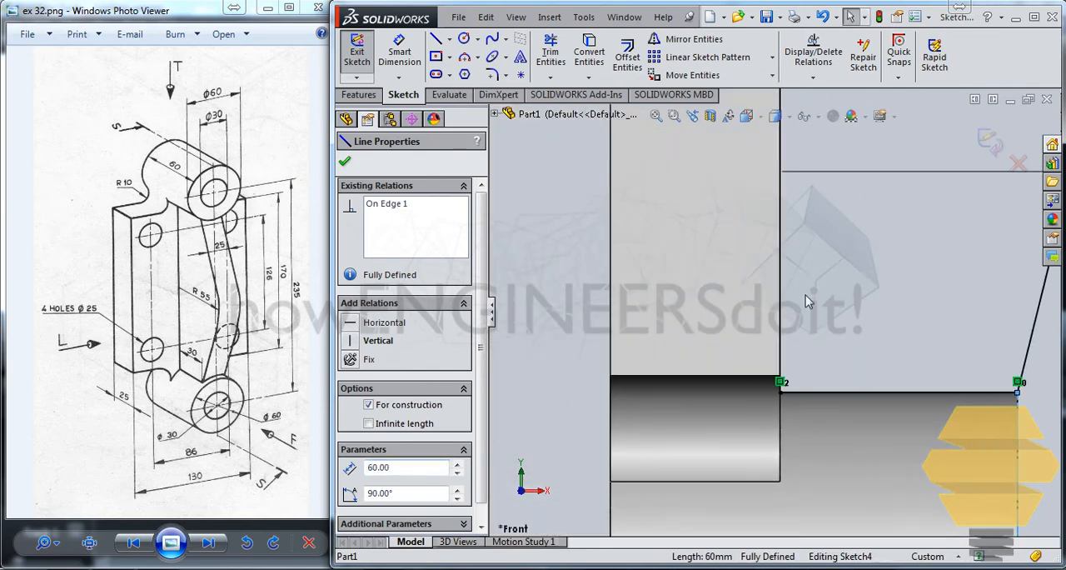
pyautogui.scroll(5, 769, 264)
pyautogui.scroll(3, 769, 264)
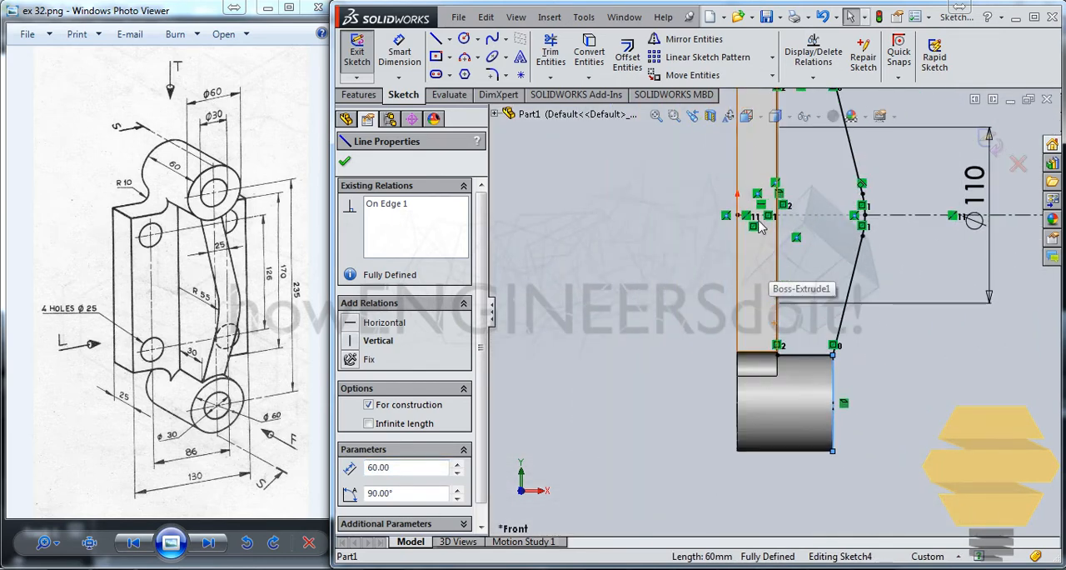
pyautogui.moveTo(775, 272)
pyautogui.keyDown('ctrl'); pyautogui.mouseDown(button='middle')
pyautogui.moveTo(711, 321)
pyautogui.moveTo(743, 322)
pyautogui.mouseUp(button='middle'); pyautogui.keyUp('ctrl')
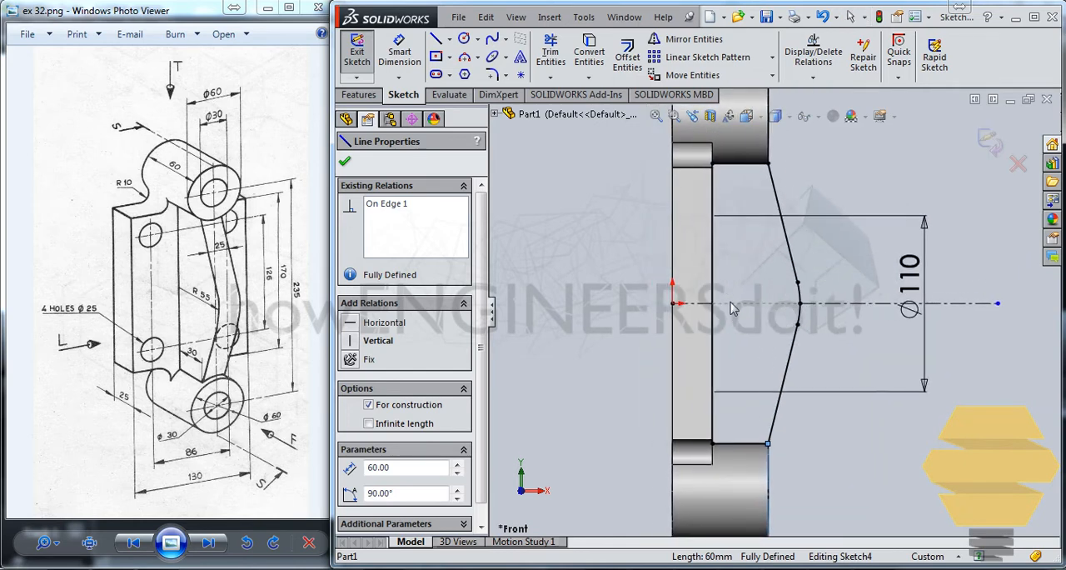
pyautogui.click(813, 79)
pyautogui.click(812, 82)
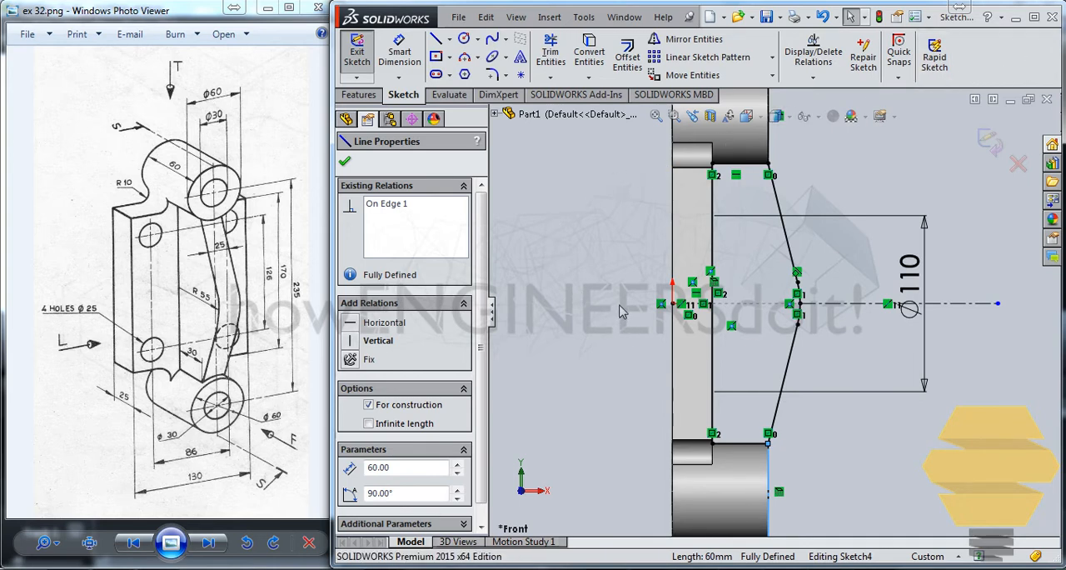
pyautogui.moveTo(626, 310)
pyautogui.keyDown('ctrl'); pyautogui.mouseDown(button='middle')
pyautogui.moveTo(647, 226)
pyautogui.moveTo(637, 215)
pyautogui.mouseUp(button='middle'); pyautogui.keyUp('ctrl')
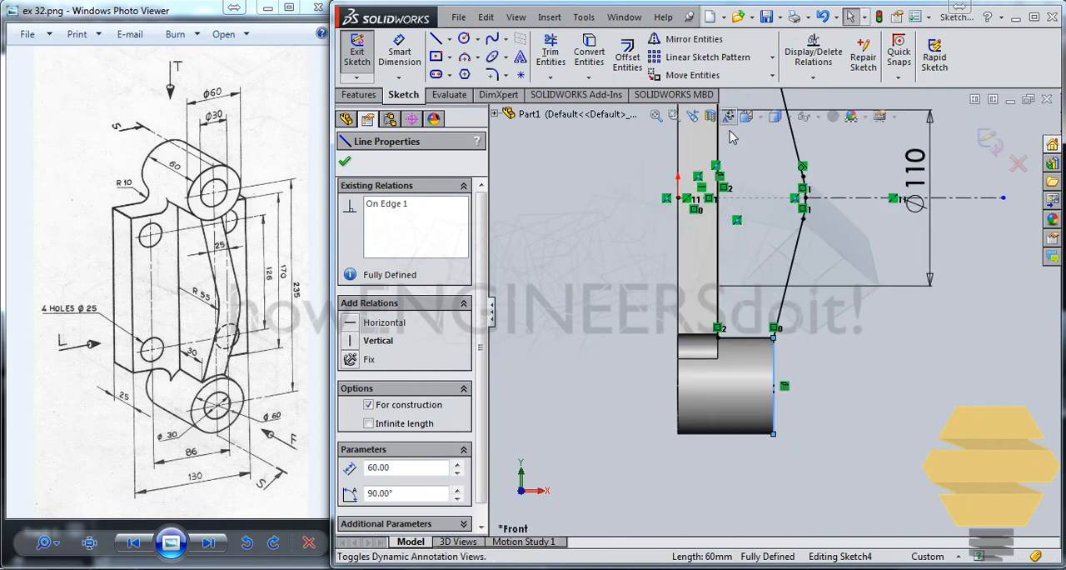
pyautogui.keyDown('ctrl'); pyautogui.moveTo(740, 146); pyautogui.dragTo(698, 372, button='middle'); pyautogui.keyUp('ctrl')
pyautogui.click(780, 225)
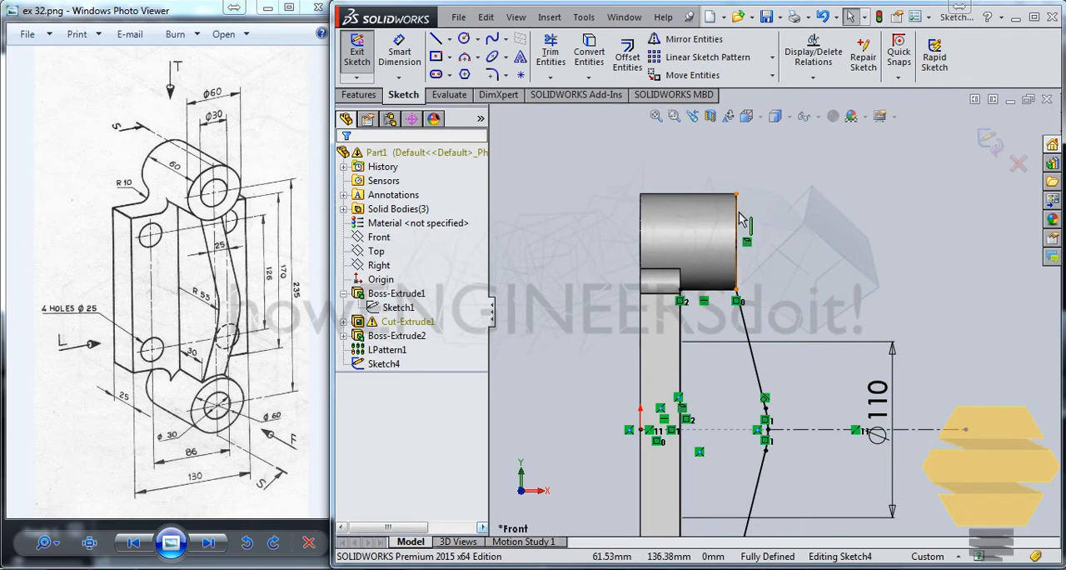
# Step: Delete the construction lines along the end faces of the upper and lower bosses from the rib sketch
pyautogui.click(737, 220)
pyautogui.press('Delete')
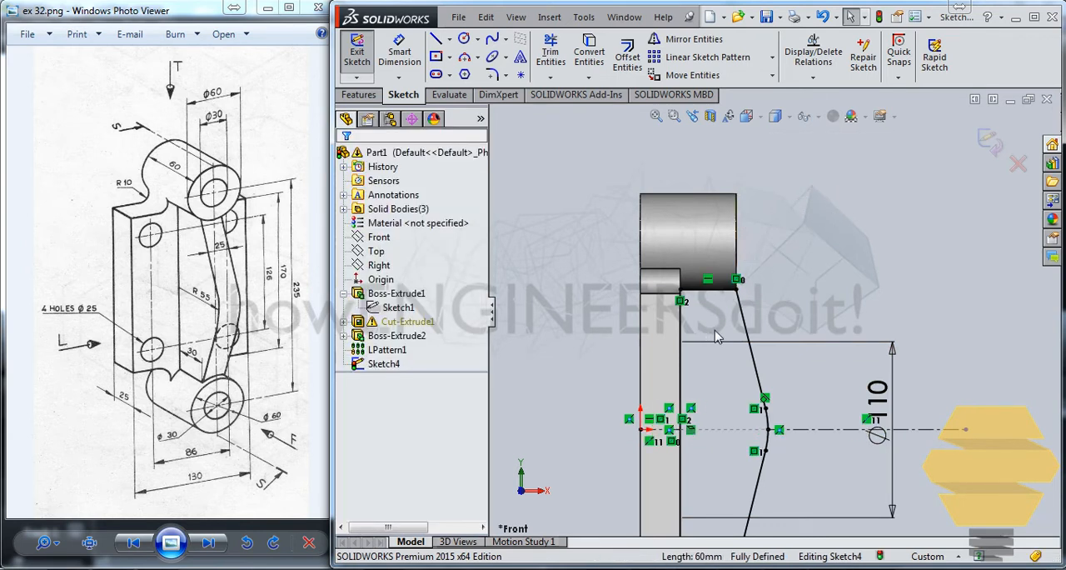
pyautogui.moveTo(712, 338)
pyautogui.keyDown('ctrl'); pyautogui.mouseDown(button='middle')
pyautogui.moveTo(702, 144)
pyautogui.moveTo(697, 252)
pyautogui.mouseUp(button='middle'); pyautogui.keyUp('ctrl')
pyautogui.scroll(2, 690, 316)
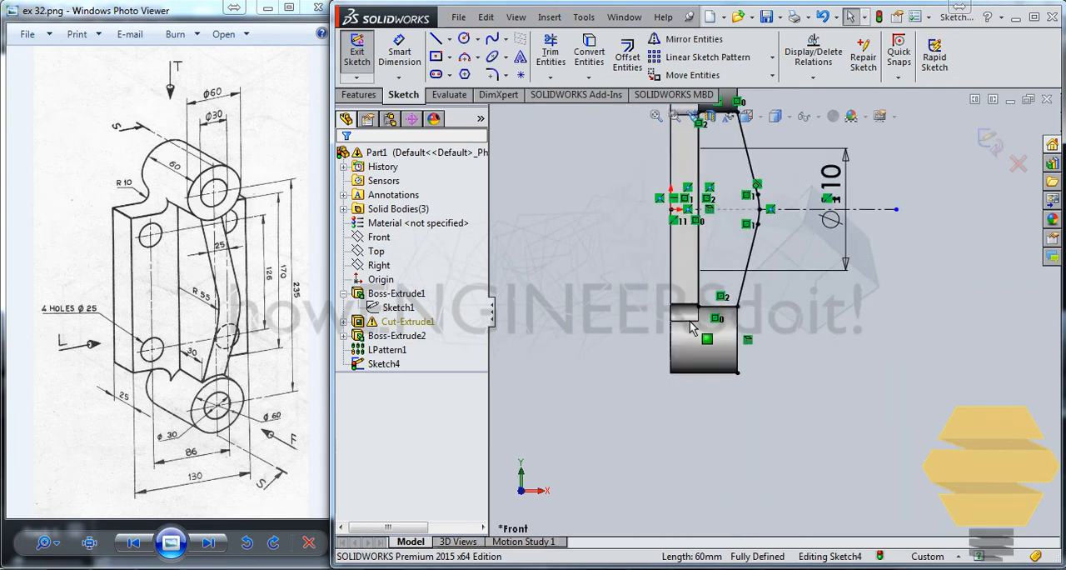
pyautogui.scroll(-2, 693, 321)
pyautogui.scroll(-2, 735, 323)
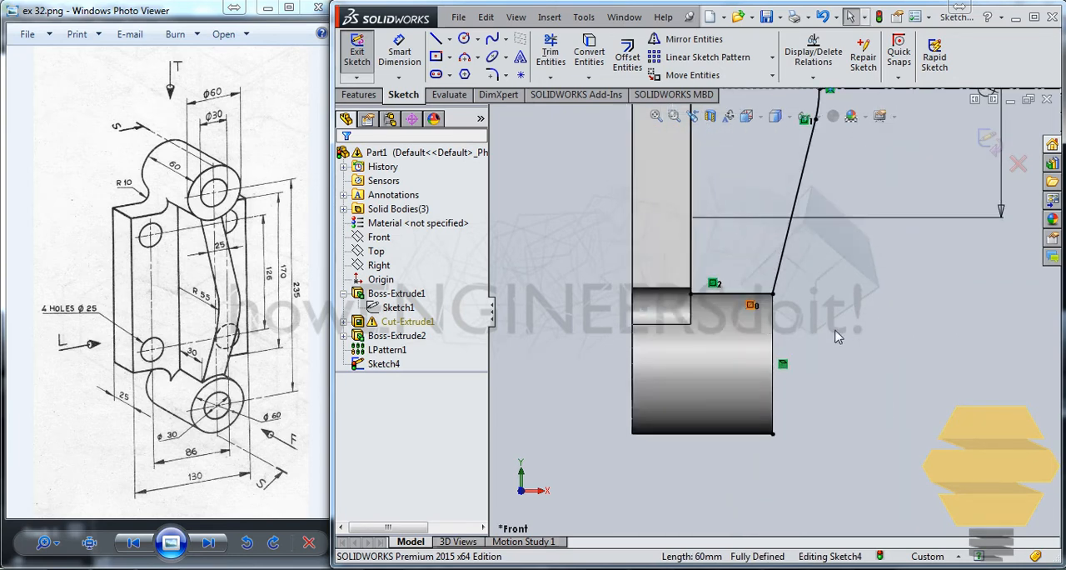
pyautogui.click(774, 315)
pyautogui.click(831, 315)
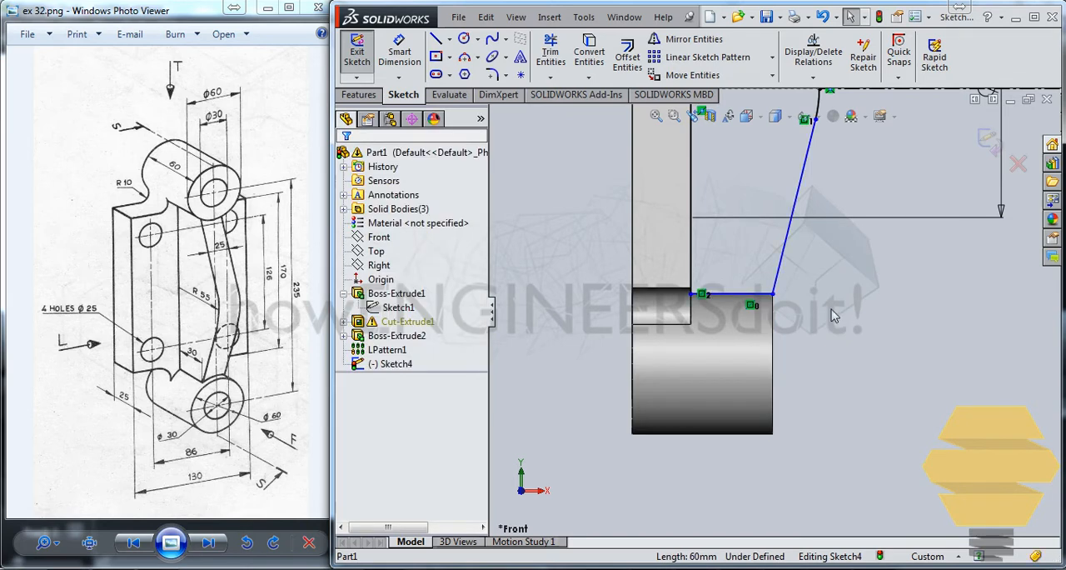
# Step: Try to extend the short horizontal profile line at the lower boss with Extend Entities
pyautogui.click(691, 231)
pyautogui.click(761, 265)
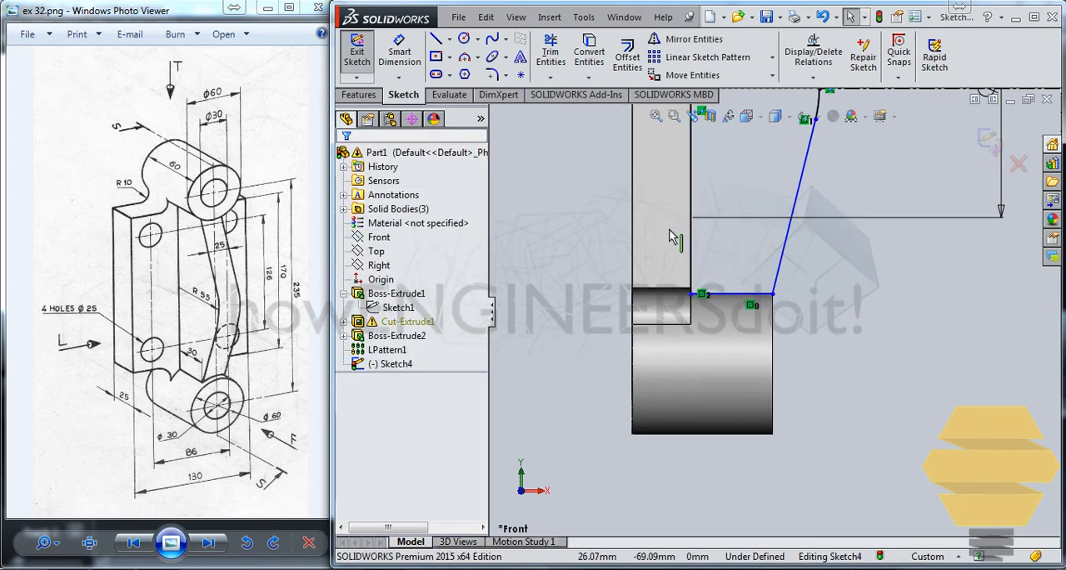
pyautogui.click(552, 77)
pyautogui.click(574, 98)
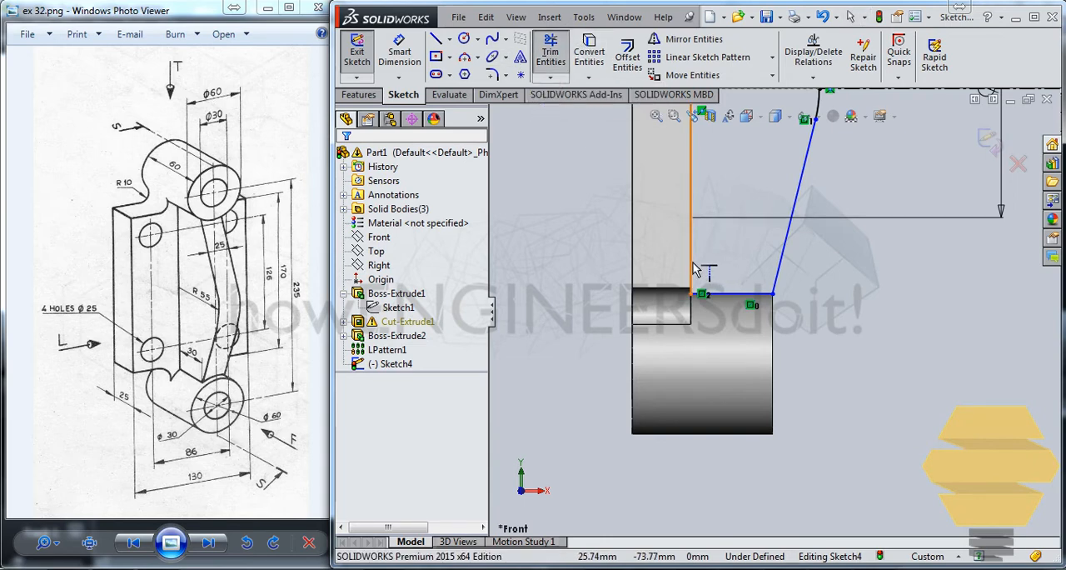
pyautogui.click(720, 297)
pyautogui.click(630, 291)
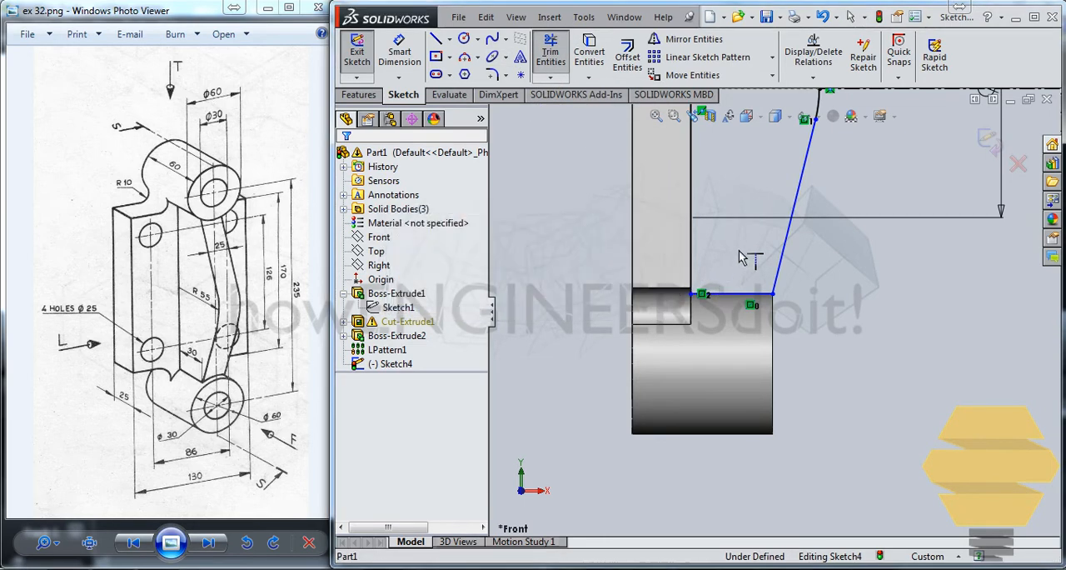
pyautogui.click(730, 297)
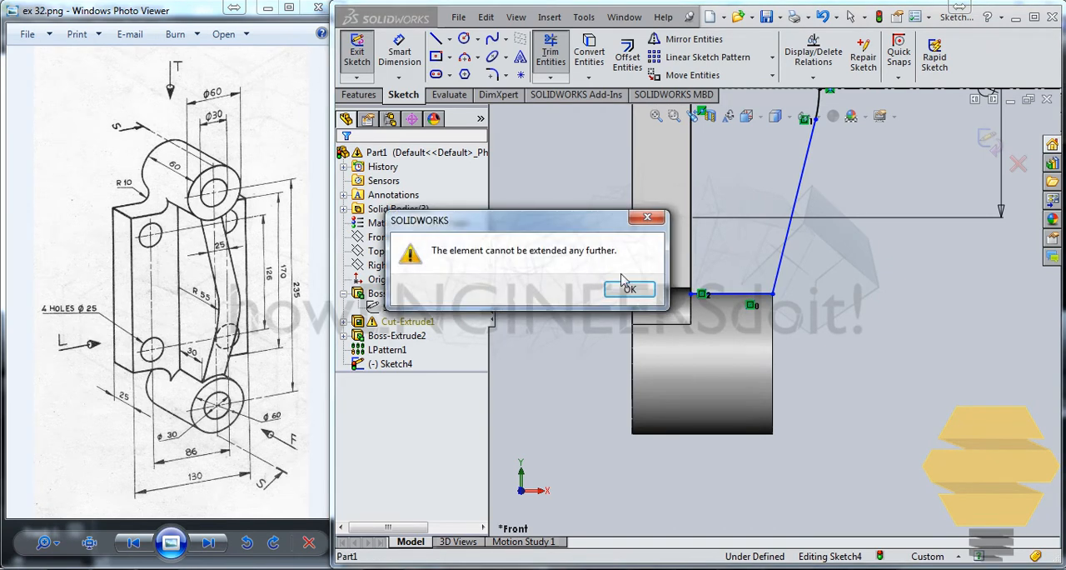
pyautogui.click(630, 291)
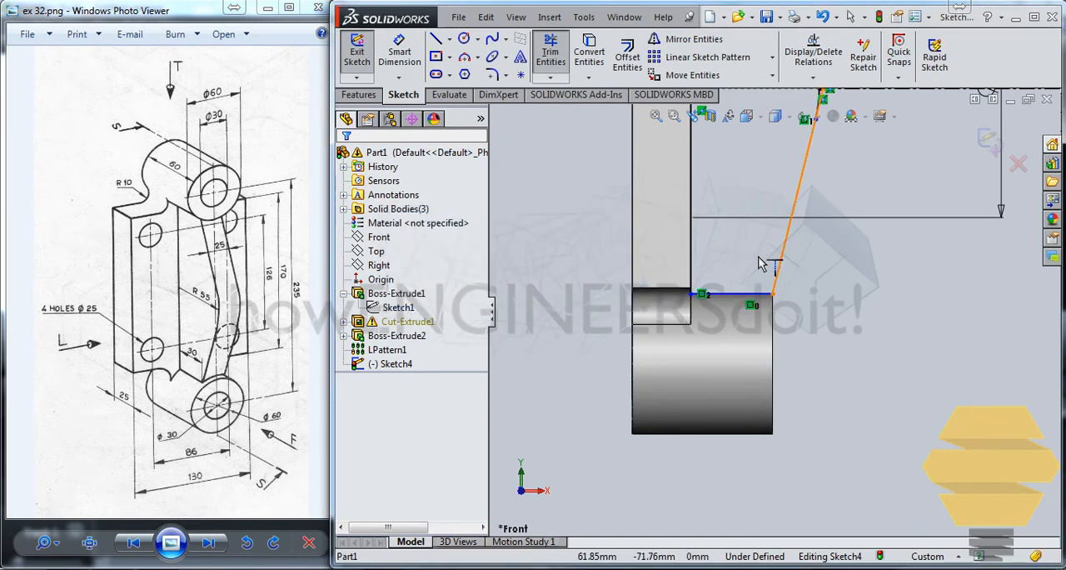
# Step: Extend the upper slanted tangent line to the horizontal centreline and the 110 mm diameter arc up towards the plate edge
pyautogui.scroll(4, 772, 172)
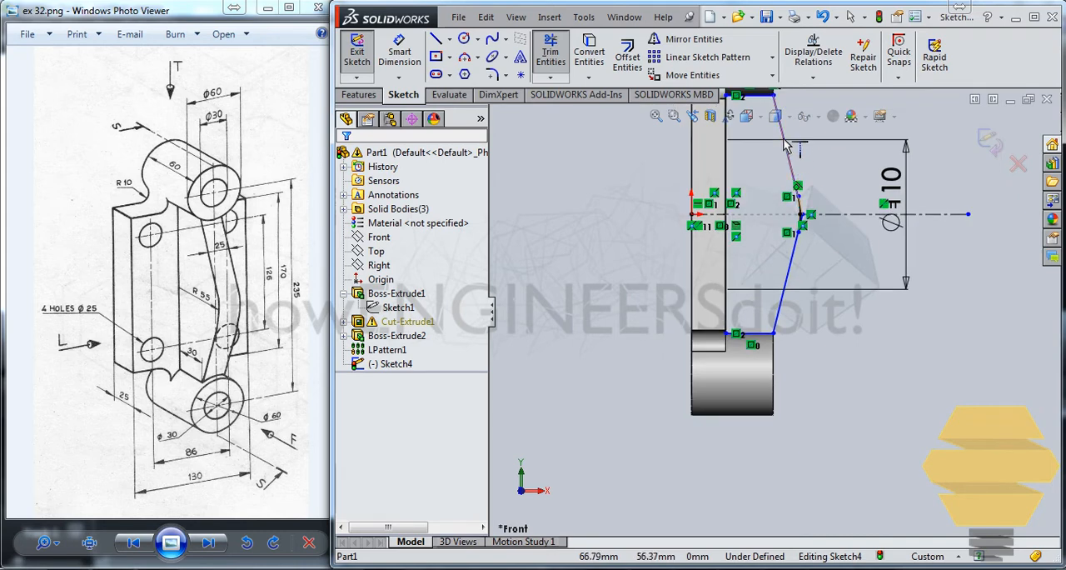
pyautogui.click(790, 162)
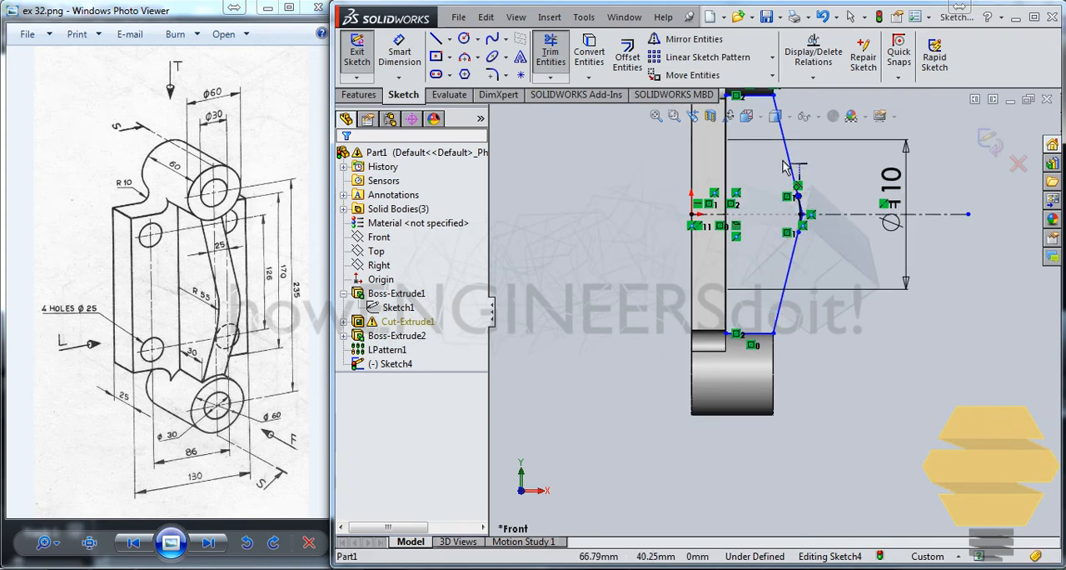
pyautogui.scroll(-6, 783, 165)
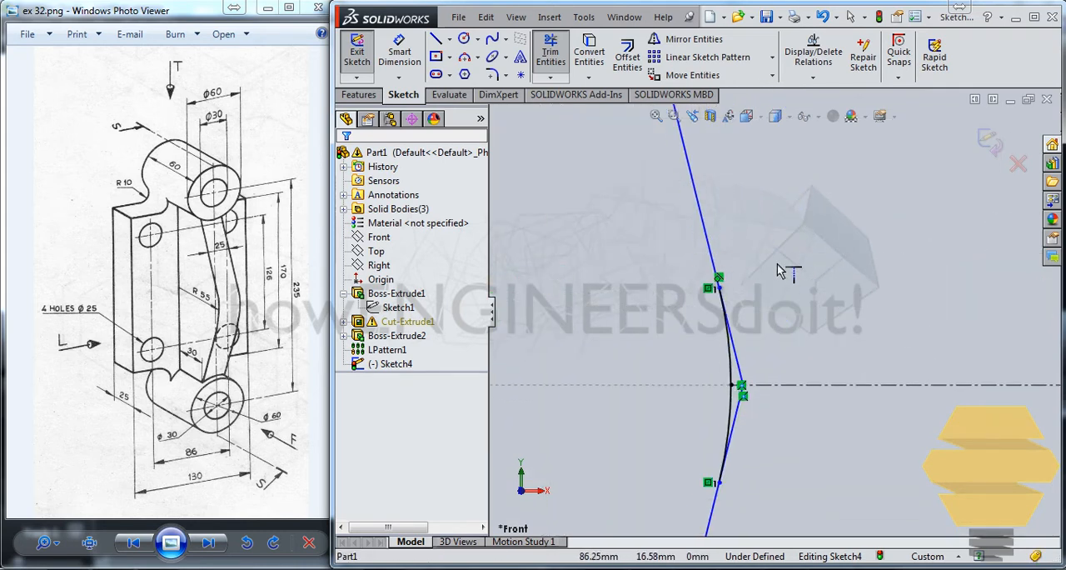
pyautogui.scroll(-3, 777, 263)
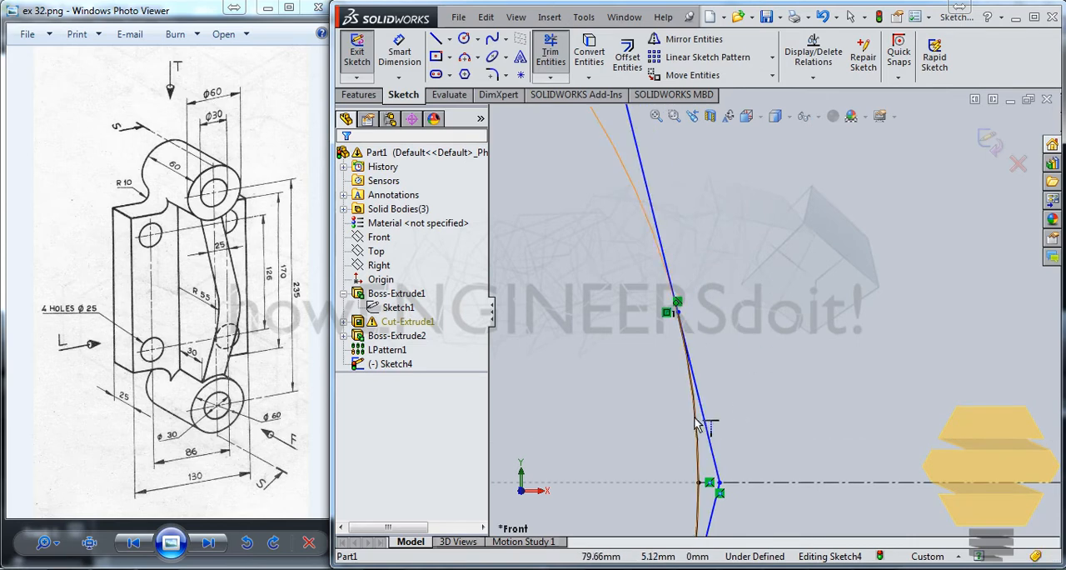
pyautogui.scroll(5, 603, 266)
pyautogui.scroll(2, 649, 301)
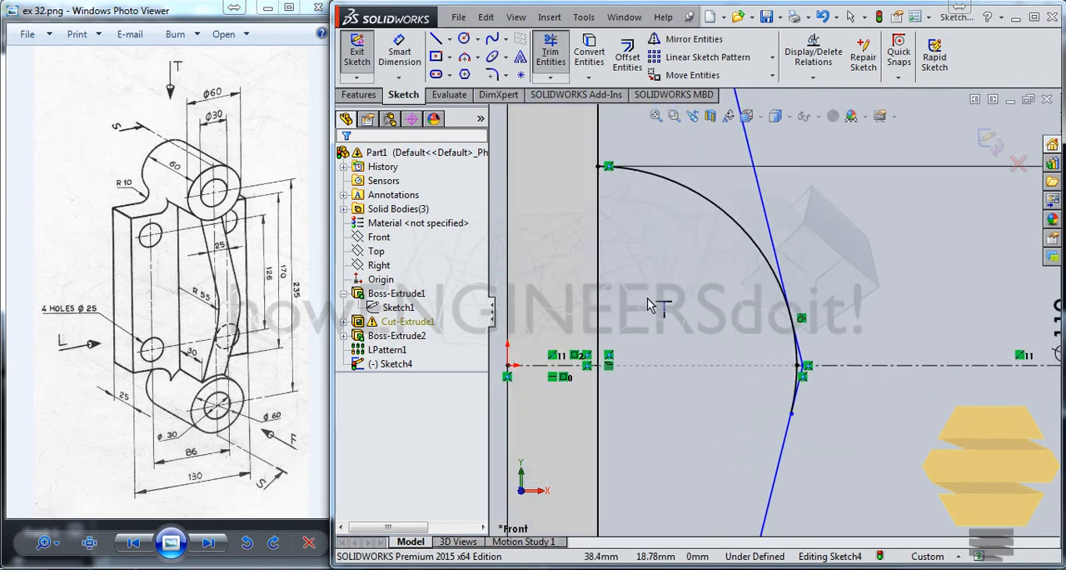
pyautogui.scroll(-4, 658, 301)
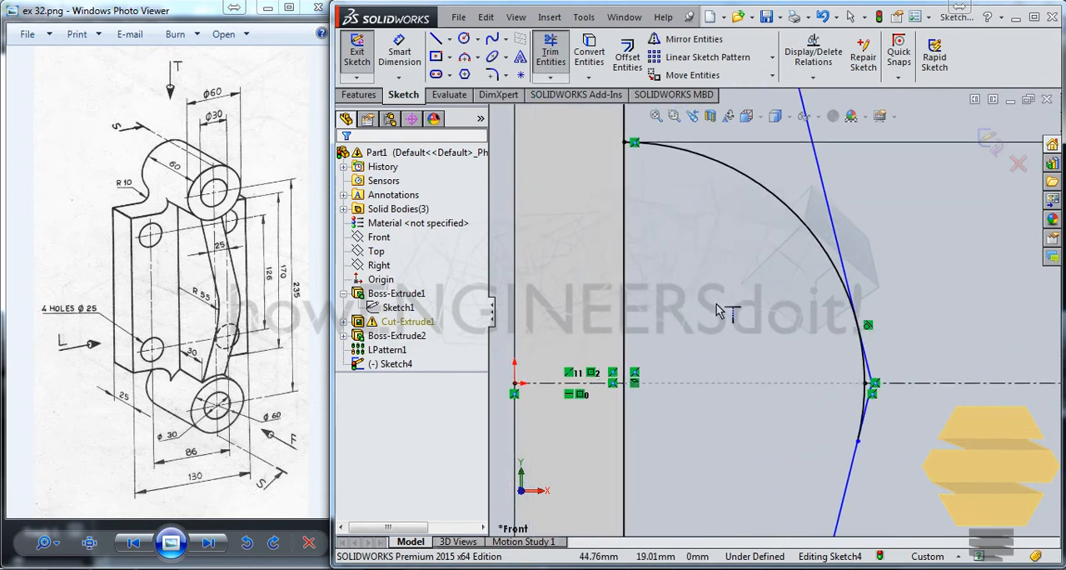
# Step: Power trim the extended arc and the overhanging tangent line ends back to the tangent points
pyautogui.click(549, 56)
pyautogui.moveTo(868, 200); pyautogui.dragTo(869, 221)
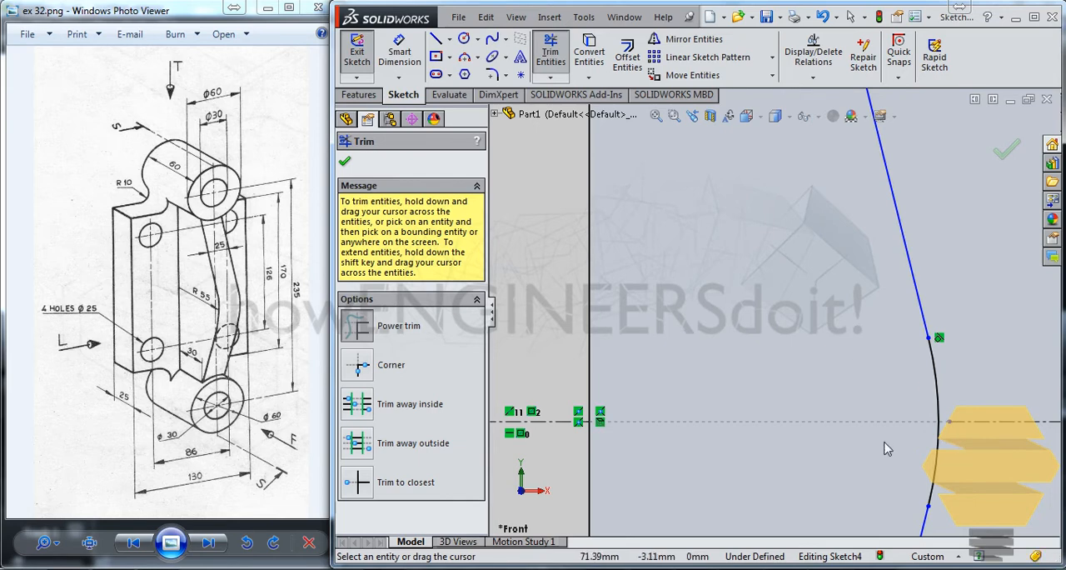
pyautogui.scroll(4, 866, 412)
pyautogui.scroll(-2, 775, 250)
pyautogui.scroll(1, 645, 205)
pyautogui.scroll(-2, 662, 210)
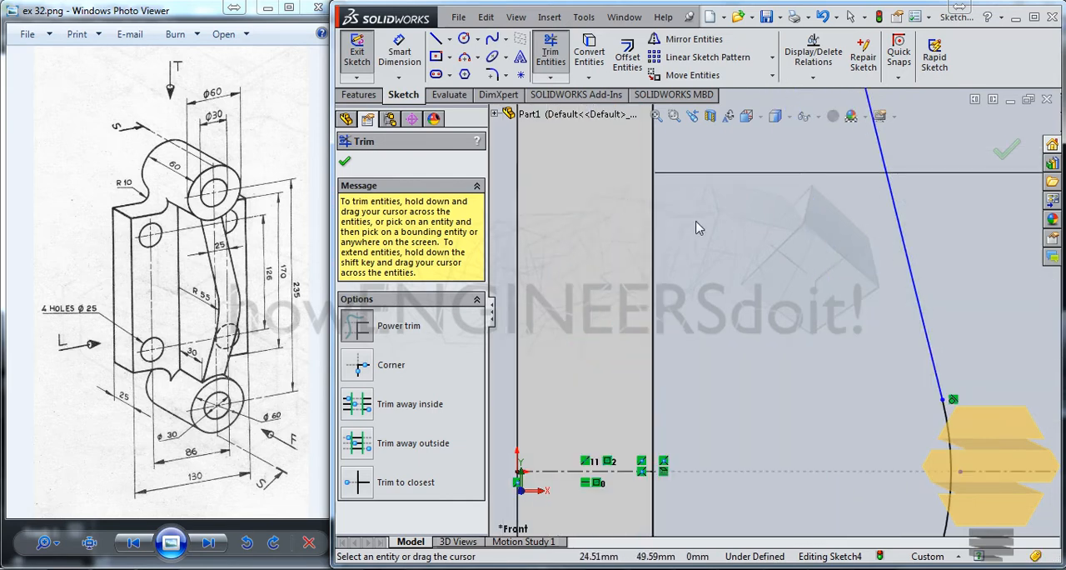
# Step: Inspect the trimmed rib profile between the upper and lower bosses for gaps or leftover segments
pyautogui.scroll(-3, 700, 228)
pyautogui.scroll(3, 750, 233)
pyautogui.scroll(-3, 766, 236)
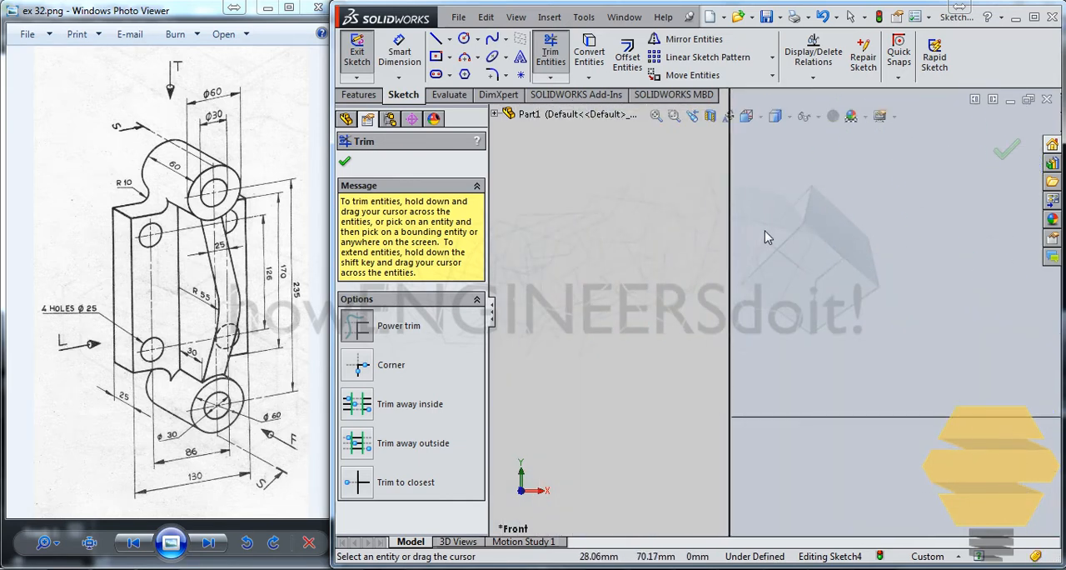
pyautogui.scroll(4, 774, 242)
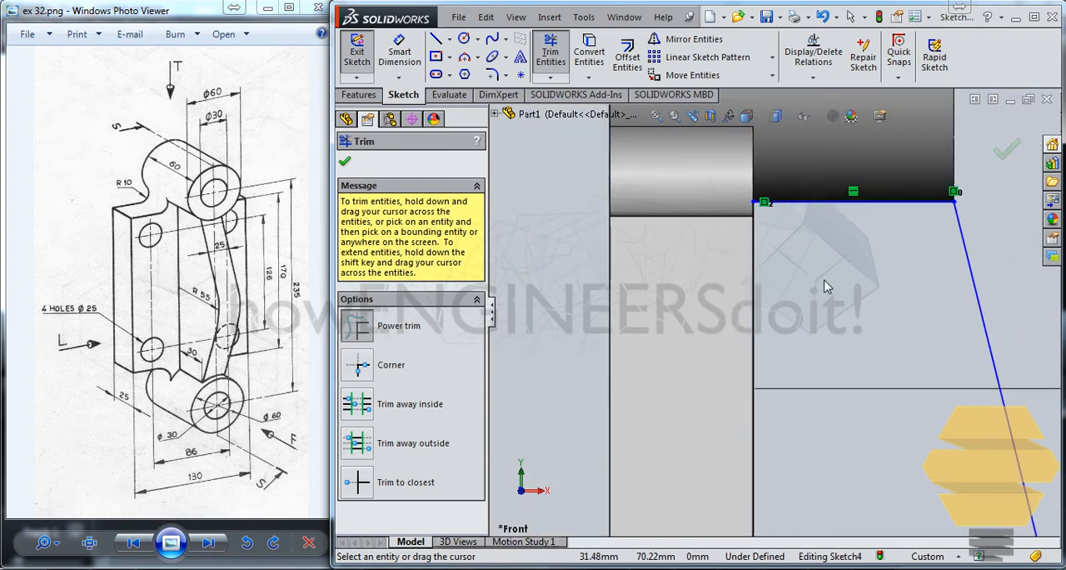
pyautogui.scroll(2, 833, 316)
pyautogui.keyDown('ctrl'); pyautogui.moveTo(846, 353); pyautogui.dragTo(780, 75, button='middle'); pyautogui.keyUp('ctrl')
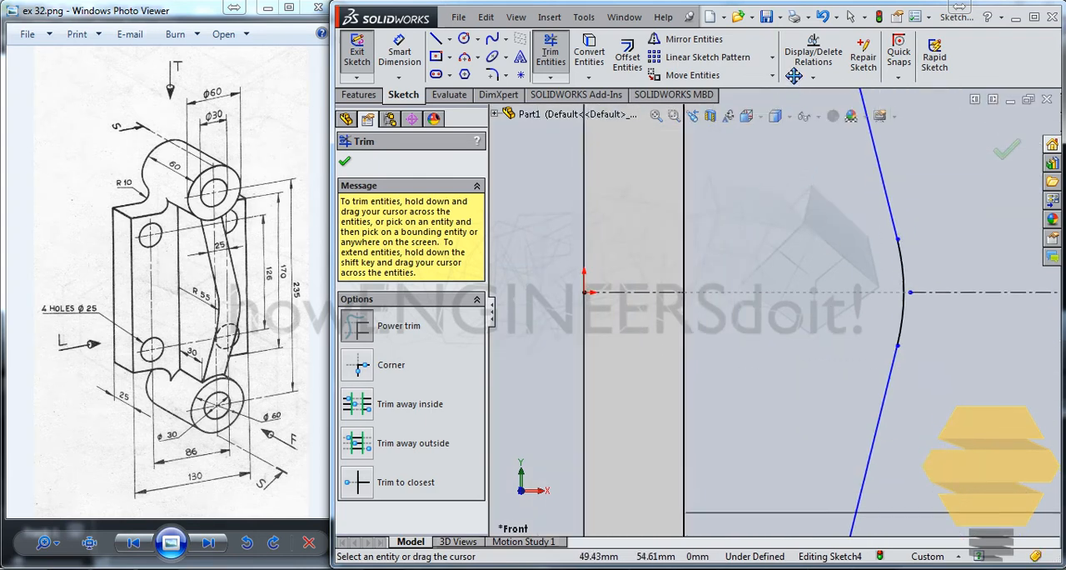
pyautogui.keyDown('ctrl'); pyautogui.moveTo(785, 317); pyautogui.dragTo(797, 76, button='middle'); pyautogui.keyUp('ctrl')
pyautogui.keyDown('ctrl'); pyautogui.moveTo(806, 251); pyautogui.dragTo(818, 324, button='middle'); pyautogui.keyUp('ctrl')
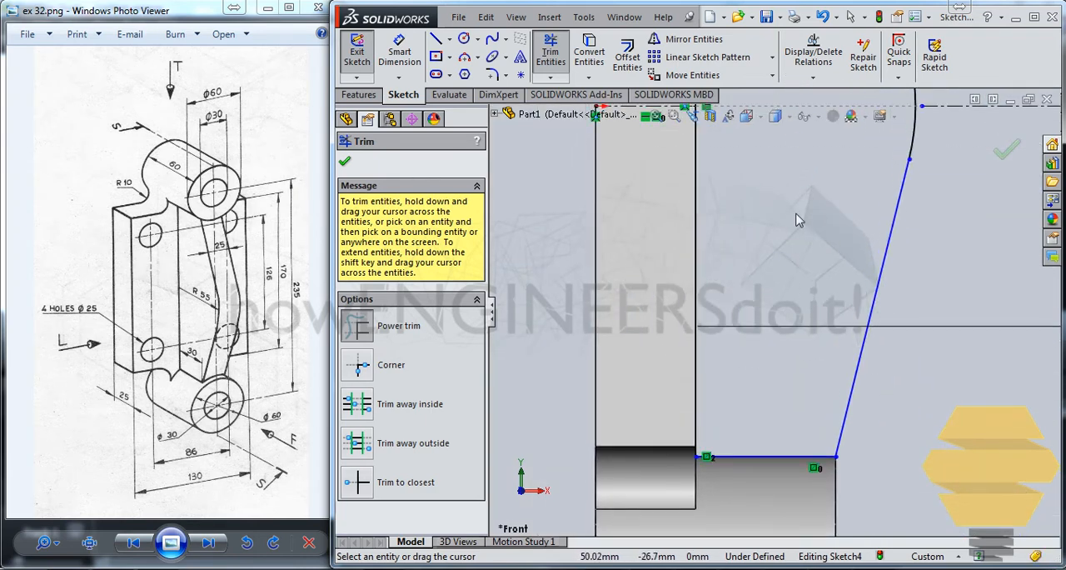
pyautogui.keyDown('ctrl'); pyautogui.moveTo(801, 219); pyautogui.dragTo(805, 416, button='middle'); pyautogui.keyUp('ctrl')
pyautogui.keyDown('ctrl'); pyautogui.moveTo(816, 316); pyautogui.dragTo(836, 395, button='middle'); pyautogui.keyUp('ctrl')
pyautogui.scroll(3, 779, 312)
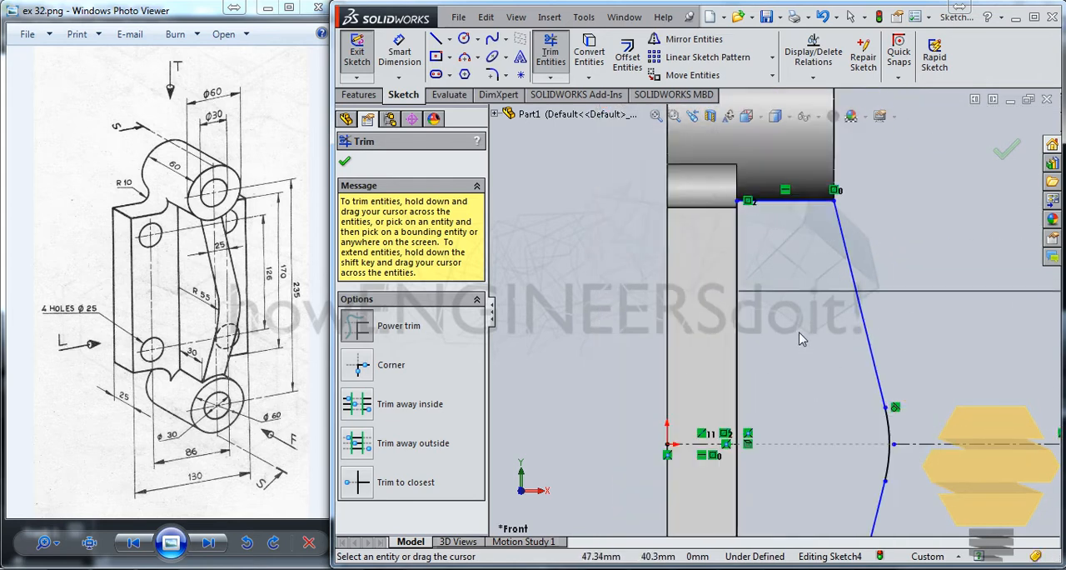
# Step: Exit the rib sketch and open the over-defined hole sketch, Sketch2 under Cut-Extrude1, for editing
pyautogui.click(1005, 155)
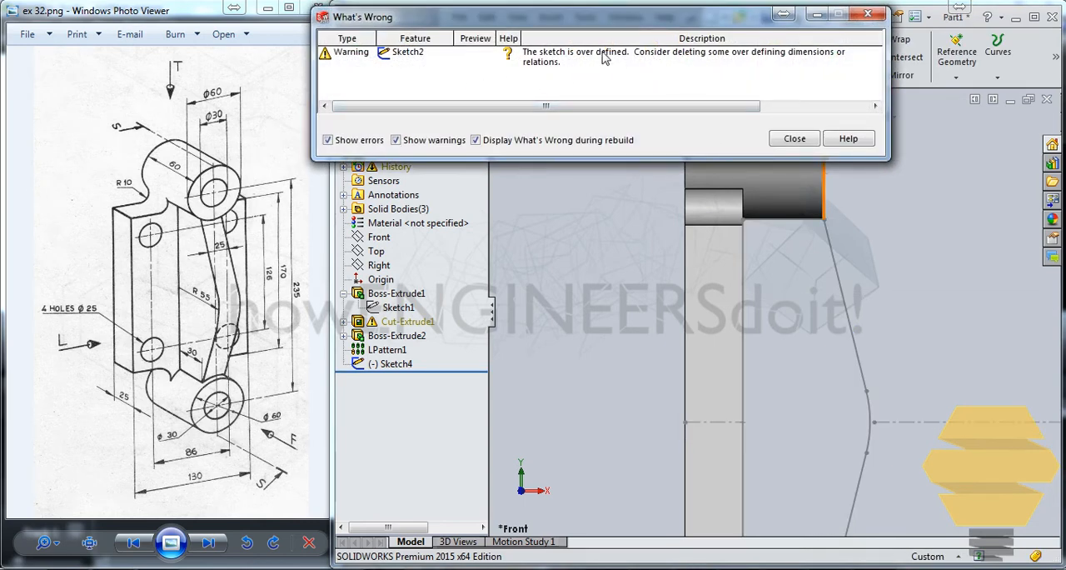
pyautogui.click(795, 139)
pyautogui.click(414, 365)
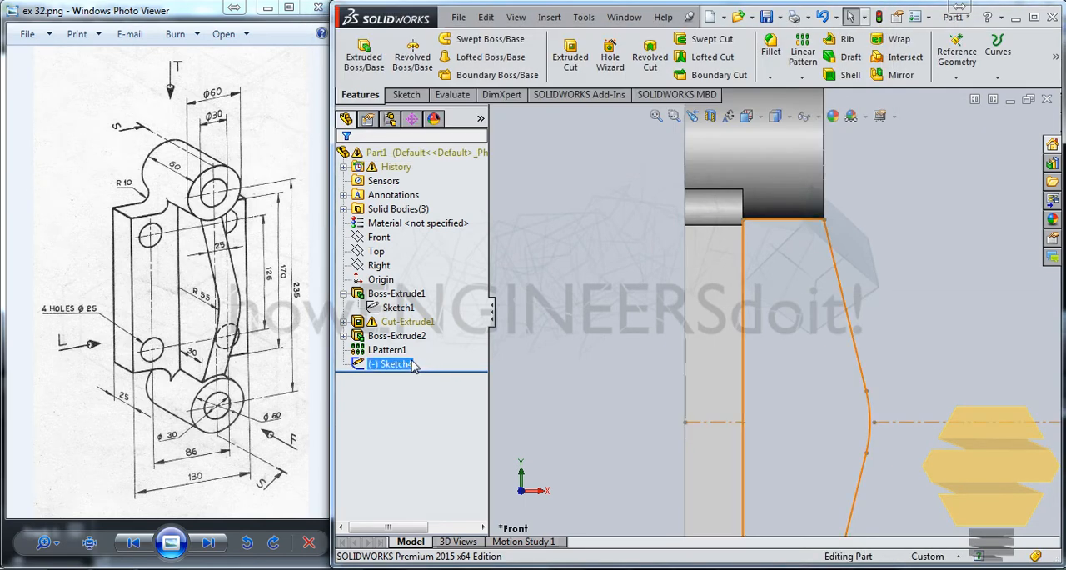
pyautogui.click(343, 322)
pyautogui.click(420, 338)
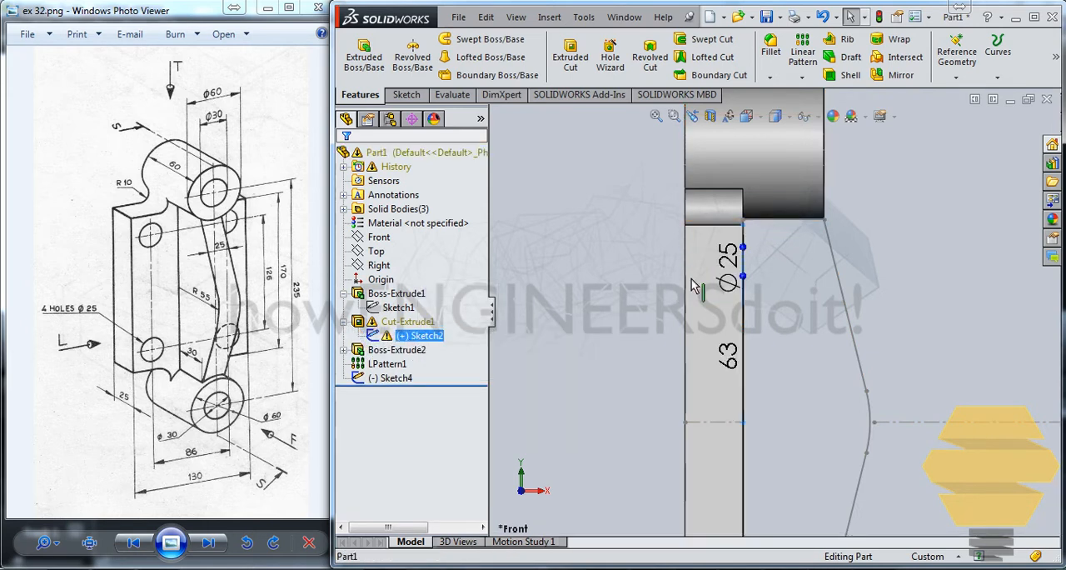
pyautogui.rightClick(430, 335)
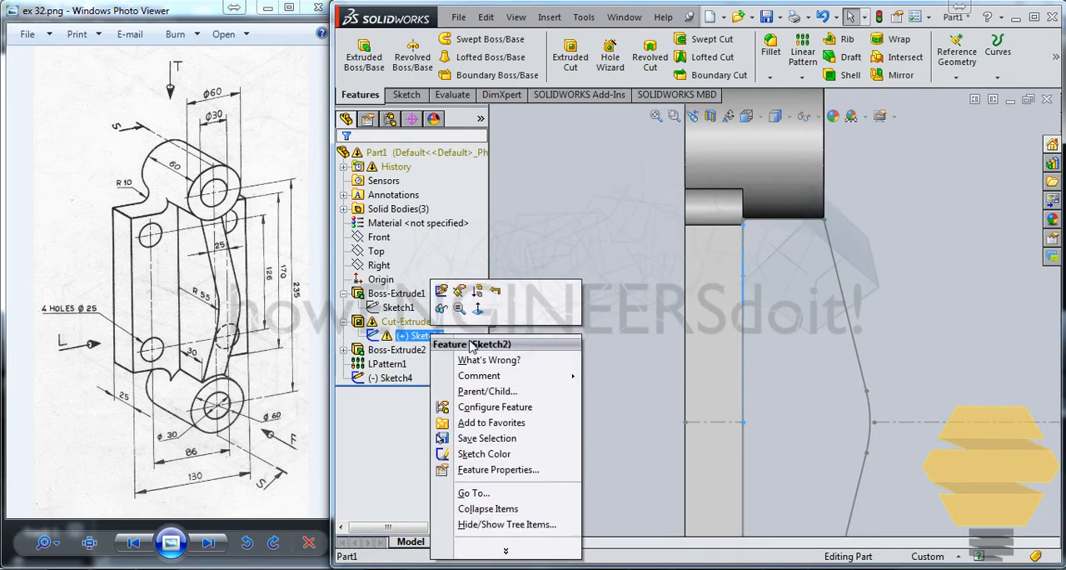
pyautogui.click(448, 301)
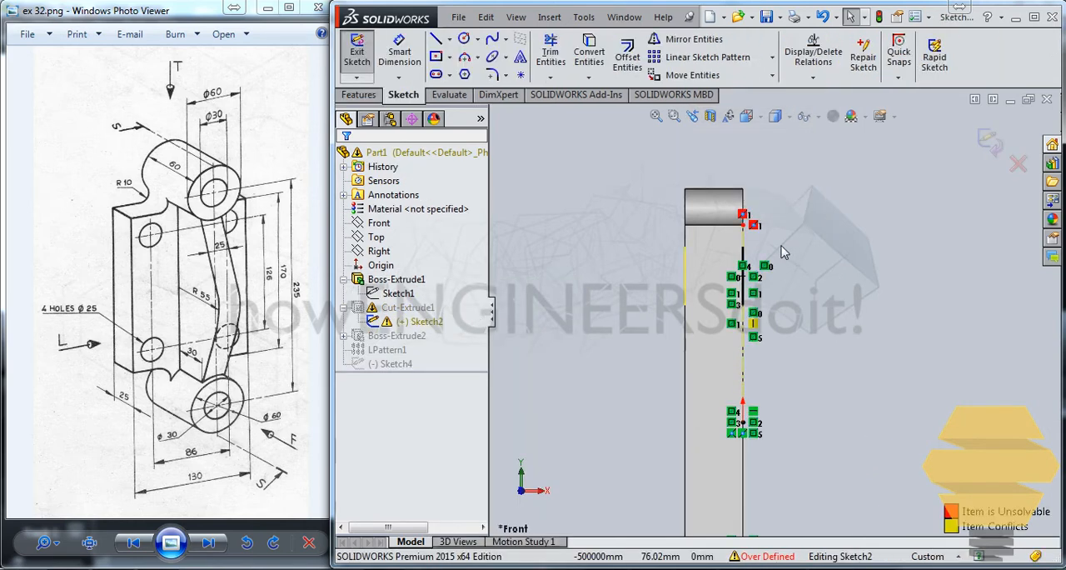
# Step: Delete the unsolvable relation between the vertical centreline's upper end and the plate's upper edge, and exit the hole sketch
pyautogui.hotkey('ctrl', '8')
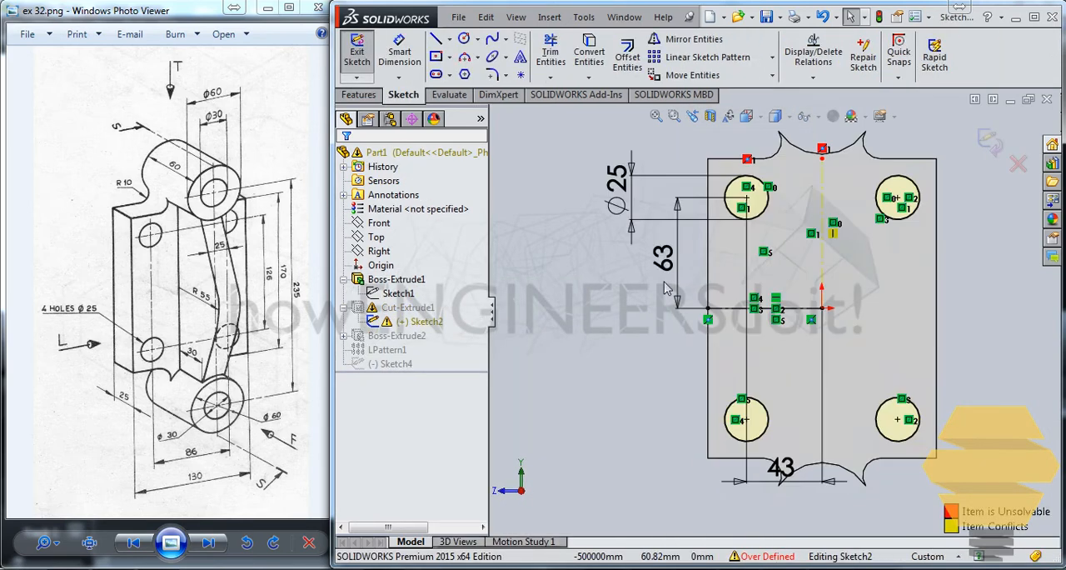
pyautogui.scroll(4, 797, 210)
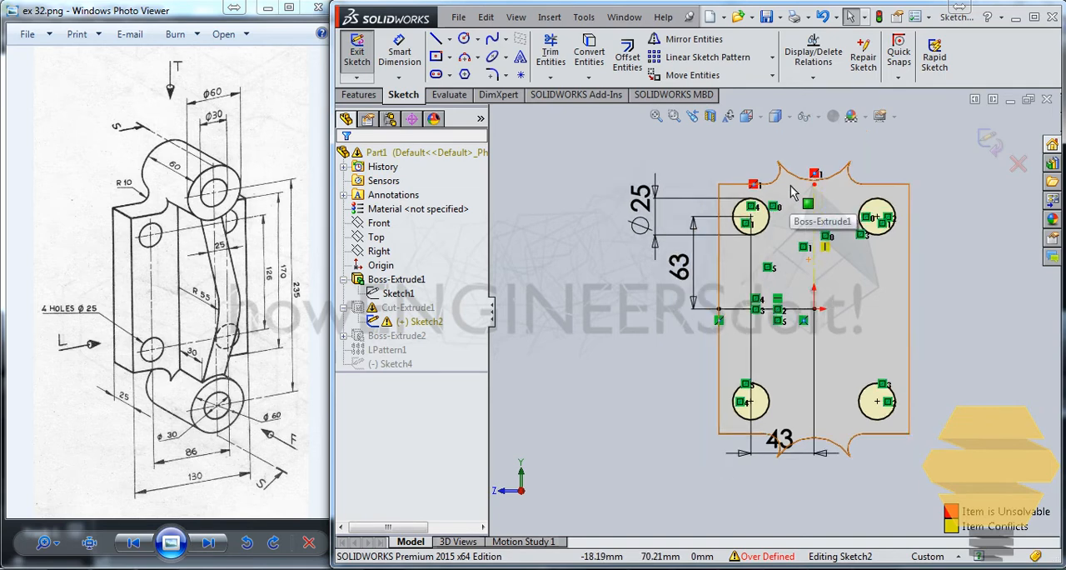
pyautogui.scroll(-3, 779, 311)
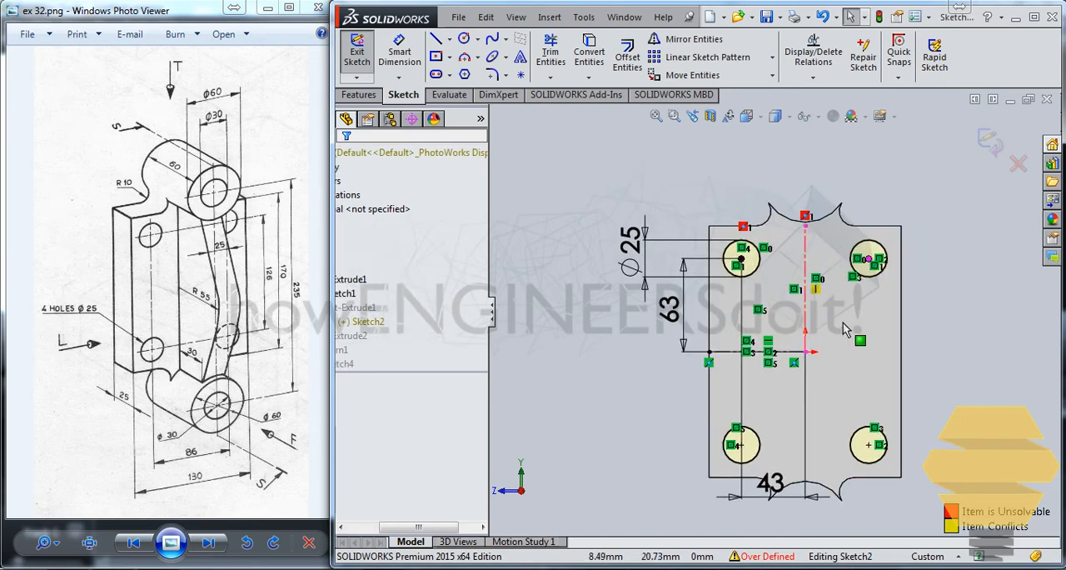
pyautogui.scroll(-4, 763, 279)
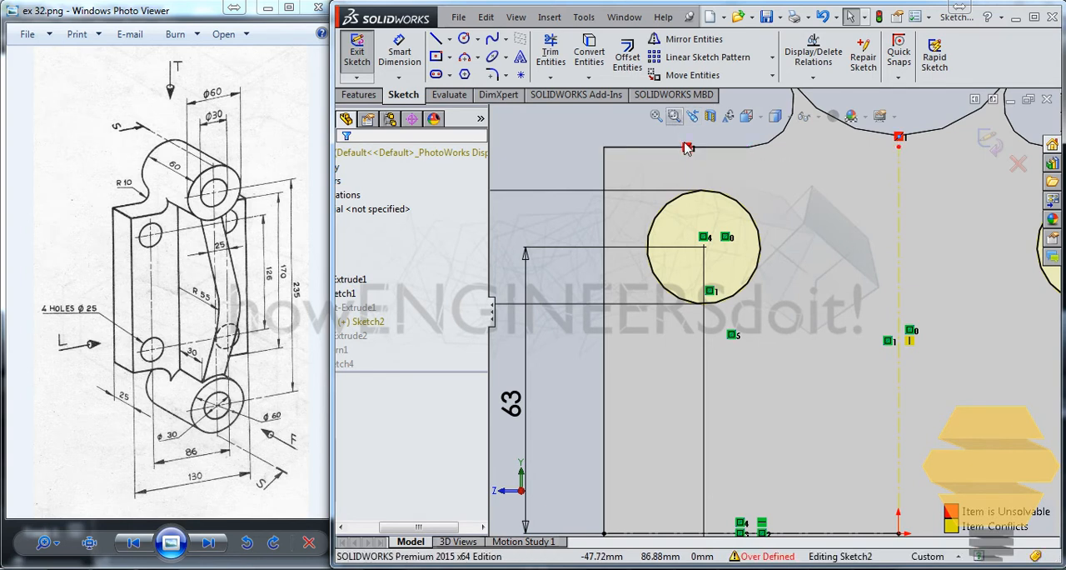
pyautogui.click(688, 150)
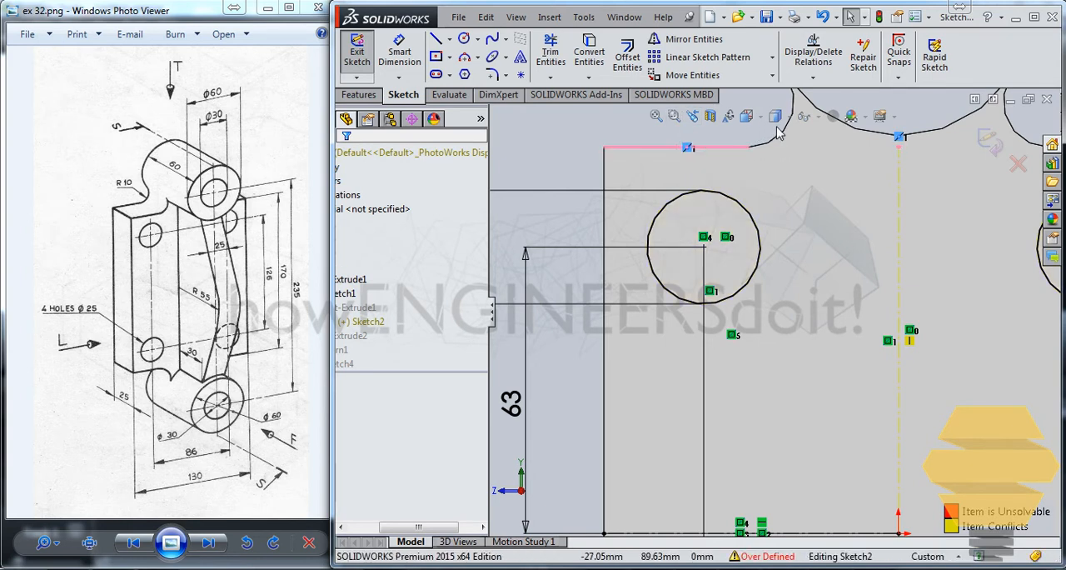
pyautogui.press('Delete')
pyautogui.scroll(-2, 831, 269)
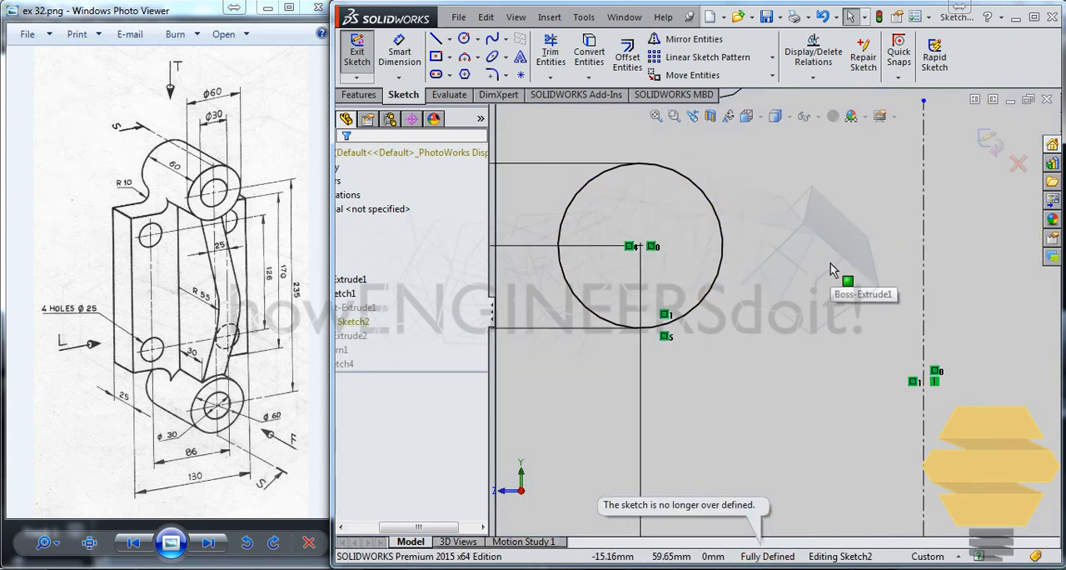
pyautogui.scroll(3, 831, 269)
pyautogui.scroll(-2, 892, 361)
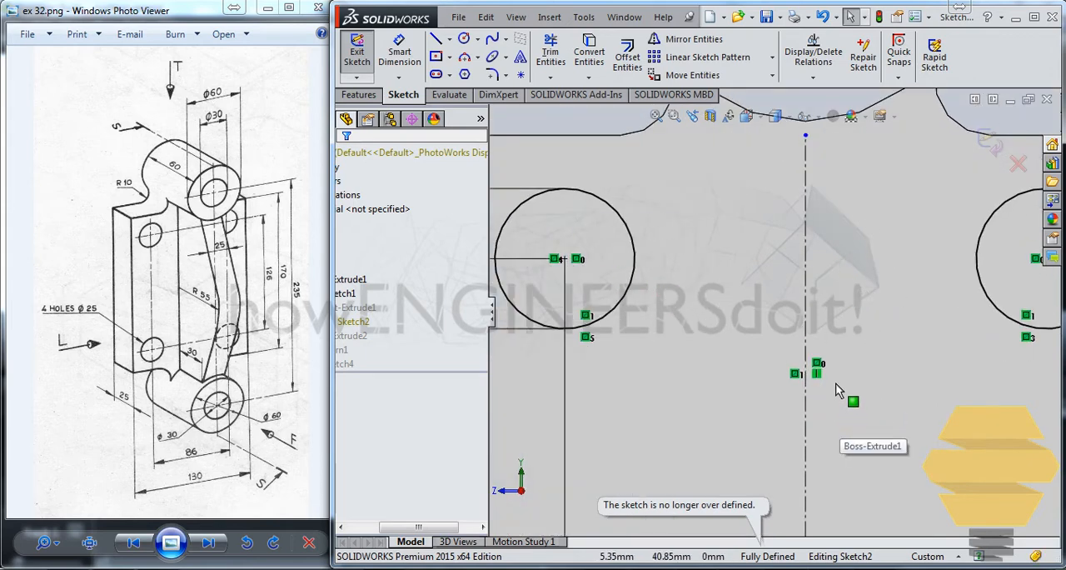
pyautogui.scroll(4, 888, 147)
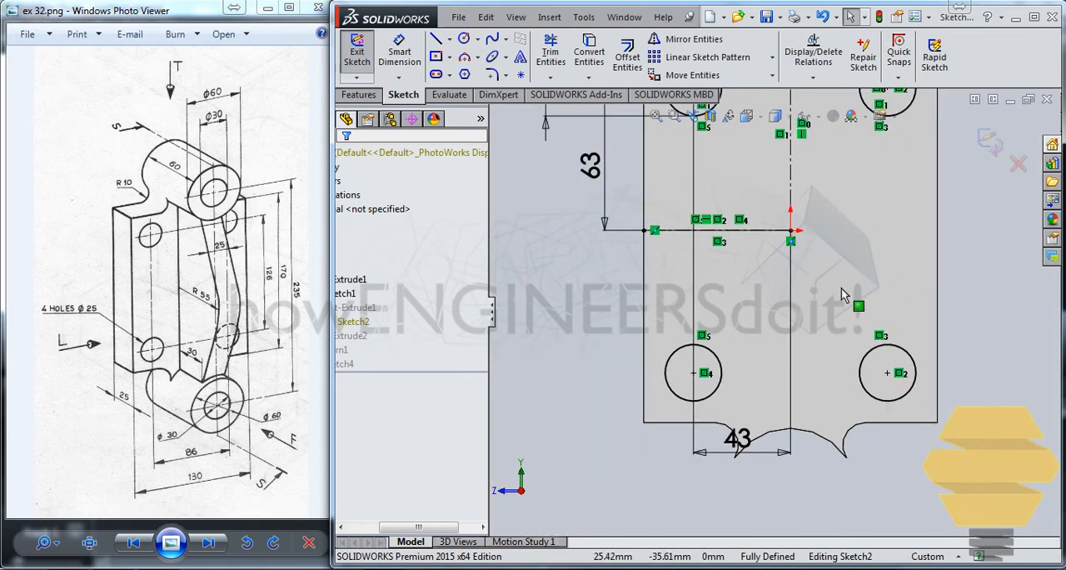
pyautogui.keyDown('ctrl'); pyautogui.moveTo(790, 175); pyautogui.dragTo(777, 304, button='middle'); pyautogui.keyUp('ctrl')
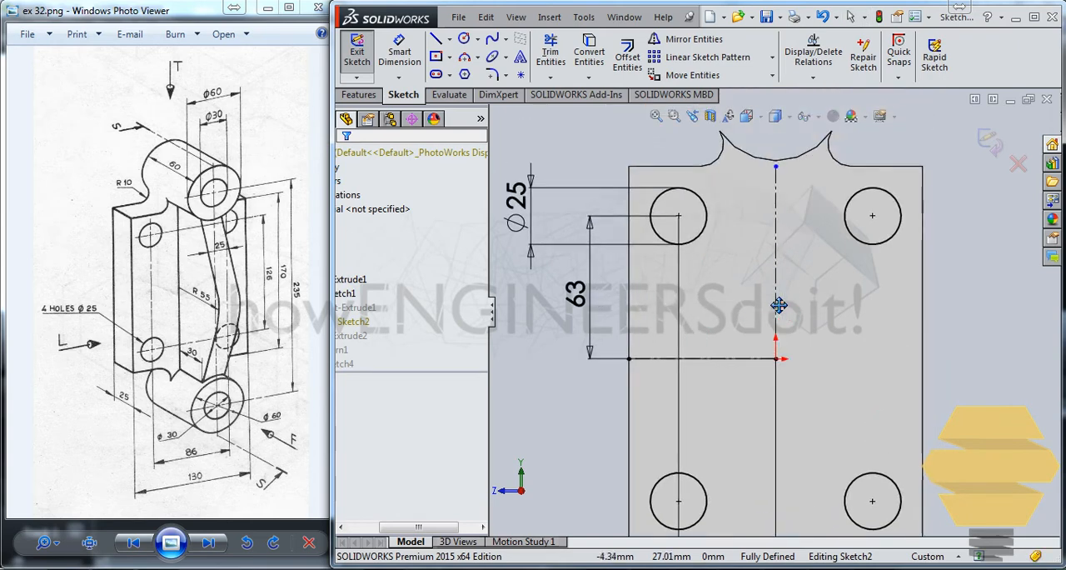
pyautogui.click(998, 150)
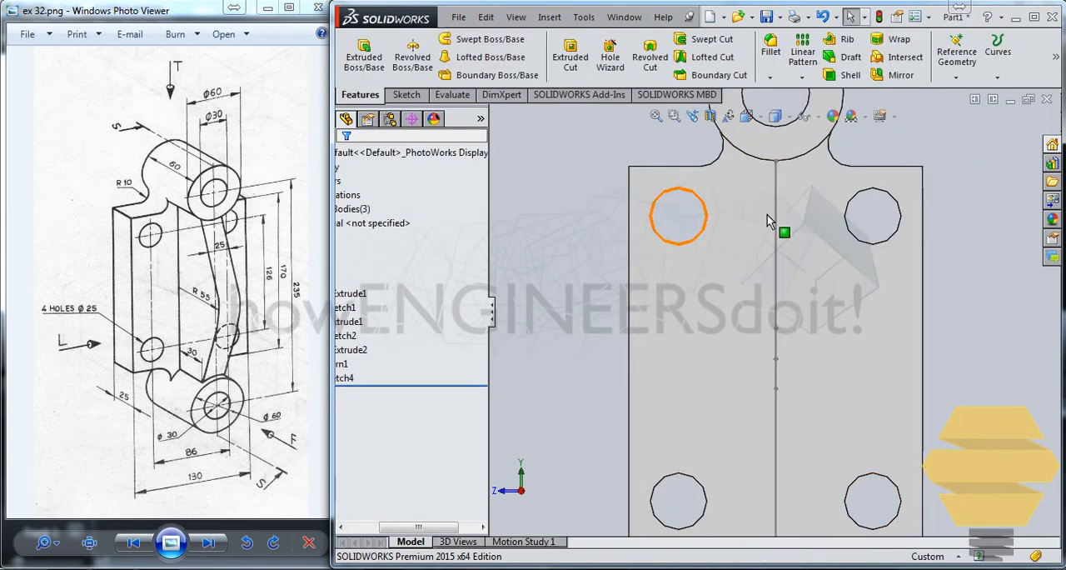
# Step: Try to extrude the rib profile as a blind boss, 12.5 mm in each of two directions, with merged result
pyautogui.moveTo(678, 303)
pyautogui.mouseDown(button='middle')
pyautogui.moveTo(748, 334)
pyautogui.moveTo(706, 314)
pyautogui.moveTo(803, 260)
pyautogui.moveTo(640, 305)
pyautogui.moveTo(880, 326)
pyautogui.mouseUp(button='middle')
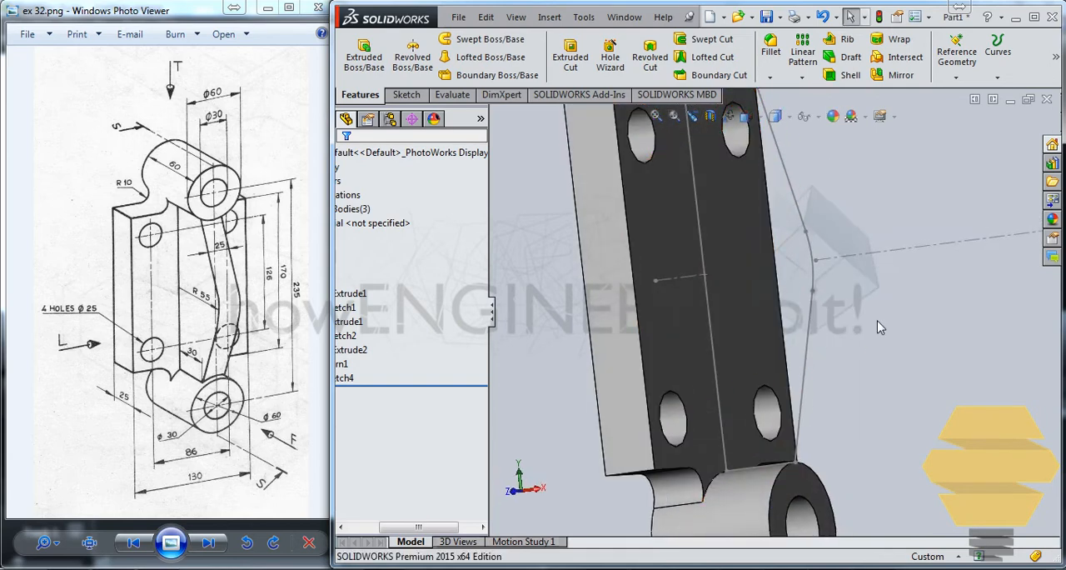
pyautogui.click(812, 313)
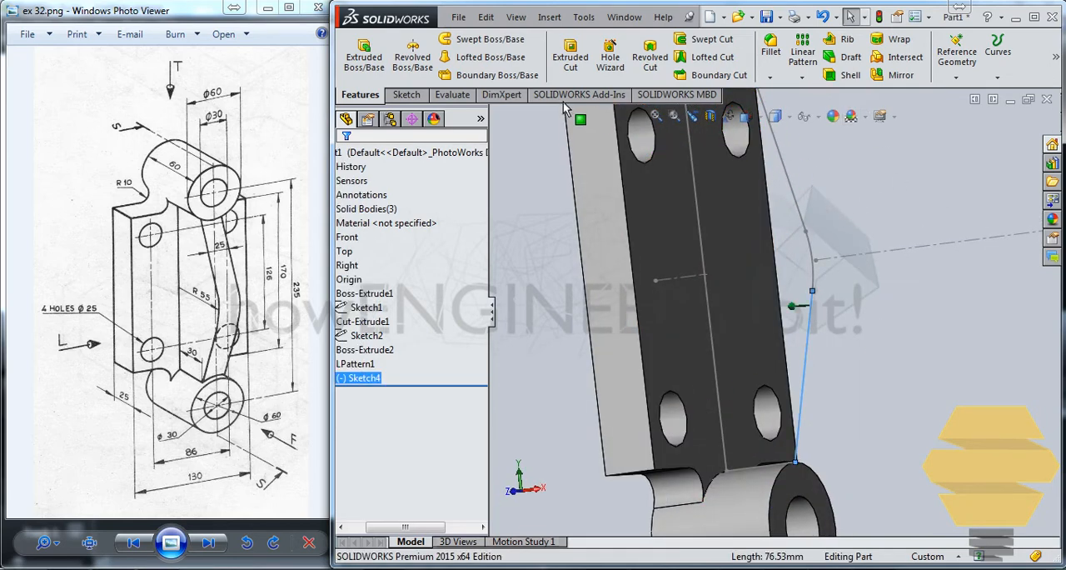
pyautogui.click(364, 55)
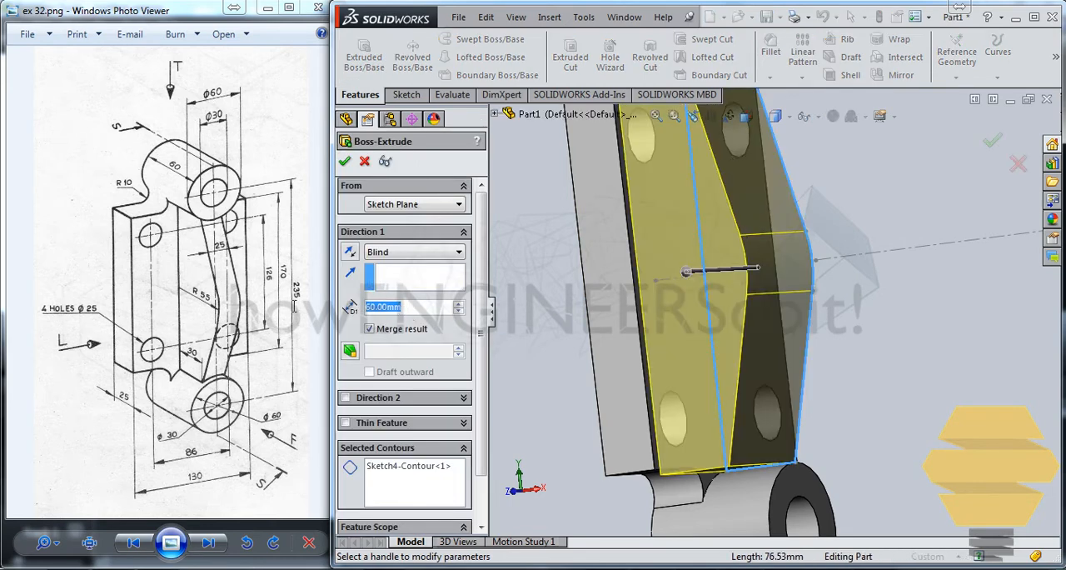
pyautogui.write('12.5')
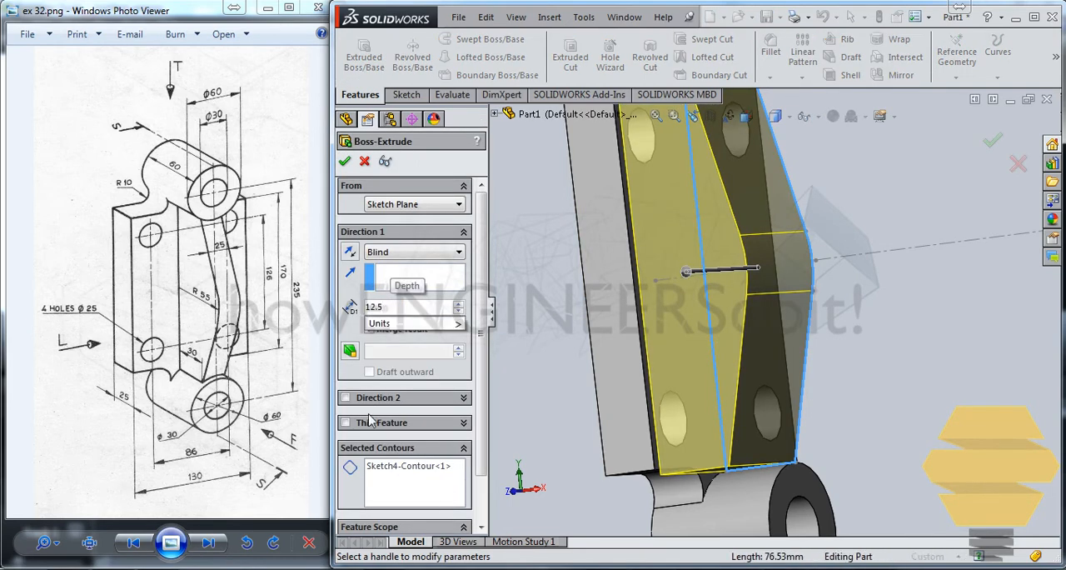
pyautogui.click(346, 397)
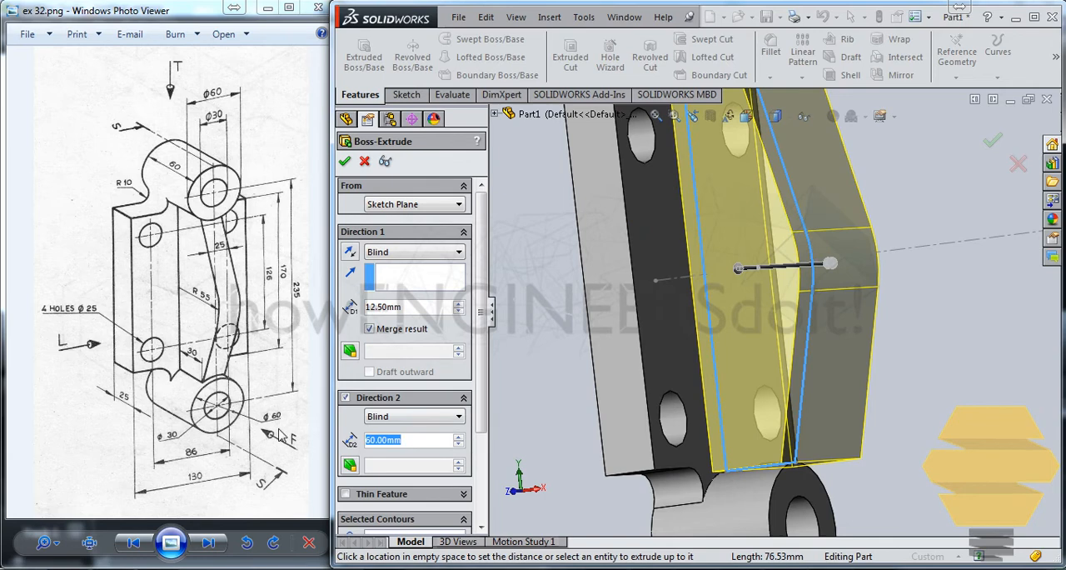
pyautogui.write('12.5')
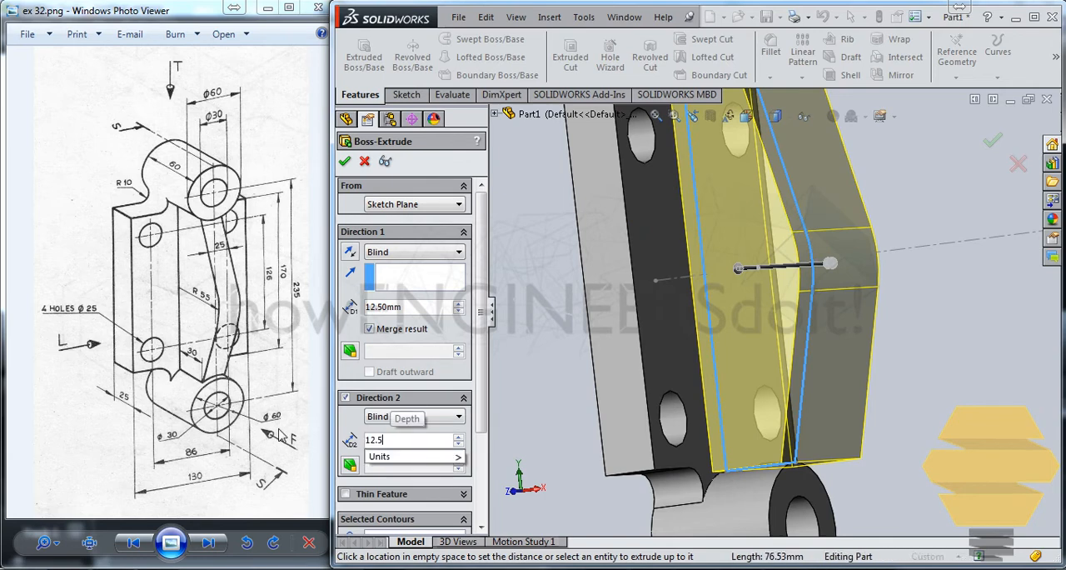
pyautogui.click(341, 160)
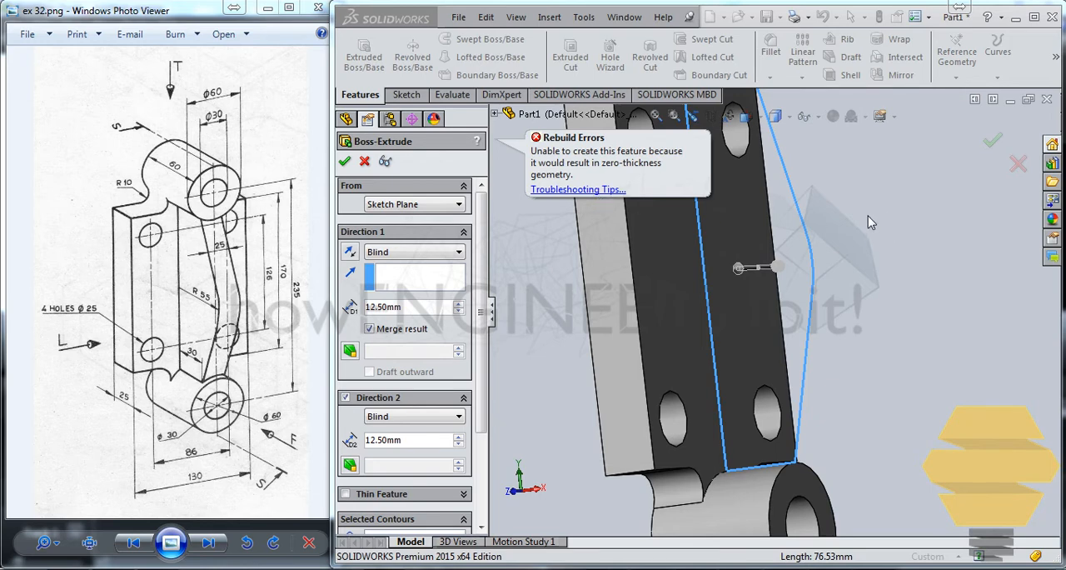
# Step: Examine where the rib profile's end line meets the boss's cylindrical surface, viewing it from several angles
pyautogui.moveTo(835, 298); pyautogui.dragTo(773, 265, button='middle')
pyautogui.moveTo(821, 304); pyautogui.dragTo(744, 277, button='middle')
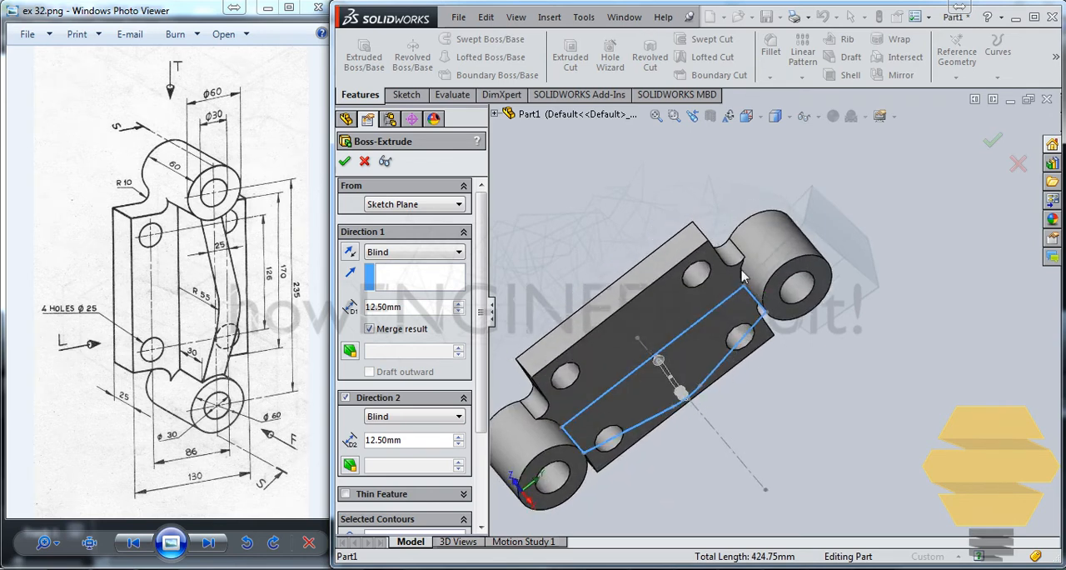
pyautogui.scroll(-5, 744, 277)
pyautogui.scroll(2, 758, 310)
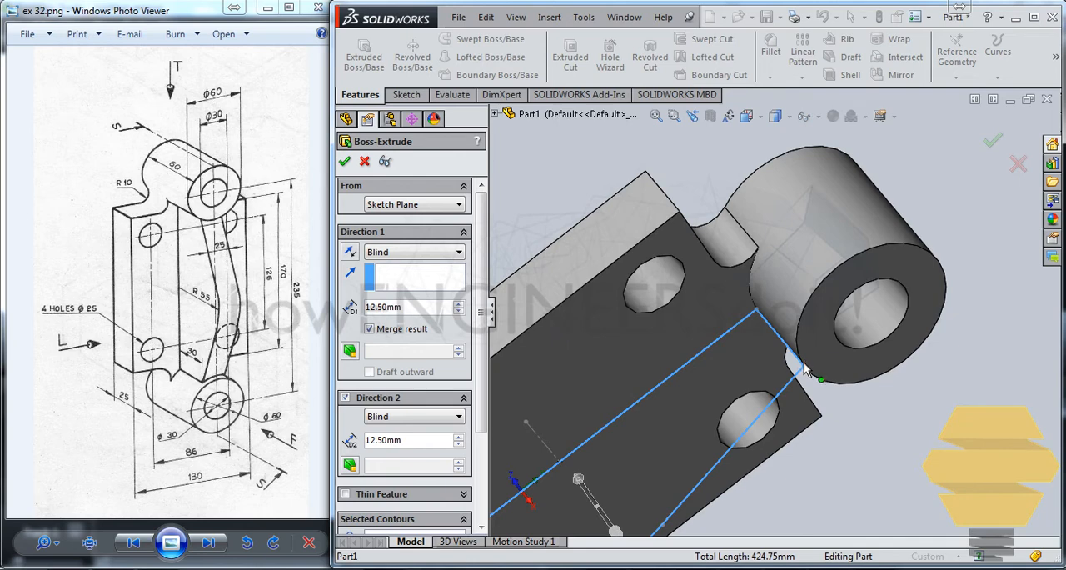
pyautogui.scroll(3, 801, 346)
pyautogui.scroll(-5, 737, 304)
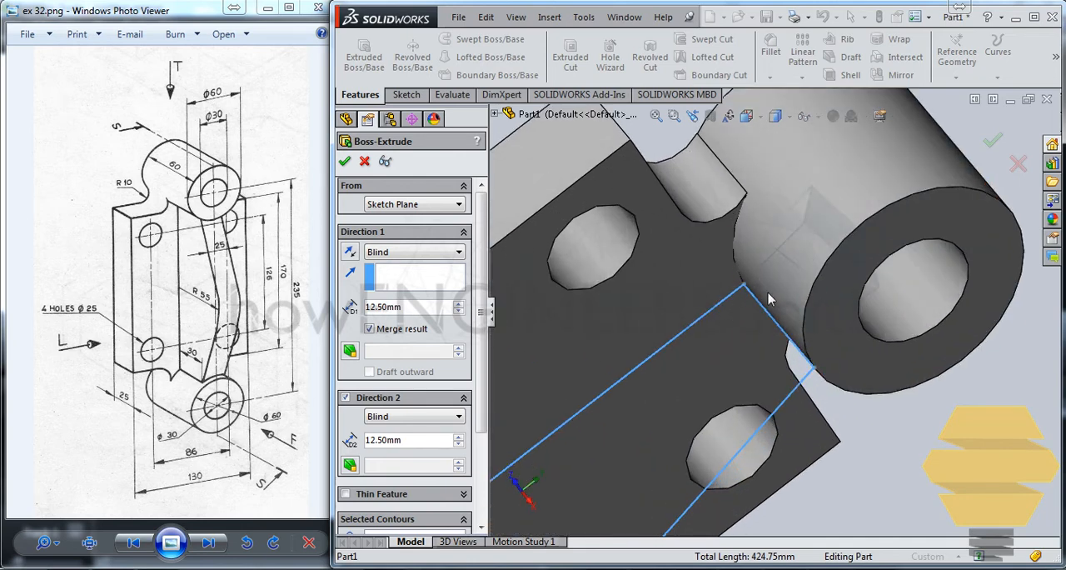
pyautogui.moveTo(797, 327); pyautogui.dragTo(788, 323, button='middle')
pyautogui.moveTo(803, 358); pyautogui.dragTo(841, 331, button='middle')
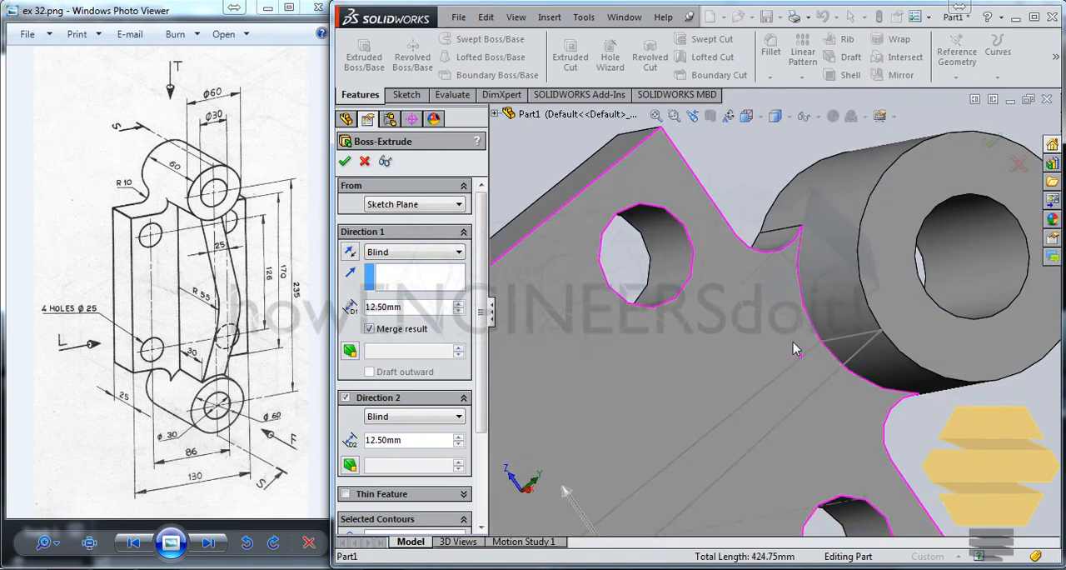
pyautogui.scroll(2, 788, 357)
pyautogui.scroll(-2, 783, 356)
pyautogui.scroll(4, 774, 361)
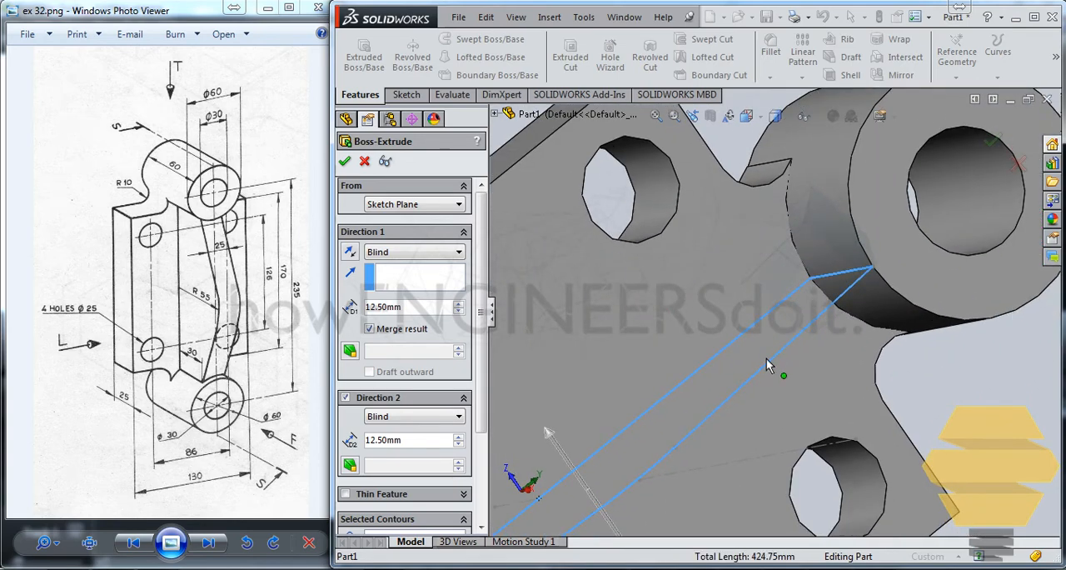
pyautogui.scroll(2, 744, 365)
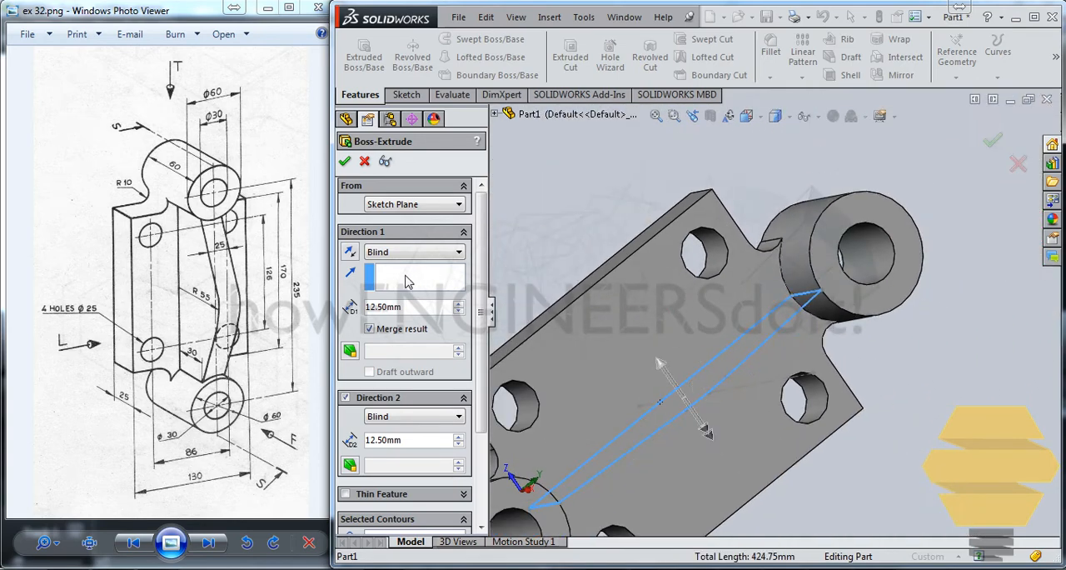
# Step: Cancel the rib extrusion and reopen the rib sketch for editing, viewed normal to its plane
pyautogui.click(1018, 164)
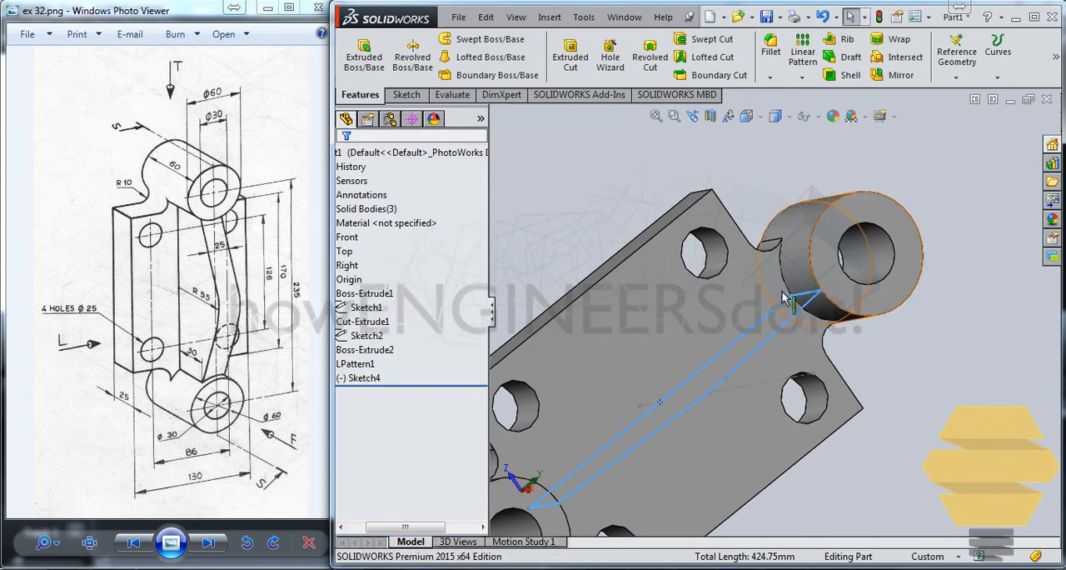
pyautogui.rightClick(798, 316)
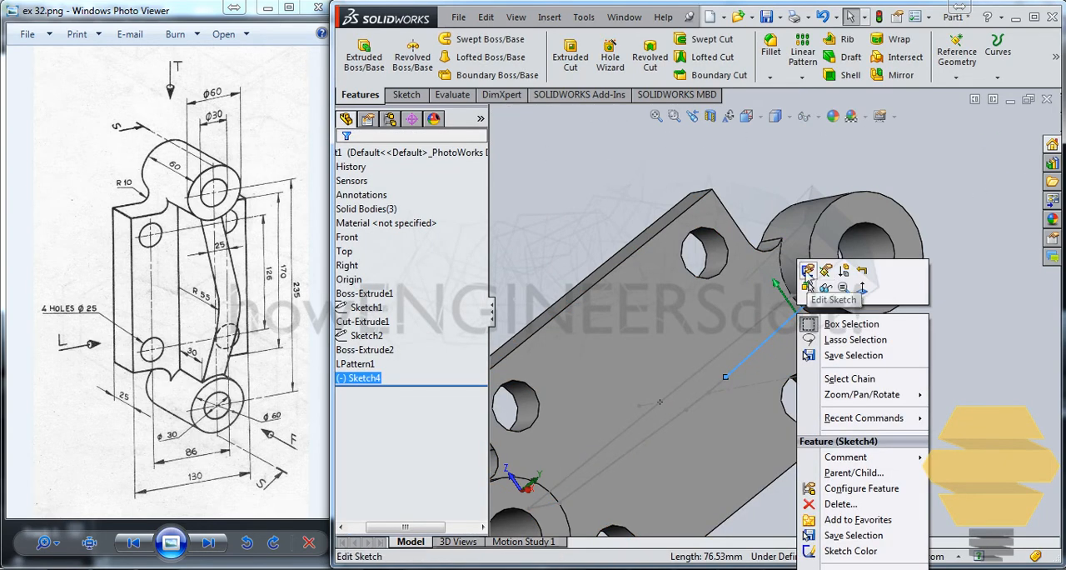
pyautogui.click(825, 288)
pyautogui.hotkey('ctrl', '8')
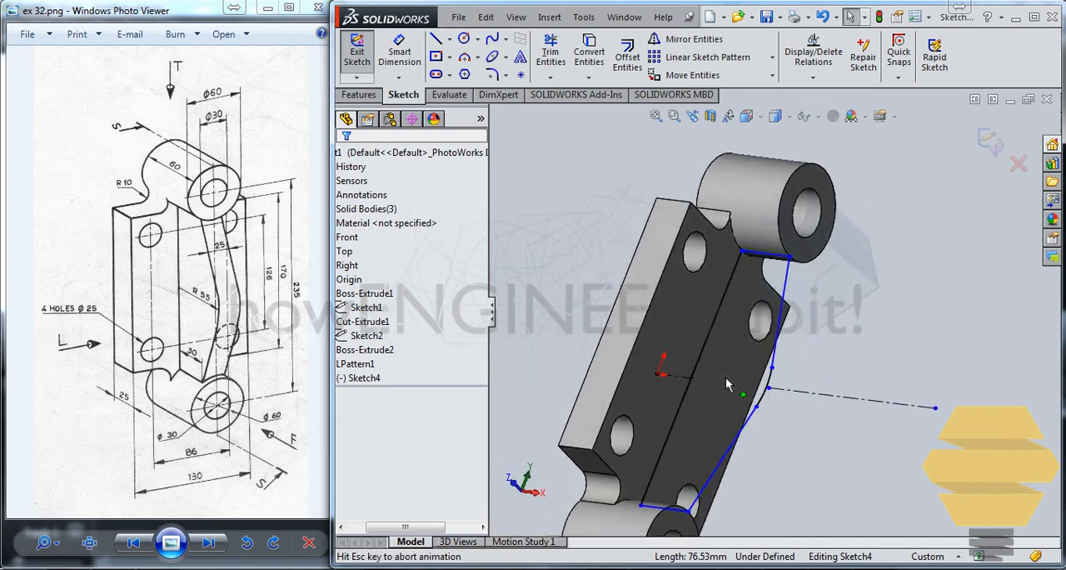
# Step: Sketch three connected lines extending the rib profile's upper end about 9.4 mm into the upper boss across its 35 mm width
pyautogui.scroll(-4, 718, 195)
pyautogui.scroll(-5, 690, 204)
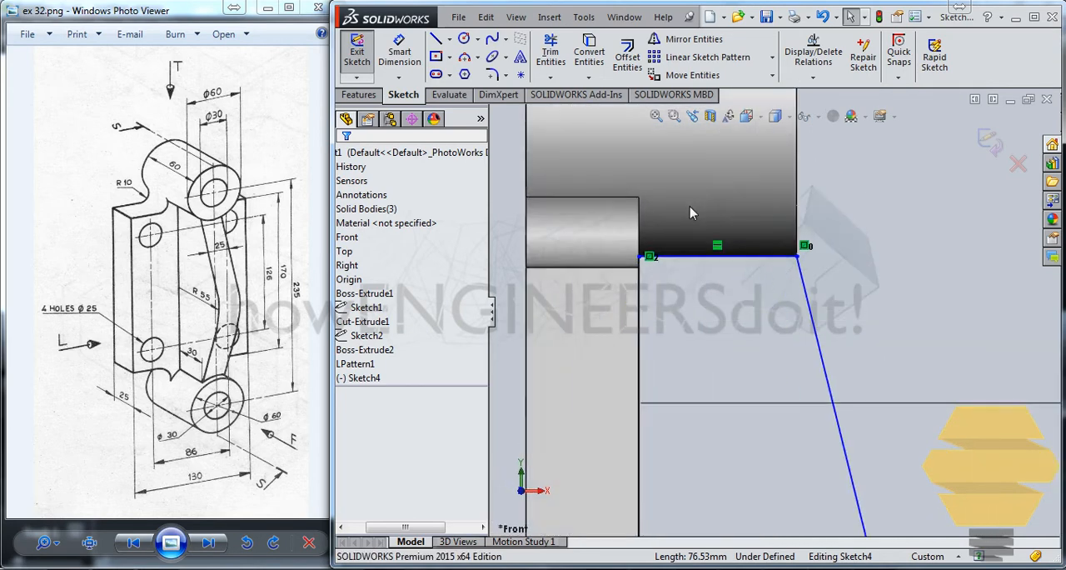
pyautogui.click(436, 39)
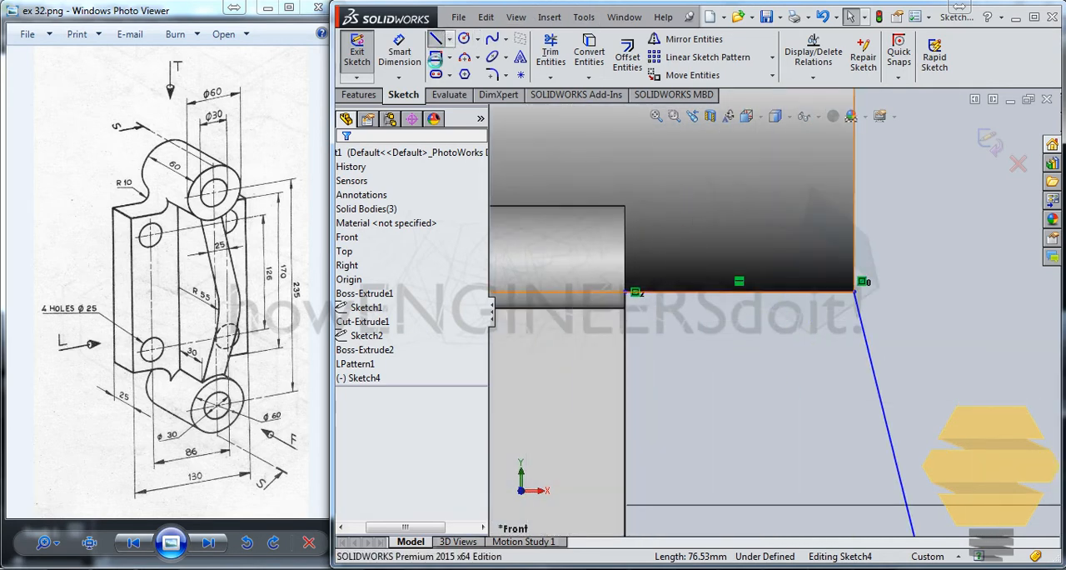
pyautogui.click(625, 292)
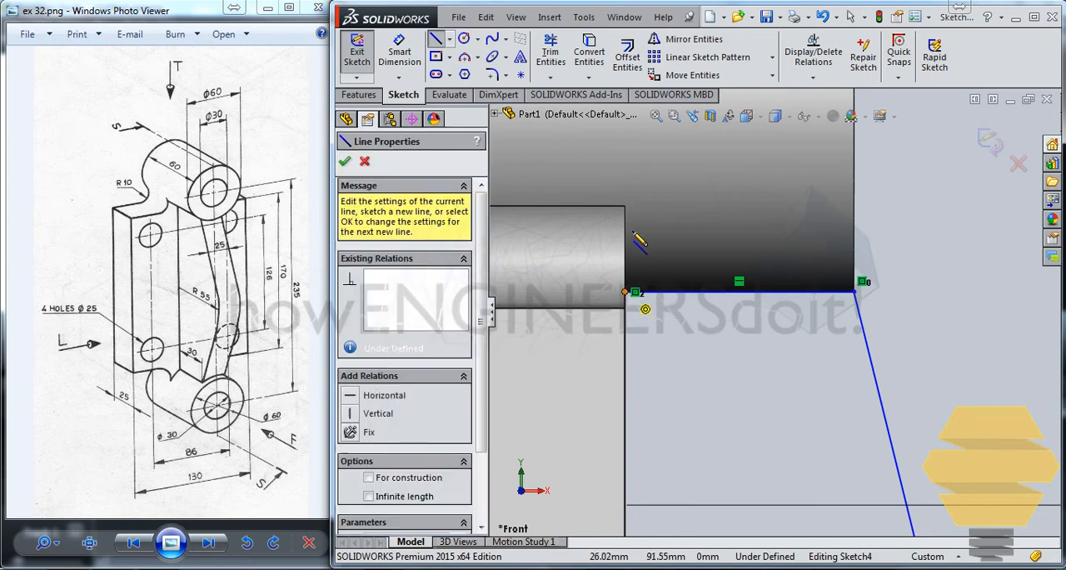
pyautogui.click(625, 230)
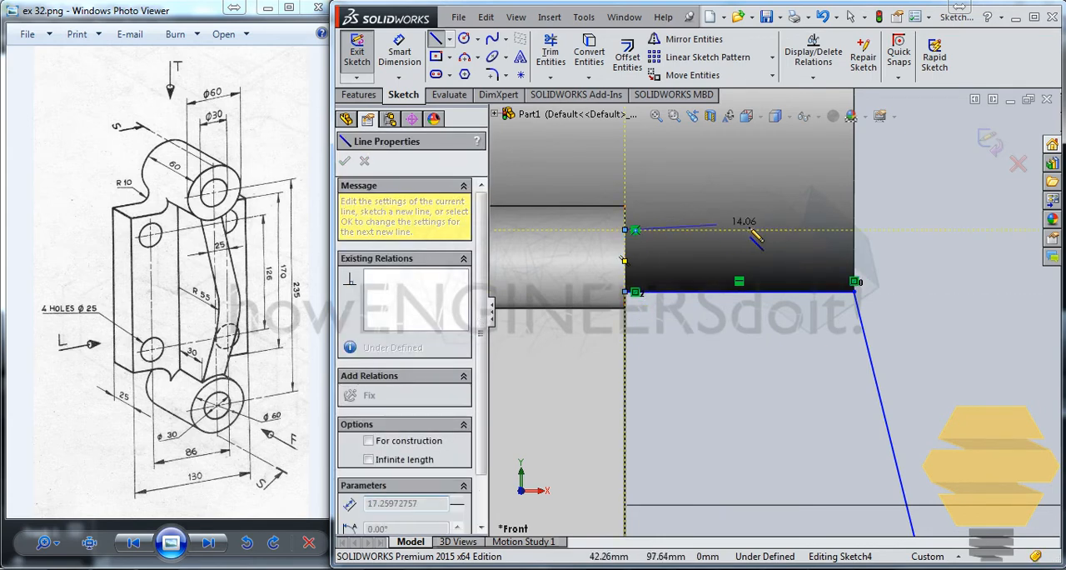
pyautogui.click(854, 230)
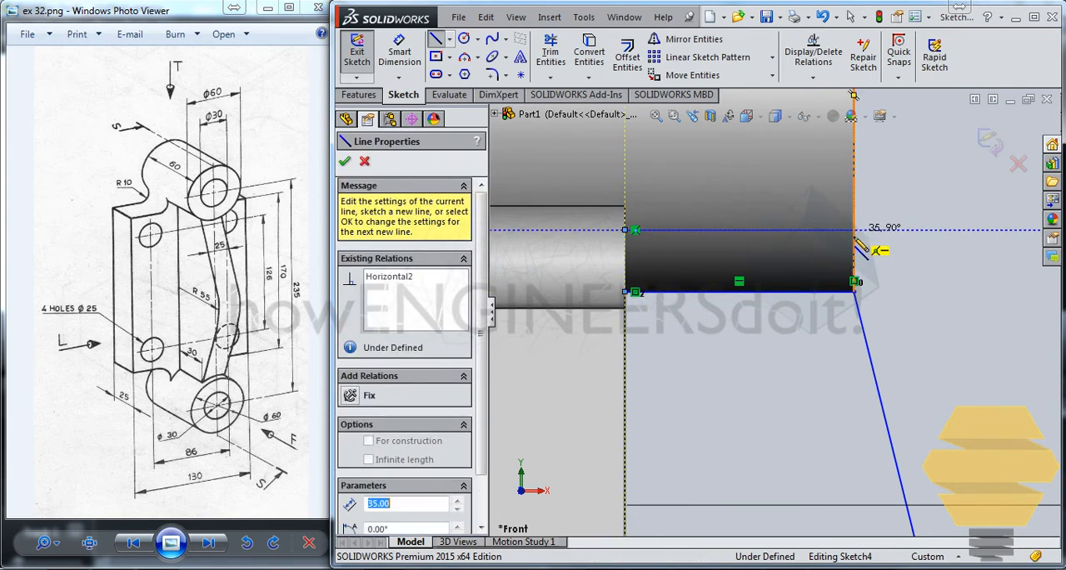
pyautogui.click(854, 292)
pyautogui.press('Escape')
pyautogui.press('Escape')
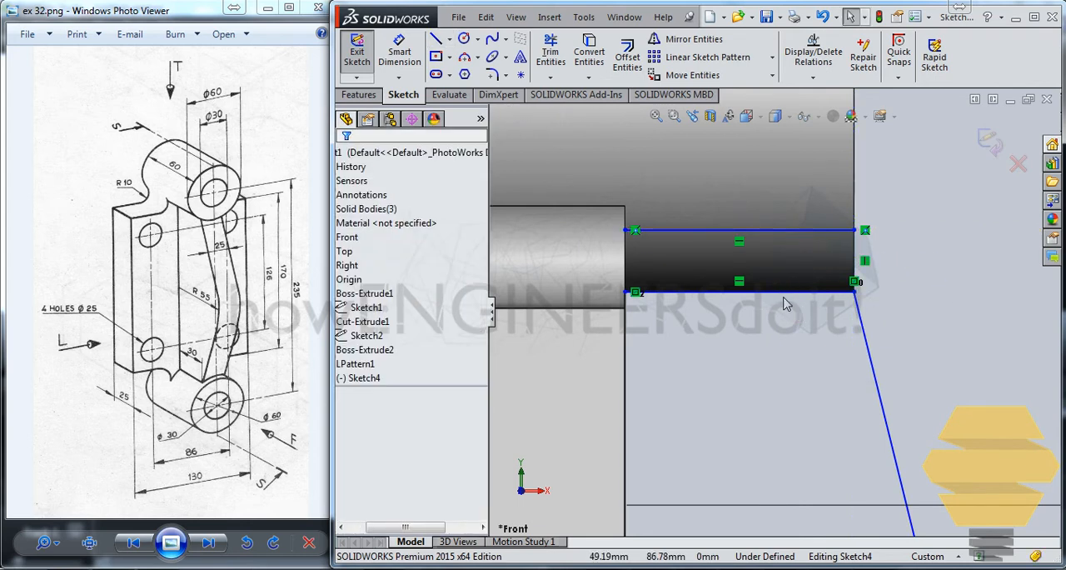
# Step: Convert the original horizontal line at the profile's upper end to construction geometry
pyautogui.click(784, 292)
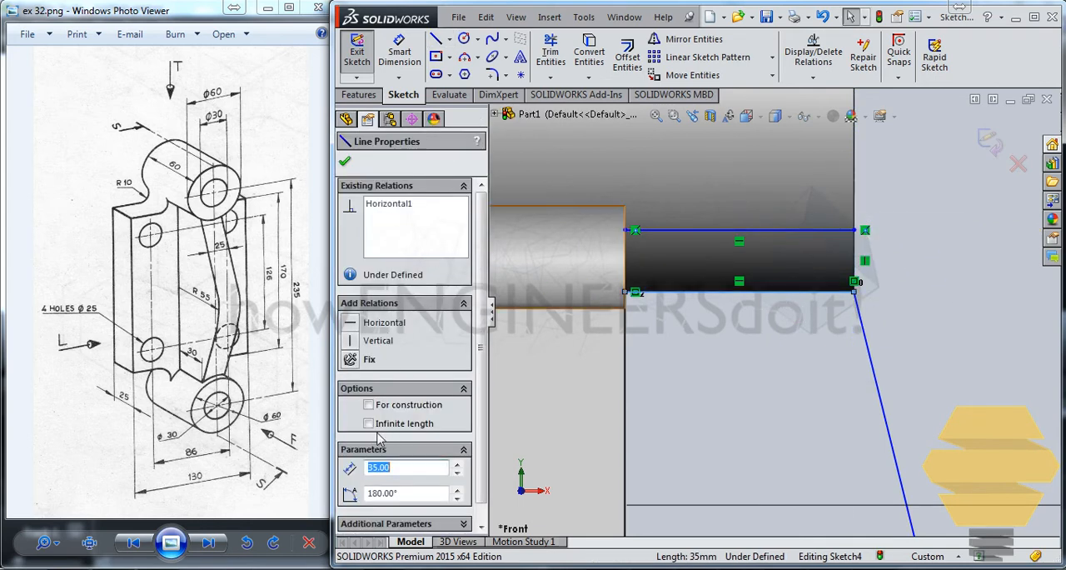
pyautogui.click(369, 406)
pyautogui.scroll(-3, 794, 316)
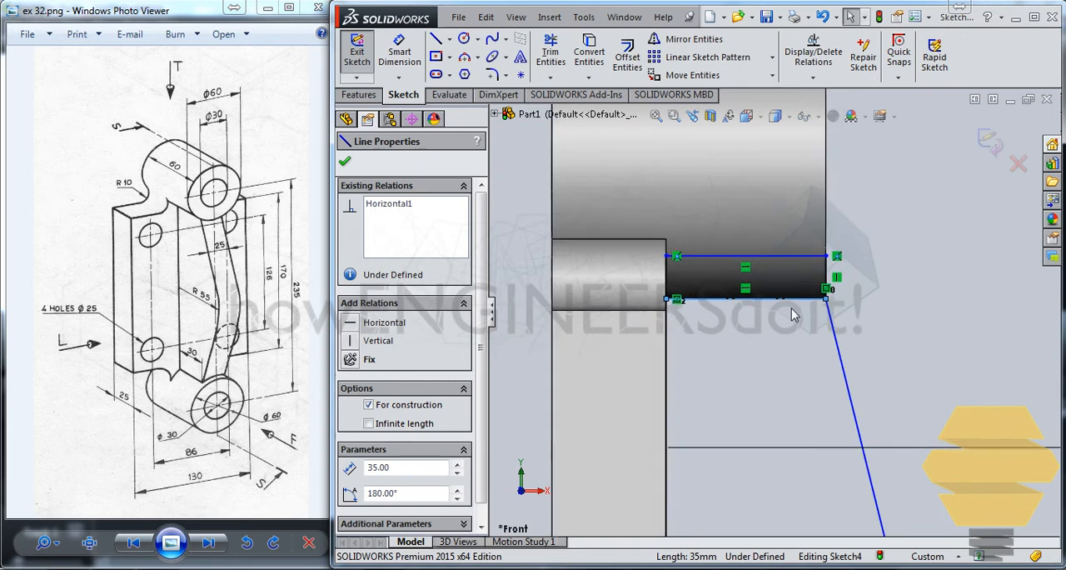
pyautogui.scroll(-2, 791, 341)
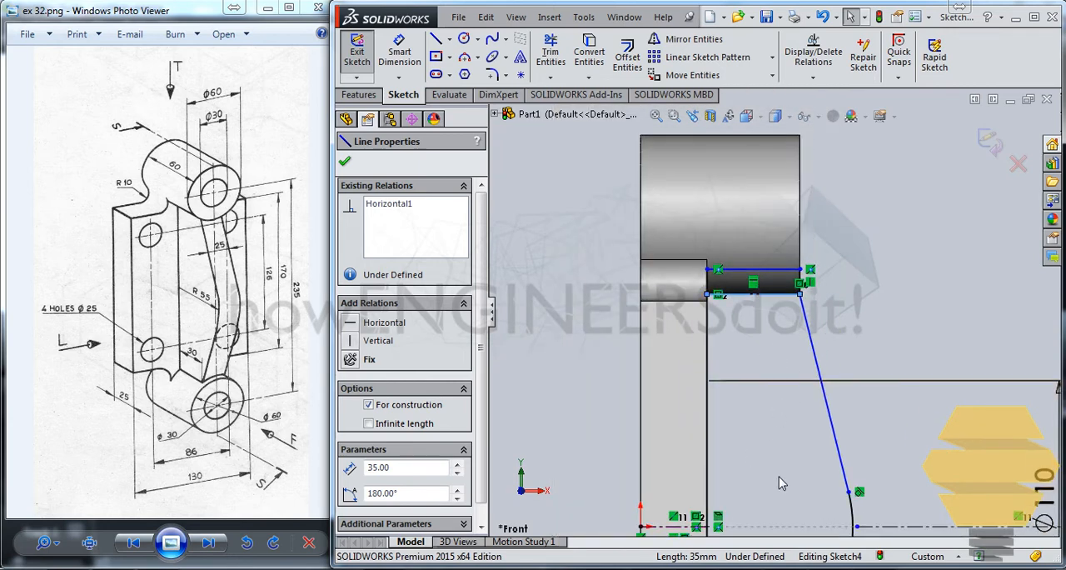
pyautogui.scroll(3, 783, 446)
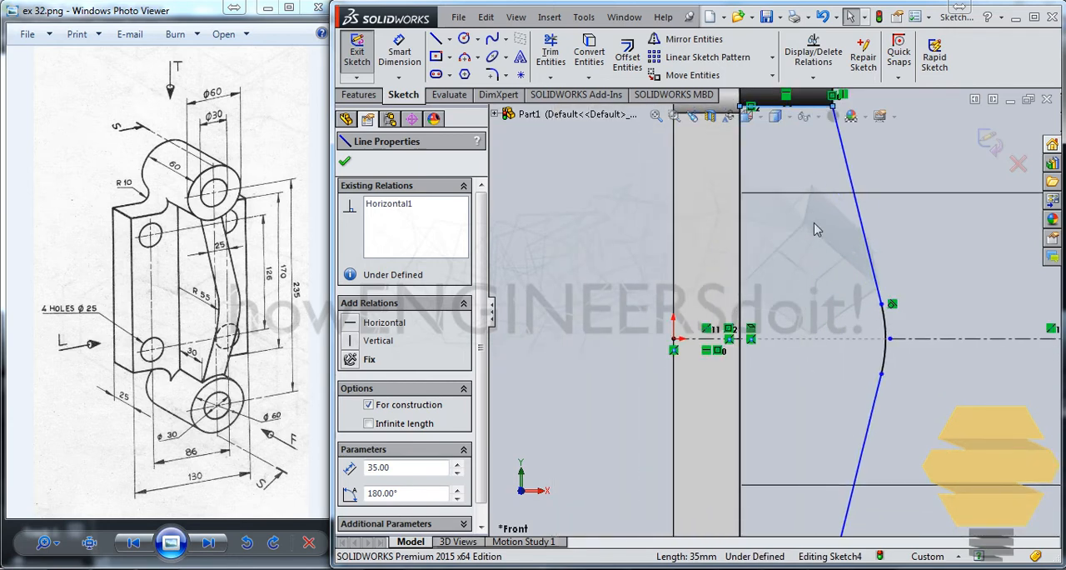
# Step: Mirror the three extension lines about the horizontal centreline onto the lower boss, keeping the originals
pyautogui.scroll(-3, 817, 229)
pyautogui.scroll(3, 734, 272)
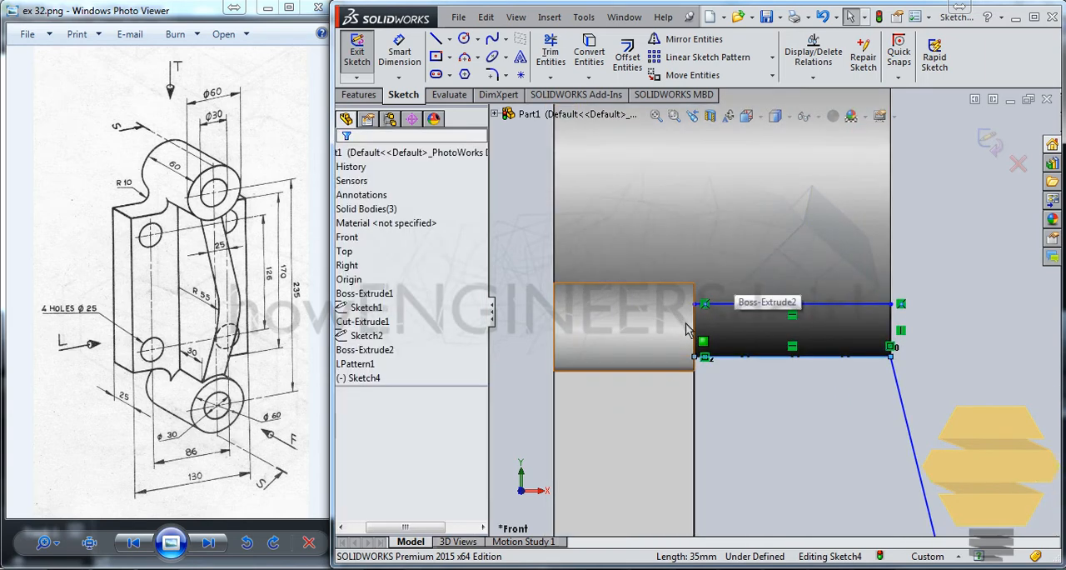
pyautogui.click(700, 316)
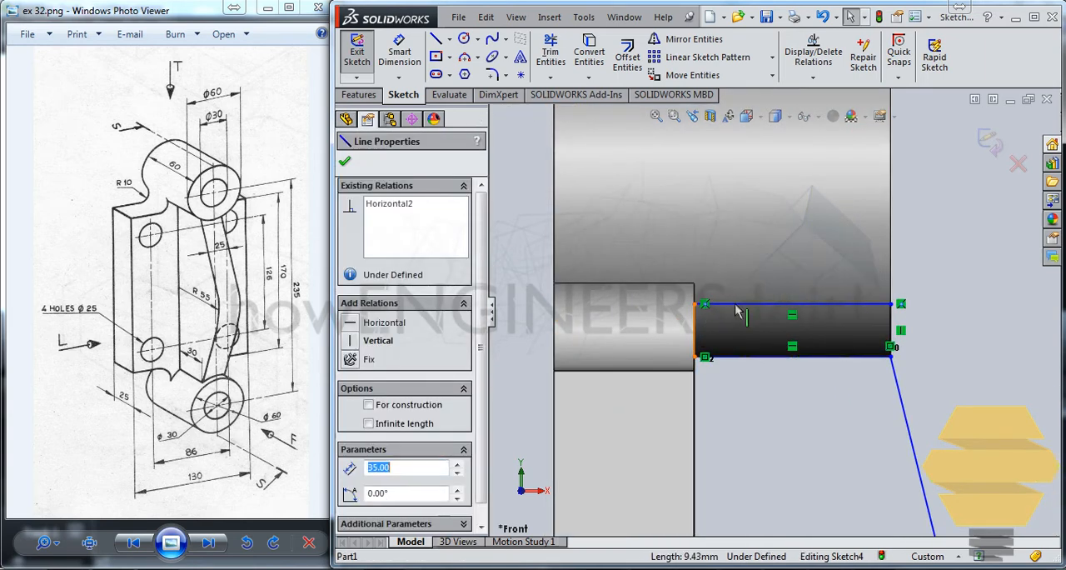
pyautogui.keyDown('ctrl'); pyautogui.click(762, 314); pyautogui.keyUp('ctrl')
pyautogui.keyDown('ctrl'); pyautogui.click(554, 250); pyautogui.keyUp('ctrl')
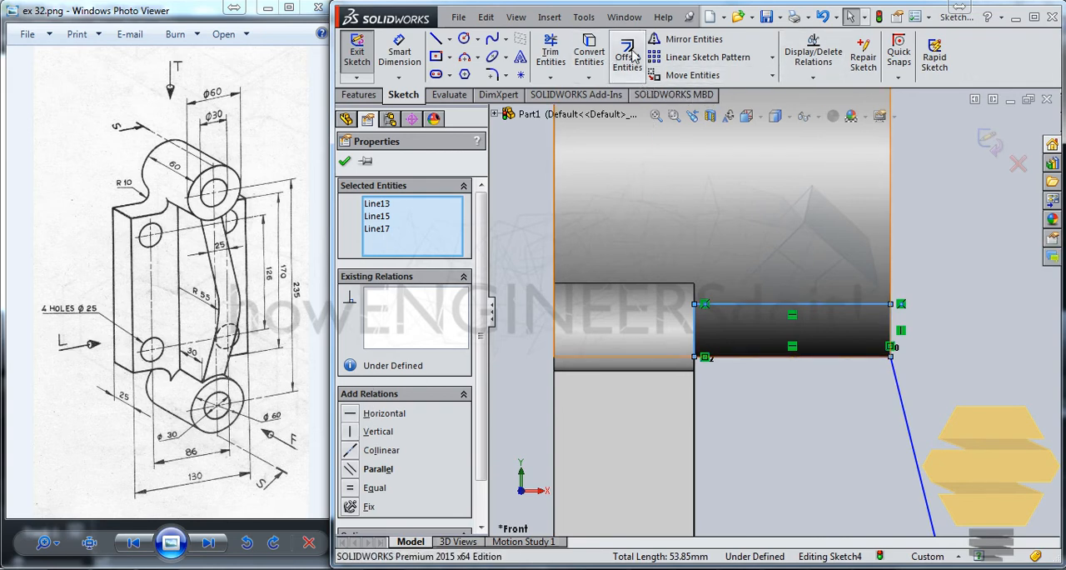
pyautogui.click(684, 39)
pyautogui.click(408, 364)
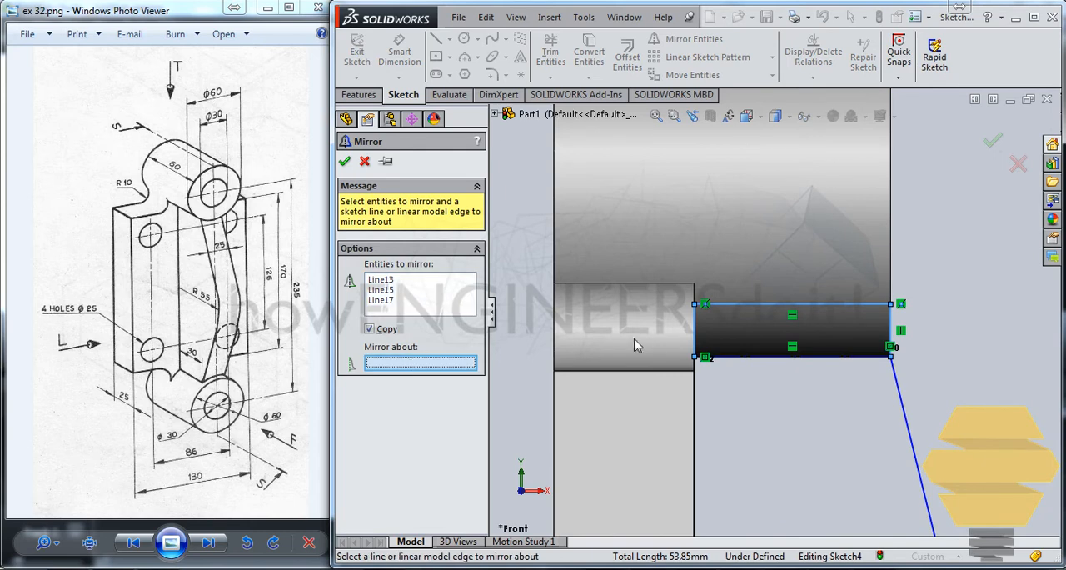
pyautogui.scroll(-3, 786, 492)
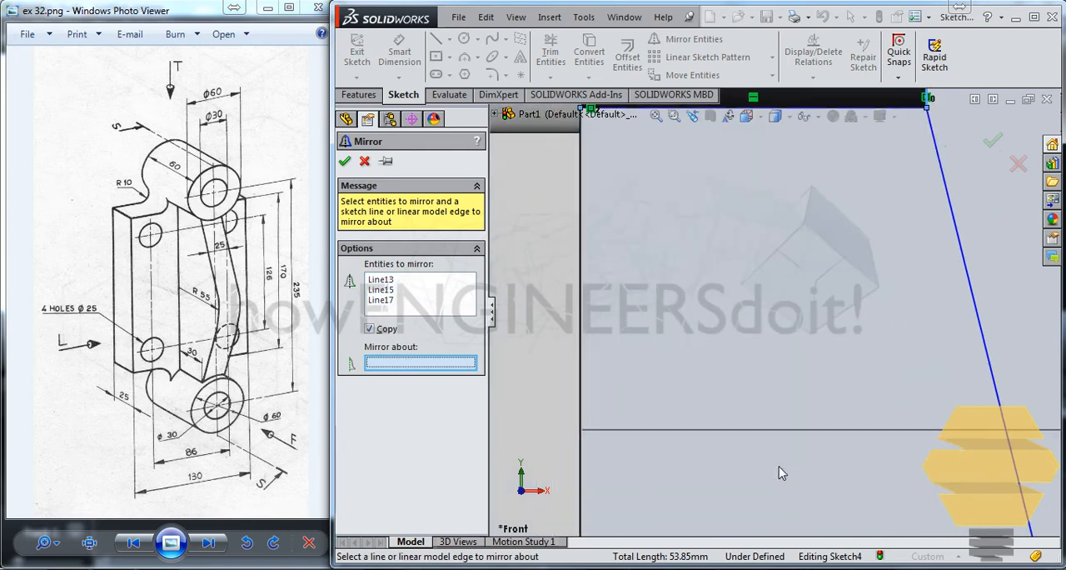
pyautogui.scroll(5, 779, 467)
pyautogui.scroll(2, 779, 467)
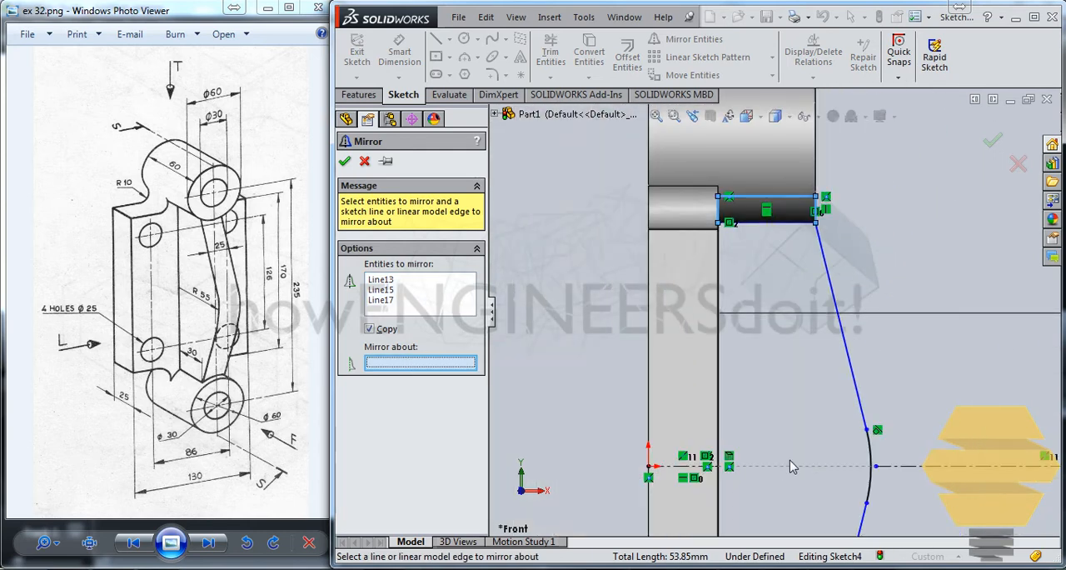
pyautogui.click(915, 468)
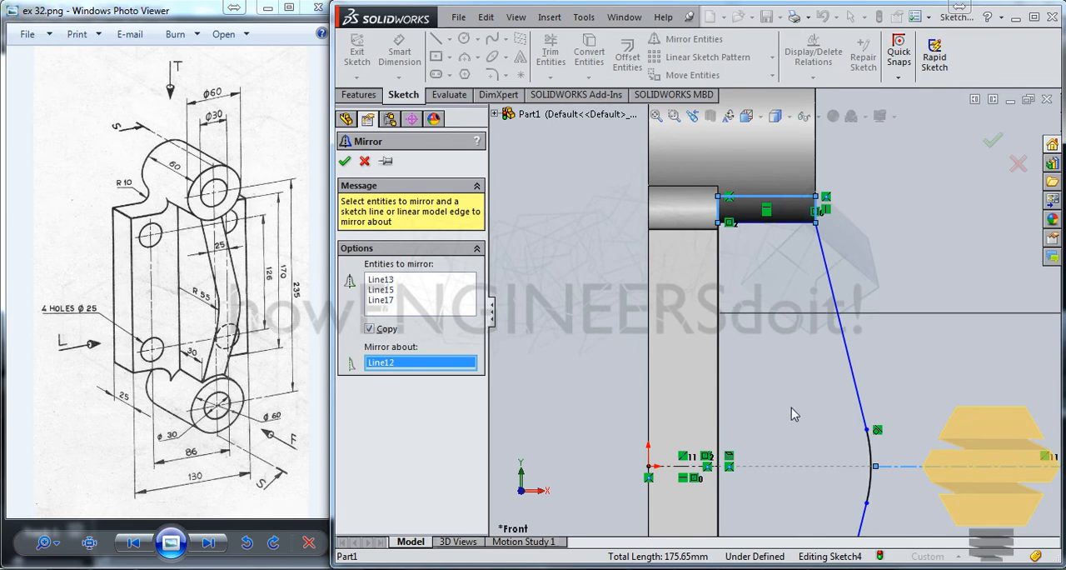
pyautogui.keyDown('ctrl'); pyautogui.moveTo(792, 407); pyautogui.dragTo(754, 52, button='middle'); pyautogui.keyUp('ctrl')
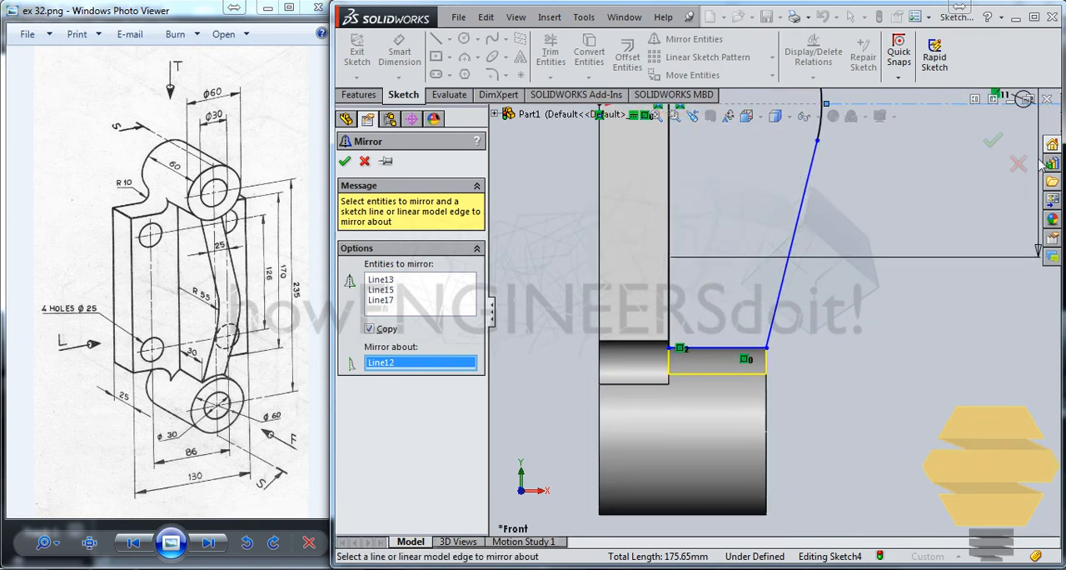
pyautogui.click(992, 141)
# Step: Convert the original horizontal line at the profile's lower end to construction geometry and exit the rib sketch
pyautogui.scroll(-4, 708, 312)
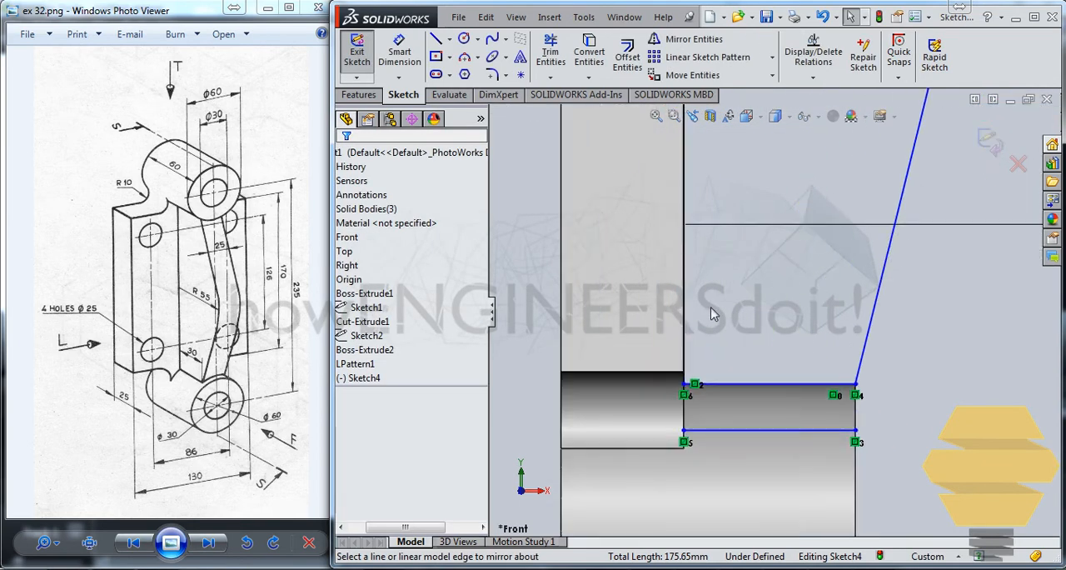
pyautogui.click(802, 419)
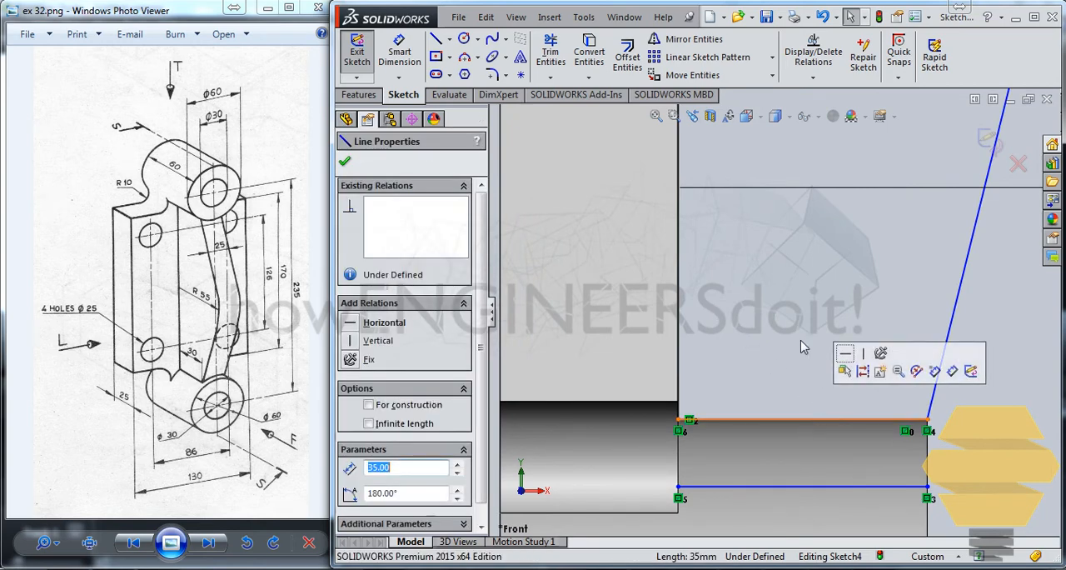
pyautogui.click(369, 405)
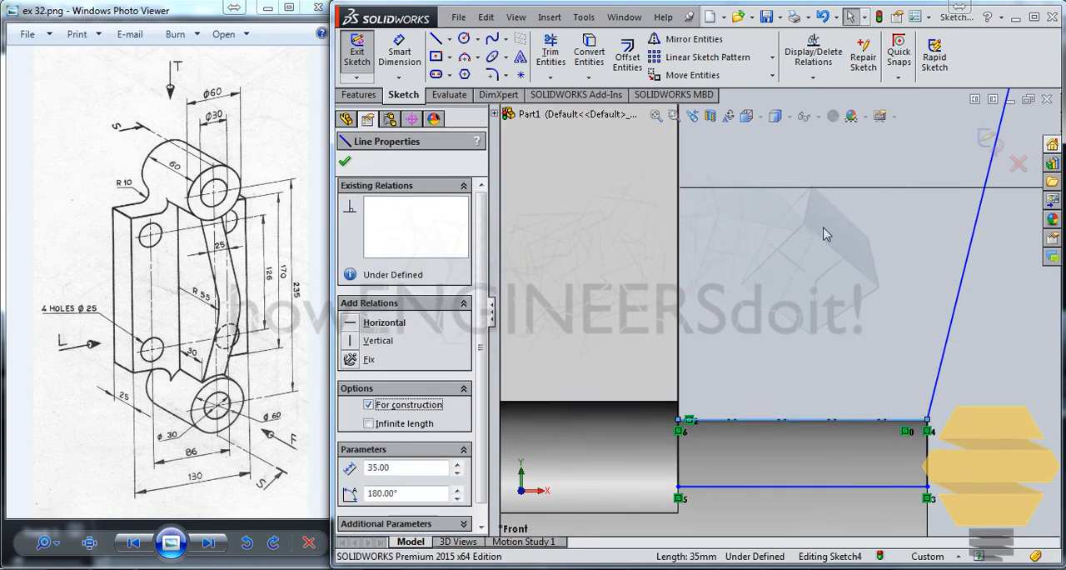
pyautogui.scroll(3, 823, 232)
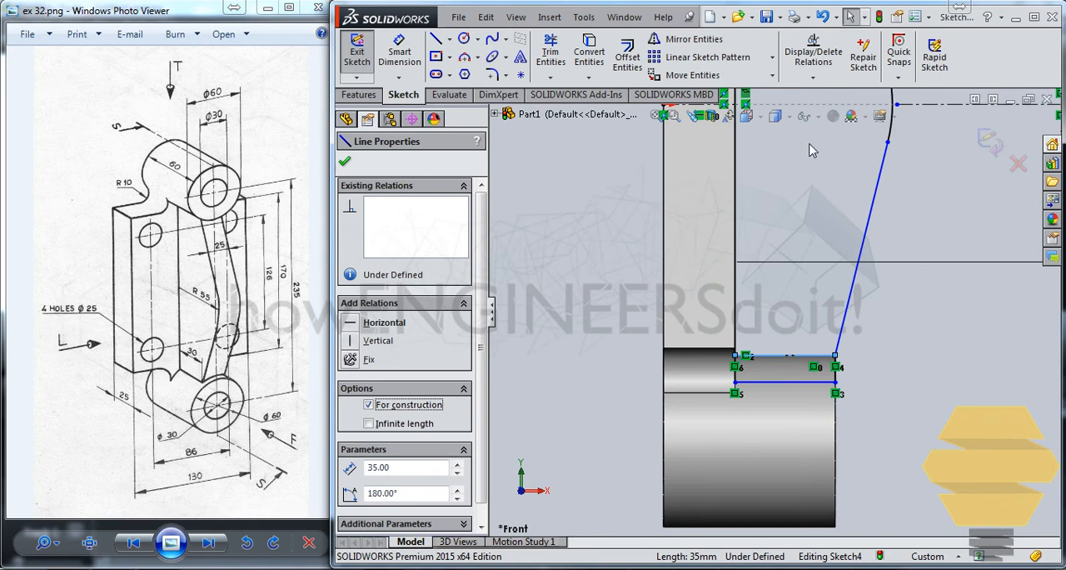
pyautogui.moveTo(813, 151)
pyautogui.keyDown('ctrl'); pyautogui.mouseDown(button='middle')
pyautogui.moveTo(814, 433)
pyautogui.moveTo(800, 489)
pyautogui.mouseUp(button='middle'); pyautogui.keyUp('ctrl')
pyautogui.moveTo(813, 406)
pyautogui.keyDown('ctrl'); pyautogui.mouseDown(button='middle')
pyautogui.moveTo(810, 133)
pyautogui.moveTo(799, 108)
pyautogui.moveTo(944, 199)
pyautogui.mouseUp(button='middle'); pyautogui.keyUp('ctrl')
pyautogui.click(988, 141)
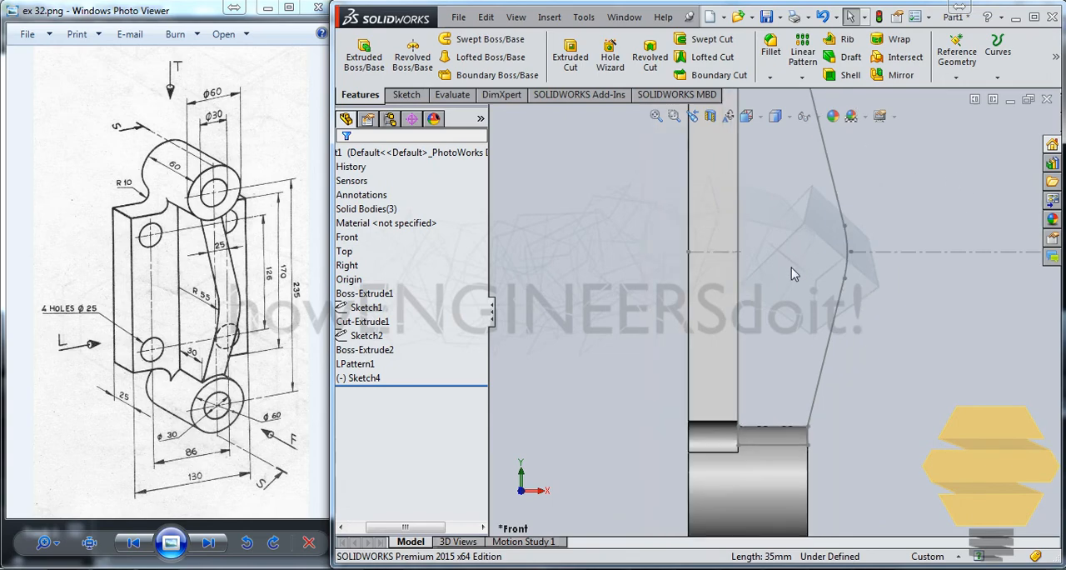
# Step: Extrude the closed rib contour as a 60 mm blind boss in one direction with merged result
pyautogui.moveTo(792, 267); pyautogui.dragTo(829, 364, button='middle')
pyautogui.moveTo(752, 287)
pyautogui.mouseDown(button='middle')
pyautogui.moveTo(771, 293)
pyautogui.moveTo(802, 260)
pyautogui.mouseUp(button='middle')
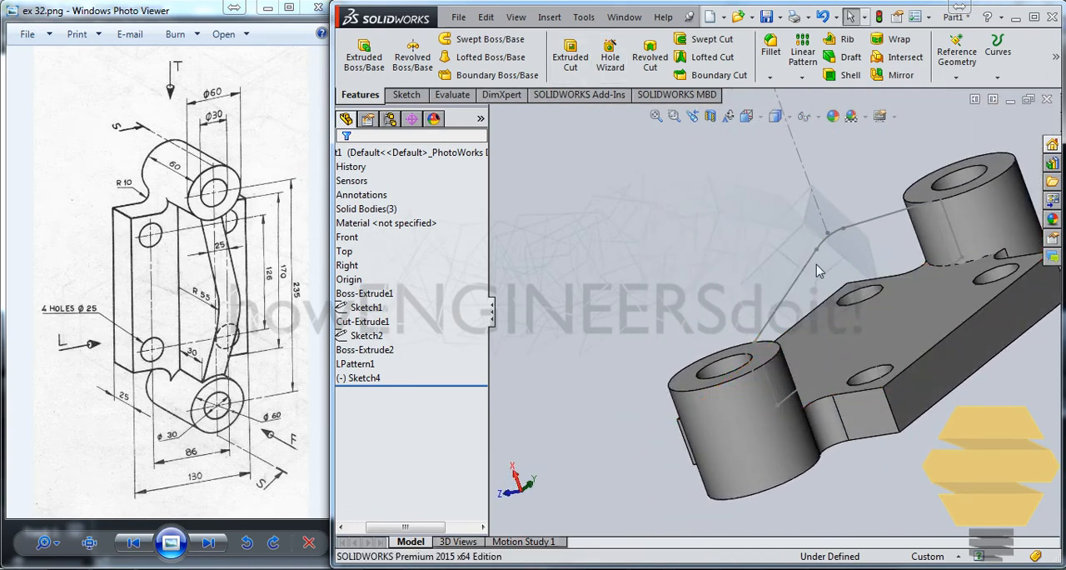
pyautogui.click(810, 268)
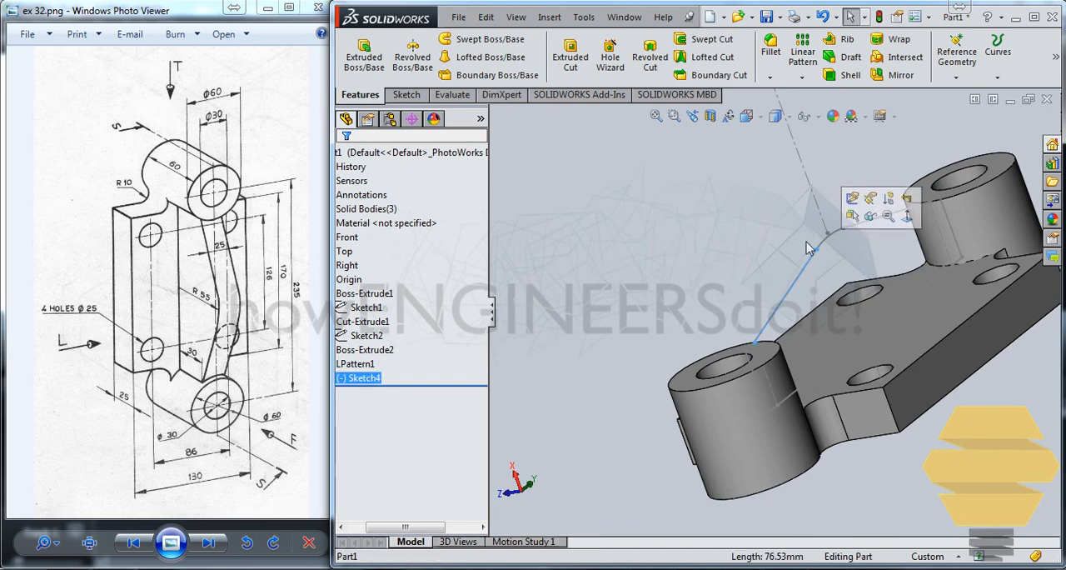
pyautogui.click(406, 95)
pyautogui.click(362, 95)
pyautogui.click(364, 54)
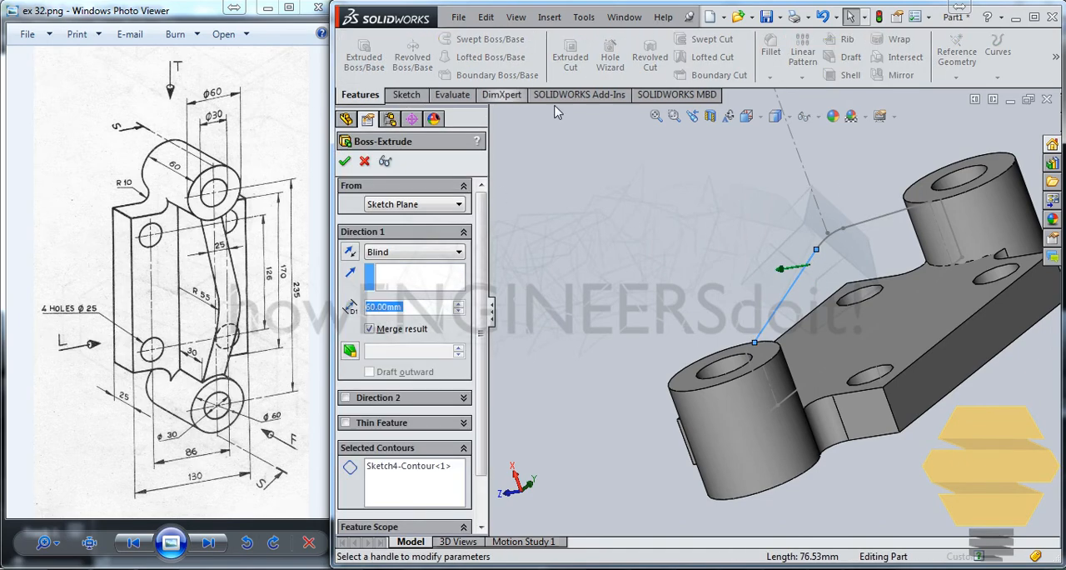
pyautogui.moveTo(721, 350); pyautogui.dragTo(692, 292, button='middle')
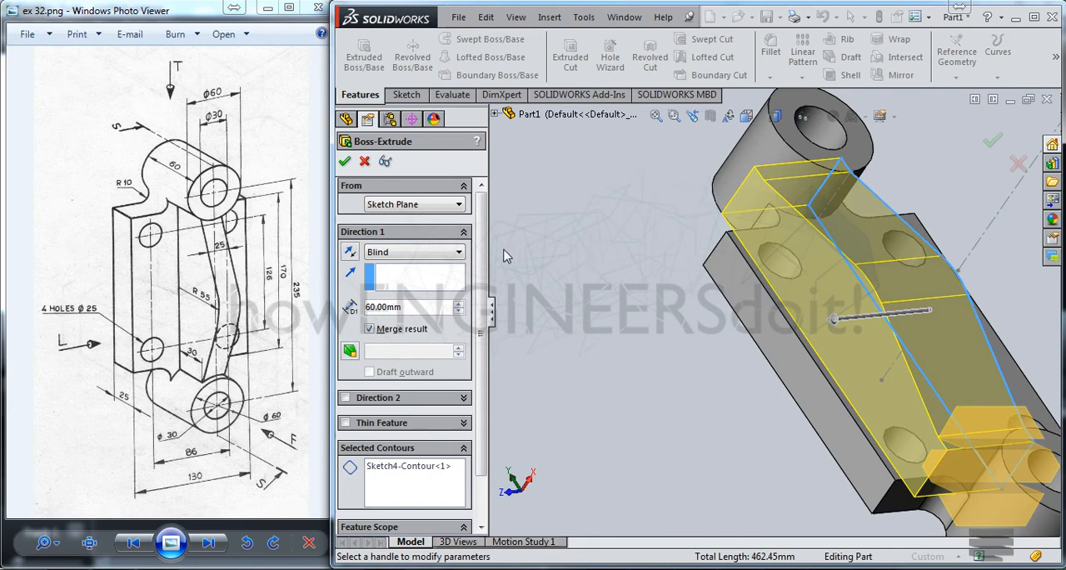
pyautogui.click(343, 161)
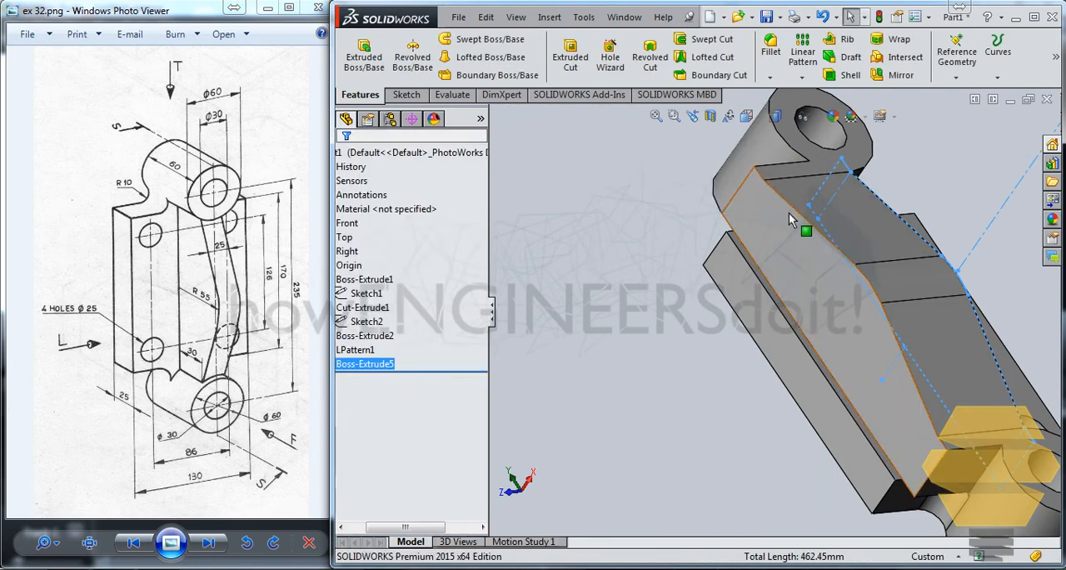
# Step: Edit the rib extrusion and set its Direction 1 depth to 12.5 mm
pyautogui.rightClick(389, 372)
pyautogui.click(410, 291)
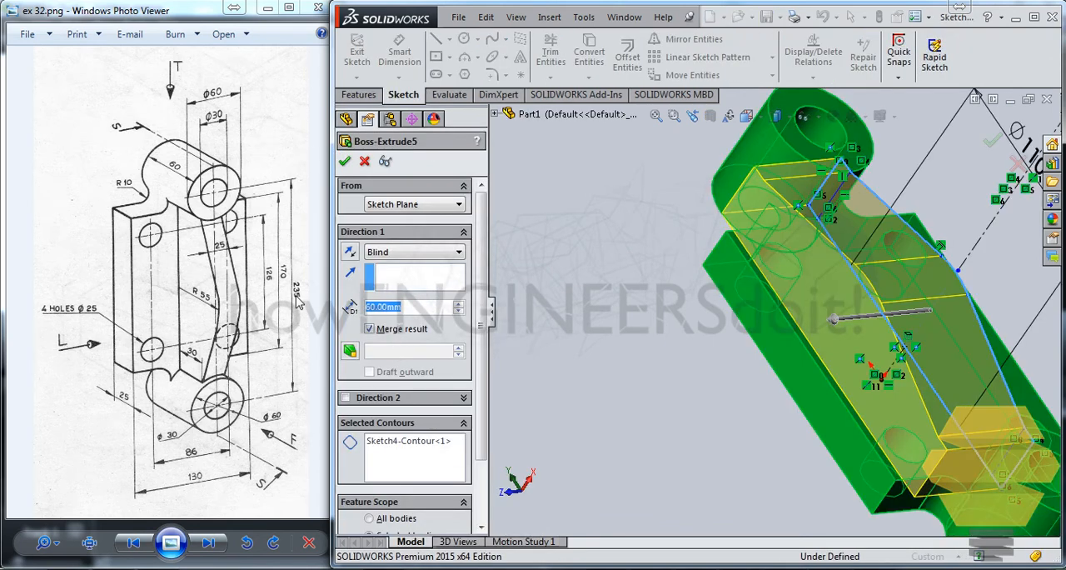
pyautogui.write('12')
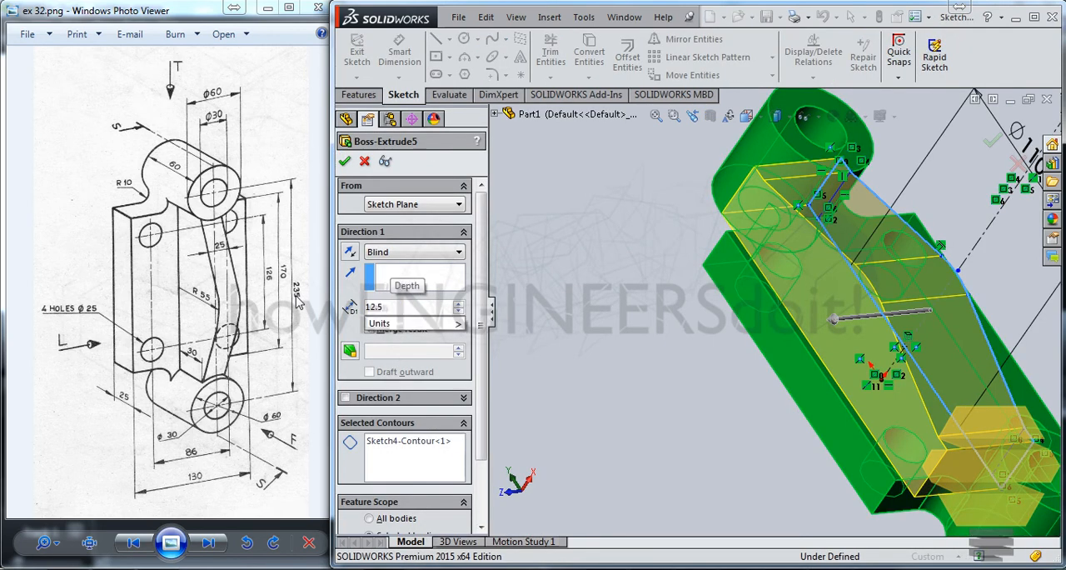
pyautogui.write('.5')
pyautogui.press('Return')
# Step: Edit the rib extrusion to add a blind second direction with a depth of 12.5 mm
pyautogui.moveTo(827, 220); pyautogui.dragTo(815, 260, button='middle')
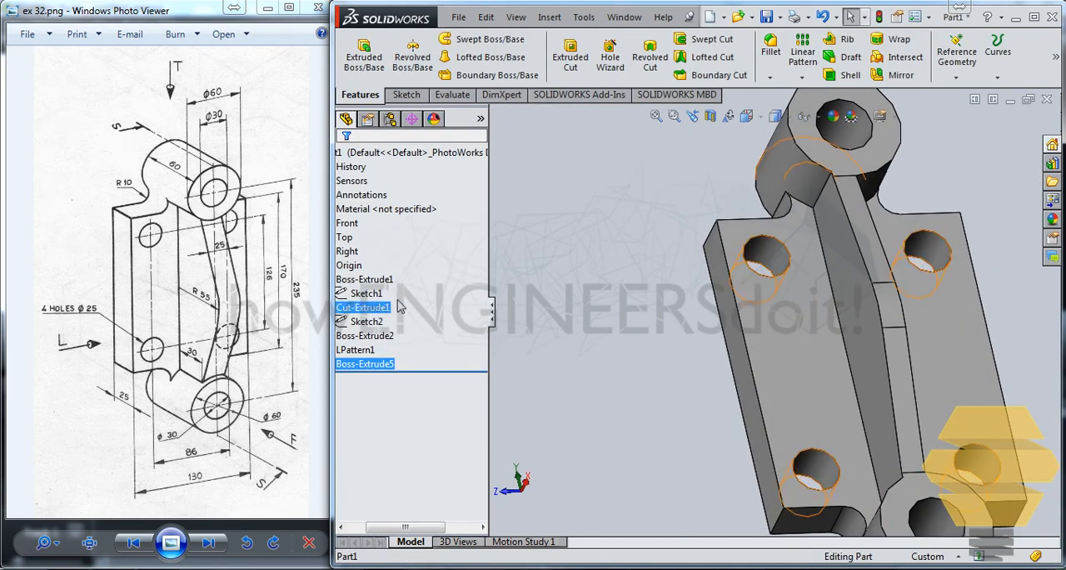
pyautogui.rightClick(367, 364)
pyautogui.click(373, 284)
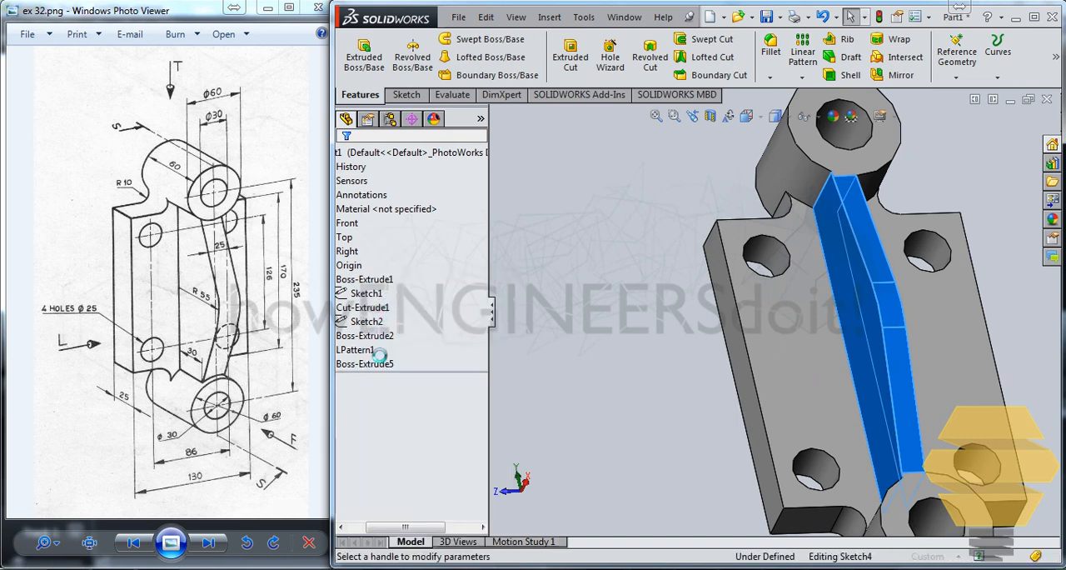
pyautogui.click(346, 397)
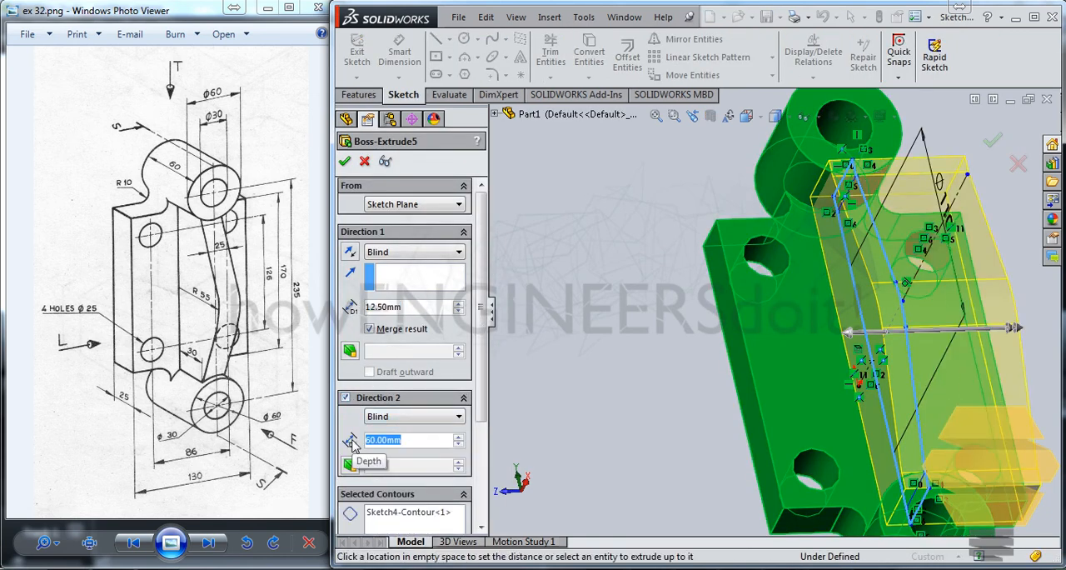
pyautogui.write('12.5')
pyautogui.press('Return')
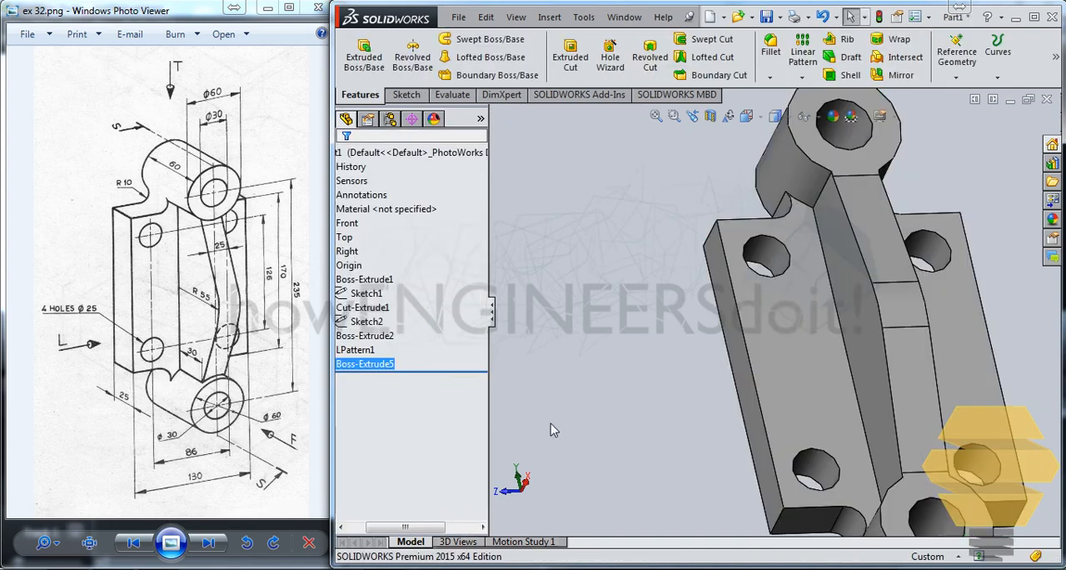
# Step: Examine the rib from several angles against the drawing, especially where it meets the upper boss and the base plate
pyautogui.moveTo(798, 275)
pyautogui.mouseDown(button='middle')
pyautogui.moveTo(905, 292)
pyautogui.moveTo(592, 361)
pyautogui.moveTo(698, 548)
pyautogui.moveTo(619, 185)
pyautogui.moveTo(571, 260)
pyautogui.mouseUp(button='middle')
pyautogui.scroll(5, 633, 308)
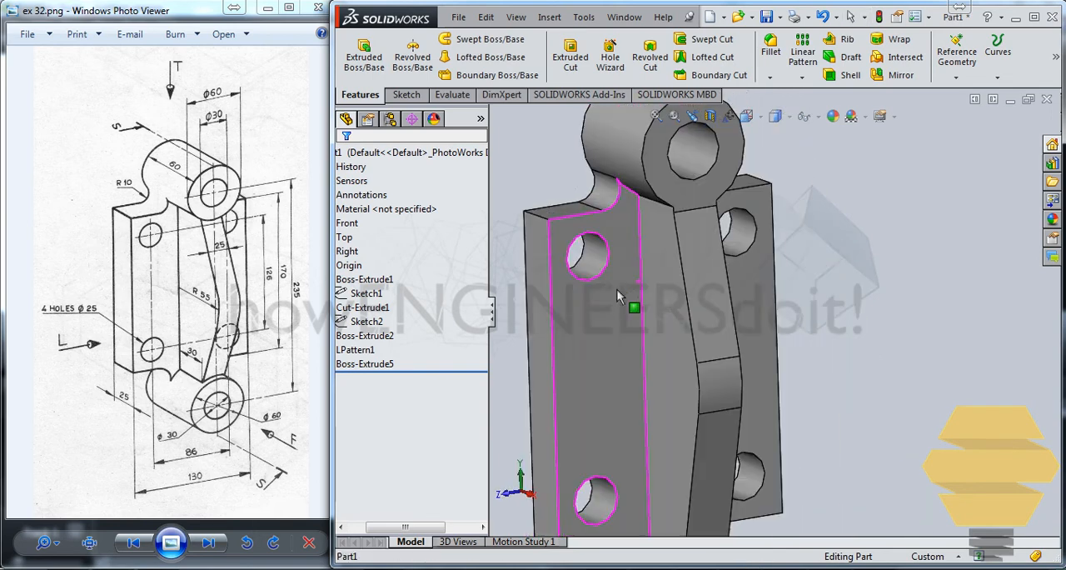
pyautogui.moveTo(668, 399); pyautogui.dragTo(689, 405, button='middle')
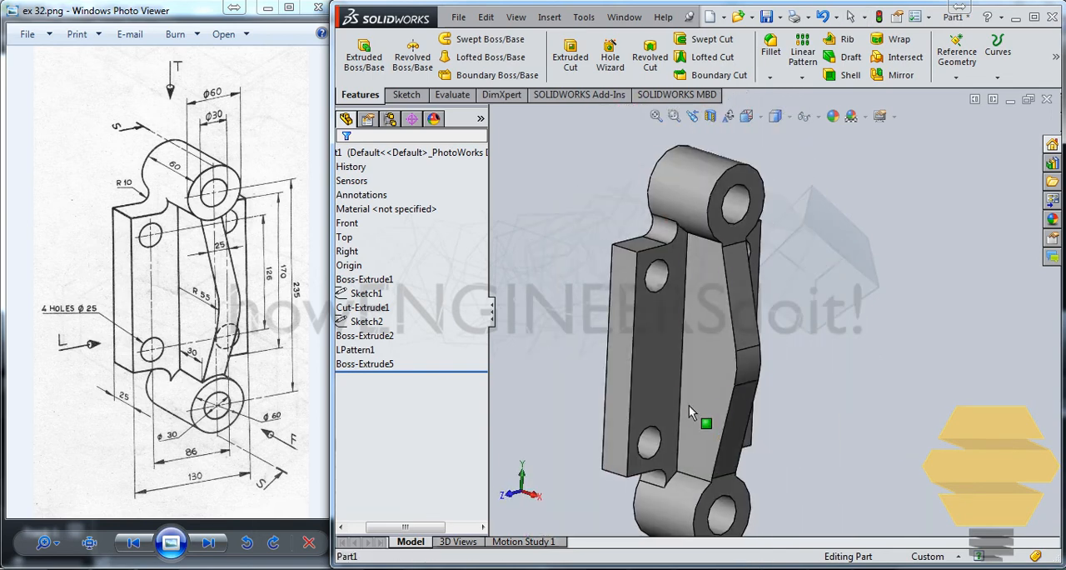
pyautogui.moveTo(723, 364); pyautogui.dragTo(752, 341, button='middle')
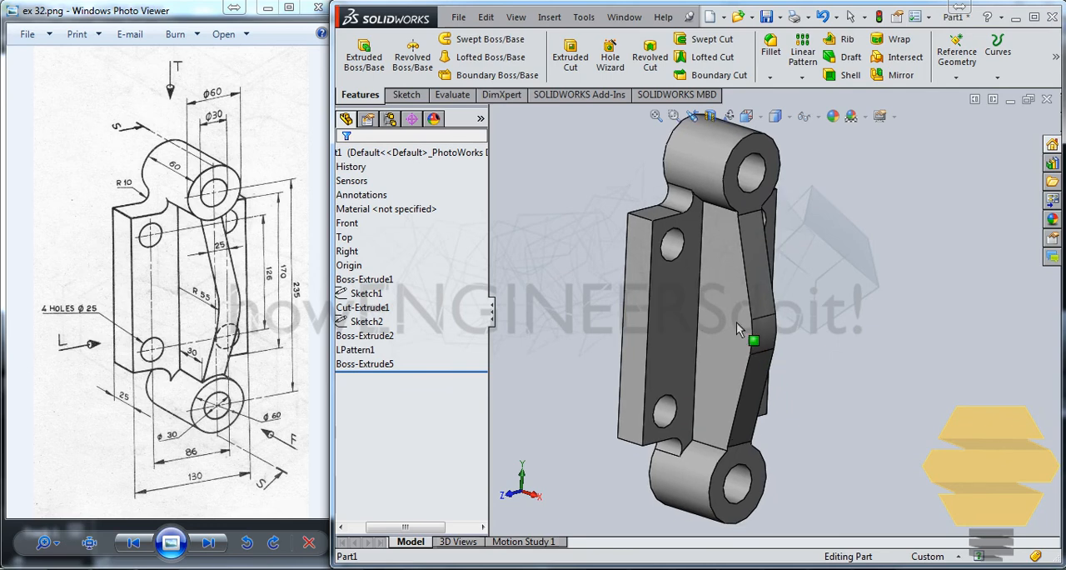
pyautogui.moveTo(703, 310); pyautogui.dragTo(723, 350, button='middle')
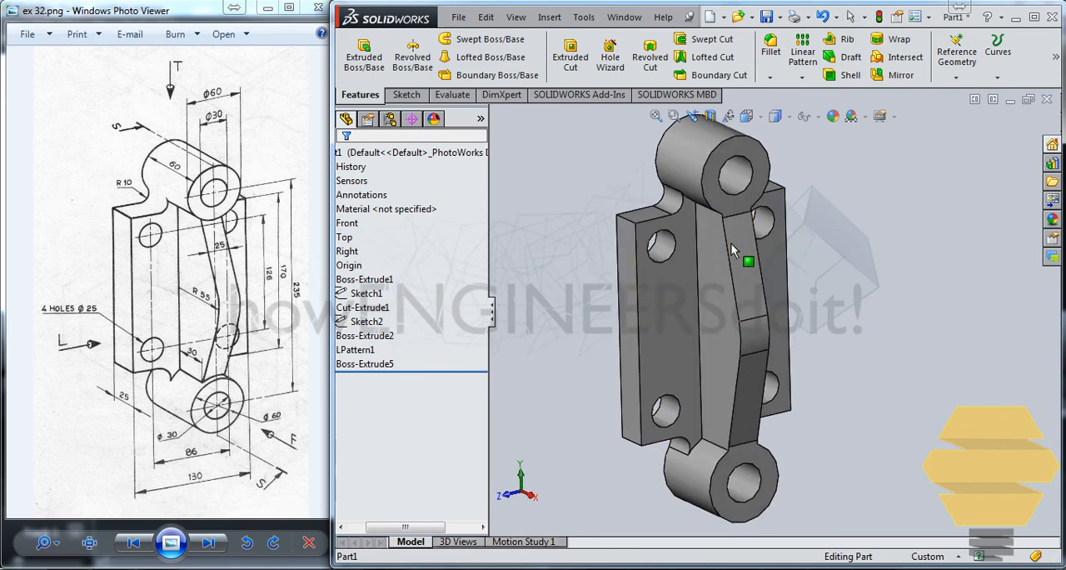
pyautogui.moveTo(733, 252); pyautogui.dragTo(705, 268, button='middle')
pyautogui.scroll(-5, 762, 263)
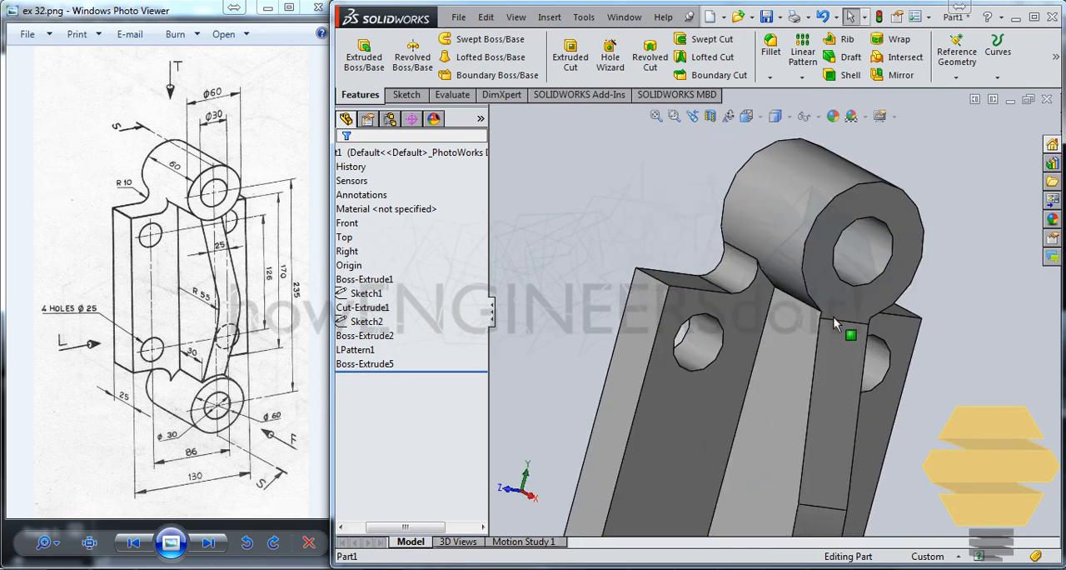
pyautogui.scroll(4, 844, 322)
pyautogui.scroll(-6, 733, 383)
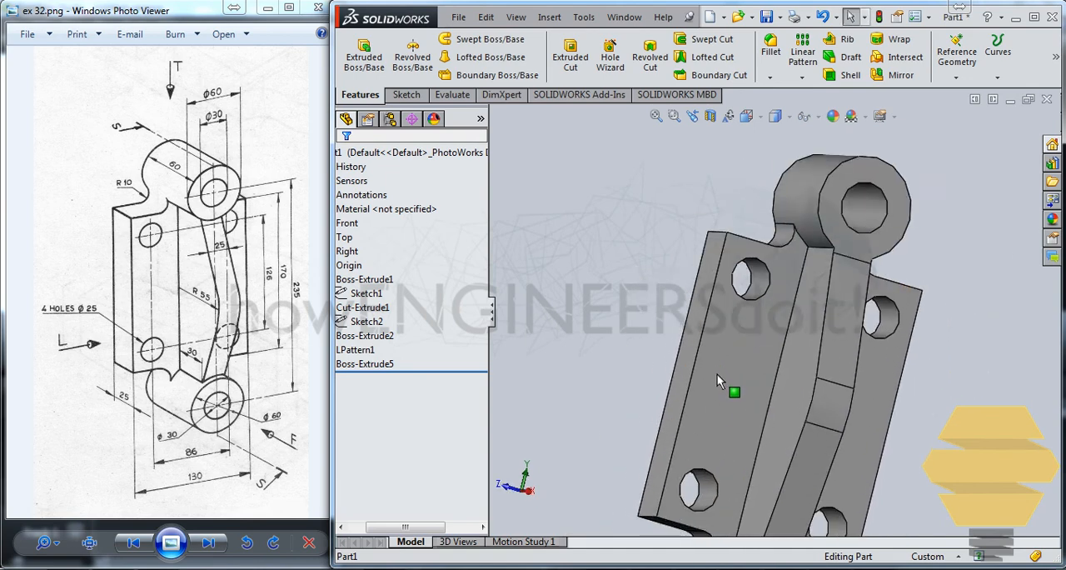
pyautogui.scroll(-3, 835, 217)
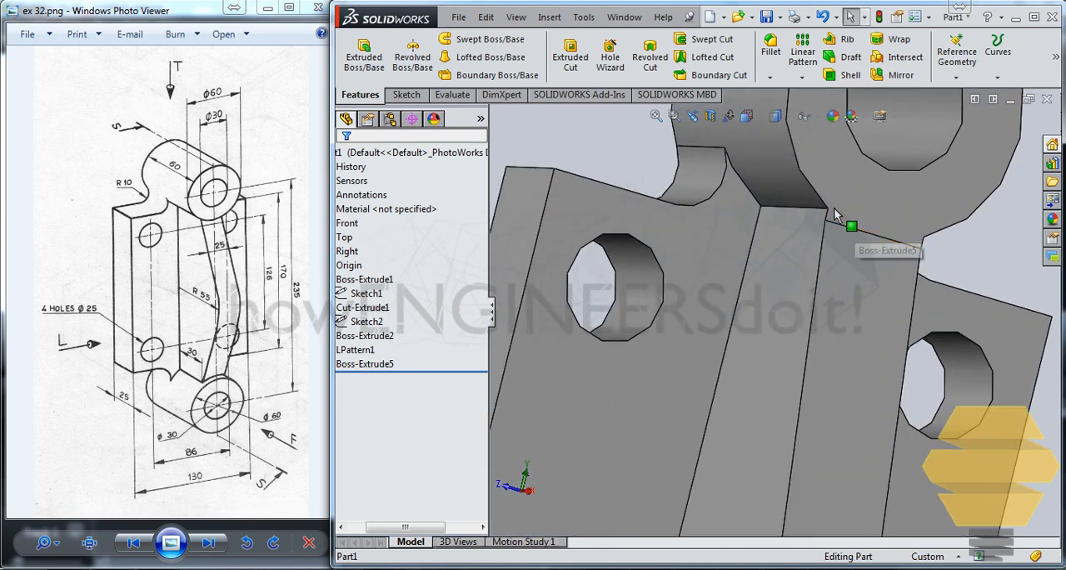
pyautogui.moveTo(843, 211); pyautogui.dragTo(837, 230, button='middle')
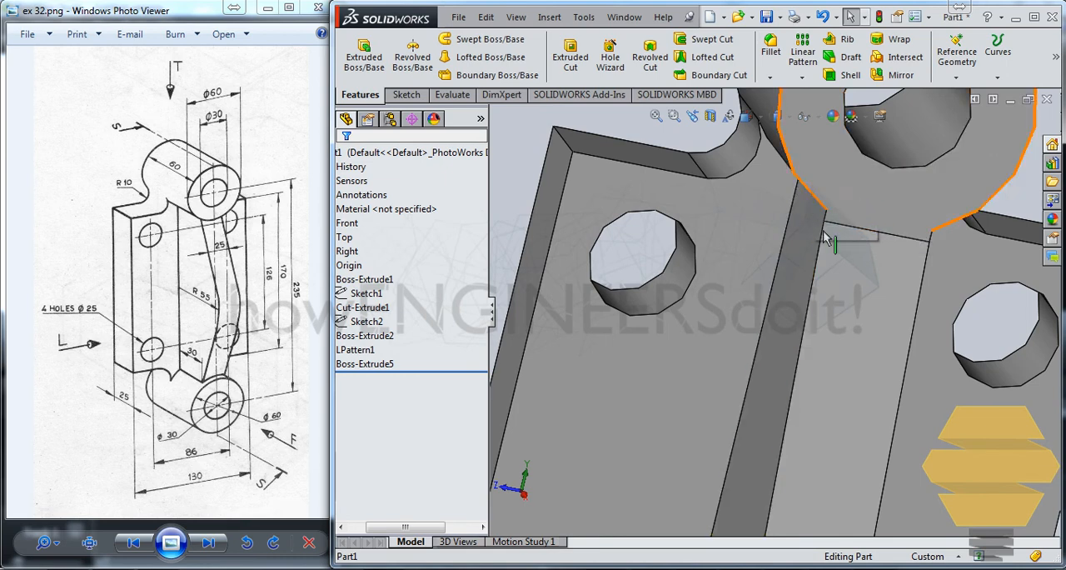
pyautogui.moveTo(826, 227); pyautogui.dragTo(788, 259, button='middle')
pyautogui.scroll(2, 788, 259)
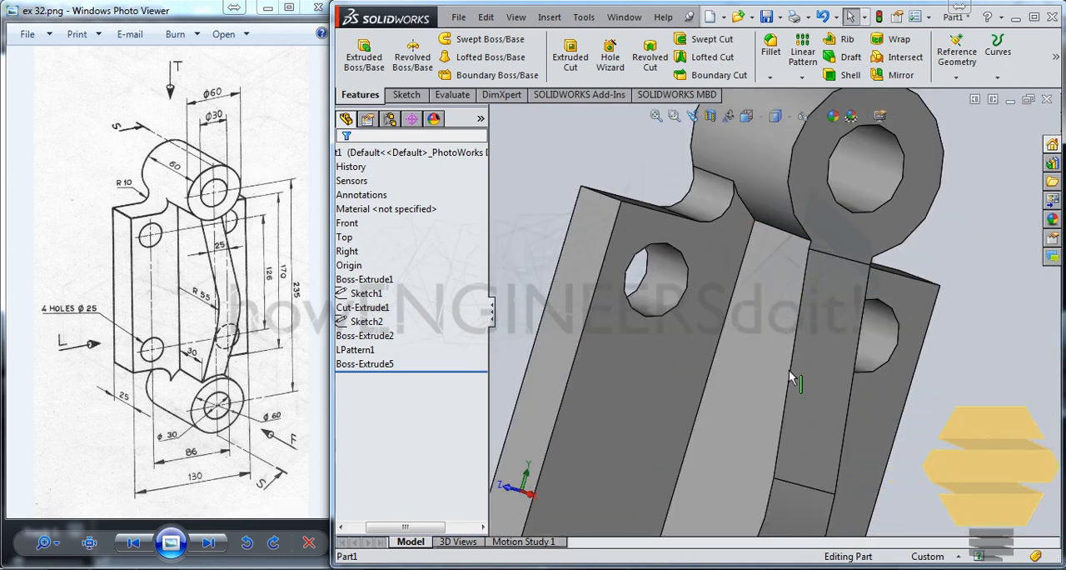
pyautogui.moveTo(782, 365); pyautogui.dragTo(762, 266, button='middle')
pyautogui.scroll(2, 735, 407)
pyautogui.moveTo(791, 203); pyautogui.dragTo(780, 207, button='middle')
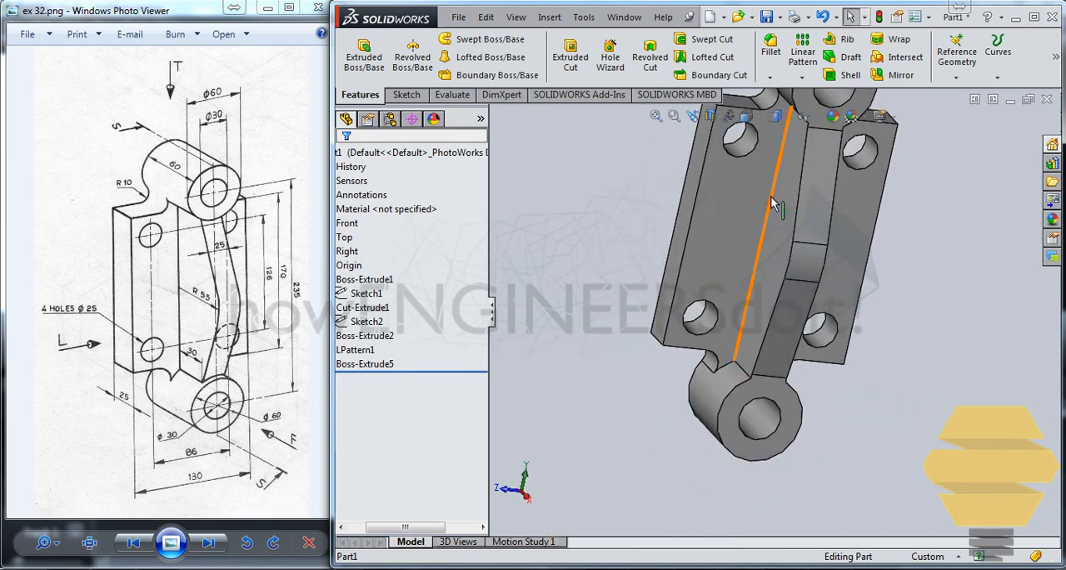